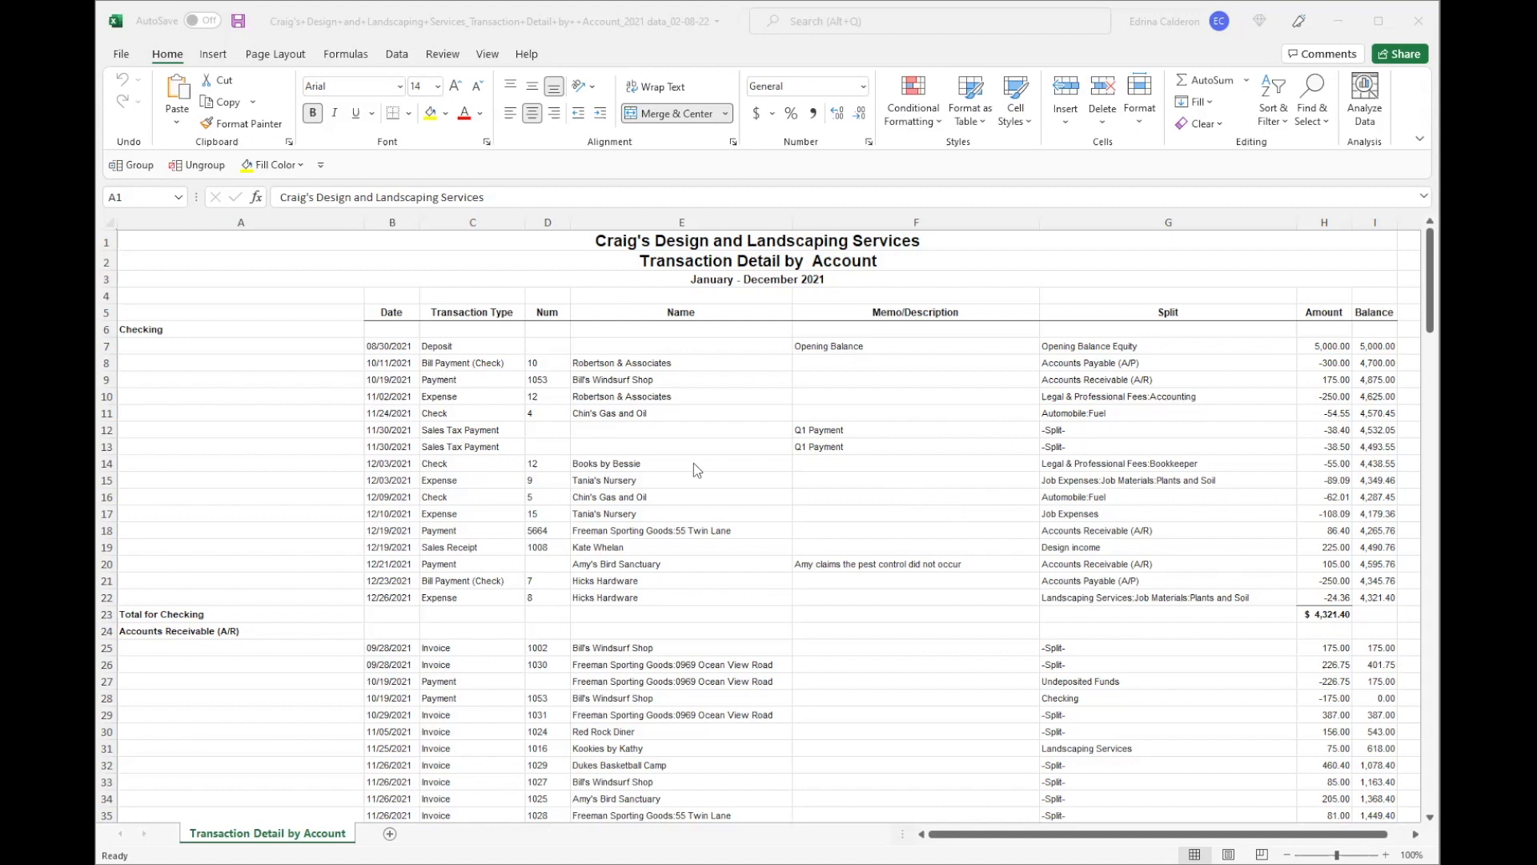
Step: Examine the transaction detail report's layout, including its Date, Transaction Type and Num columns and the first Checking transaction row
scroll(1267, 538, down, 10)
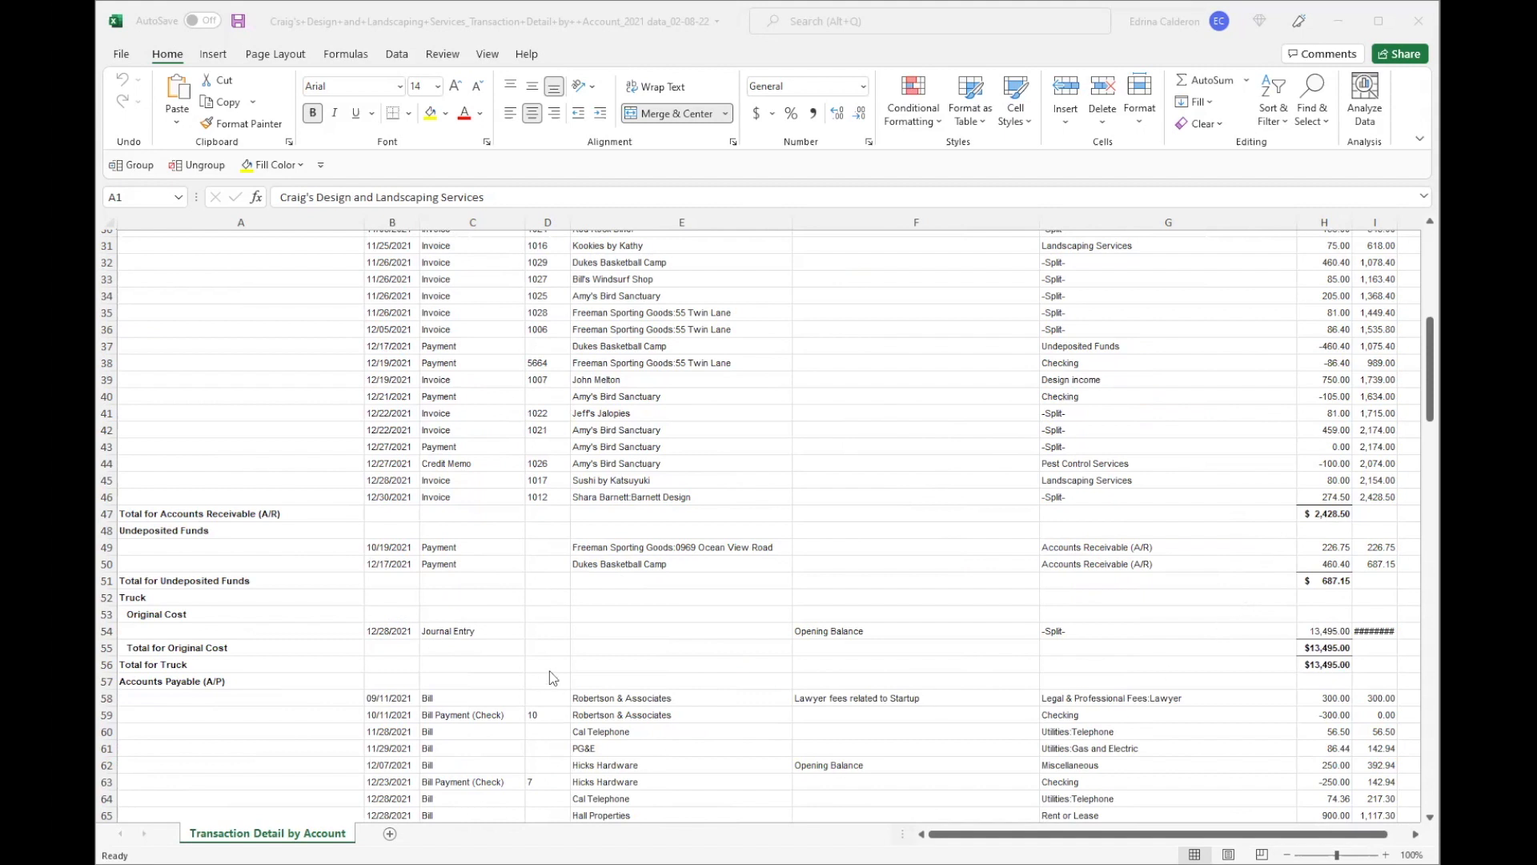
scroll(552, 678, up, 10)
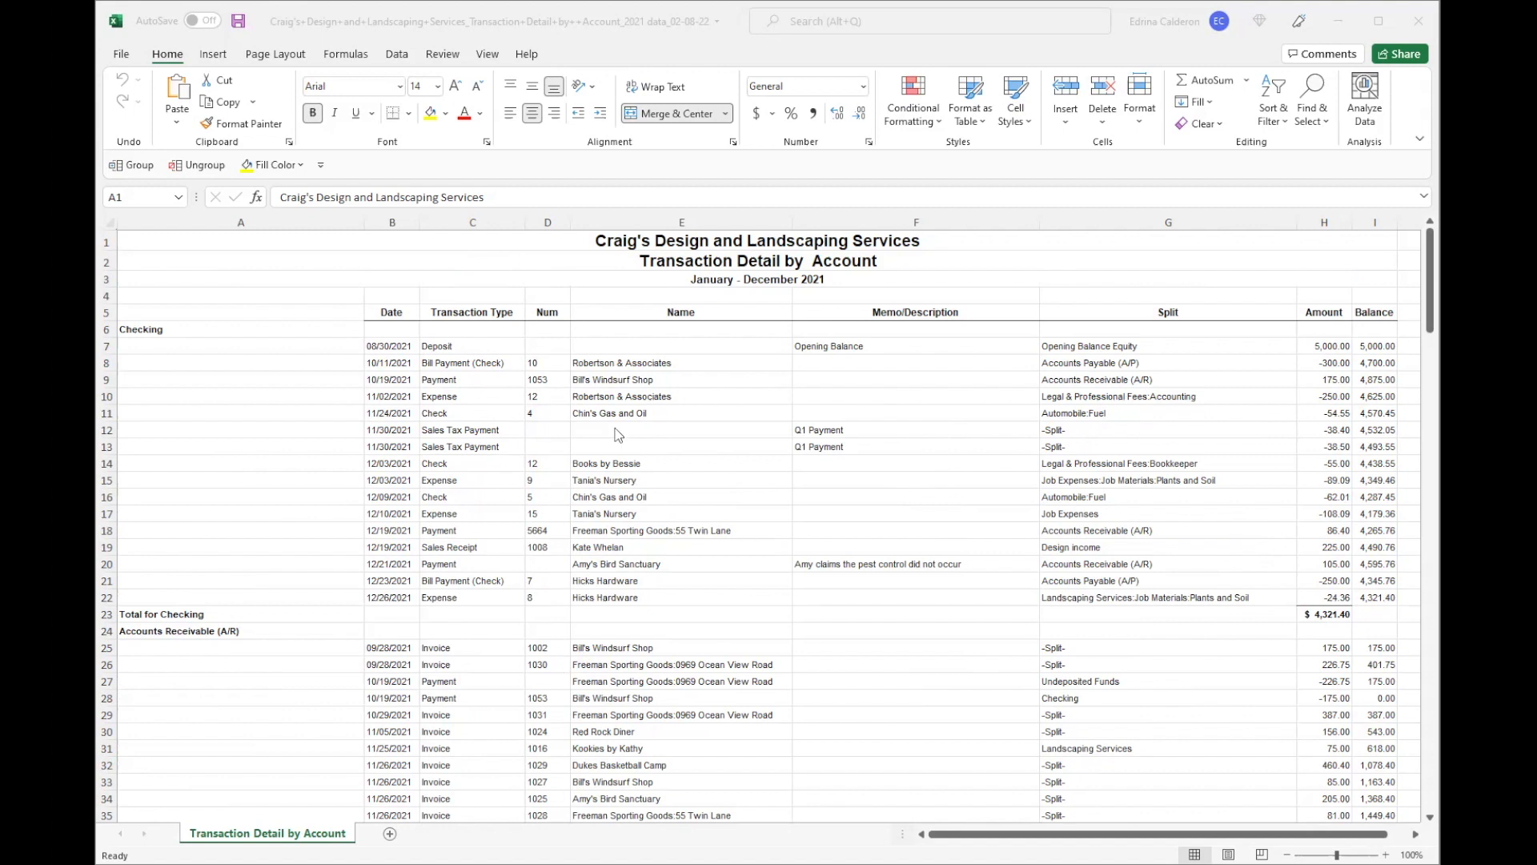
click(694, 488)
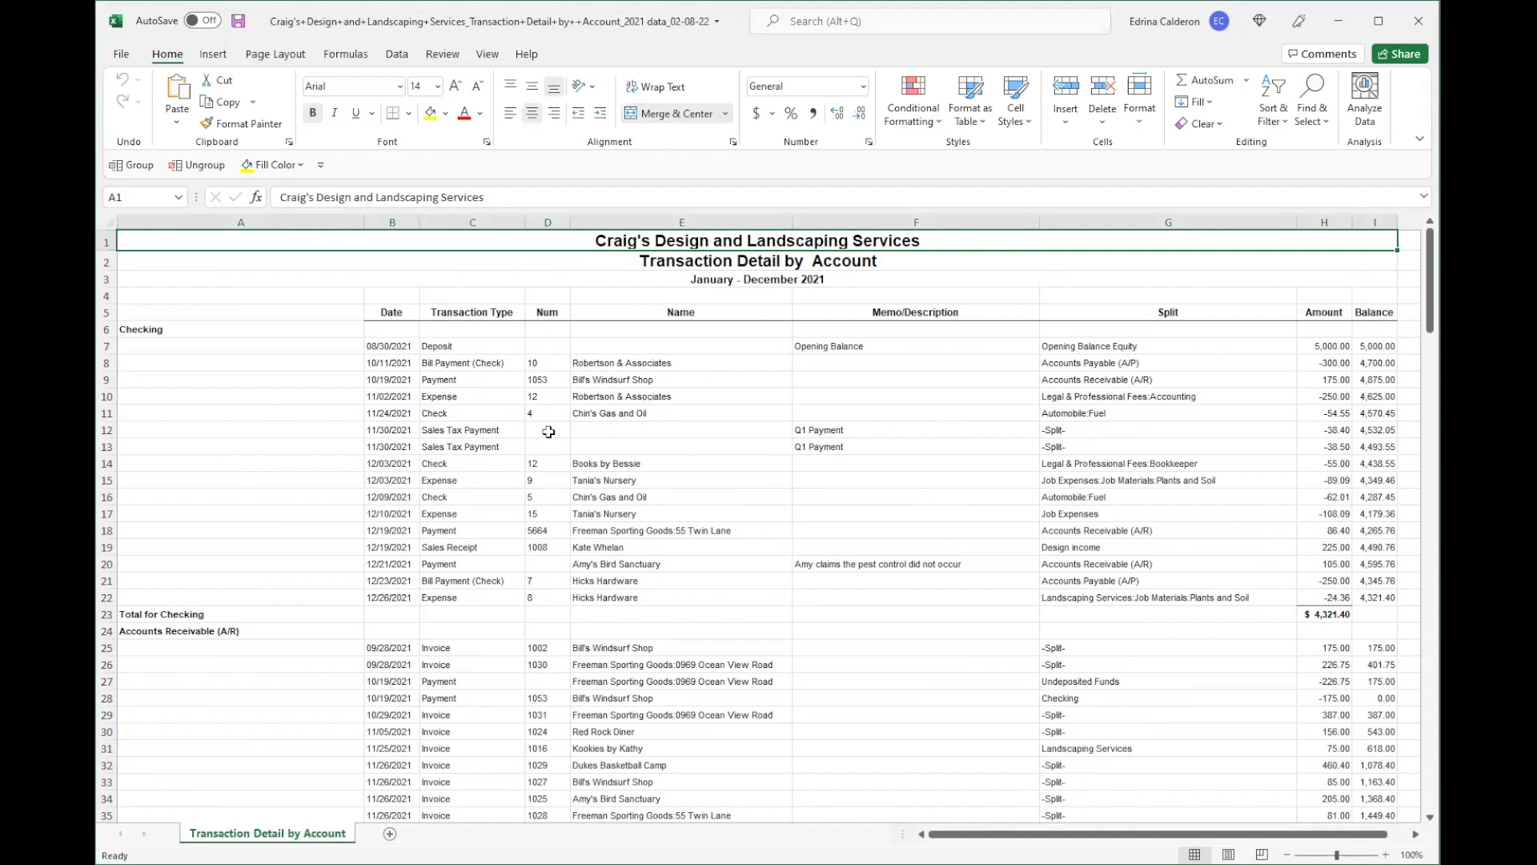
click(373, 222)
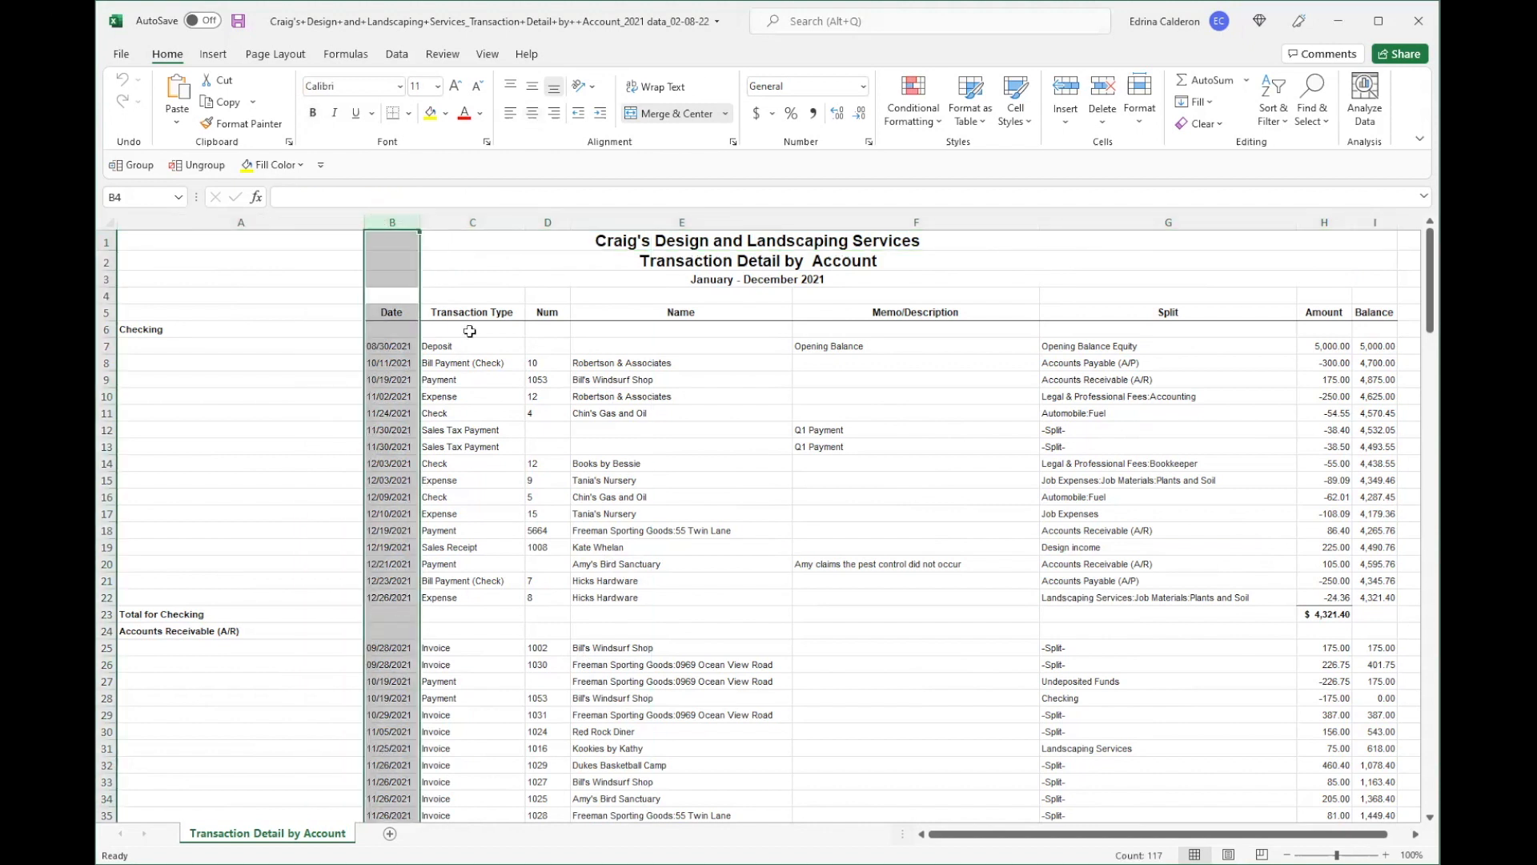
click(485, 221)
click(551, 221)
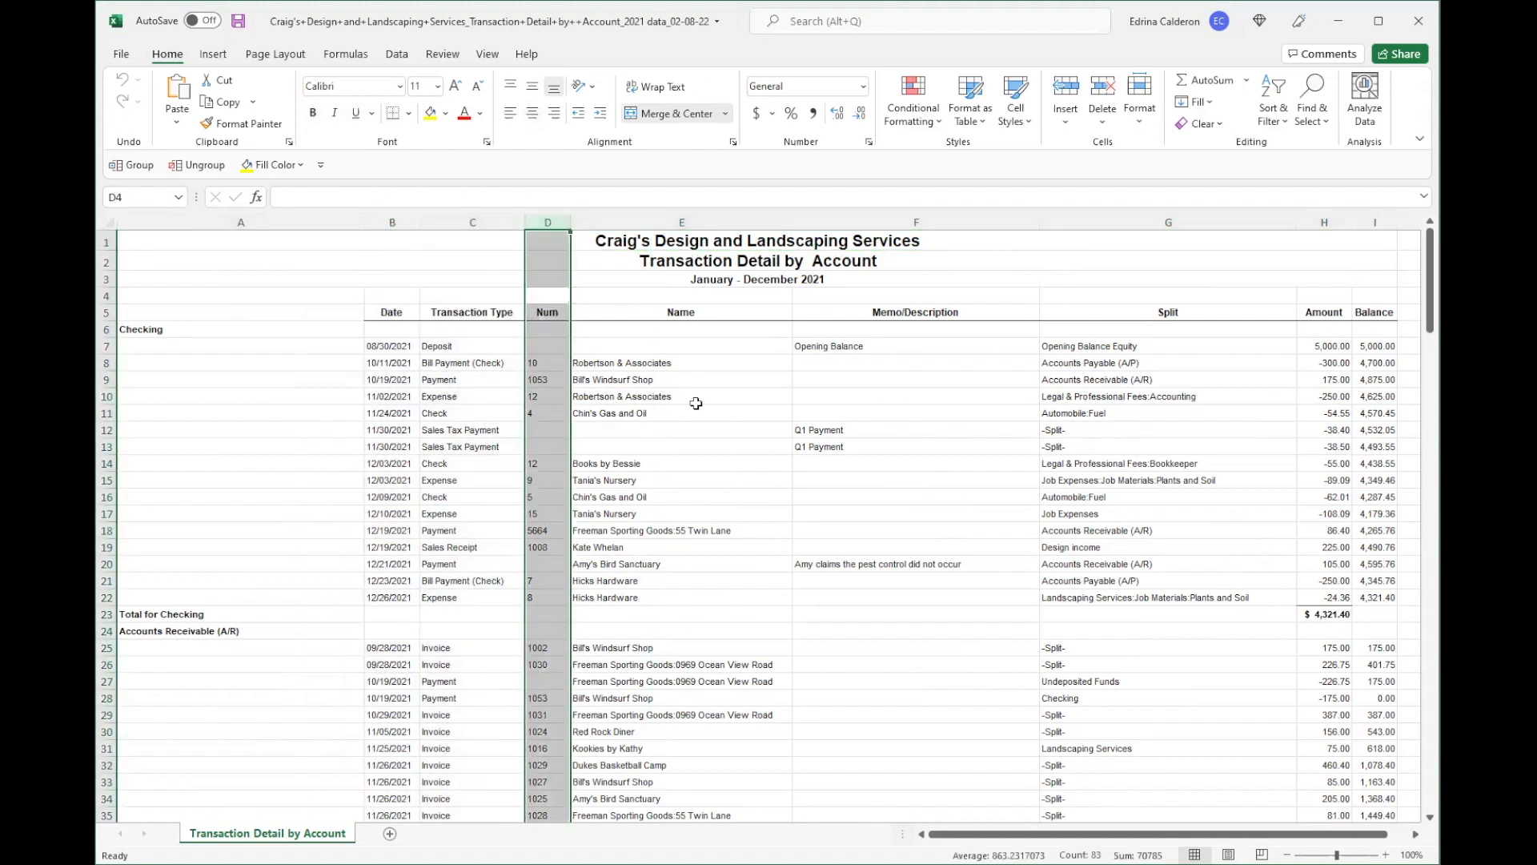
click(615, 433)
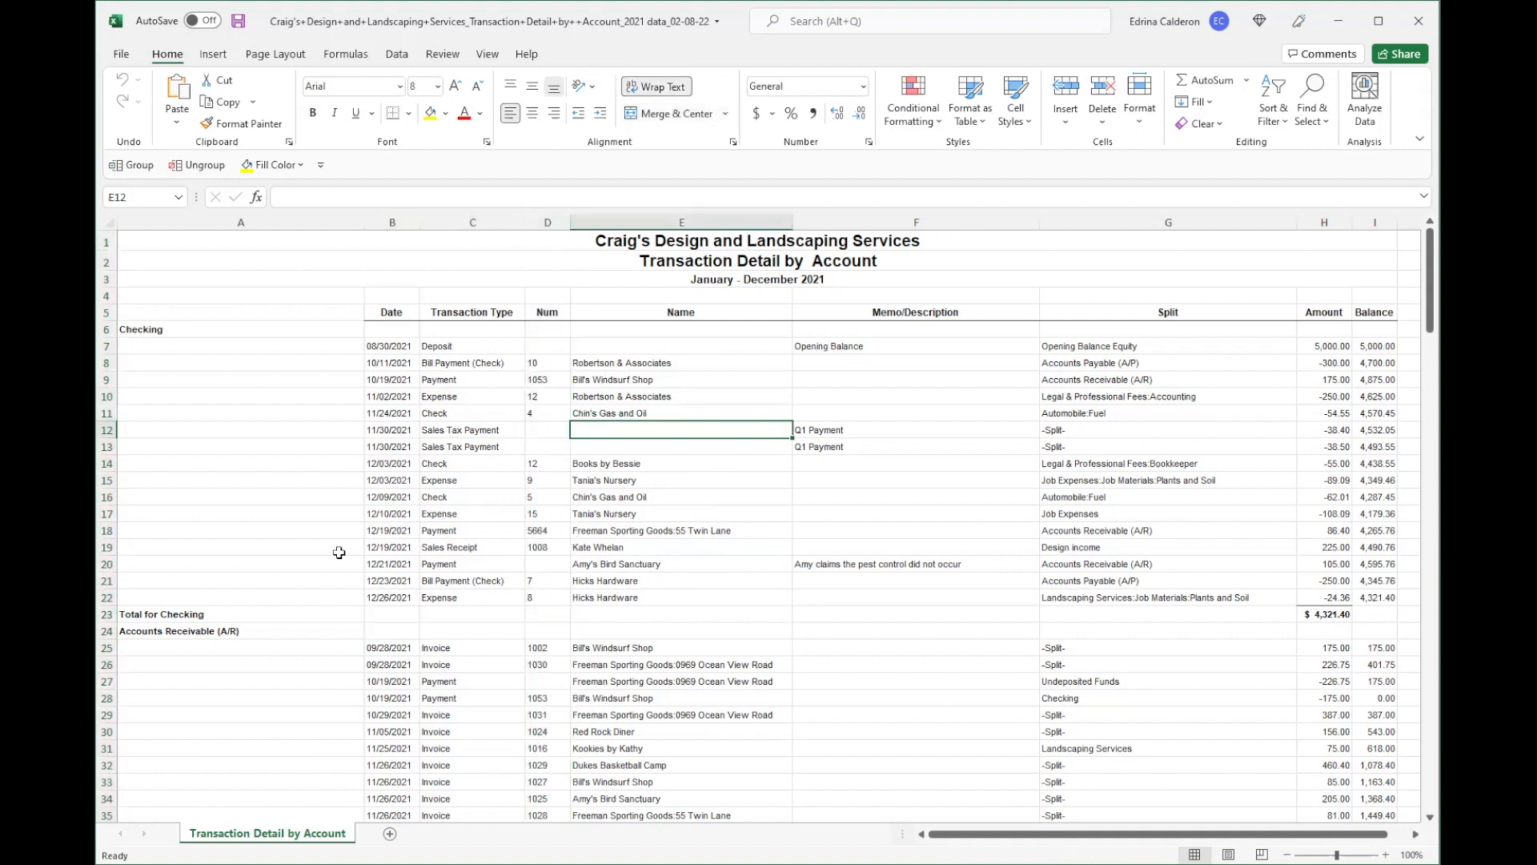
drag(351, 351, 1325, 347)
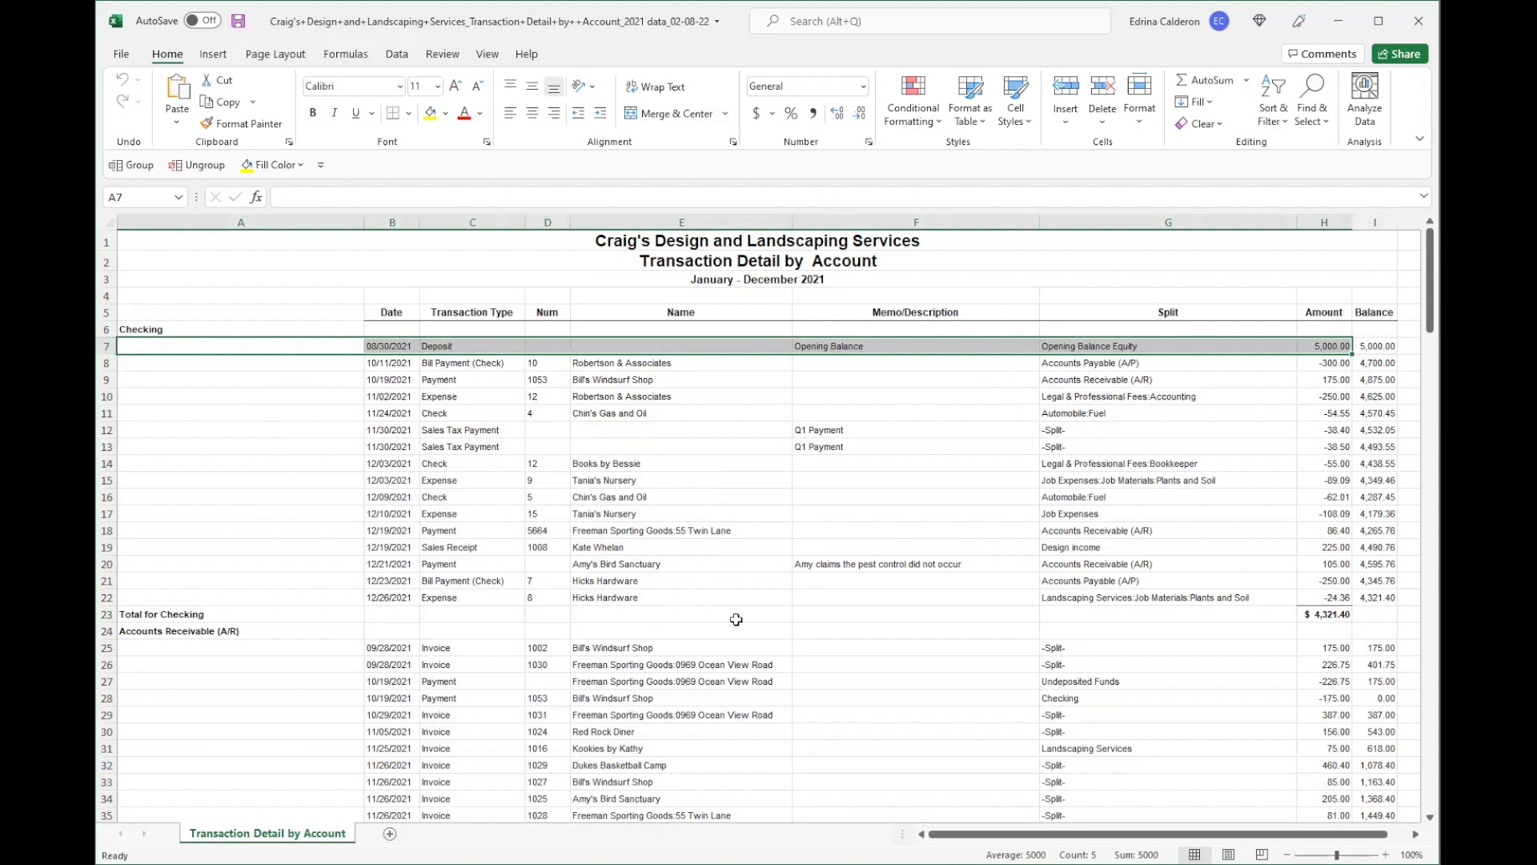
Step: Set the font of the whole sheet to Calibri, size 11
click(110, 222)
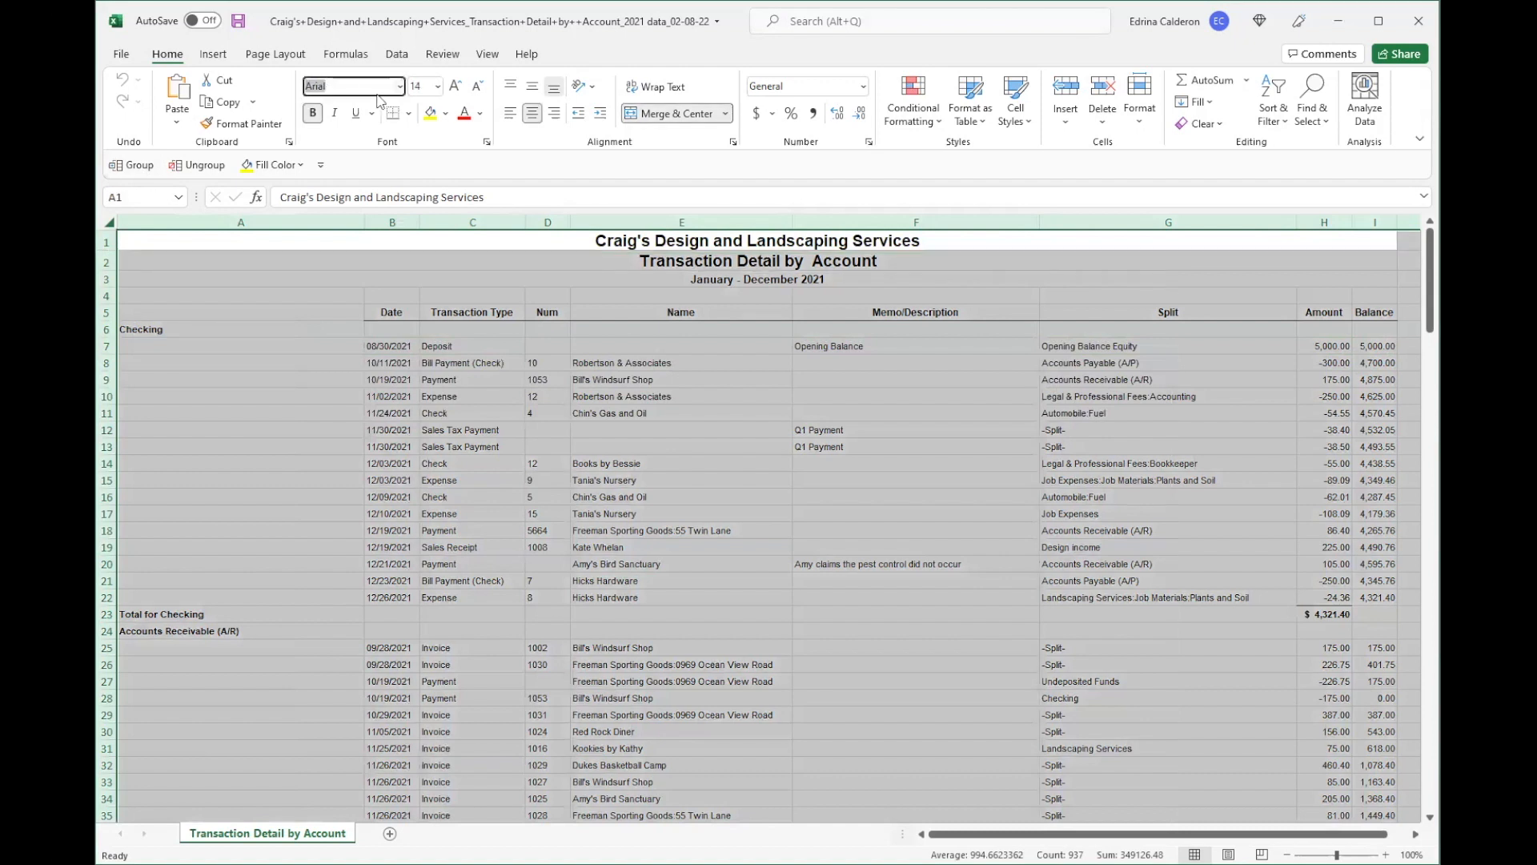
text(Calibri)
key(BackSpace)
key(Return)
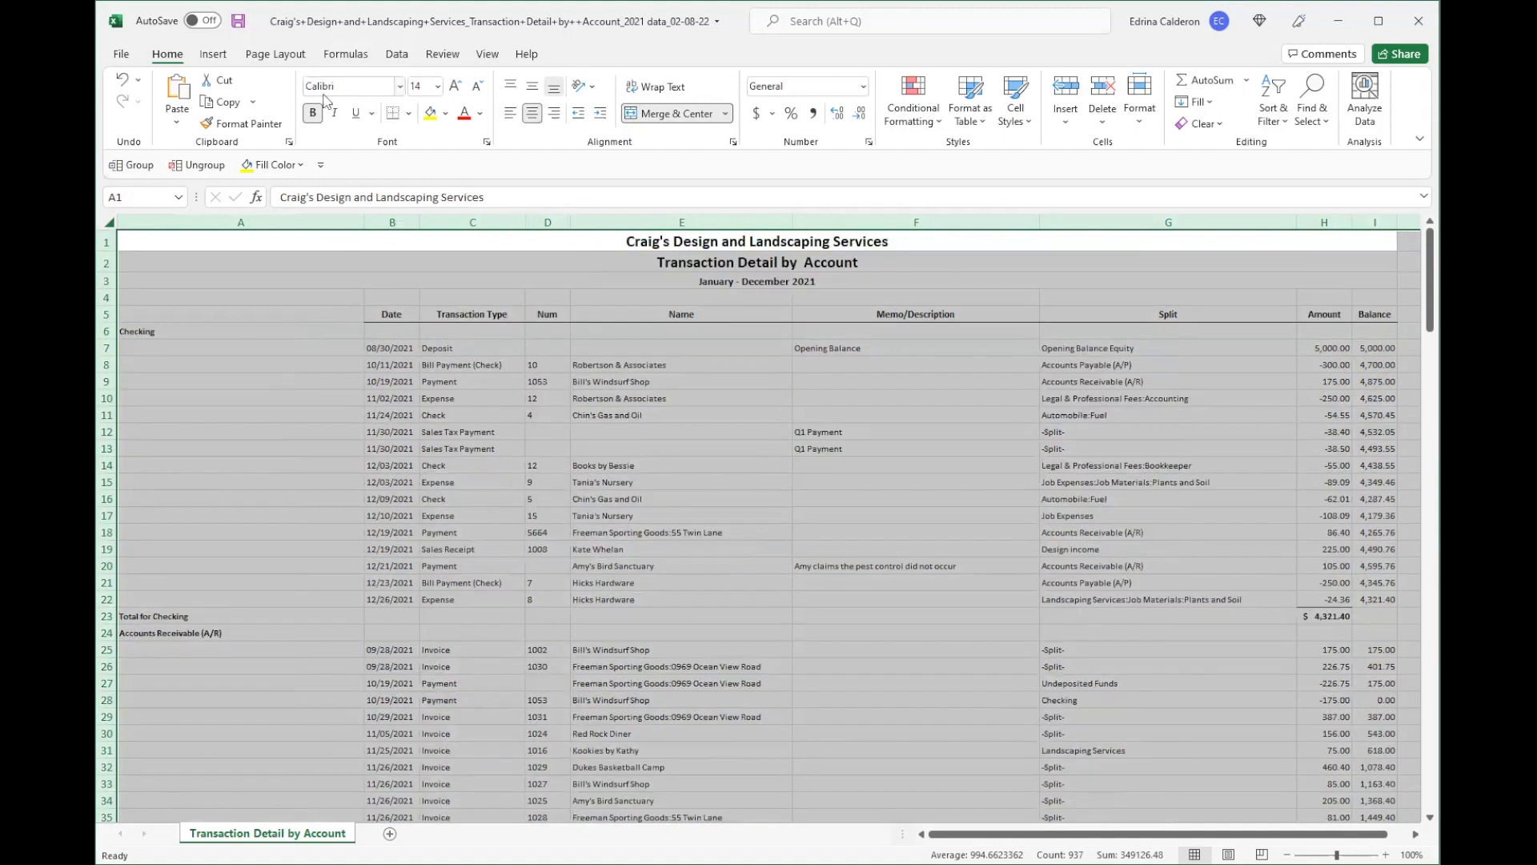
click(424, 85)
text(11)
key(Return)
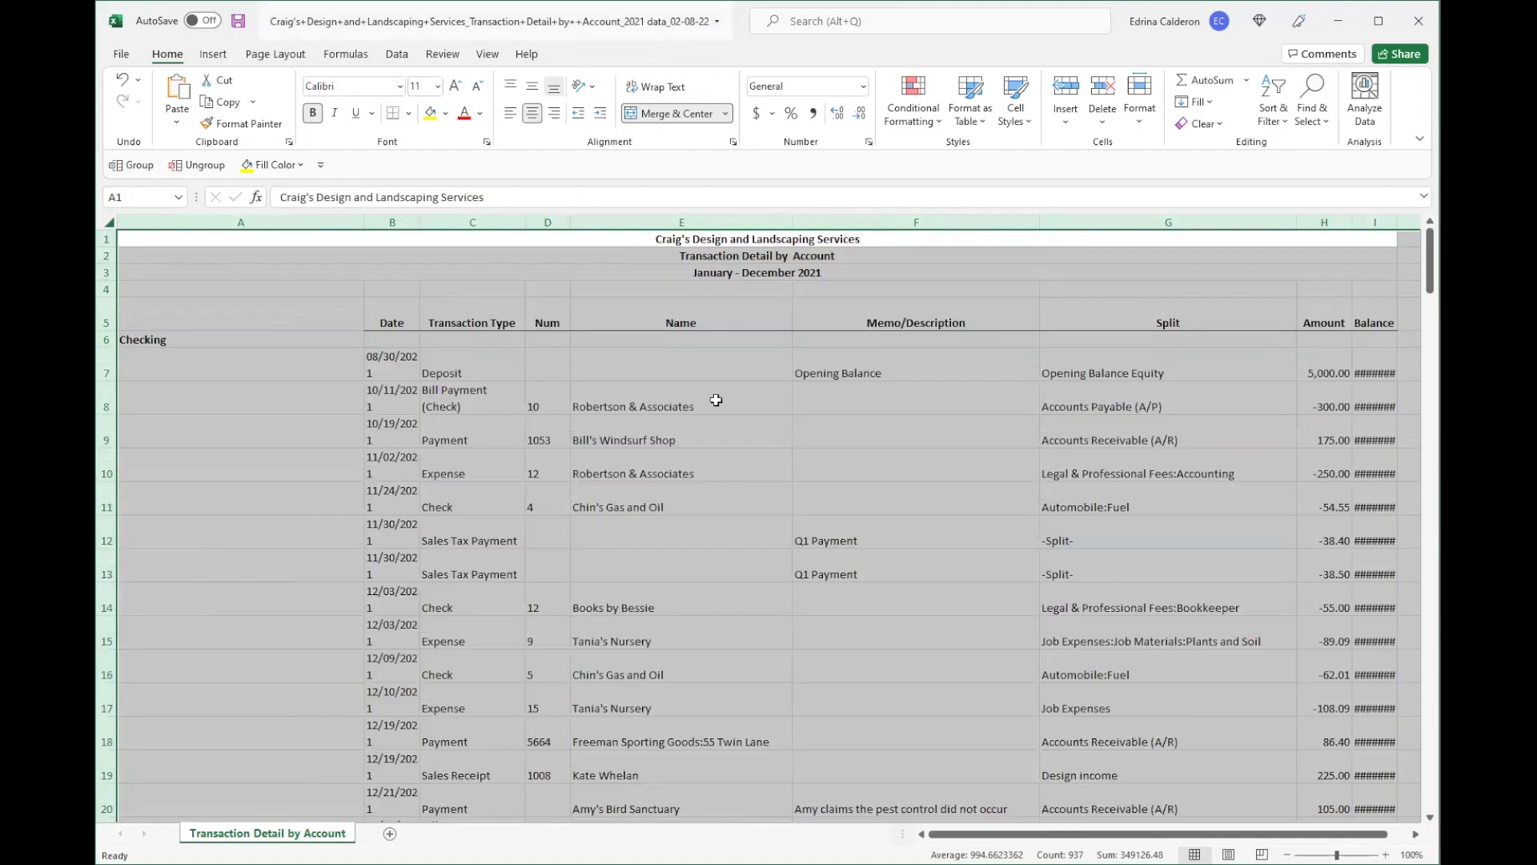
text(f)
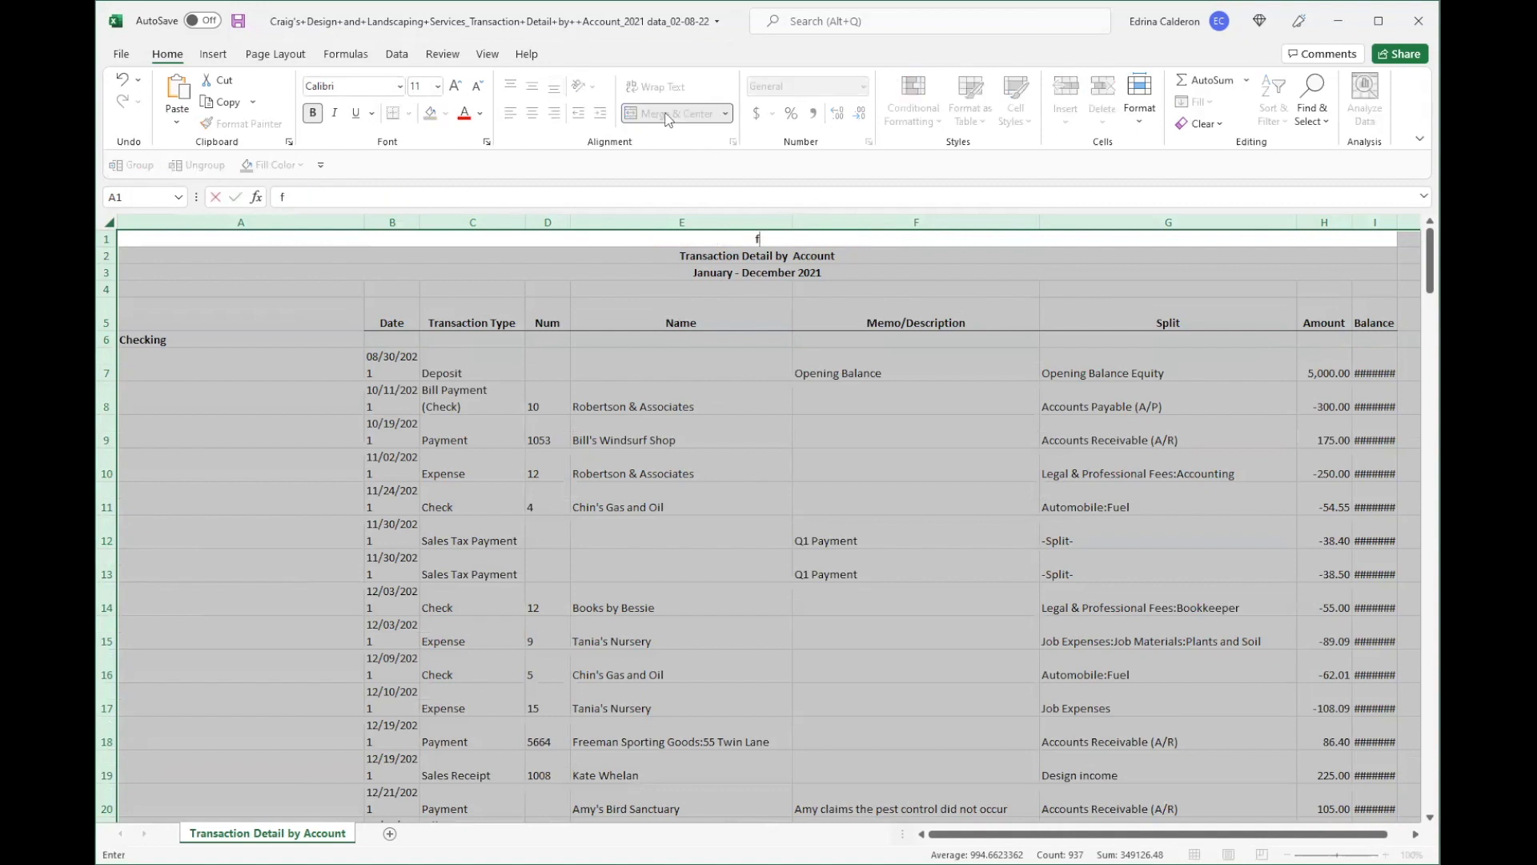
key(Escape)
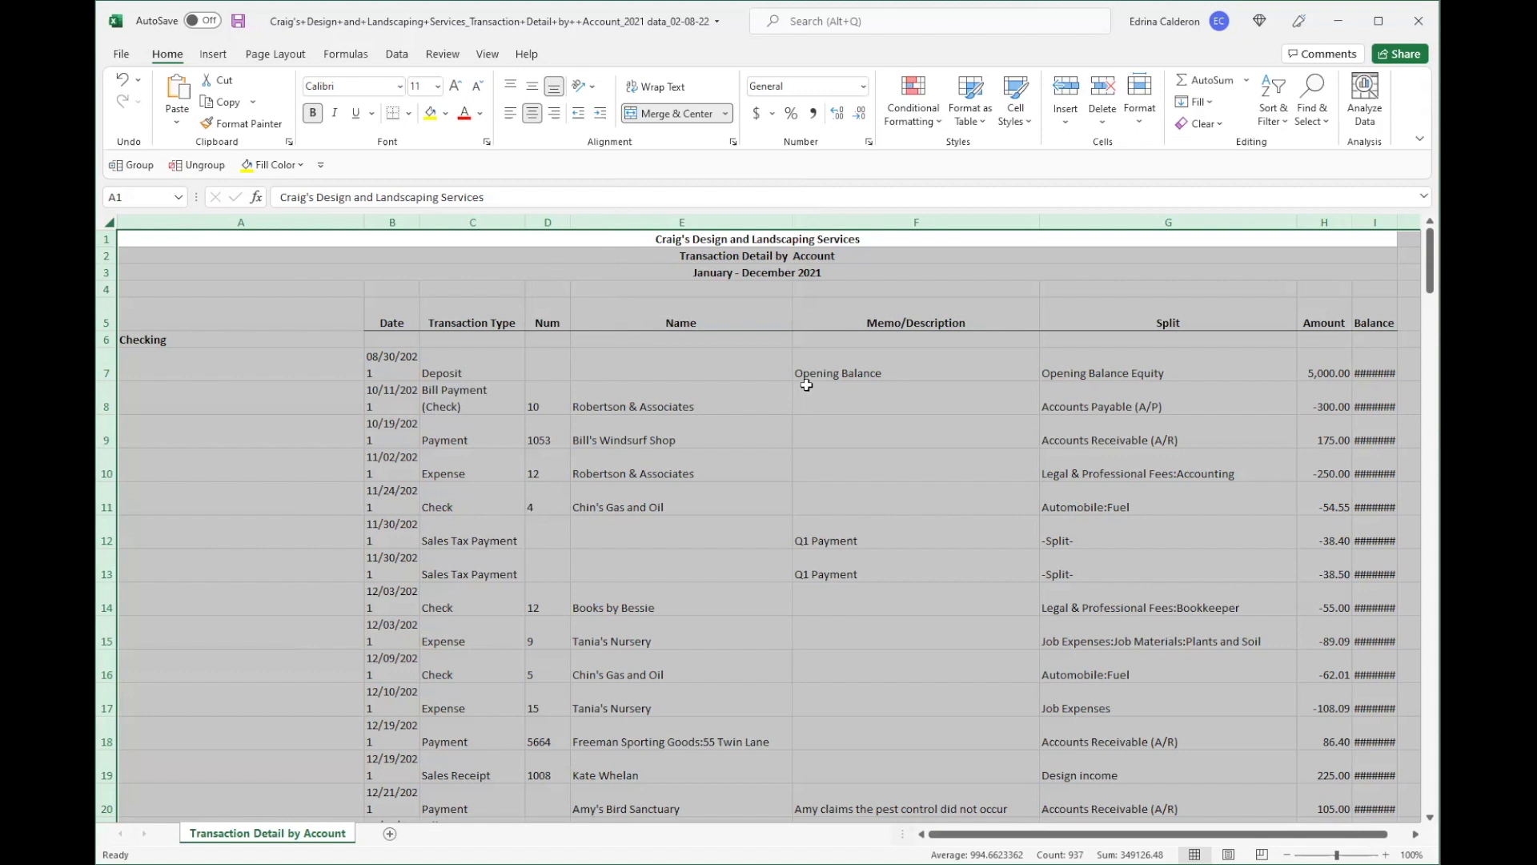
Step: Unmerge and unwrap all cells across the whole sheet, and make column A slightly narrower
click(675, 119)
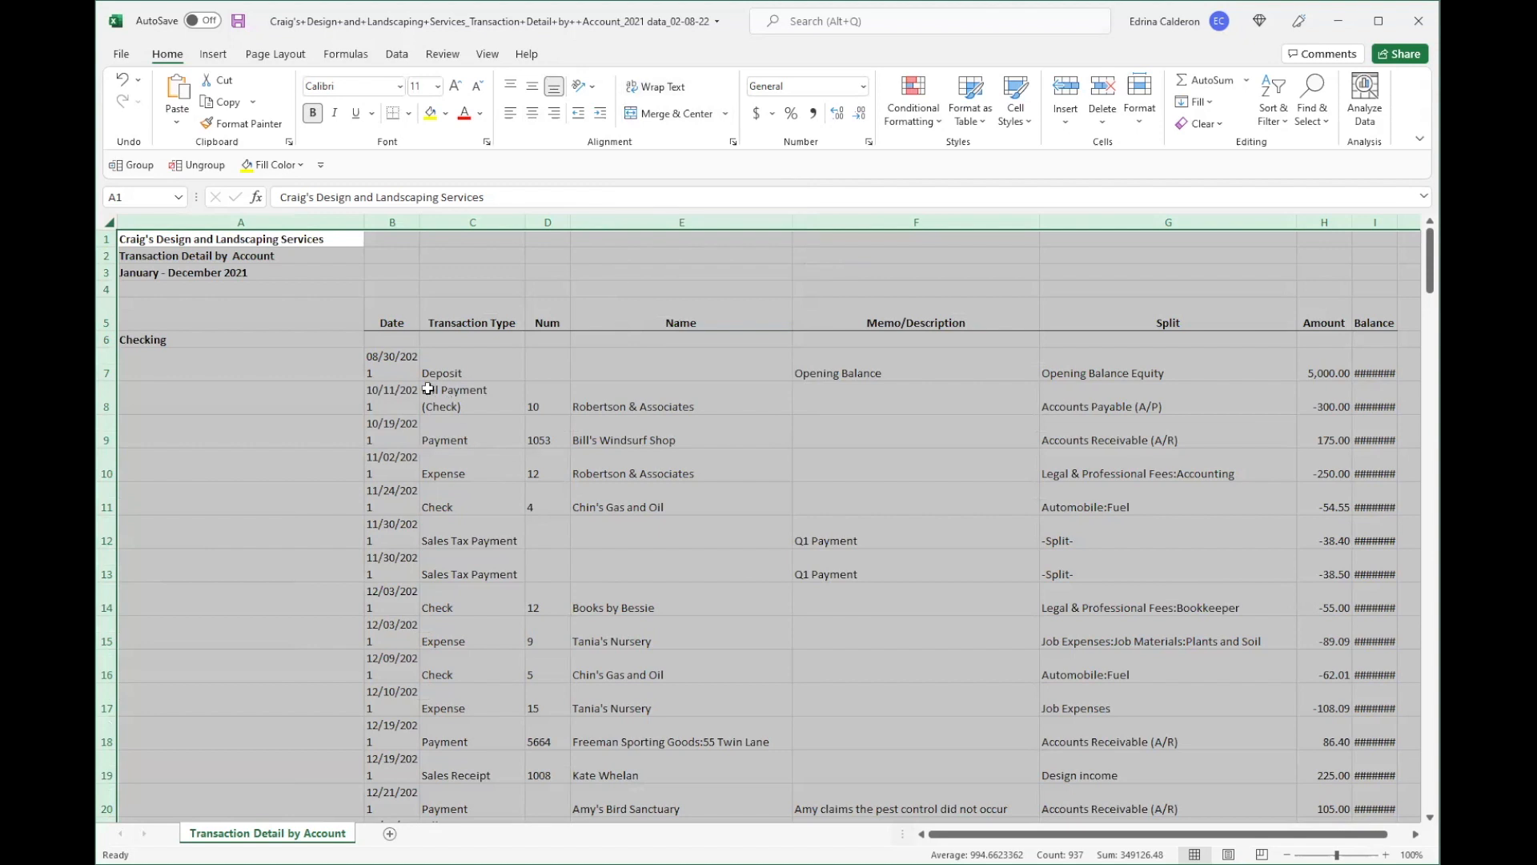
click(677, 88)
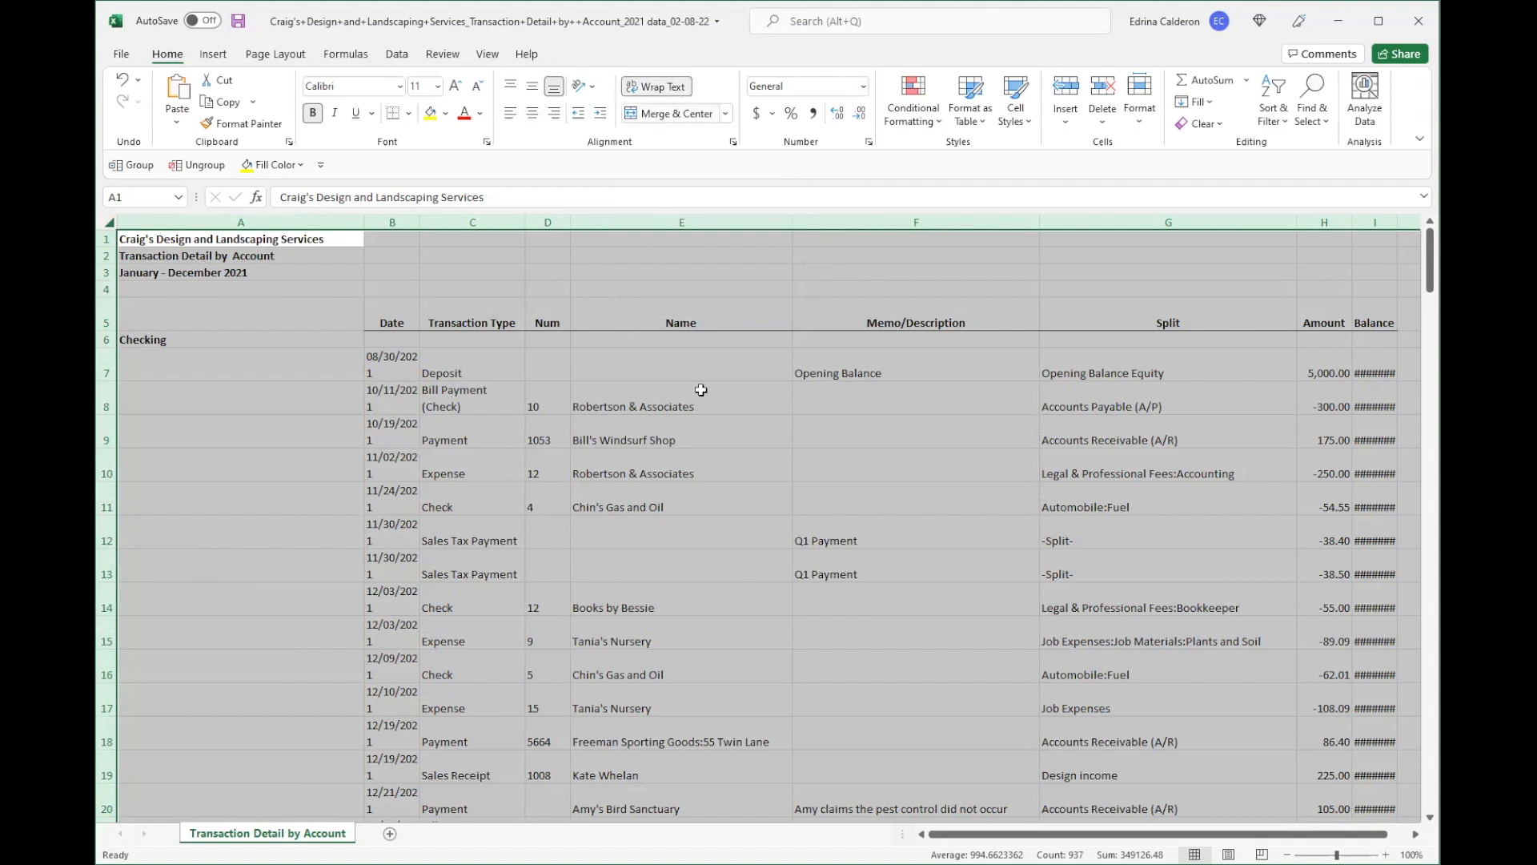
click(650, 87)
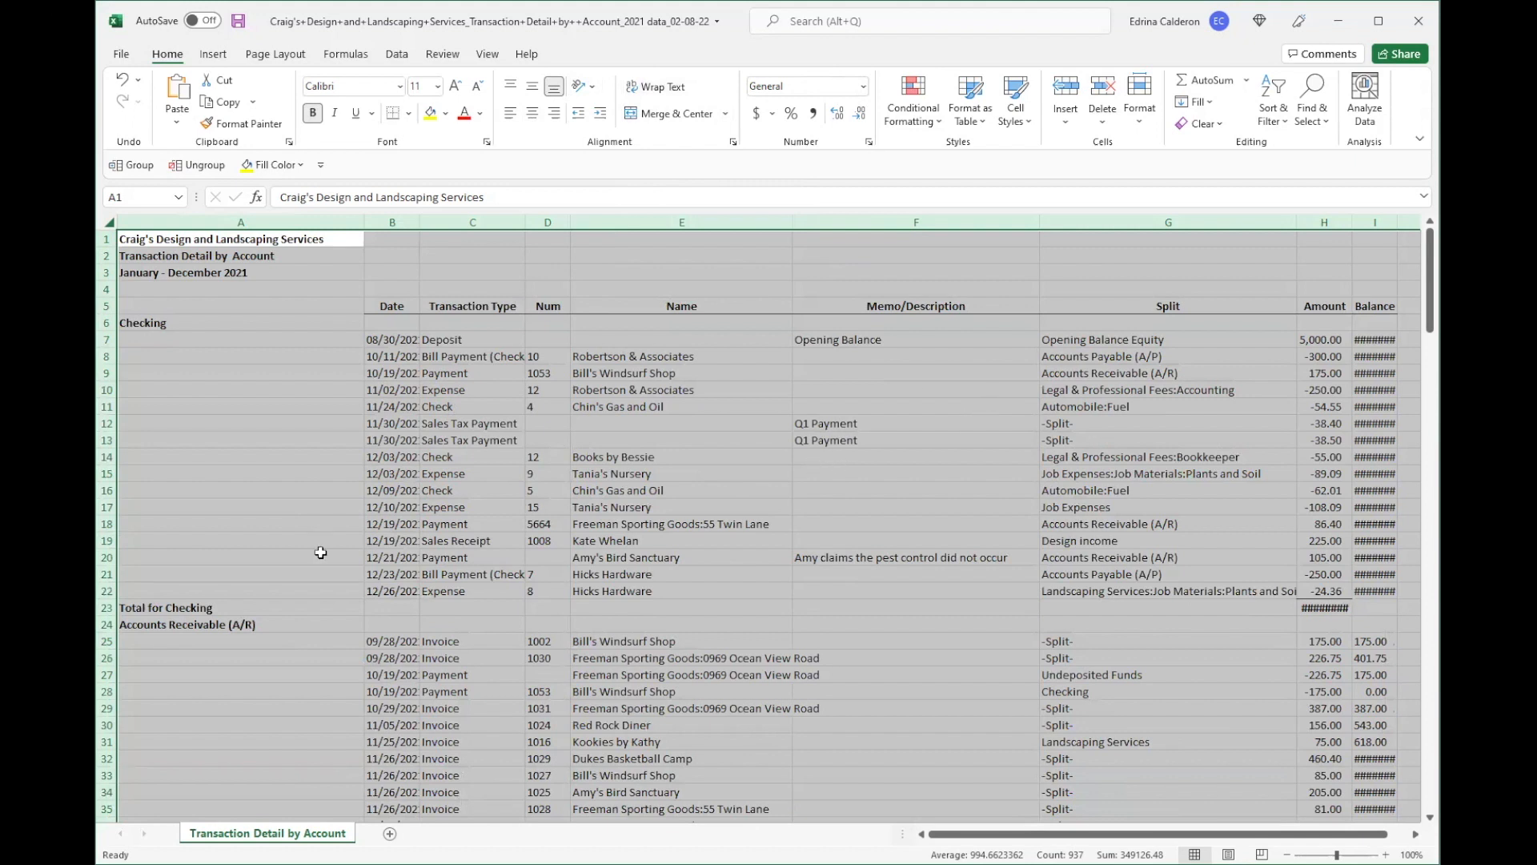
click(322, 470)
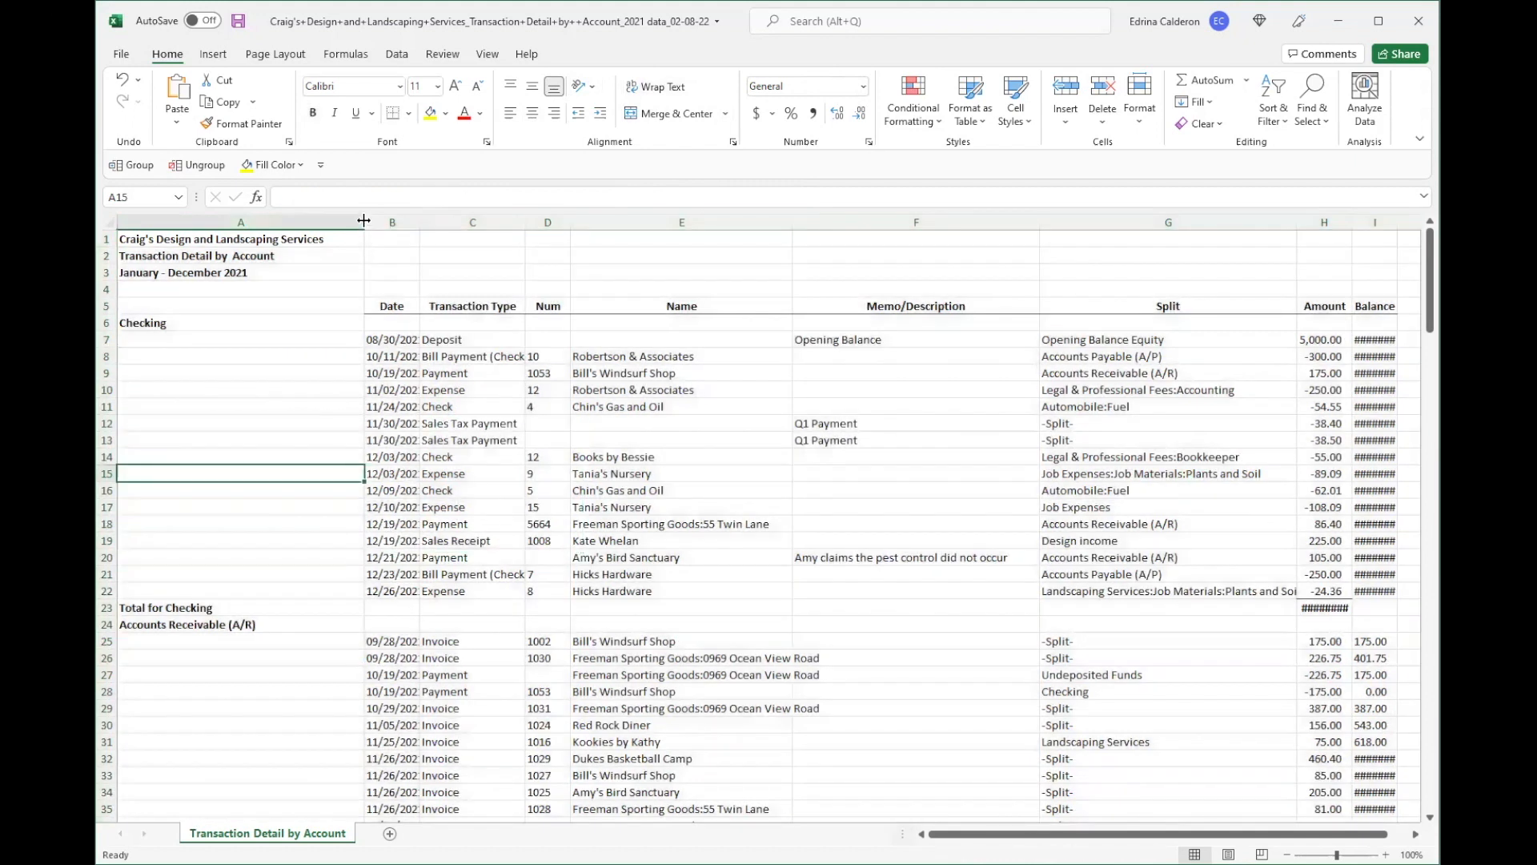
drag(363, 220, 332, 221)
Step: Fill the Undeposited Funds, Original Cost and Accounts Payable (A/P) names in column A down through their transaction rows
click(266, 328)
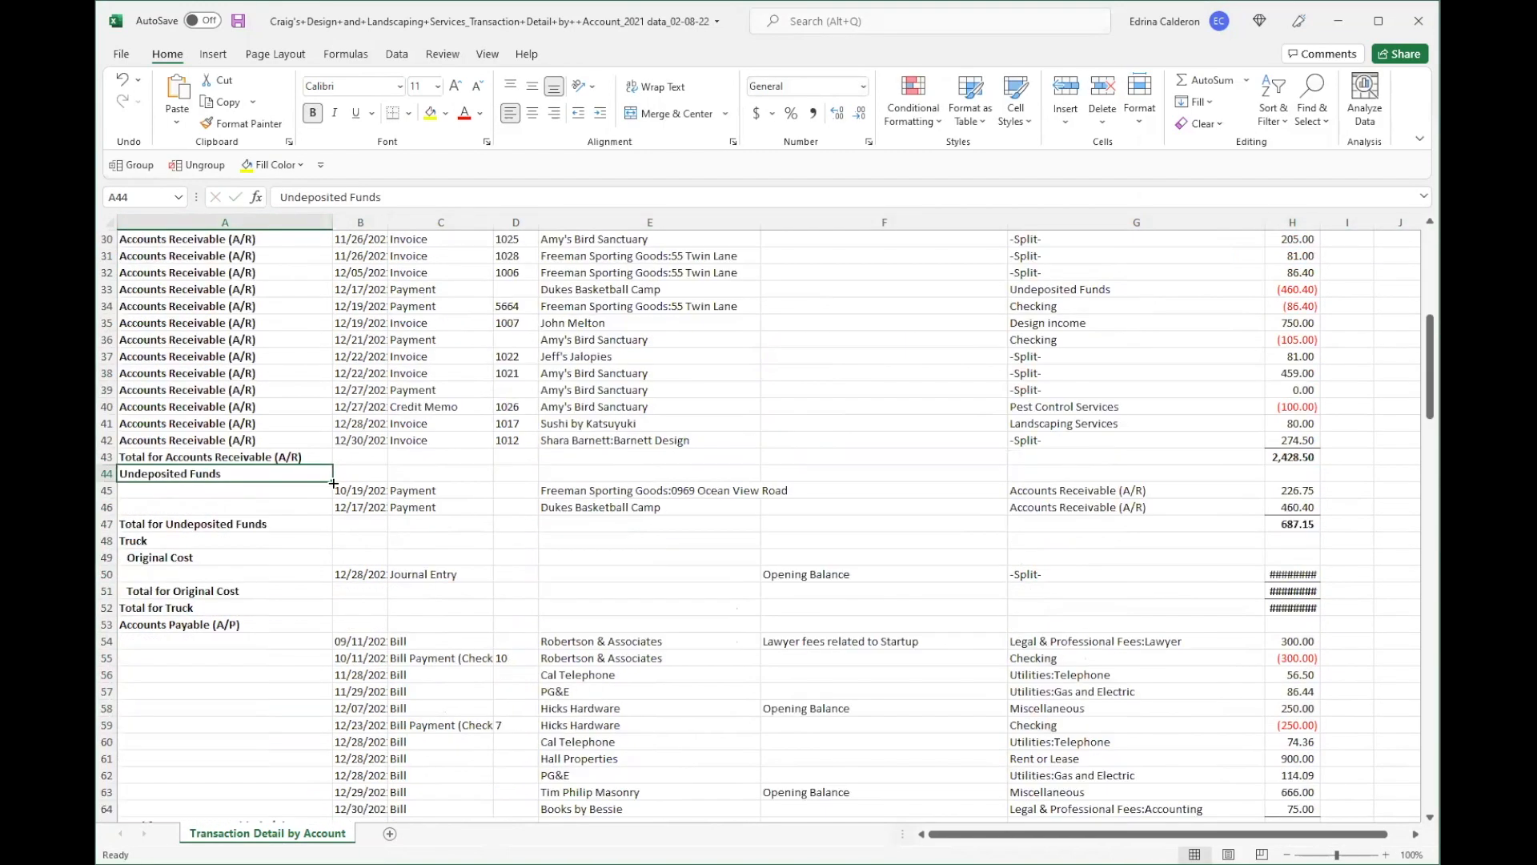
double_click(333, 482)
click(316, 557)
double_click(333, 565)
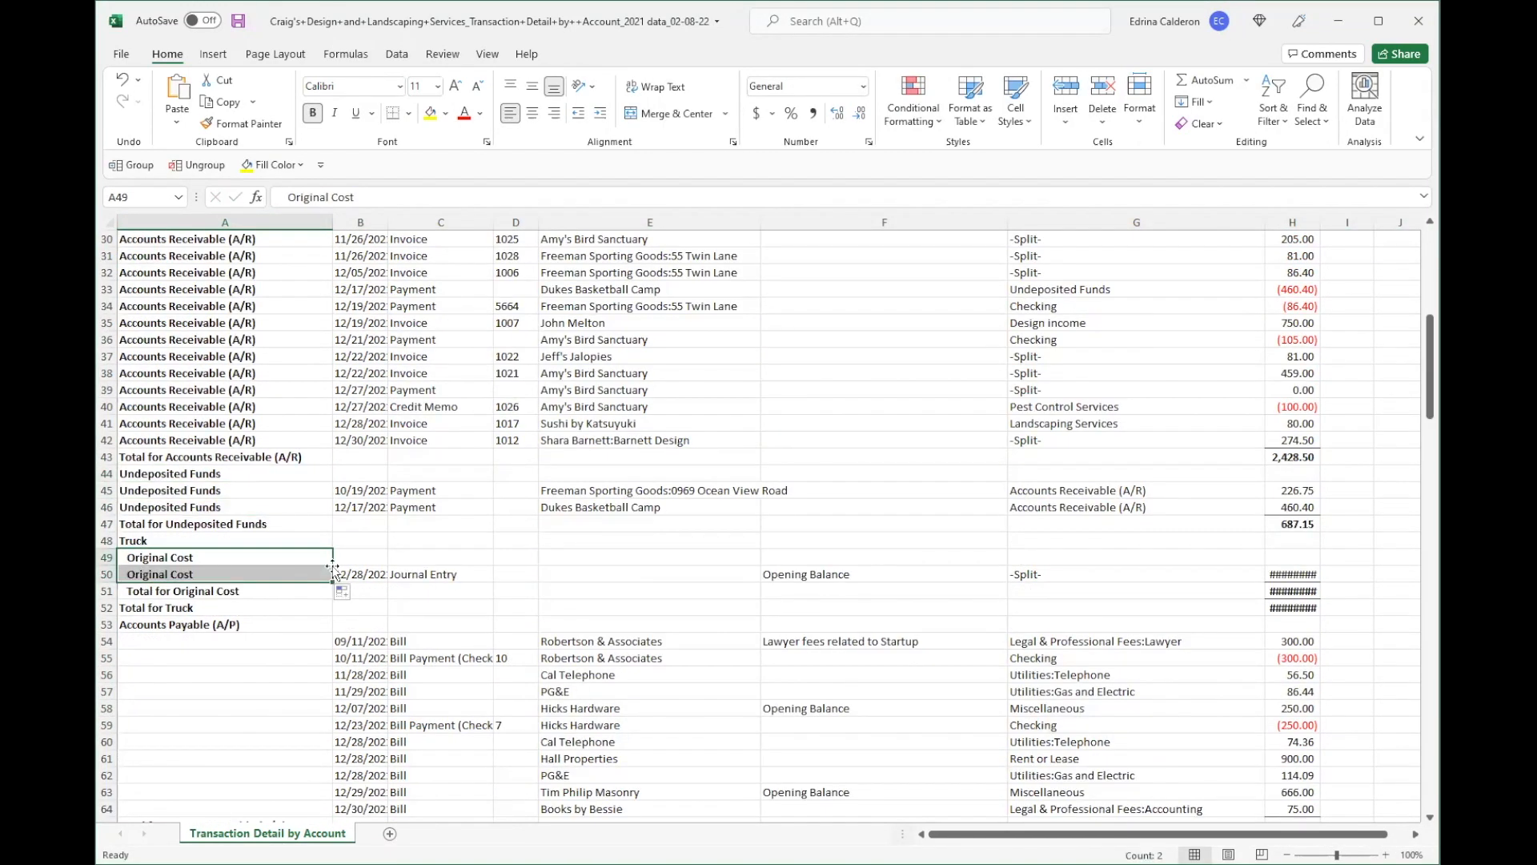
click(316, 624)
double_click(333, 633)
Step: Fill the Mastercard, Arizona Dept. of Revenue Payable and Board of Equalization Payable names down their transaction rows in column A
scroll(333, 633, down, 7)
click(324, 509)
double_click(333, 515)
click(322, 575)
double_click(333, 582)
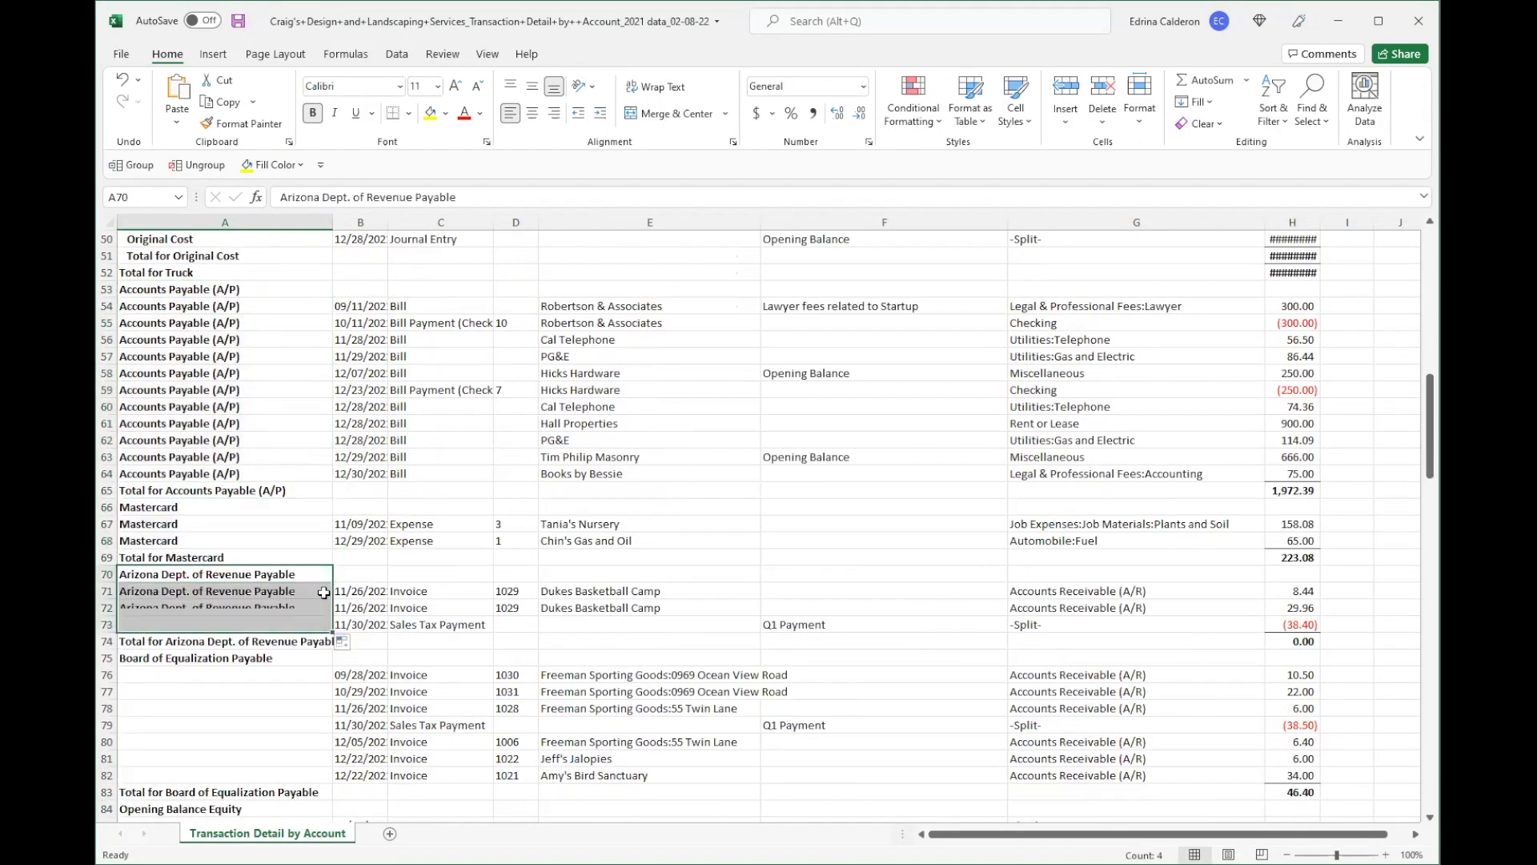
click(322, 658)
double_click(333, 666)
Step: Fill the Opening Balance Equity and the following income account names down beside their transactions in column A
scroll(331, 669, down, 7)
click(322, 474)
double_click(333, 481)
click(299, 707)
scroll(299, 708, down, 7)
double_click(334, 381)
Step: Fill the Landscaping Services sub-account, Pest Control Services, Fuel and Job Expenses names down their transaction rows
click(293, 525)
double_click(333, 532)
click(316, 608)
double_click(334, 616)
click(316, 725)
double_click(333, 616)
click(322, 708)
double_click(333, 717)
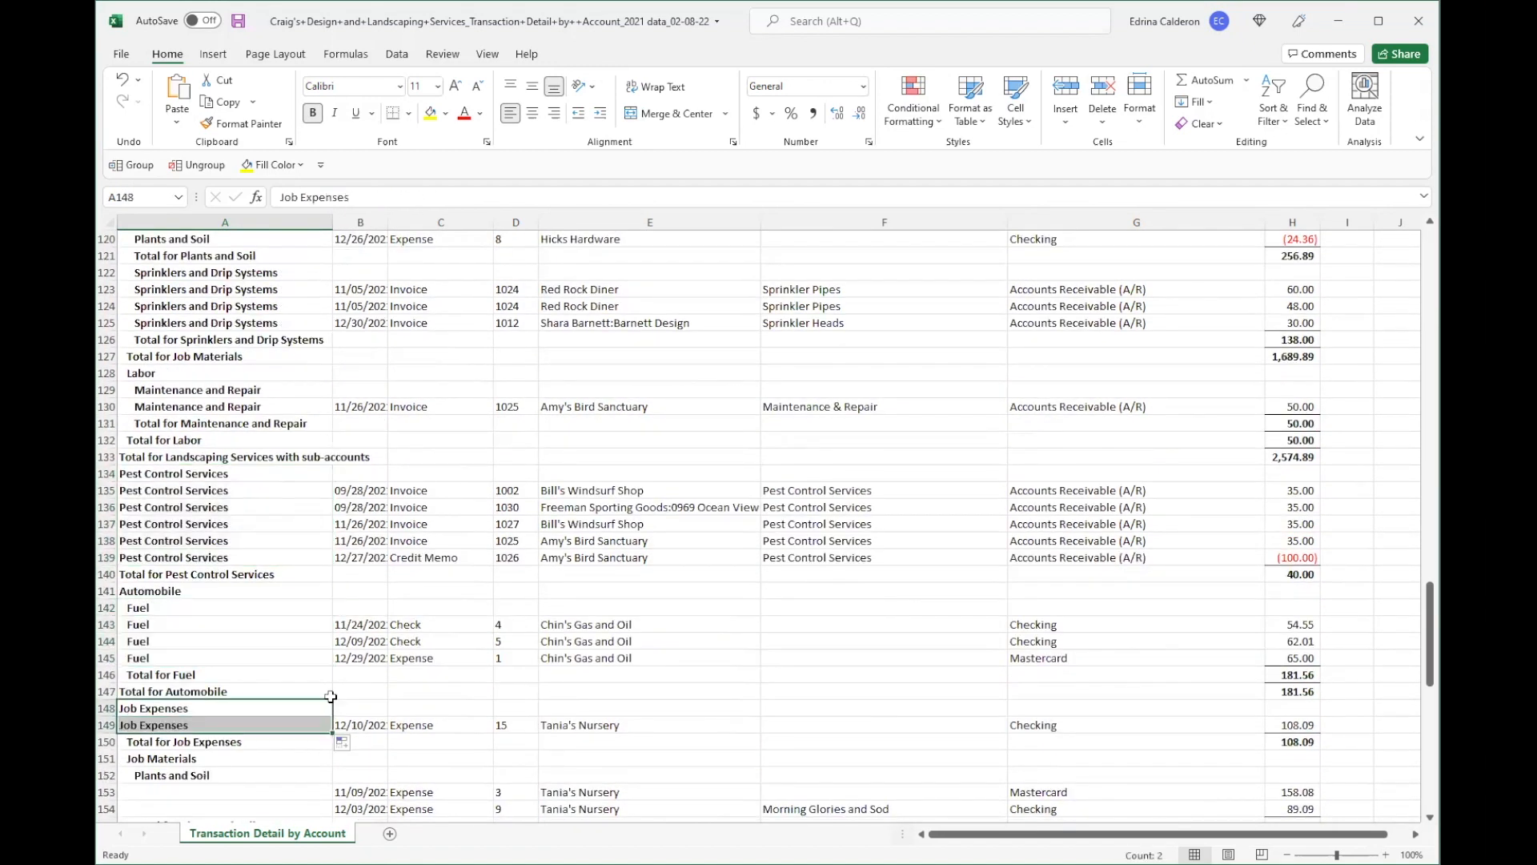
Step: Fill the expense account names from Plants and Soil under Job Expenses through Rent or Lease down their transaction rows
scroll(333, 701, down, 1)
click(316, 608)
double_click(333, 616)
click(275, 727)
double_click(333, 733)
key(ctrl+d)
Step: Fill the Gas and Electric, Telephone and Miscellaneous names down beside their transactions in column A
click(295, 474)
double_click(333, 481)
click(294, 541)
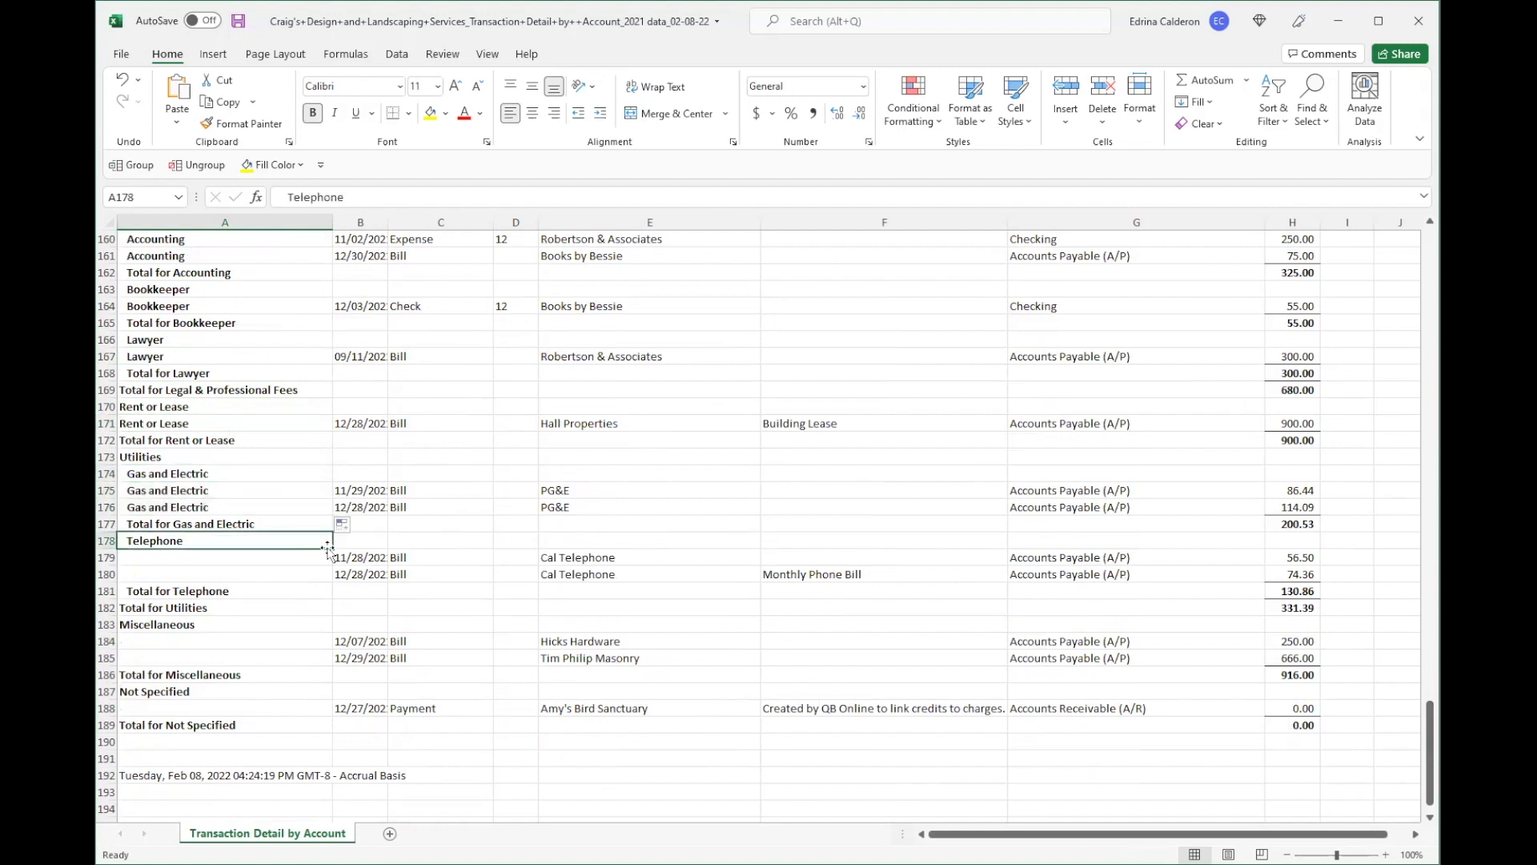
double_click(333, 549)
click(304, 625)
double_click(333, 633)
click(304, 692)
Step: Delete the total and header rows separating the Checking, Accounts Receivable (A/R) and Undeposited Funds transactions
key(shift+space)
key(shift+Down)
key(ctrl+minus)
key(ctrl+Down)
key(Down)
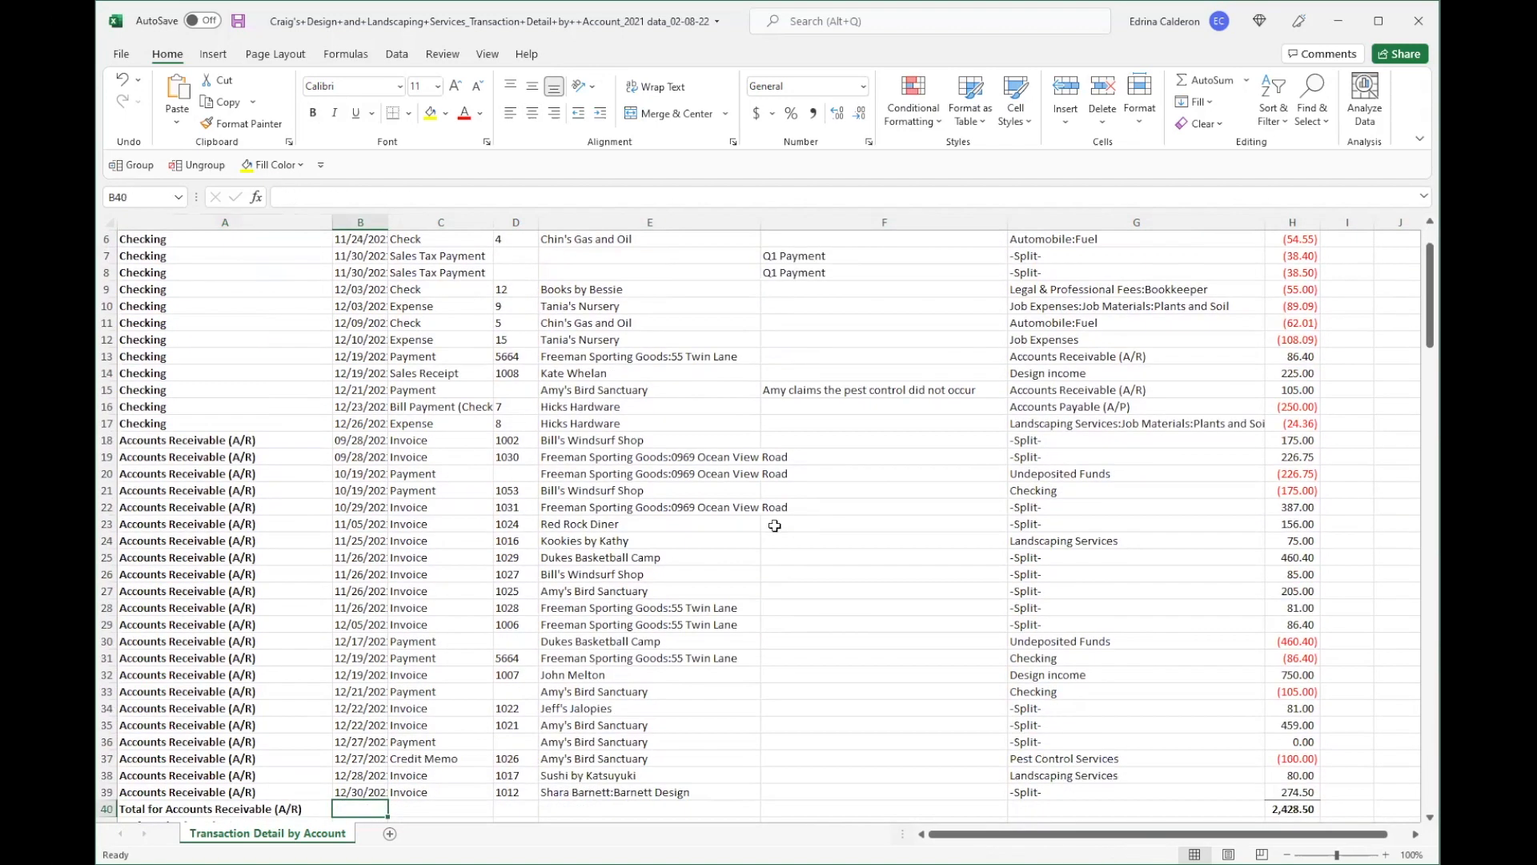
scroll(793, 577, down, 3)
key(shift+space)
key(shift+Down)
key(ctrl+minus)
Step: Add the prefix "Truck:" to the Original Cost account name in column A
key(ctrl+Down)
key(Down)
key(shift+space)
key(shift+Down)
click(265, 725)
click(312, 197)
text(Truck:)
key(Return)
Step: Delete the Total for Undeposited Funds row and the Truck and Original Cost header rows
click(361, 708)
key(shift+space)
key(shift+Up)
key(shift+Up)
key(ctrl+minus)
Step: Delete the Total for Original Cost and Total for Truck rows together with the Accounts Payable (A/P) header row
scroll(357, 560, down, 5)
click(360, 356)
key(shift+space)
key(shift+Down)
key(shift+Down)
key(ctrl+minus)
Step: Delete the total and header rows between the accounts from Accounts Payable (A/P) to Opening Balance Equity
click(357, 540)
key(shift+space)
key(shift+Down)
key(ctrl+minus)
click(352, 574)
key(ctrl+minus)
click(369, 574)
key(shift+space)
key(shift+Down)
key(ctrl+minus)
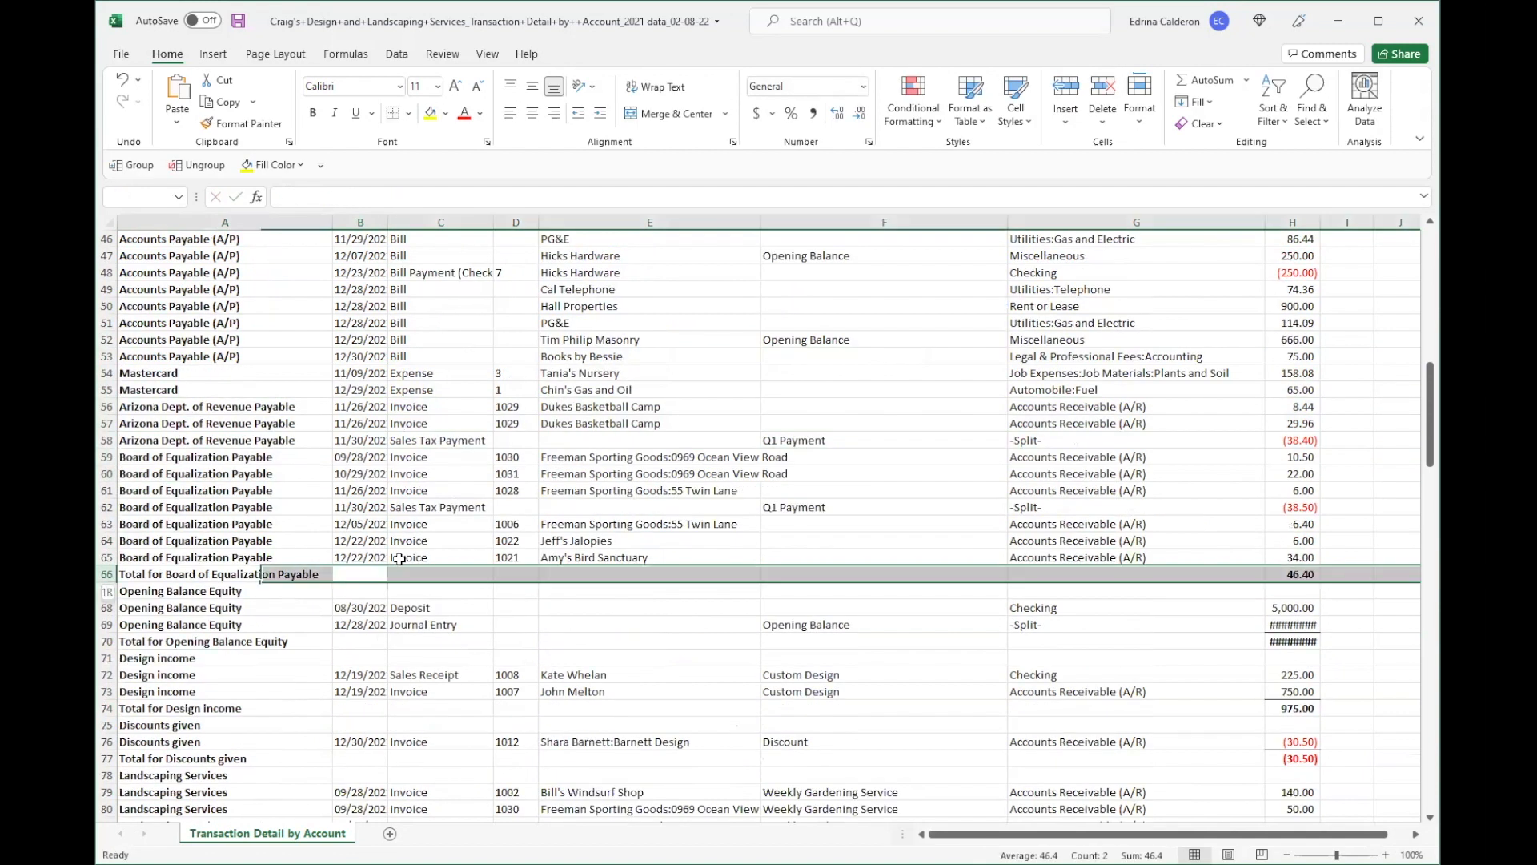
Step: Delete the total and header rows between the Opening Balance Equity, Design income, Discounts given and Landscaping Services transactions
scroll(384, 552, down, 3)
click(368, 455)
key(shift+space)
key(shift+Up)
key(ctrl+minus)
click(364, 473)
key(shift+space)
key(shift+Down)
key(ctrl+minus)
Step: Prefix the Fountains and Garden Lighting account name with "Job Materials:" and copy it down its transaction rows
click(313, 374)
click(300, 340)
drag(359, 197, 280, 197)
key(ctrl+c)
key(Return)
key(F1)
click(1423, 234)
key(ctrl+v)
text(:)
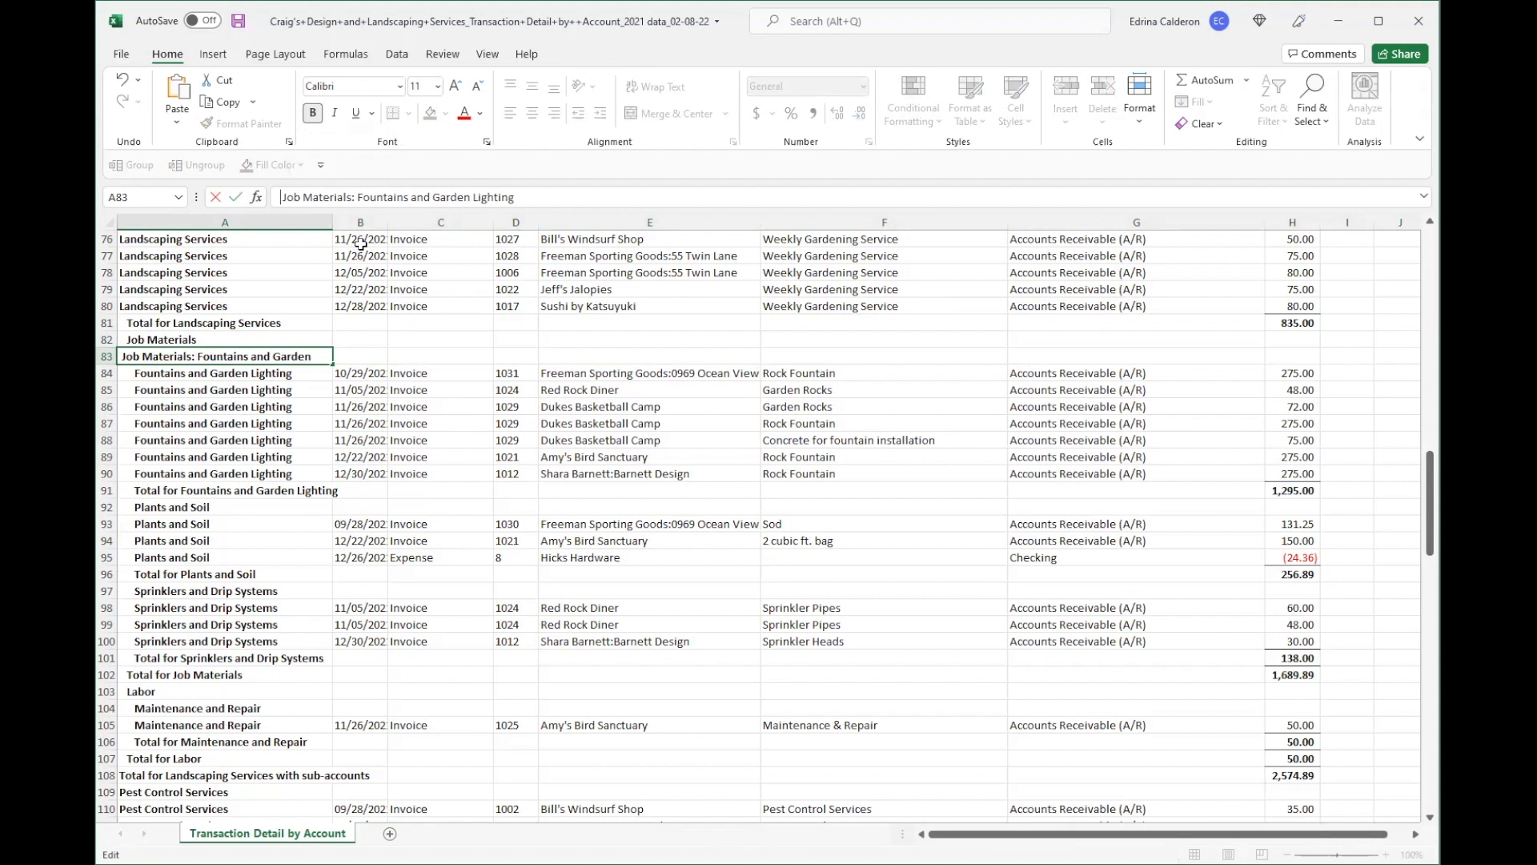
key(Return)
key(ctrl+d)
drag(332, 381, 320, 559)
Step: Replace the leading spaces of the Landscaping Plants and Soil account name with "Job Materials:" and copy it to its transactions
click(308, 506)
click(297, 197)
key(BackSpace)
key(BackSpace)
key(BackSpace)
key(BackSpace)
key(BackSpace)
key(ctrl+v)
text(:)
key(Return)
click(313, 508)
Step: Replace the leading spaces of the Sprinklers and Drip Systems name with "Job Materials:" and fill it down its transaction rows
click(285, 591)
click(296, 196)
key(BackSpace)
key(BackSpace)
key(BackSpace)
key(BackSpace)
key(BackSpace)
key(ctrl+v)
key(colon)
key(space)
key(Return)
key(ctrl+d)
drag(333, 616, 330, 642)
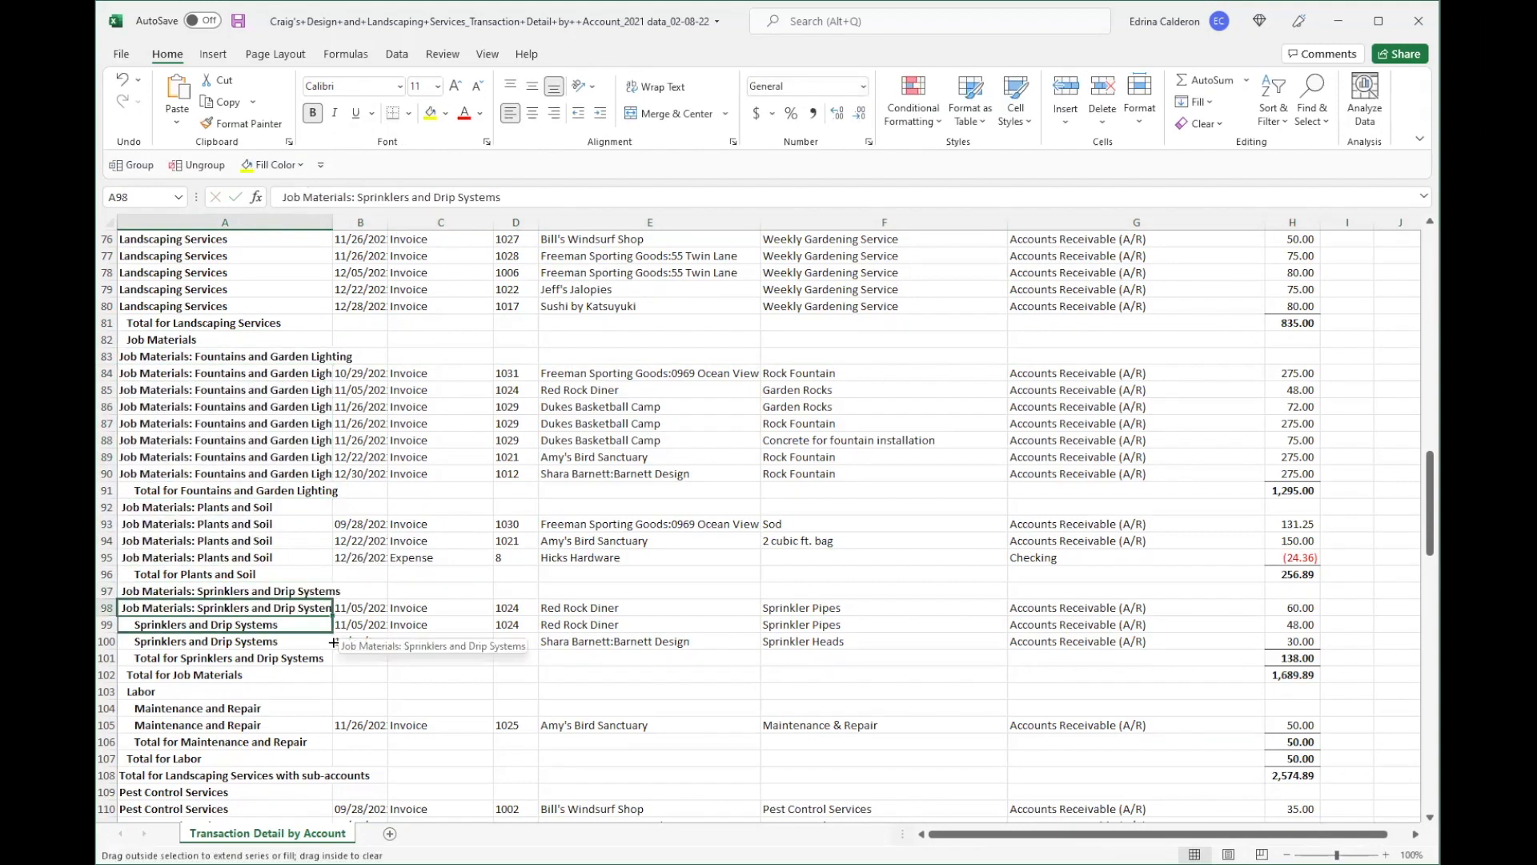
Step: Replace the leading spaces of the Maintenance and Repair name with "Labor:" and copy it down to its transaction row
scroll(320, 593, down, 3)
click(297, 540)
click(295, 197)
key(BackSpace)
key(BackSpace)
key(BackSpace)
key(BackSpace)
key(BackSpace)
text(Labor:)
key(Return)
key(ctrl+d)
Step: Replace the leading spaces of the Fuel account name with "Automobile:" and fill it down its transaction rows
click(288, 197)
key(BackSpace)
key(BackSpace)
key(BackSpace)
text(Autombile:)
key(Return)
key(ctrl+d)
key(Down)
key(ctrl+d)
key(Down)
key(ctrl+d)
Step: Replace the leading spaces of the sub-account name under Job Expenses with "Job Materials:" and fill it down its rows
key(Down)
key(Down)
key(Down)
key(Down)
key(Down)
key(Down)
key(Down)
click(296, 197)
key(BackSpace)
key(BackSpace)
key(BackSpace)
key(BackSpace)
key(BackSpace)
key(BackSpace)
text(Job Materials:)
key(Return)
key(ctrl+d)
key(Down)
key(ctrl+d)
Step: Prefix the first sub-account under Legal & Professional Fees with "Legal & Professional Fees:" and fill it down its rows
key(Down)
key(Down)
key(Down)
key(Down)
key(Down)
key(F2)
key(Home)
key(Delete)
key(Delete)
key(Delete)
text(Legal & Professional Fees:)
key(Return)
key(ctrl+d)
key(Down)
key(ctrl+d)
Step: Prefix the second sub-account under Legal & Professional Fees with the parent name and a colon, and copy it down
key(Down)
key(Down)
key(F2)
key(Home)
key(Delete)
key(Delete)
key(Delete)
text(Legal & Professional Fees:)
key(Return)
key(ctrl+d)
Step: Replace the leading spaces of the remaining Legal & Professional Fees sub-account name with "Legal & Professional Fees:"
scroll(257, 473, down, 7)
click(257, 489)
key(Down)
click(289, 197)
key(BackSpace)
key(BackSpace)
key(BackSpace)
text(Legal & Professional Fees:)
key(Return)
Step: Copy the next parent account's name, prefix its first sub-account with that name and a colon, and fill it down
key(Down)
key(Down)
key(Down)
key(Down)
key(Down)
key(Down)
key(Up)
key(F2)
key(shift+Home)
key(ctrl+c)
key(Return)
key(F2)
key(Home)
key(Delete)
key(Delete)
key(Delete)
key(ctrl+v)
text(:)
key(Return)
key(ctrl+d)
key(Down)
key(ctrl+d)
Step: Prefix that parent's second sub-account with the copied parent name and a colon, and fill it down its rows
key(Down)
key(Down)
key(F2)
key(Home)
key(Delete)
key(Delete)
key(Delete)
key(ctrl+v)
text(:)
key(Return)
key(ctrl+d)
key(Down)
key(ctrl+d)
key(Down)
key(Down)
key(Down)
Step: Delete the three total and header rows between the Landscaping Services and Fountains and Garden Lighting transactions
scroll(302, 551, down, 7)
scroll(302, 551, up, 20)
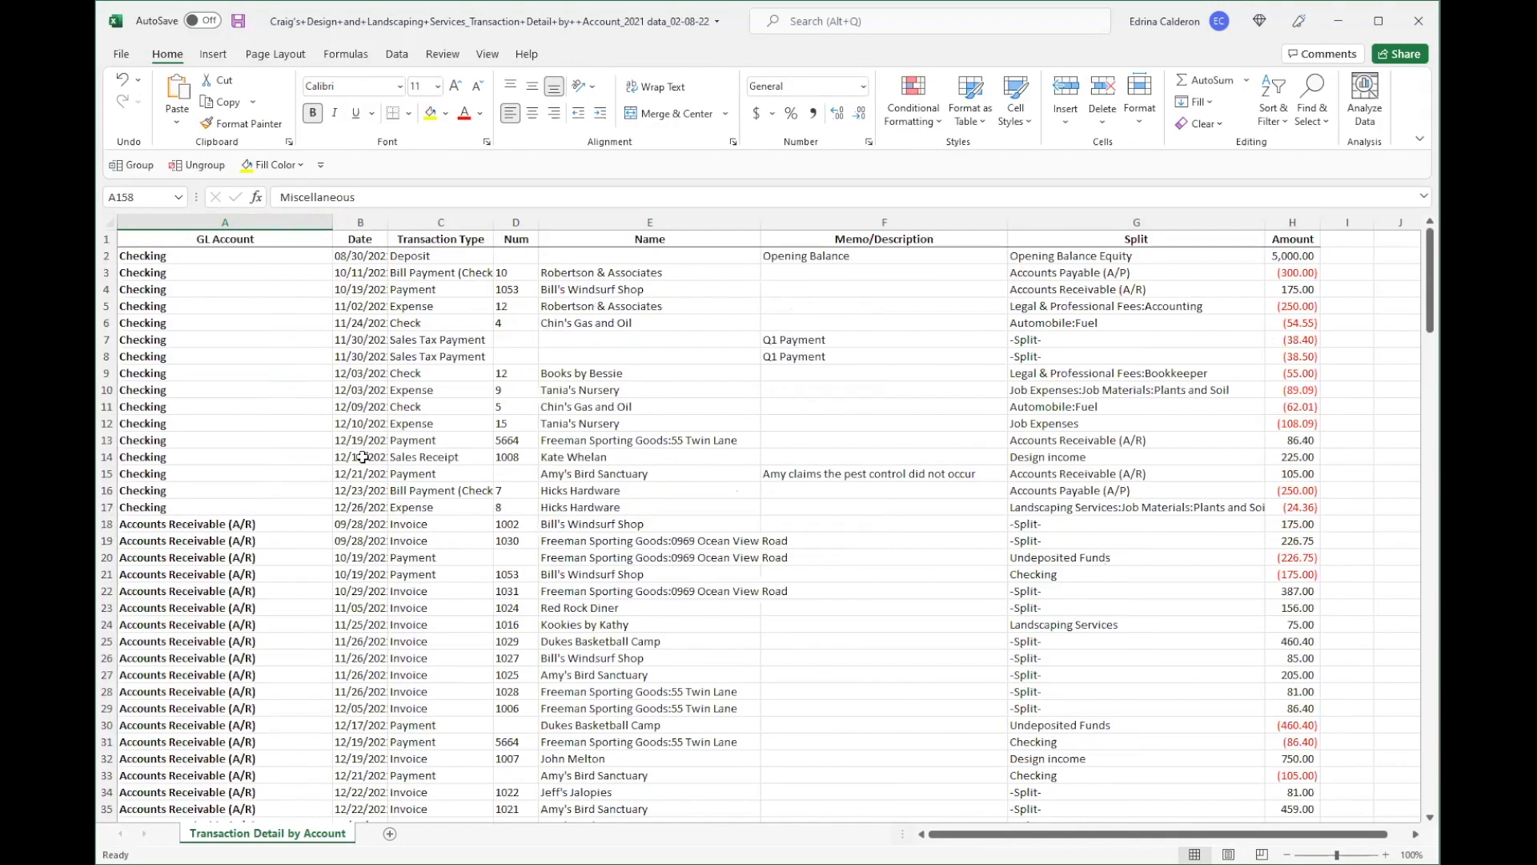
click(368, 457)
key(ctrl+Down)
key(Down)
key(shift+space)
key(shift+Down)
key(shift+Down)
key(ctrl+minus)
Step: Delete the total and header rows between the Fountains and Garden Lighting, Plants and Soil, and Sprinklers and Drip Systems transactions
key(ctrl+Down)
key(Down)
scroll(419, 676, down, 7)
key(shift+space)
key(shift+Down)
key(ctrl+minus)
key(ctrl+Down)
key(Down)
key(shift+space)
key(shift+Down)
key(ctrl+minus)
Step: Delete the four total and header rows between the Sprinklers and Drip Systems transactions and the Labor: Maintenance and Repair transaction
key(ctrl+Down)
key(Down)
key(shift+space)
key(shift+Down)
key(shift+Down)
key(shift+Down)
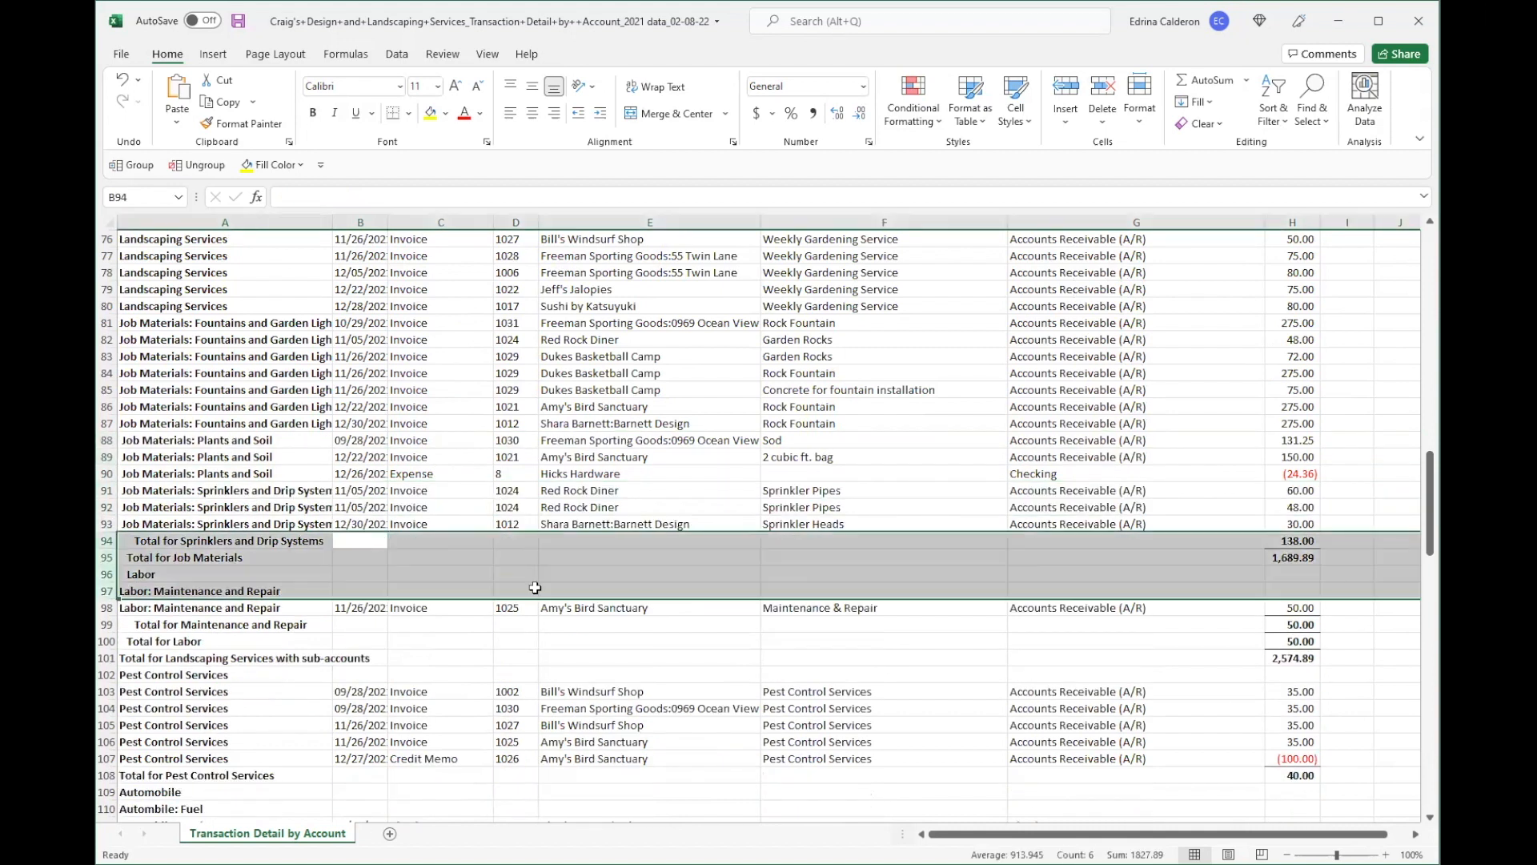
key(ctrl+minus)
Step: Delete the four total and header rows between the Labor: Maintenance and Repair transaction and the Pest Control Services transactions
key(Down)
key(shift+space)
key(shift+Down)
key(shift+Down)
key(shift+Down)
key(ctrl+minus)
Step: Delete the three total and header rows between the Pest Control Services and Automobile: Fuel transactions
key(ctrl+Down)
key(Down)
key(shift+space)
key(shift+Down)
key(shift+Down)
key(ctrl+minus)
Step: Delete the three total and header rows between the Automobile: Fuel transactions and the Job Expenses transaction
key(ctrl+Down)
key(Down)
key(shift+space)
key(shift+Down)
key(shift+Down)
key(ctrl+minus)
Step: Delete the three extra rows between the Job Expenses transaction and its Job Materials: Plants and Soil transactions
key(Down)
scroll(433, 705, down, 3)
key(shift+space)
key(shift+Down)
key(shift+Down)
key(ctrl+minus)
Step: Delete the five total and header rows between the Job Materials: Plants and Soil transactions and the Legal & Professional Fees: Accounting transactions
key(ctrl+Down)
key(Down)
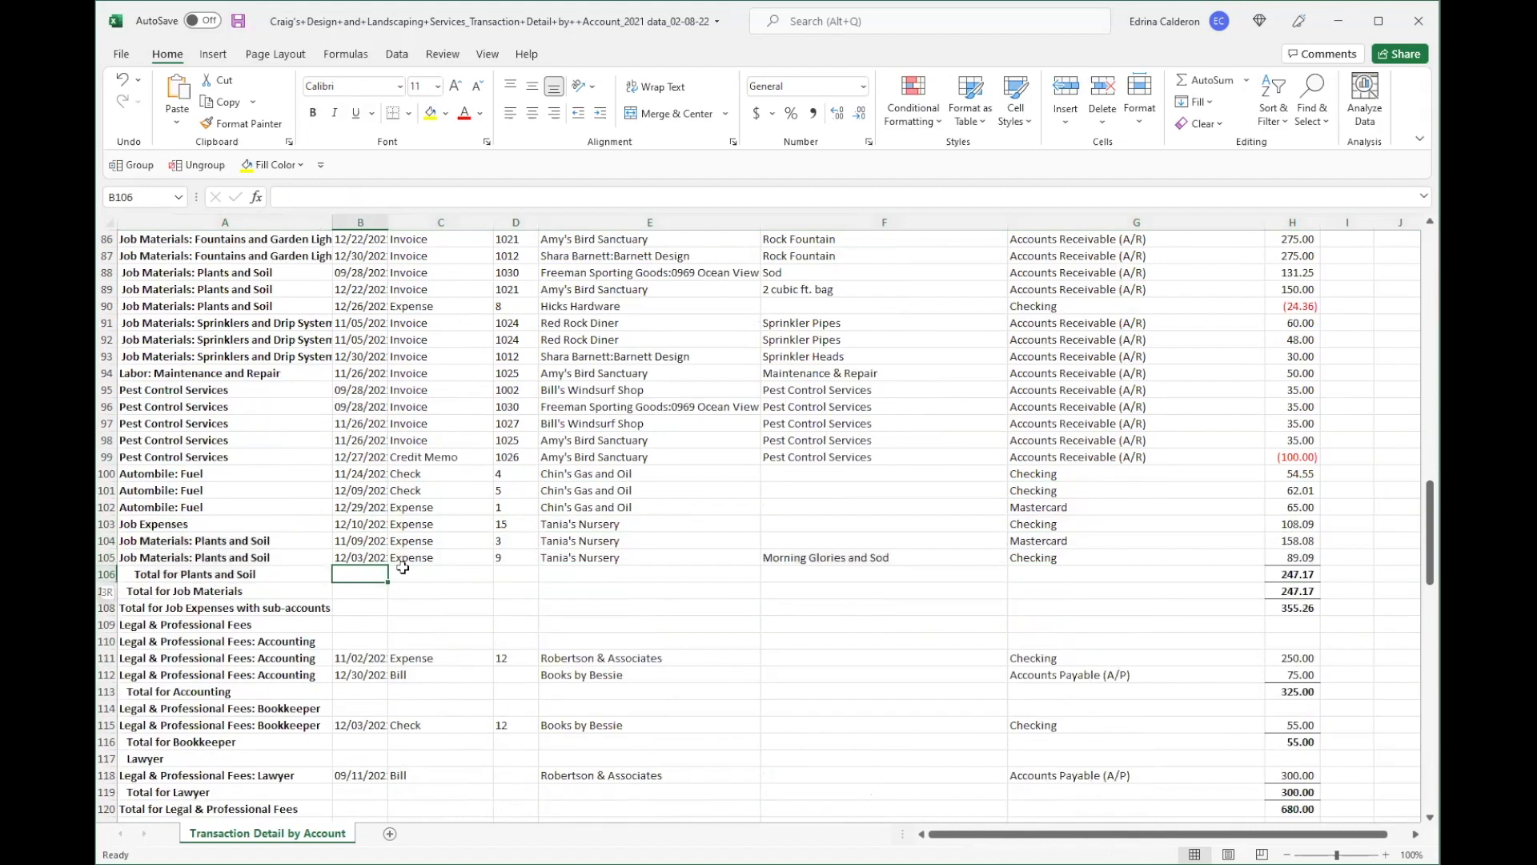
key(shift+space)
key(shift+Down)
key(shift+Down)
key(shift+Down)
key(shift+Down)
key(ctrl+minus)
Step: Delete the total and header rows separating the Accounting, Bookkeeper and Lawyer transactions under Legal & Professional Fees
key(ctrl+Down)
key(Down)
key(shift+space)
key(shift+Down)
key(ctrl+minus)
key(Down)
key(shift+space)
key(shift+Down)
key(ctrl+minus)
Step: Delete the total and header rows between the Lawyer, Rent or Lease, and Utilities: Gas and Electric transactions
key(Down)
key(shift+space)
key(shift+Down)
key(shift+Down)
key(ctrl+minus)
key(Down)
key(shift+space)
key(shift+Down)
key(shift+Down)
key(ctrl+minus)
Step: Delete the total and header rows between the Gas and Electric, Telephone, and Miscellaneous transactions
key(ctrl+Down)
key(Down)
key(shift+space)
key(shift+Down)
key(ctrl+minus)
key(ctrl+Down)
key(Down)
key(shift+space)
scroll(378, 725, down, 3)
key(shift+Down)
key(shift+Down)
key(ctrl+minus)
Step: Delete the two rows between the Miscellaneous and Not Specified transactions and the two rows following Not Specified
key(ctrl+Down)
key(Down)
key(shift+space)
key(shift+Down)
key(ctrl+minus)
key(Down)
key(shift+space)
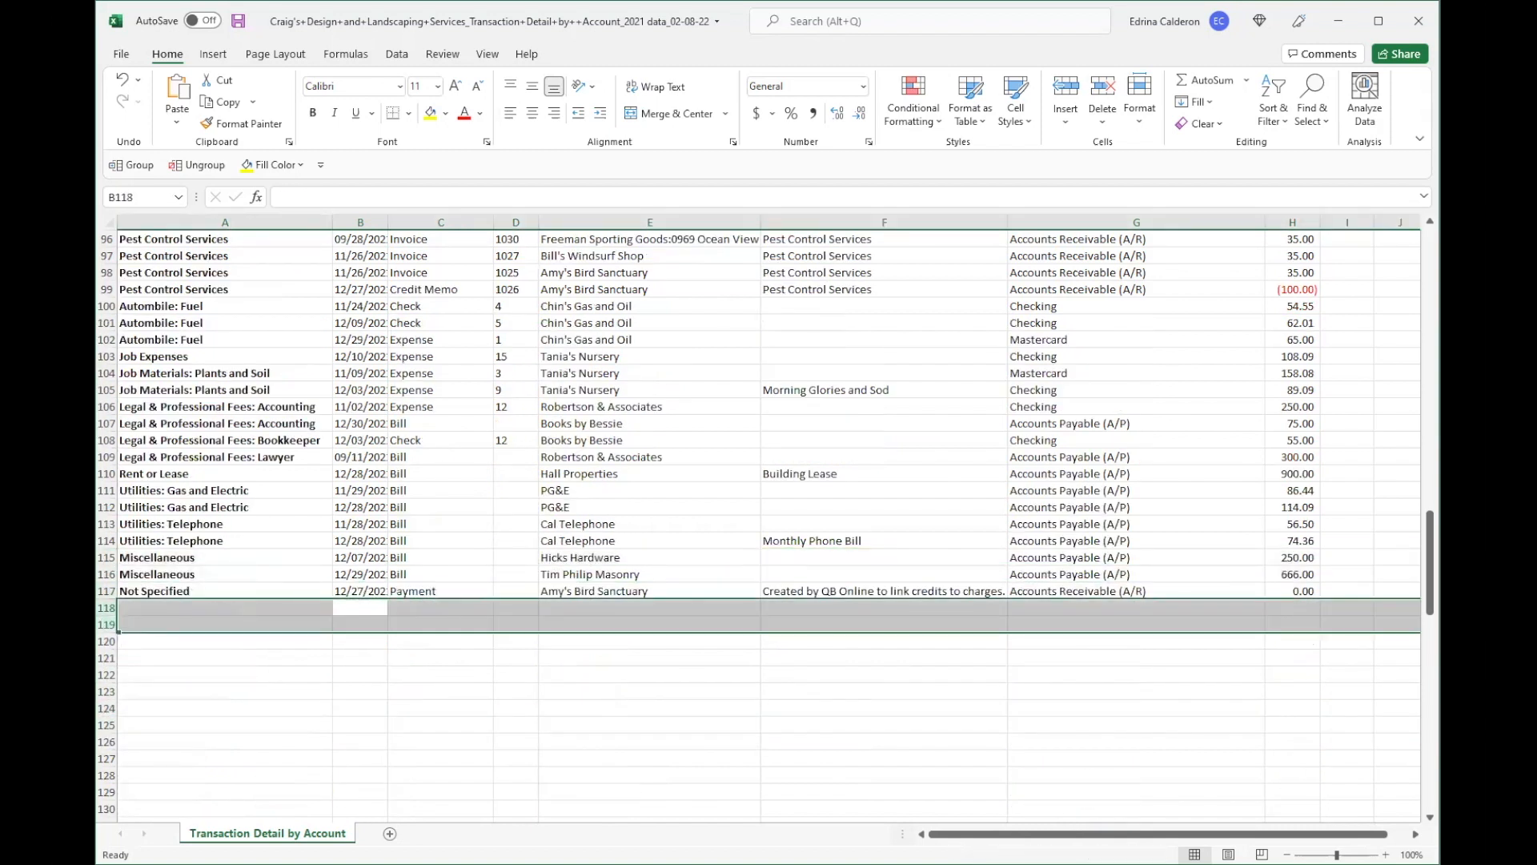
key(ctrl+minus)
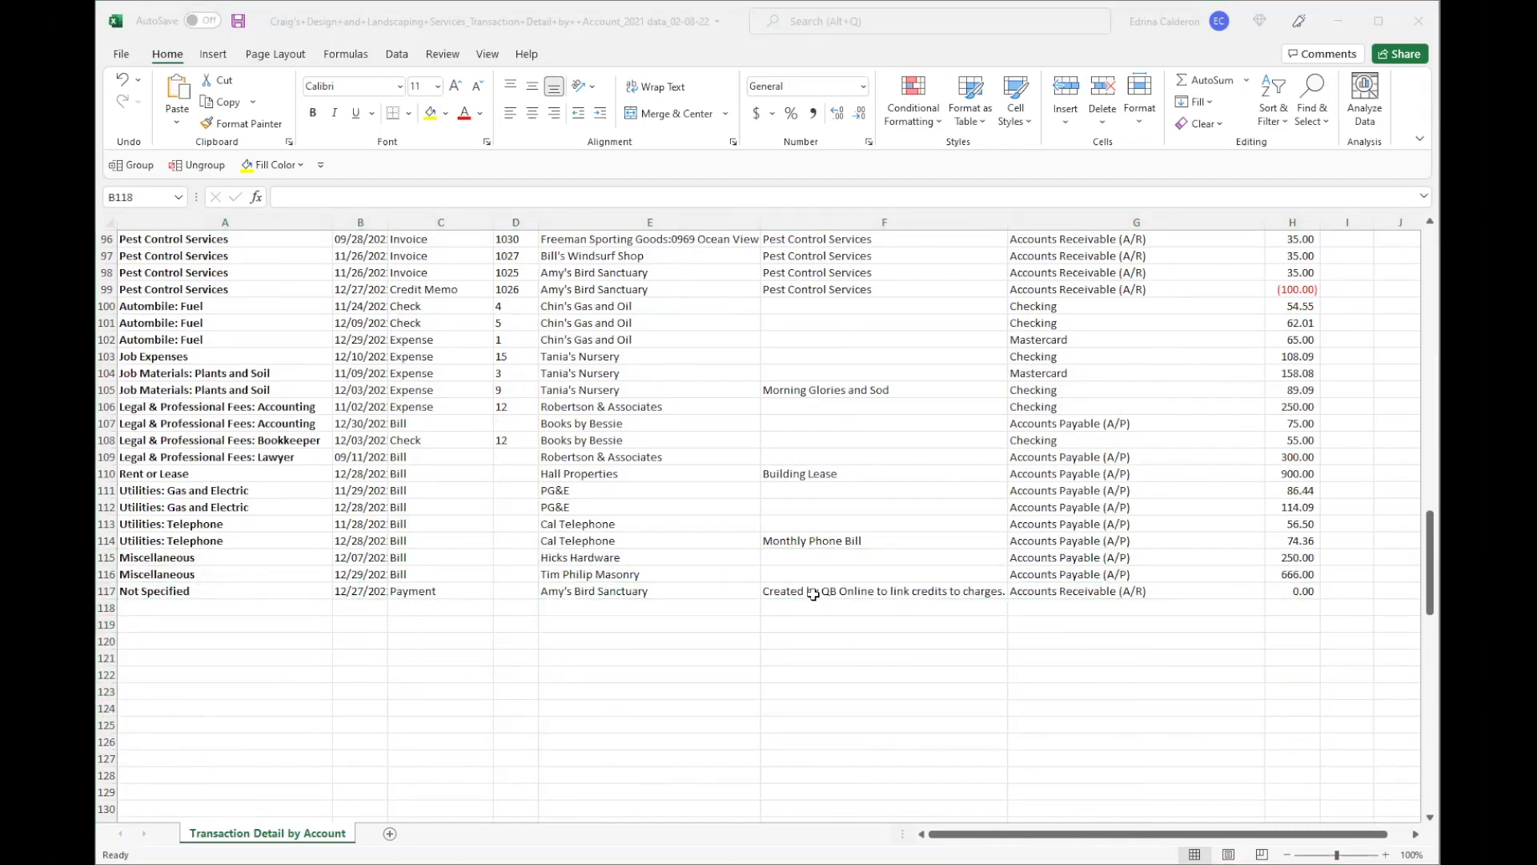
Step: Fit the Transaction Type column's width to its contents and review the cleaned table down to its last row
key(ctrl+Home)
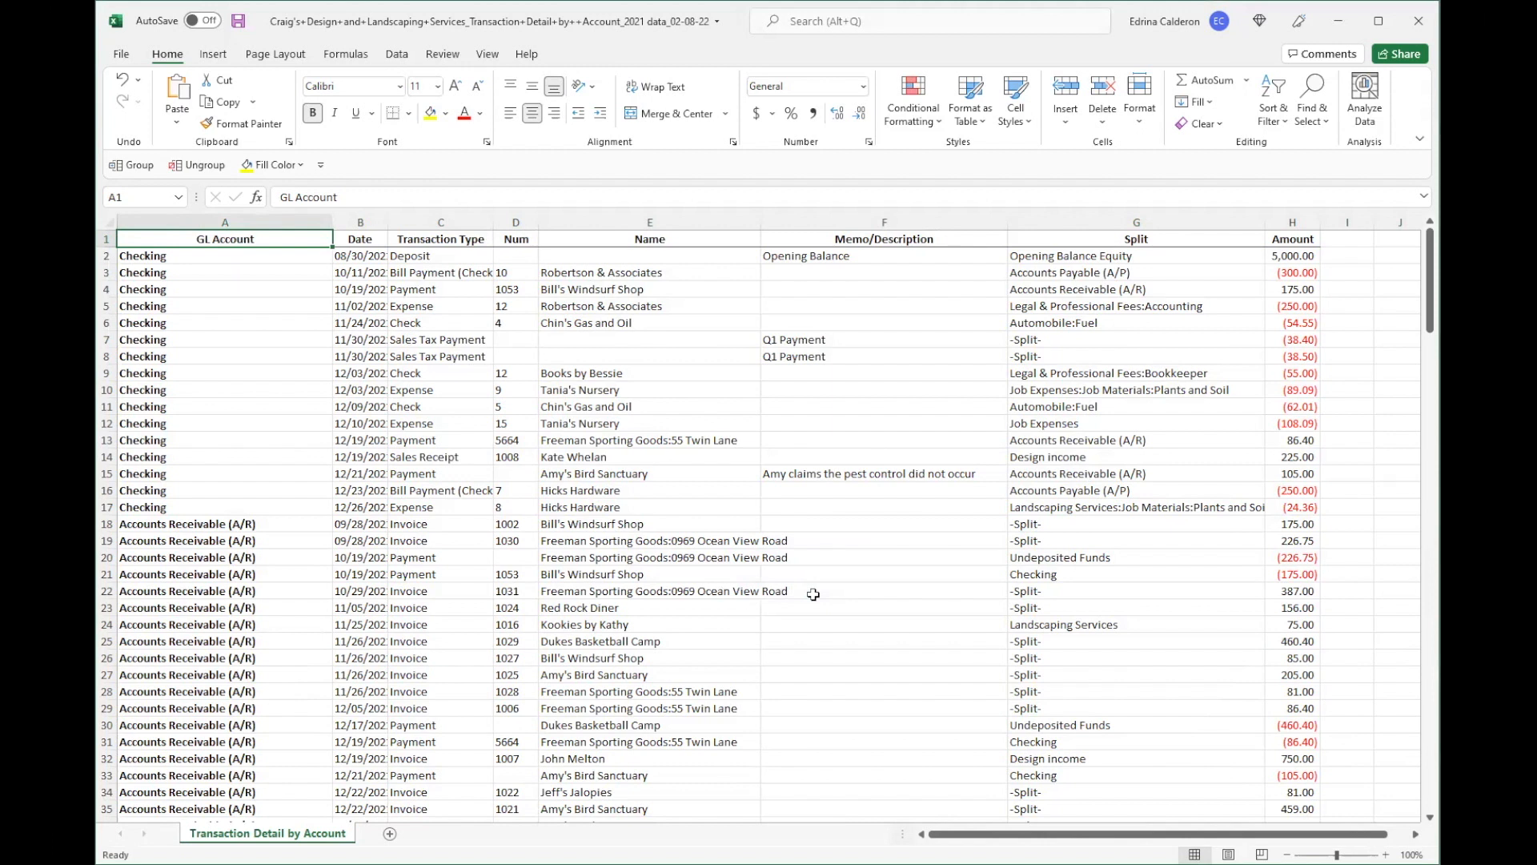
double_click(494, 222)
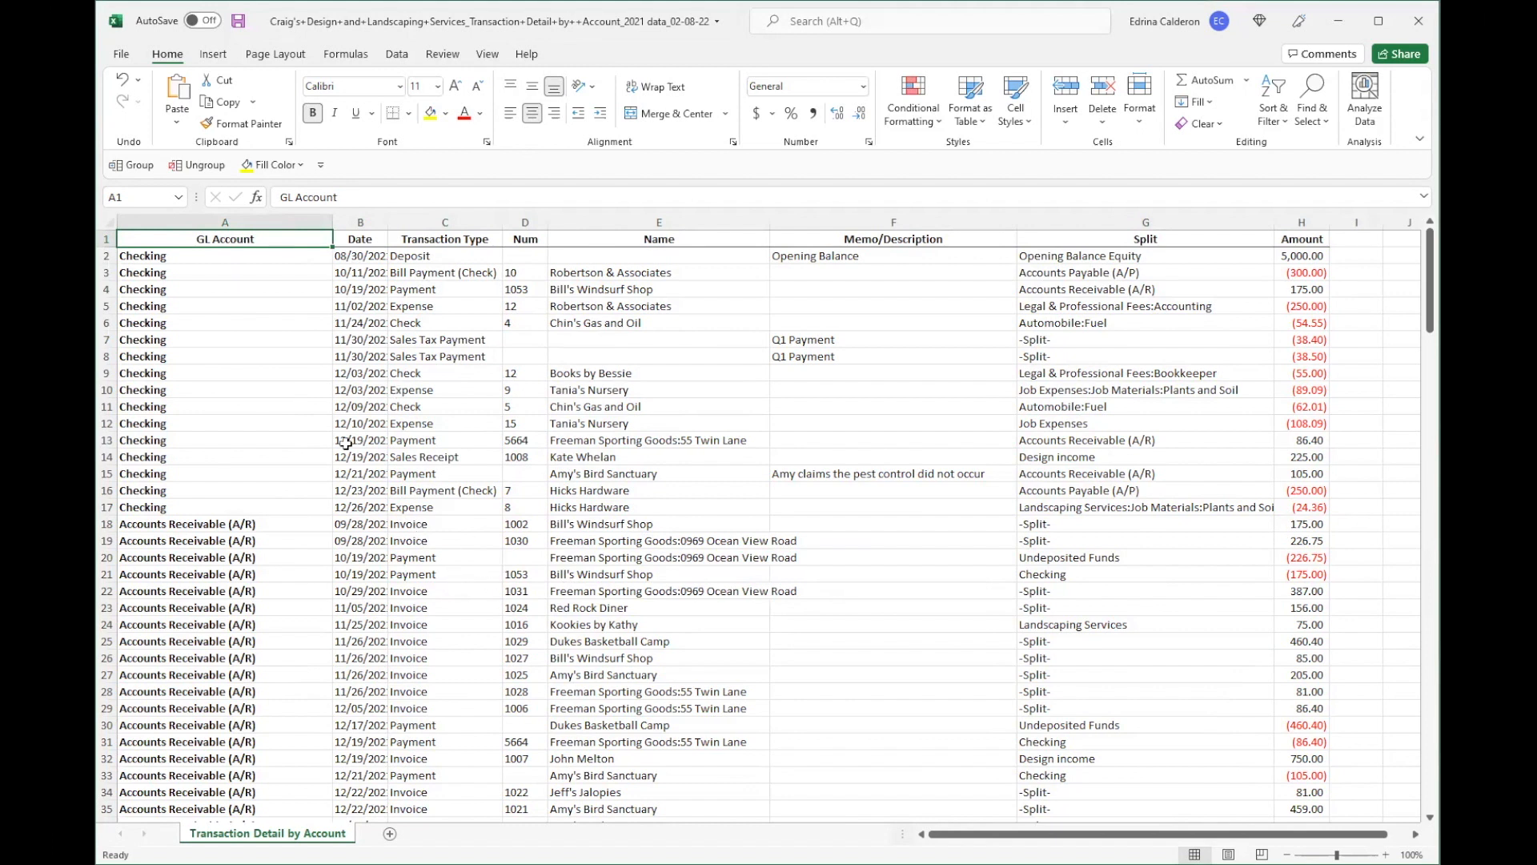
scroll(344, 613, down, 3)
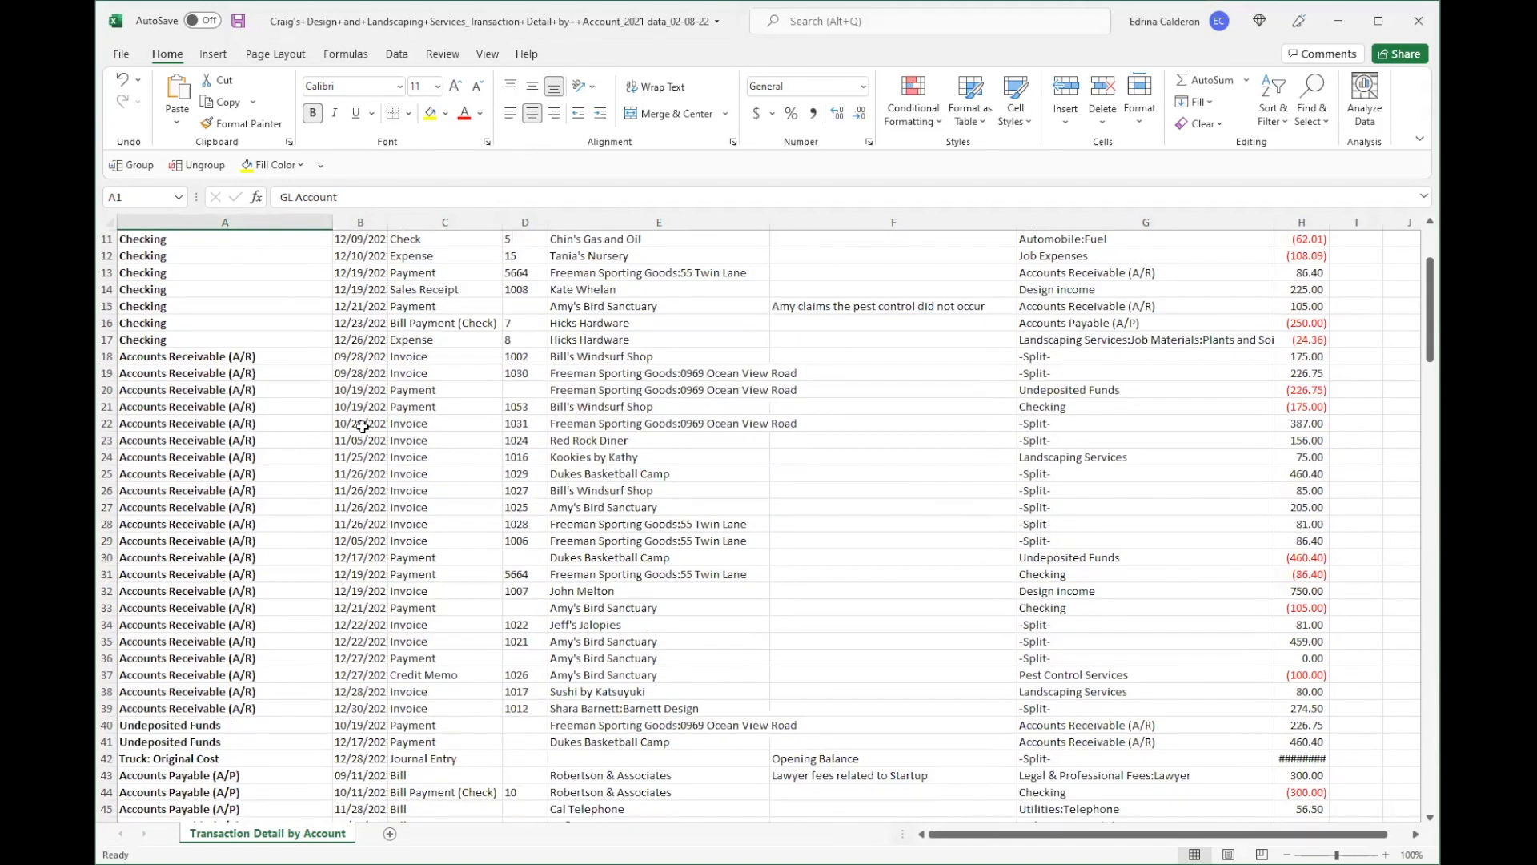
scroll(357, 673, down, 10)
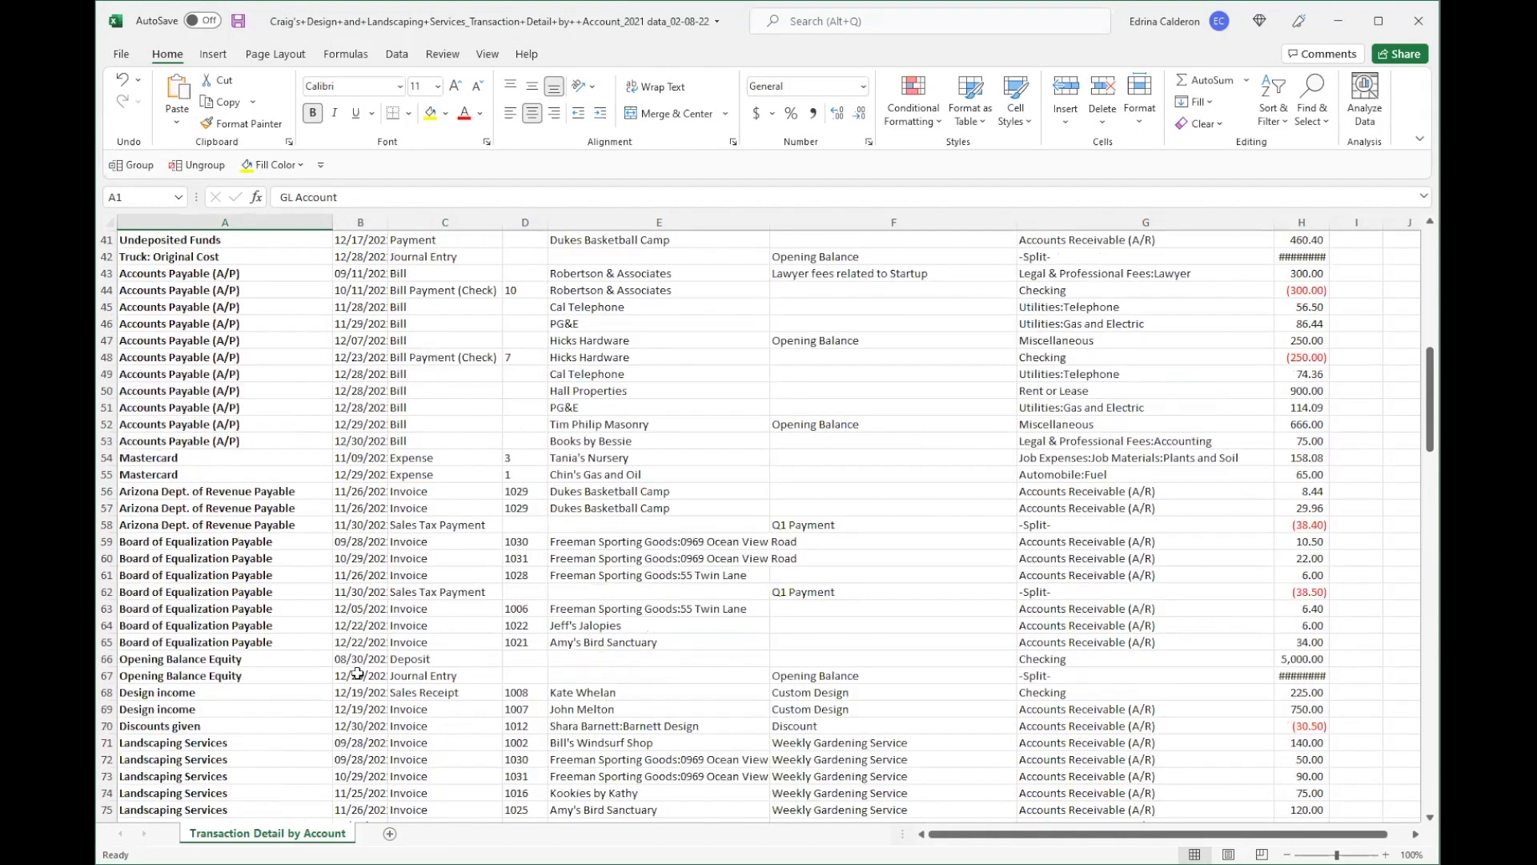
scroll(357, 674, down, 10)
scroll(354, 676, down, 7)
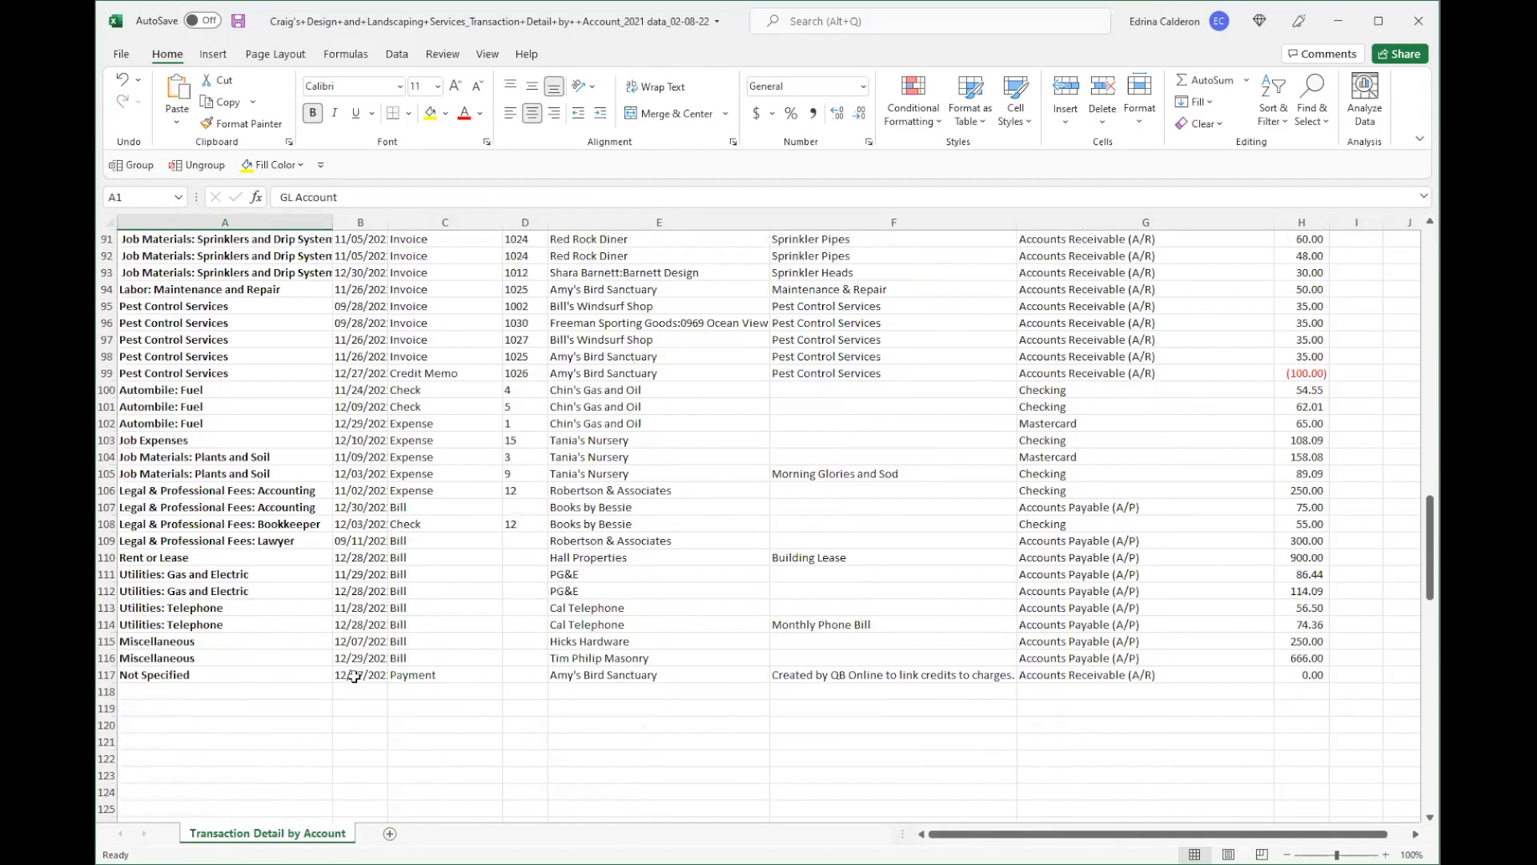
scroll(354, 669, up, 1)
scroll(354, 664, up, 4)
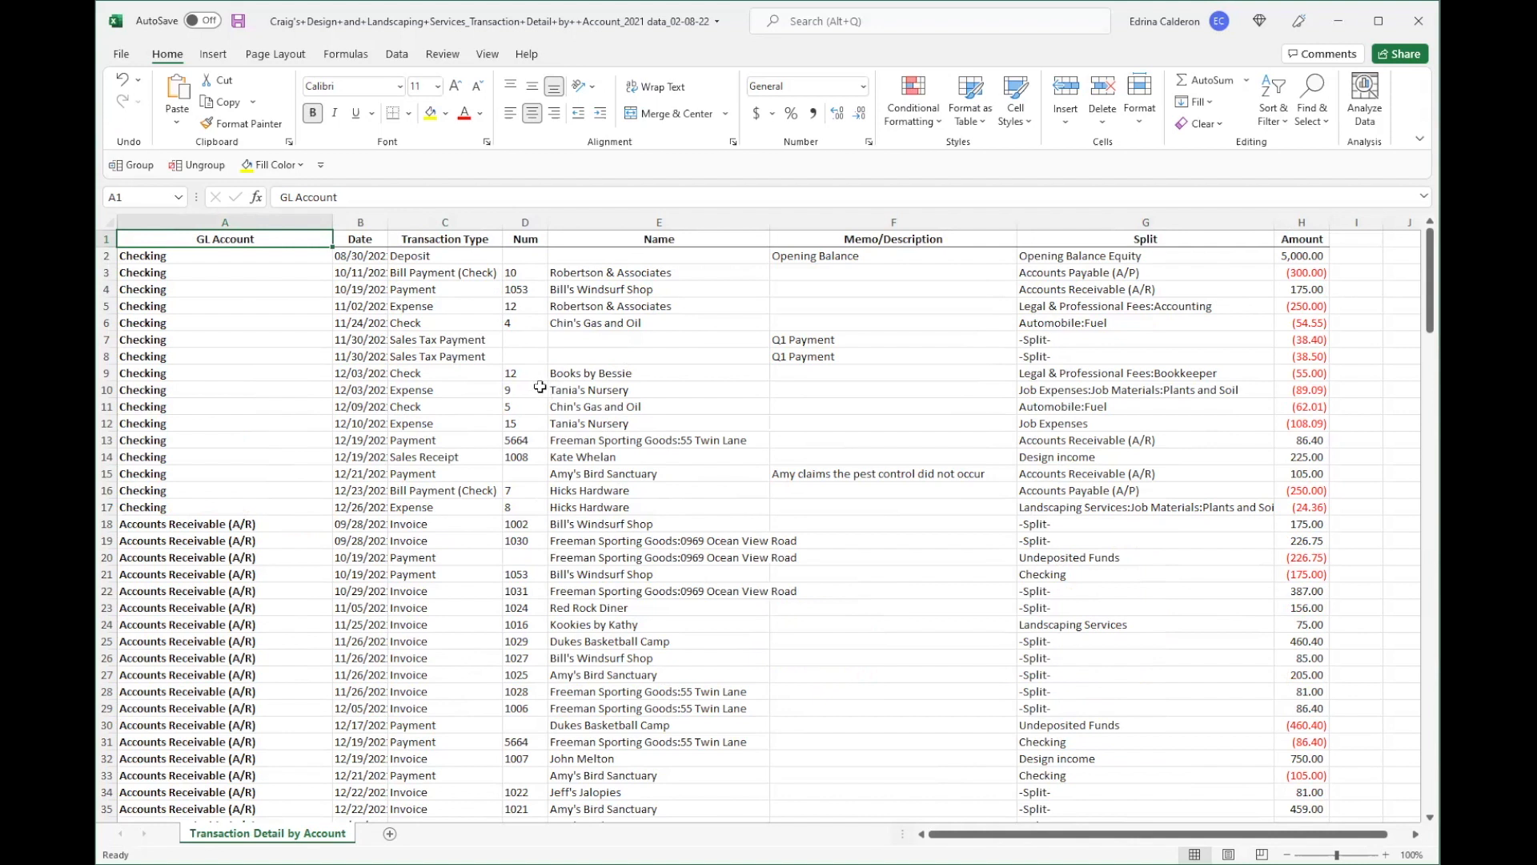
Step: Insert a column between Transaction Type and Num and give it the header Account Type
right_click(536, 223)
click(590, 355)
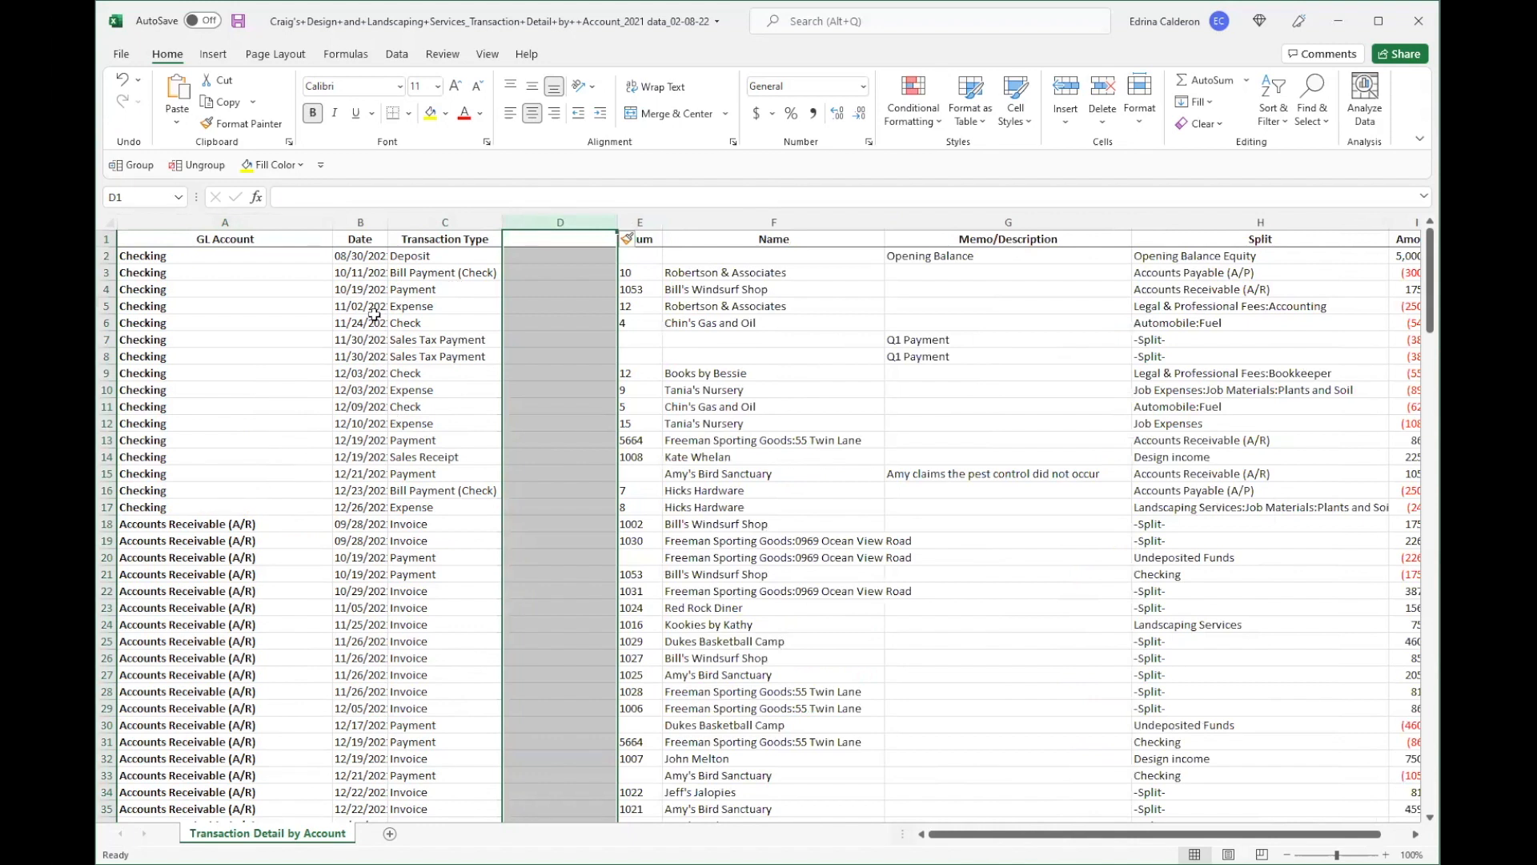
click(532, 237)
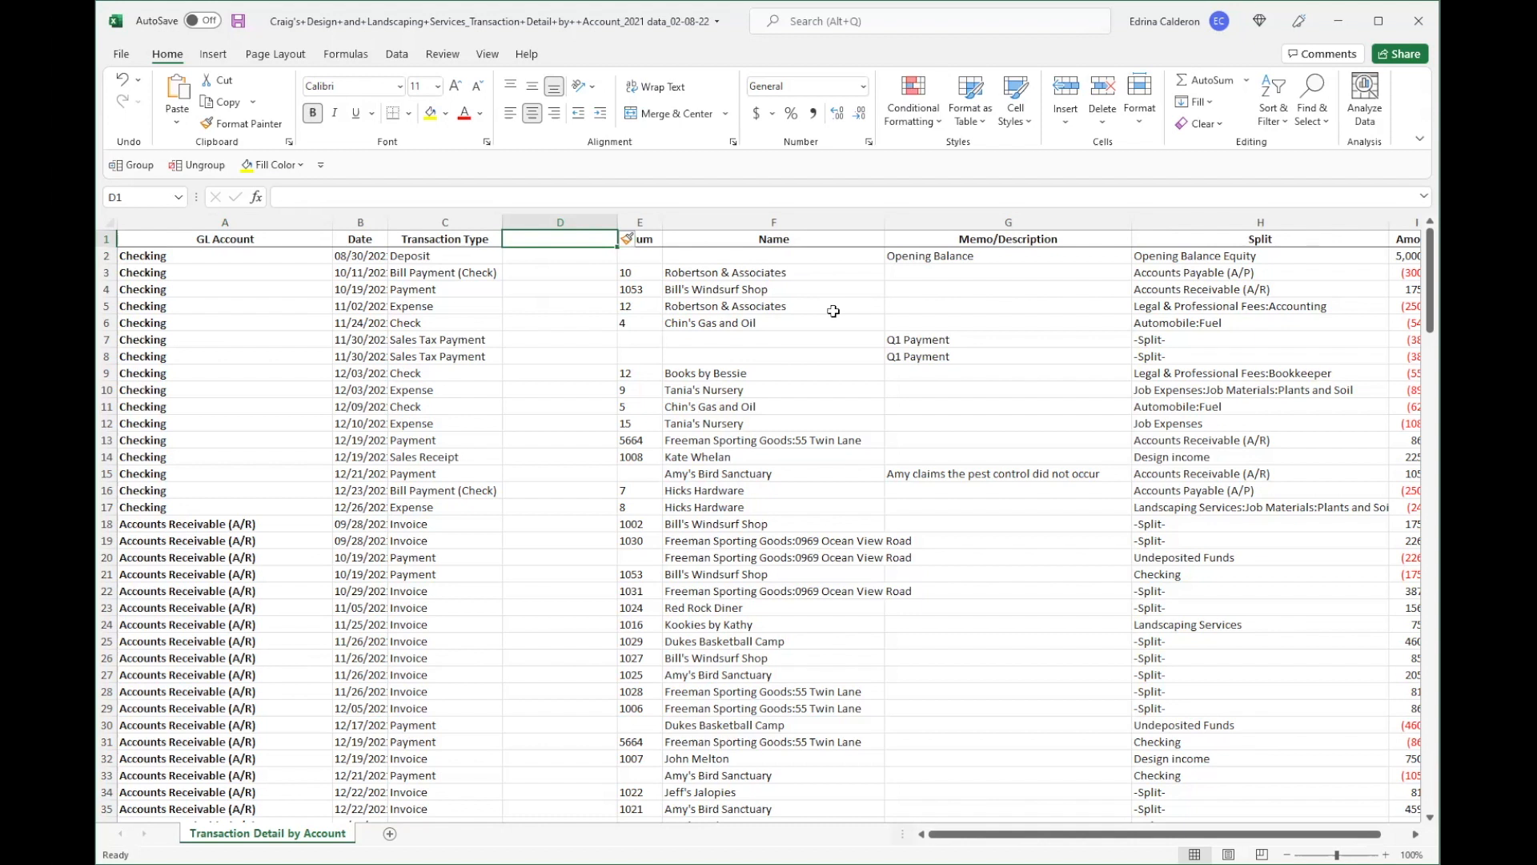
text(Account)
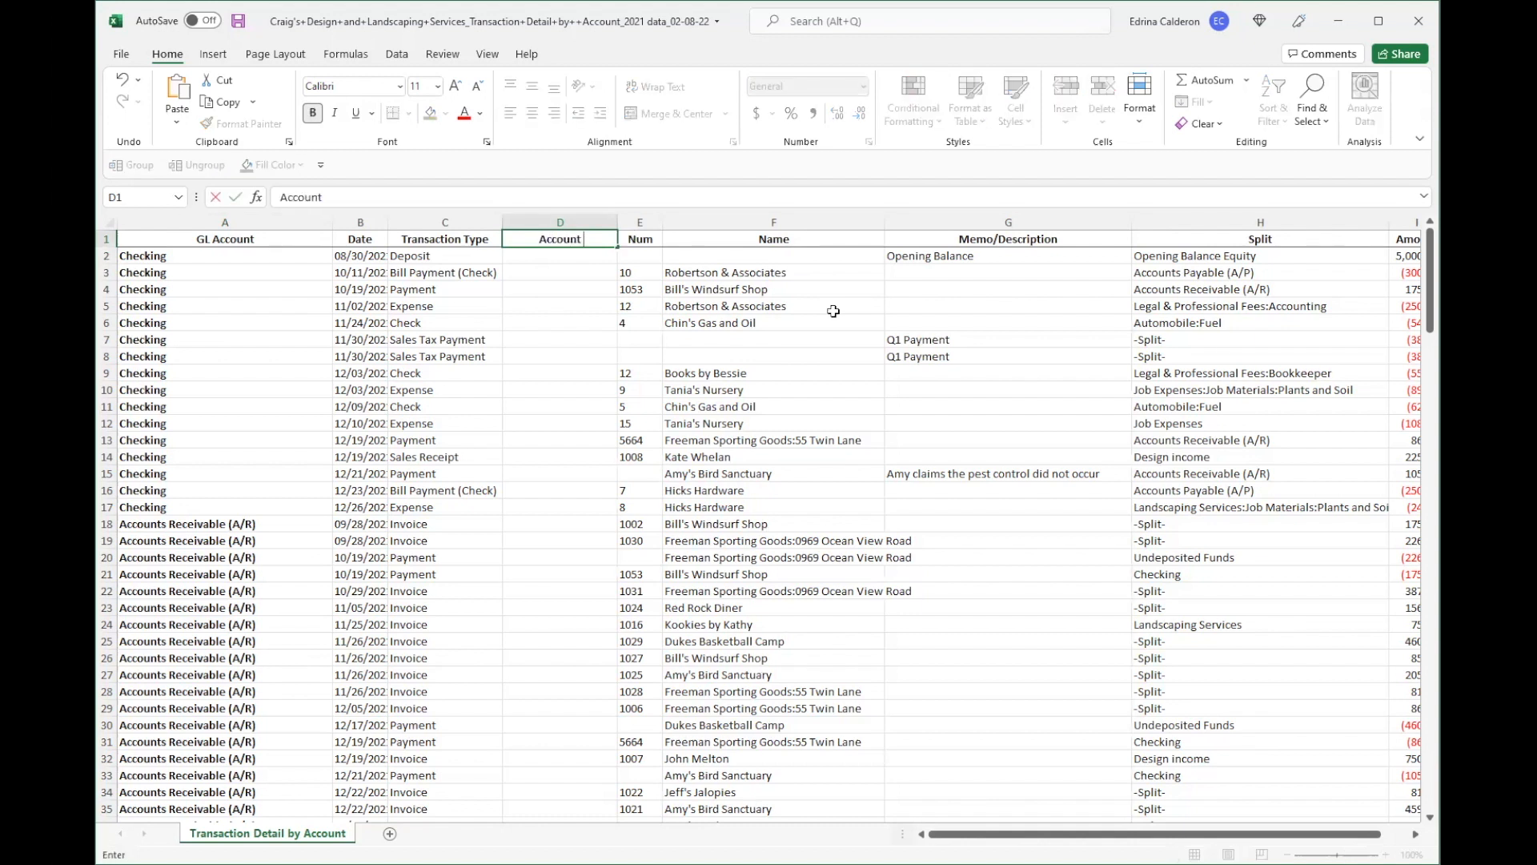
text( Type)
key(Return)
Step: Enter Balance Sheet as the first account type and fill it down through the last Opening Balance Equity row (D2:D67)
text(B)
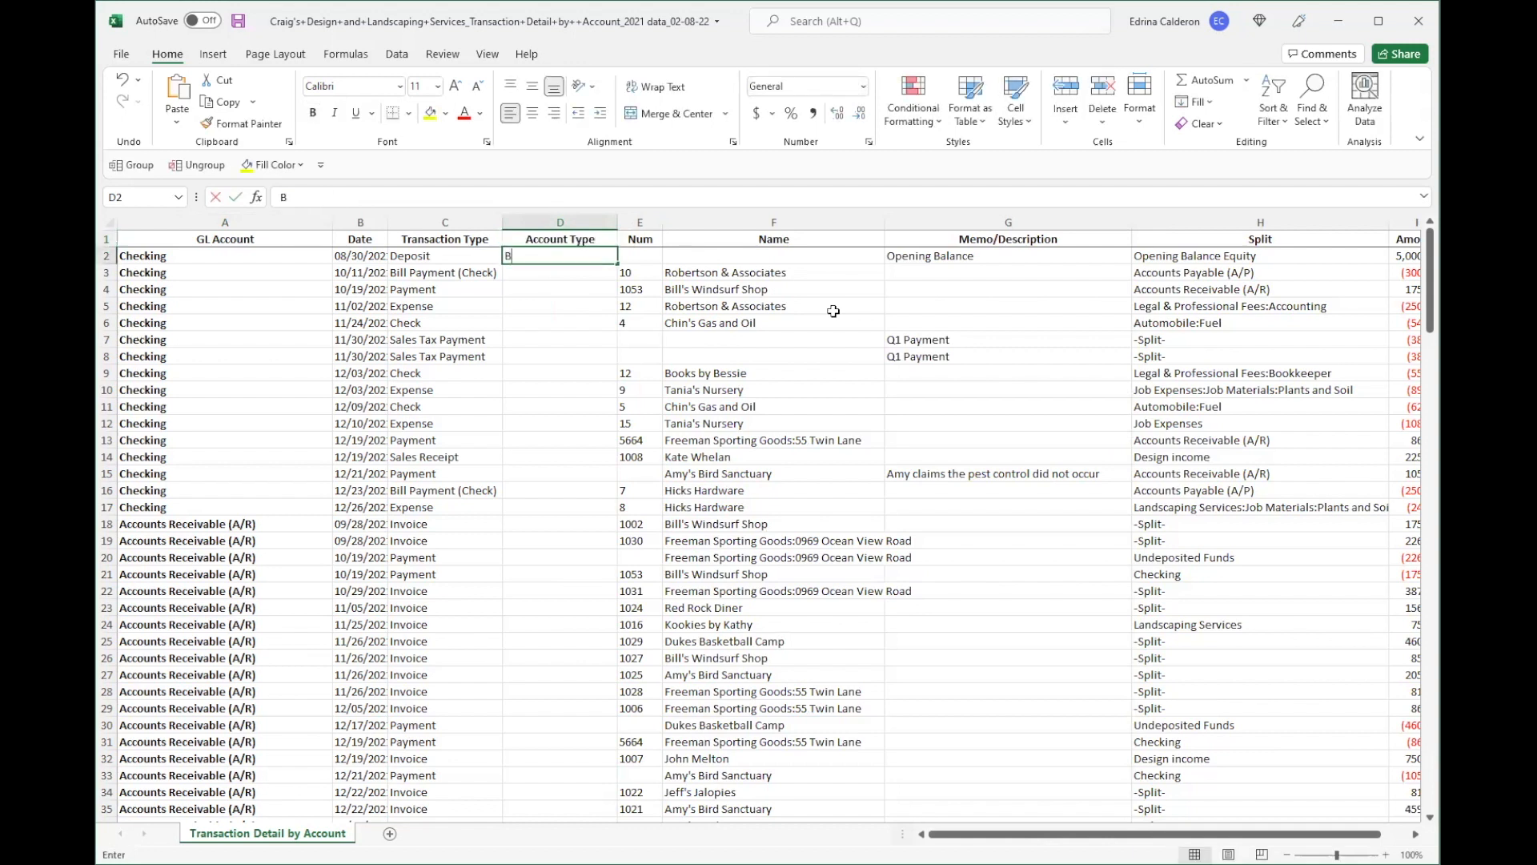
text(alance Sheet)
key(Return)
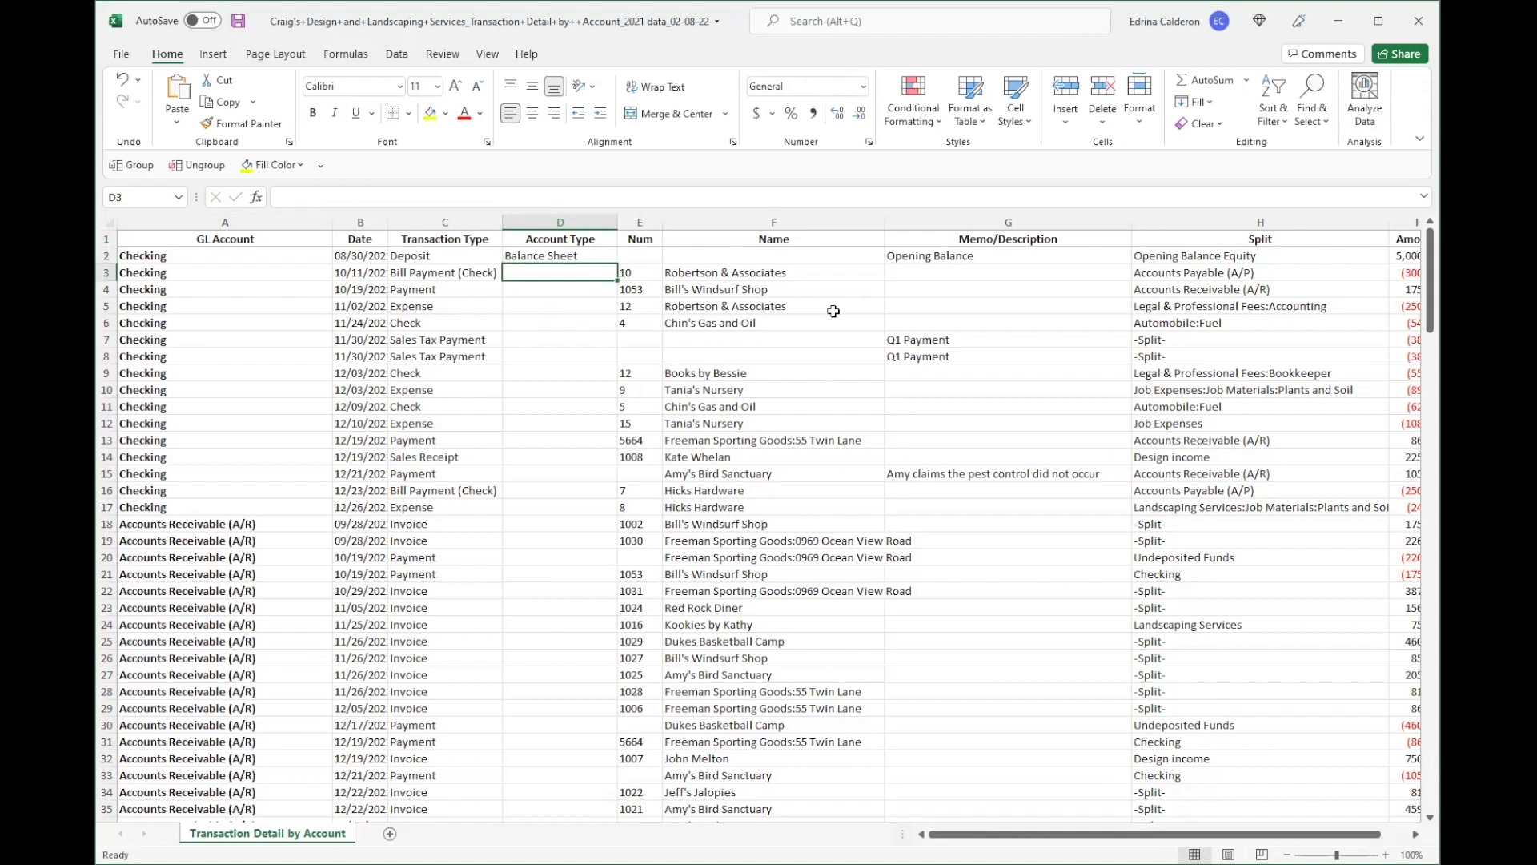
click(612, 257)
drag(618, 264, 560, 742)
scroll(635, 458, down, 7)
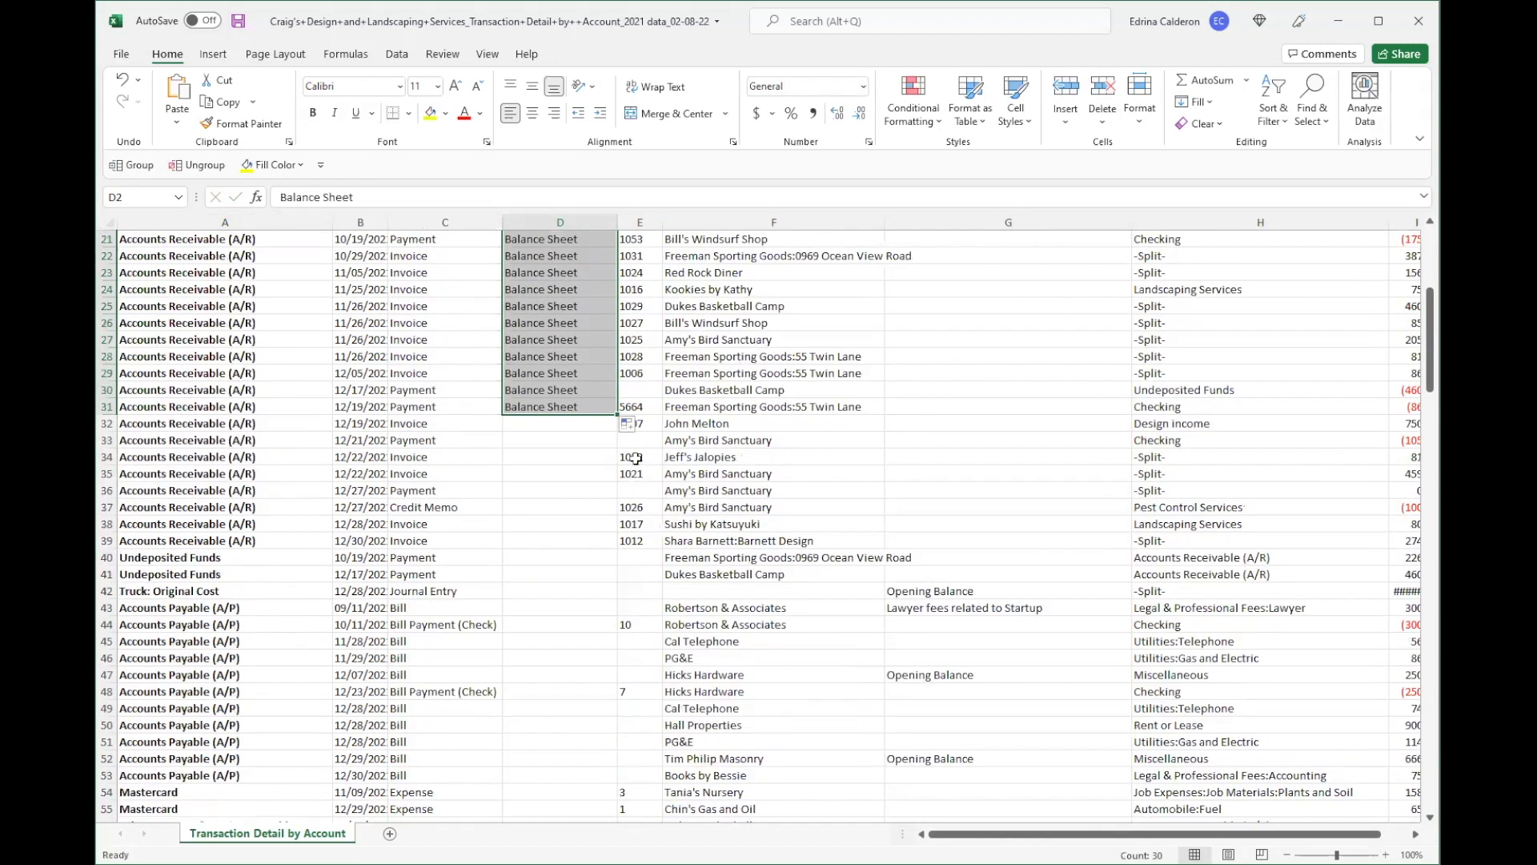
drag(618, 414, 560, 687)
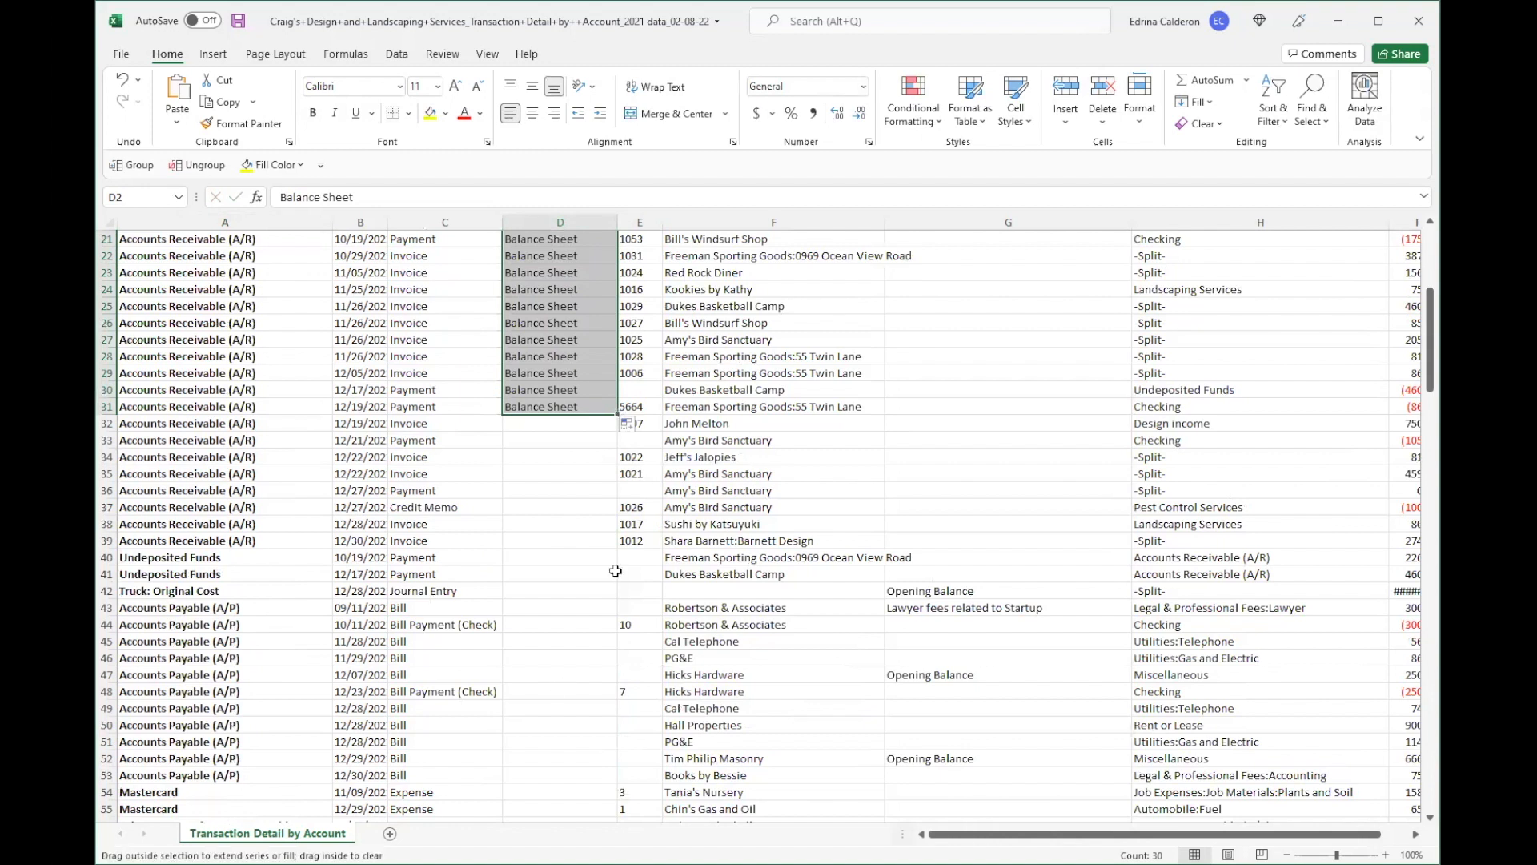
scroll(606, 538, down, 3)
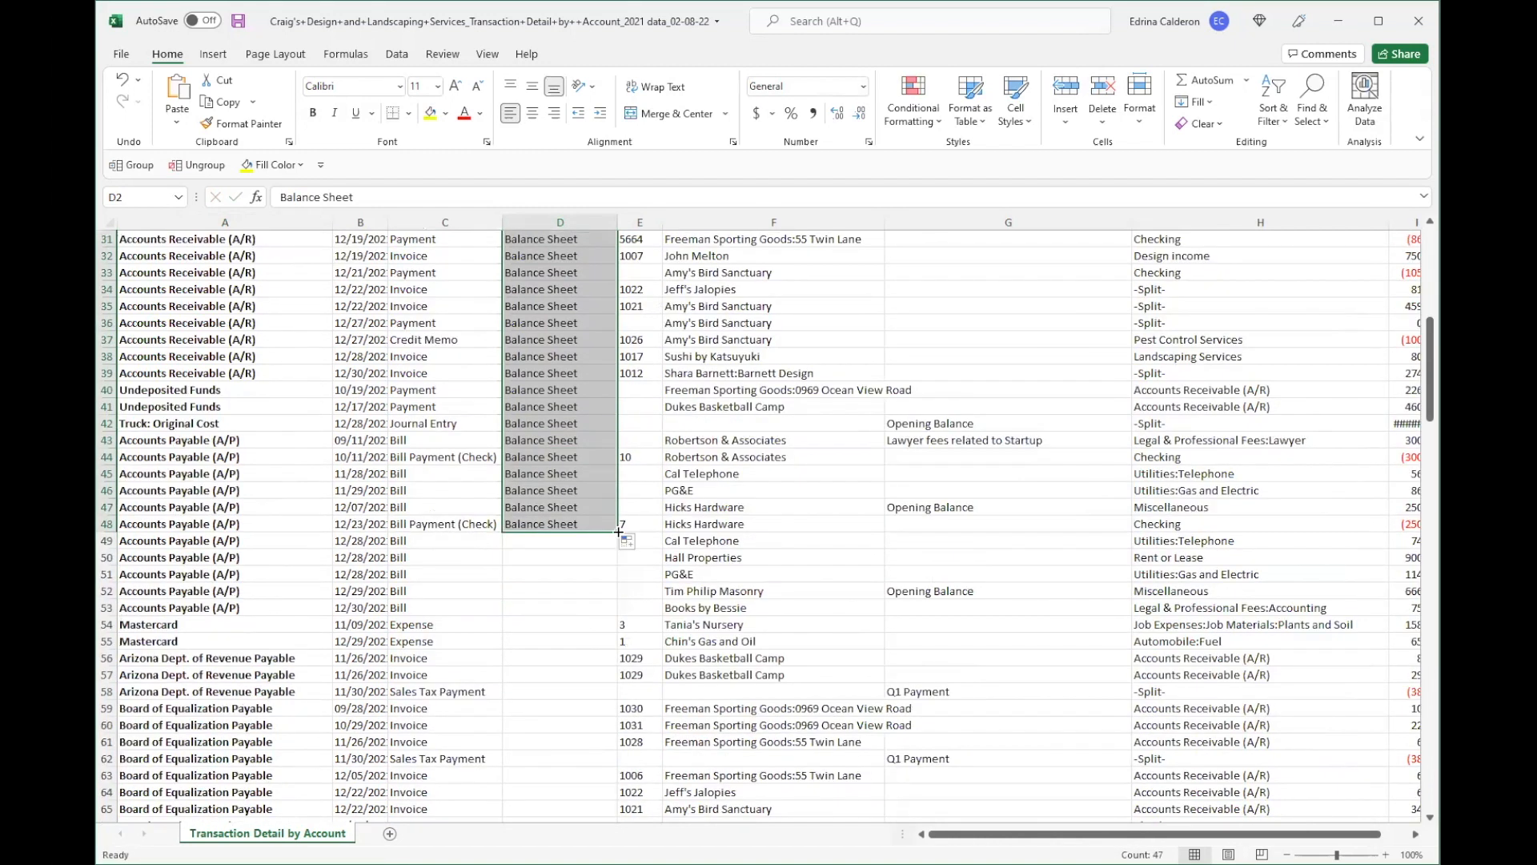
drag(580, 743, 581, 743)
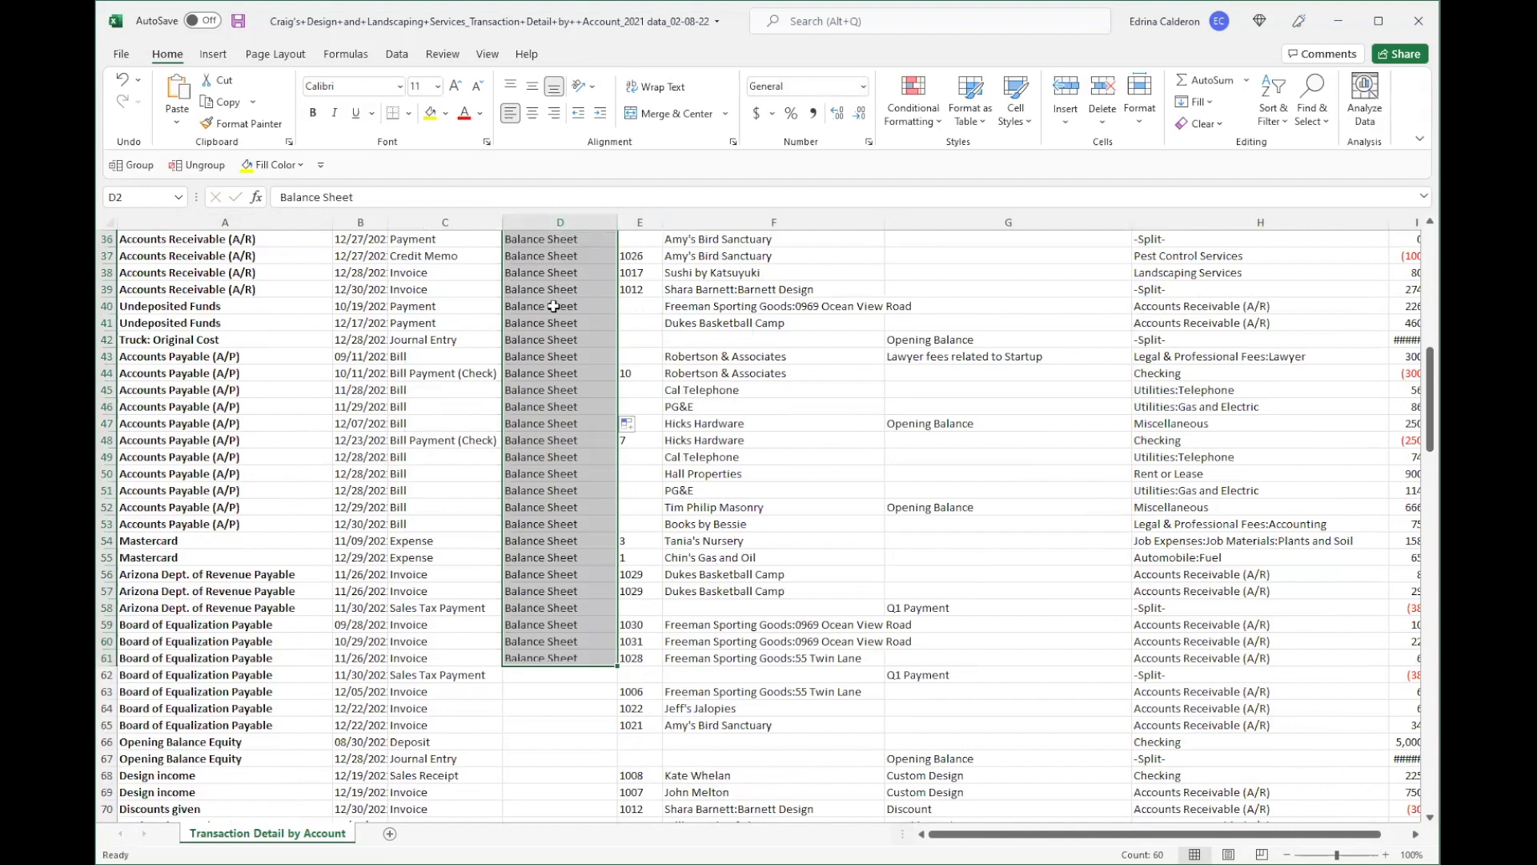
scroll(580, 721, down, 7)
drag(618, 415, 597, 491)
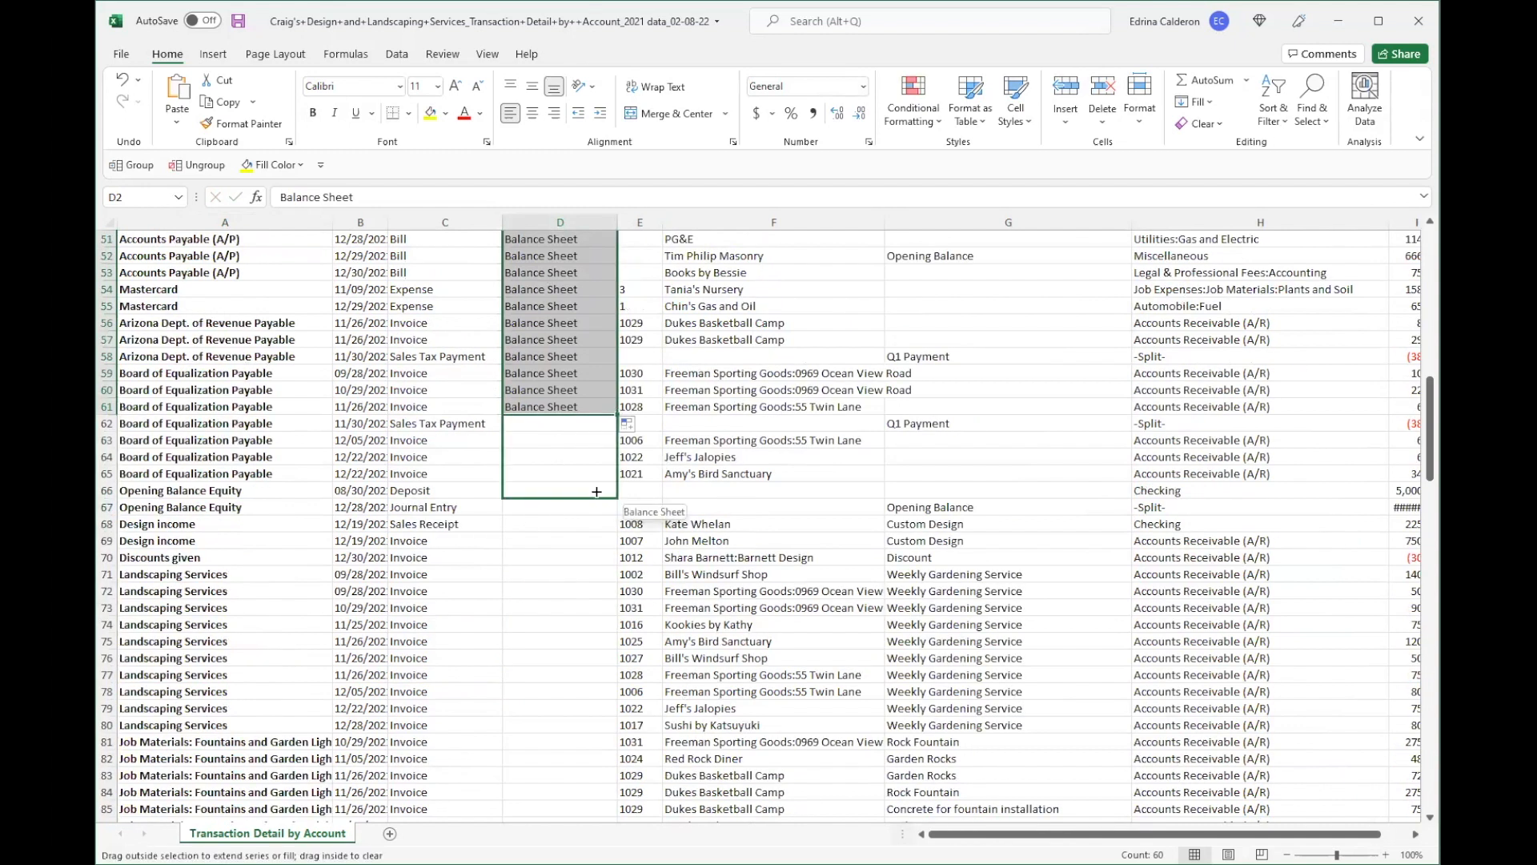
drag(585, 509, 586, 509)
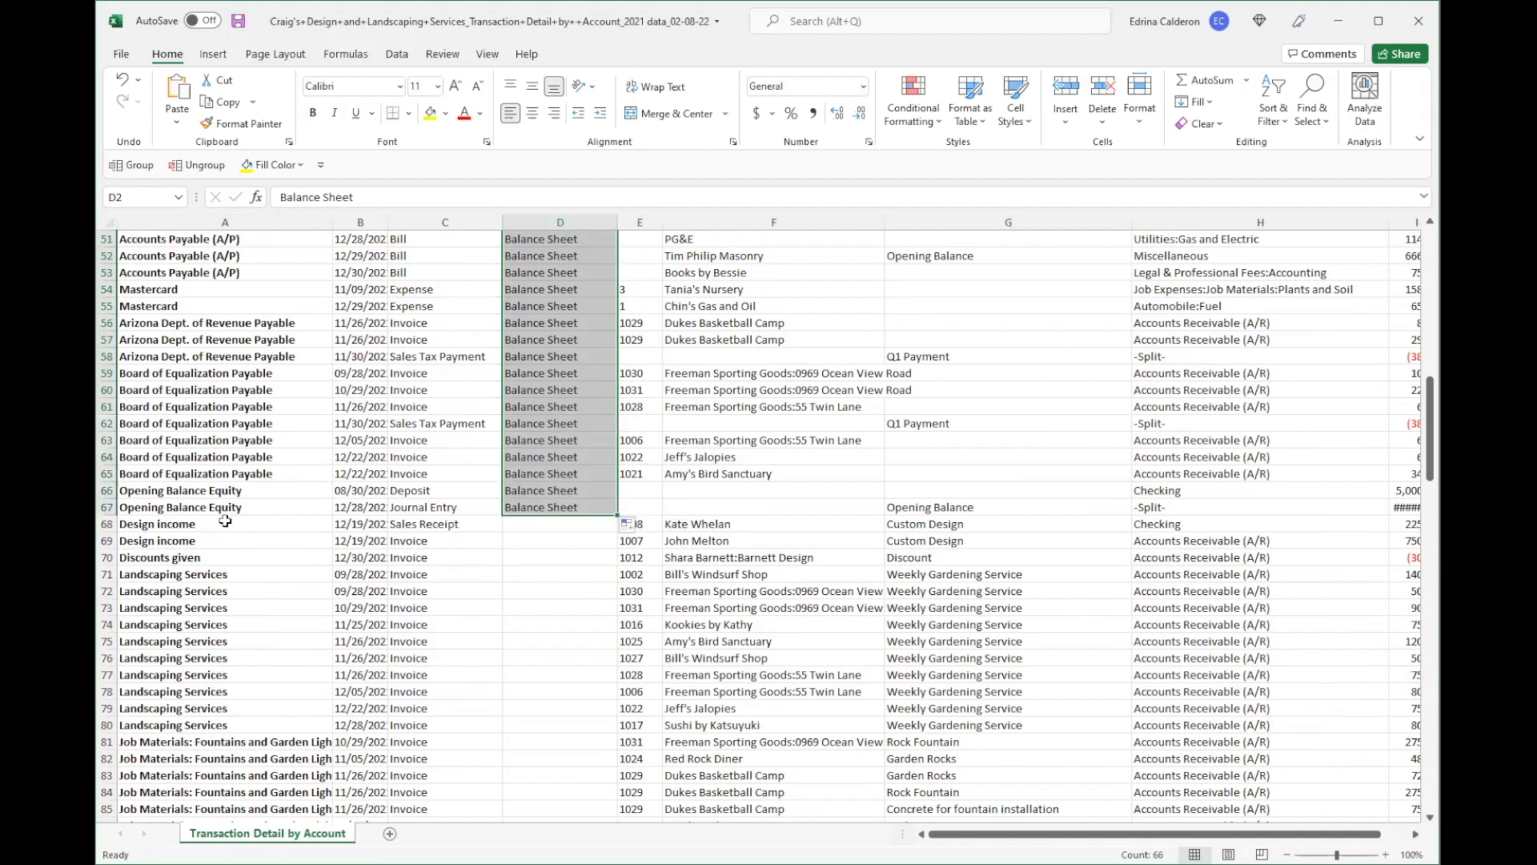
Step: Enter Profit and Loss as the account type of the first Design income row (D68)
click(225, 521)
click(533, 525)
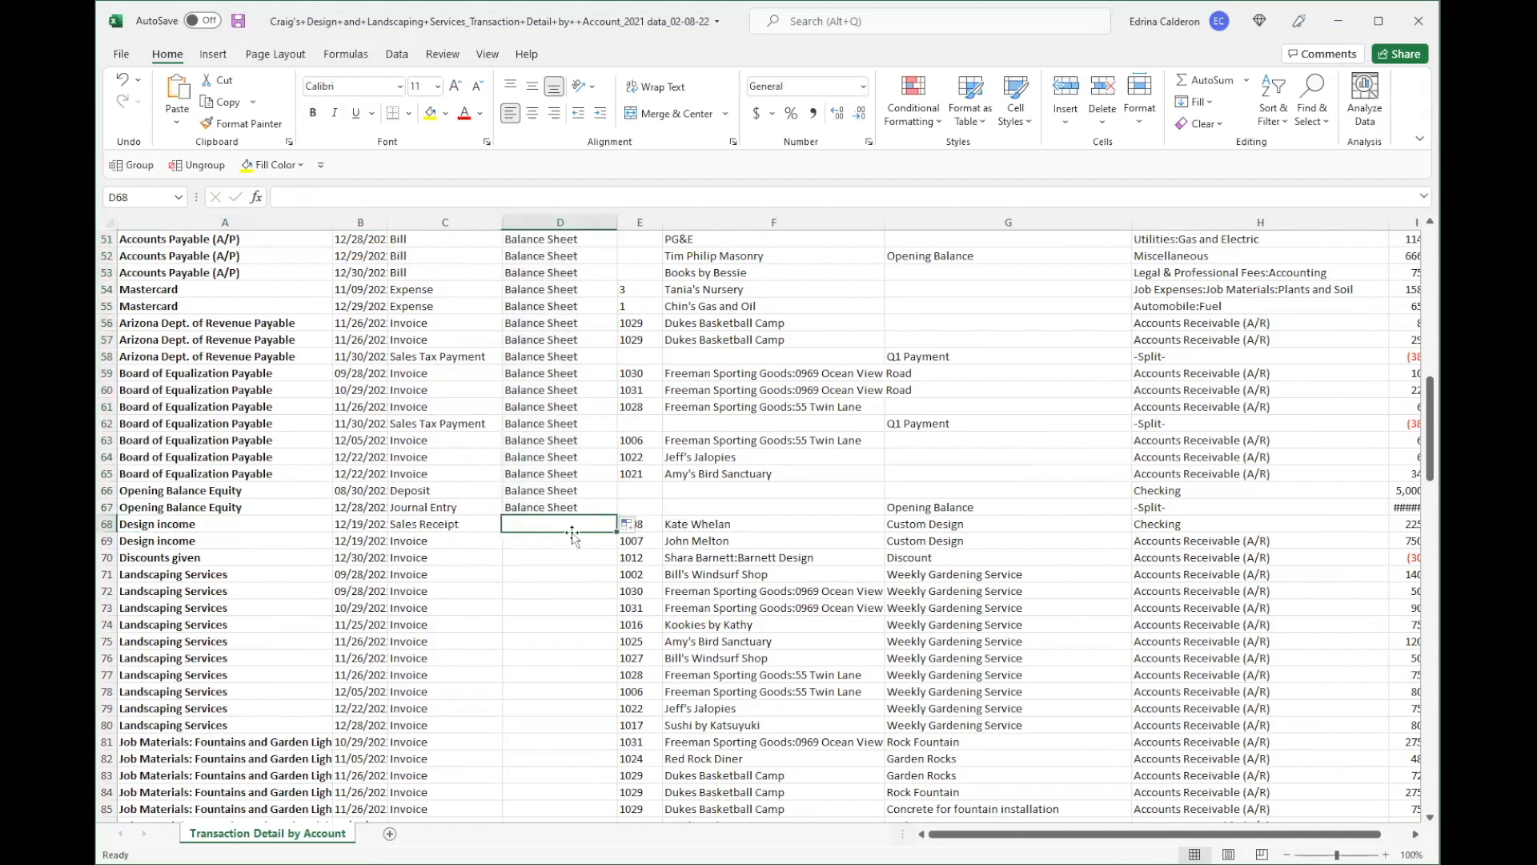
text(Profit and Loss)
key(Return)
click(552, 526)
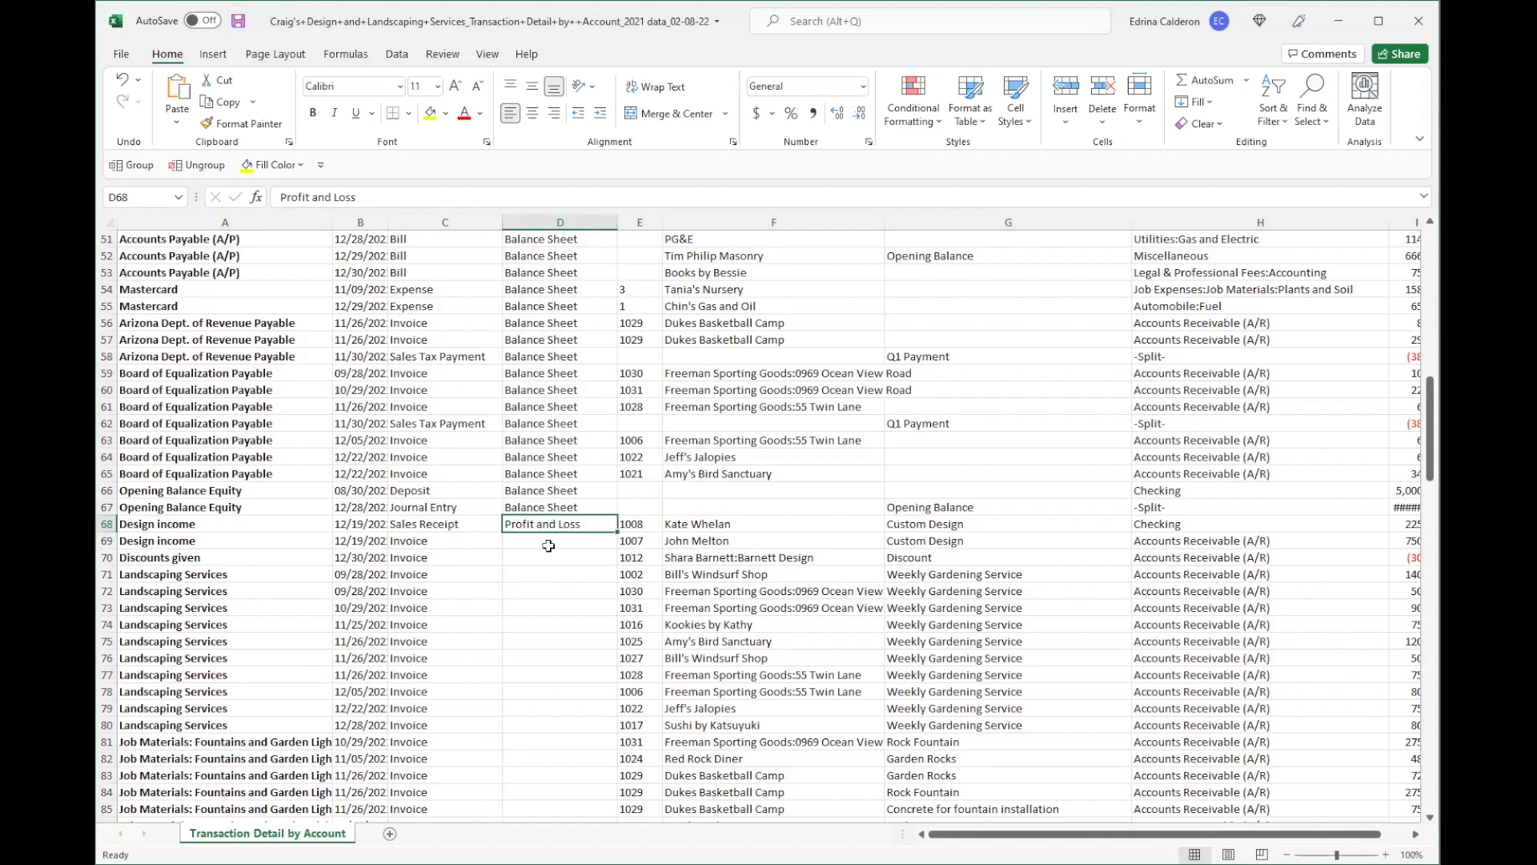
Step: Fill Profit and Loss down from D68 to the end of the table and check the completed Account Type column
click(634, 606)
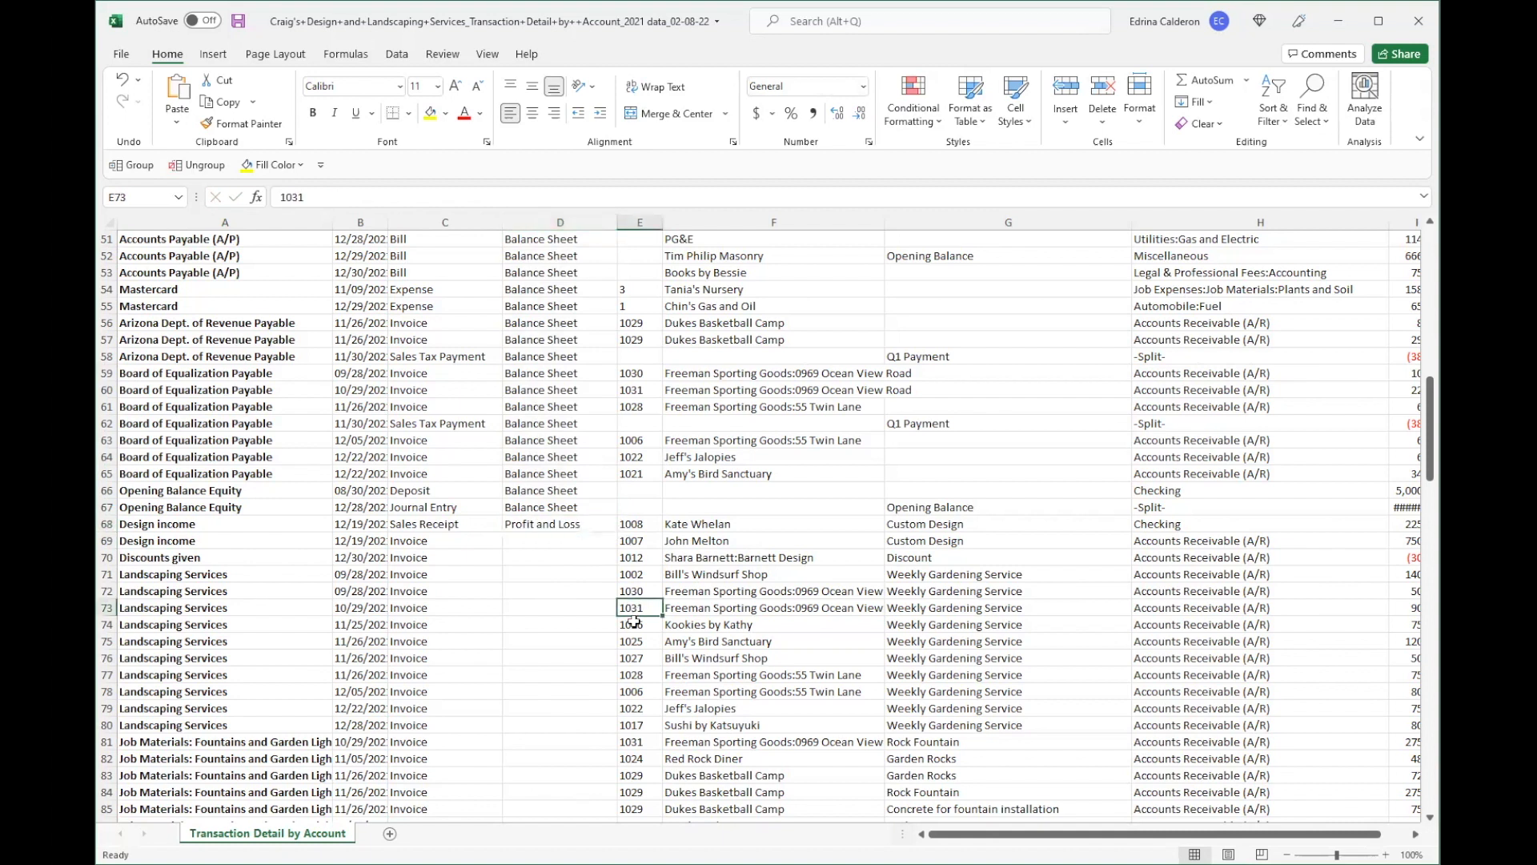
scroll(634, 622, down, 7)
scroll(634, 622, down, 7)
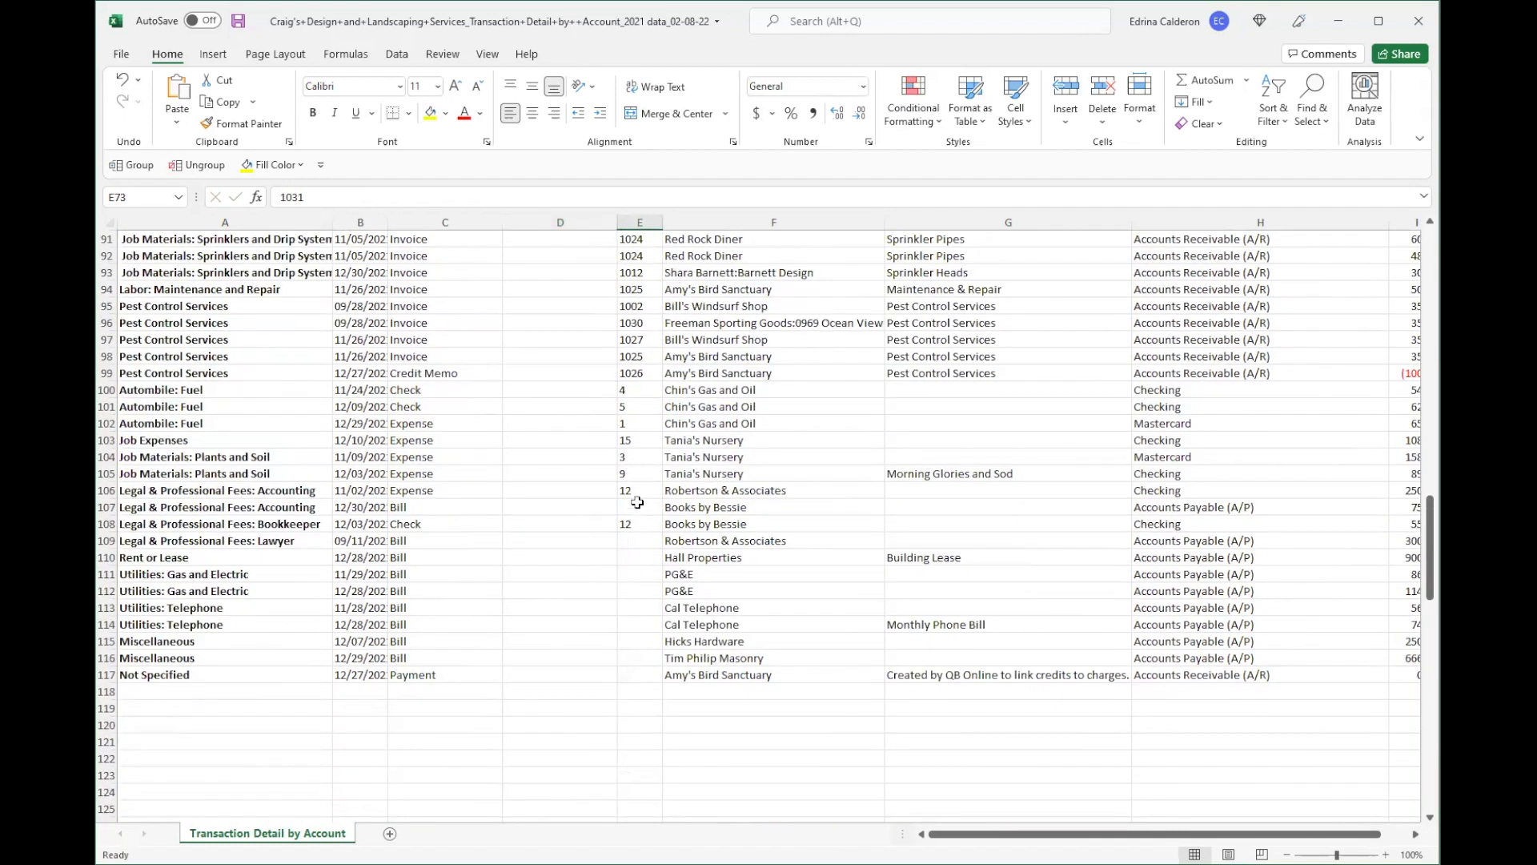
click(591, 487)
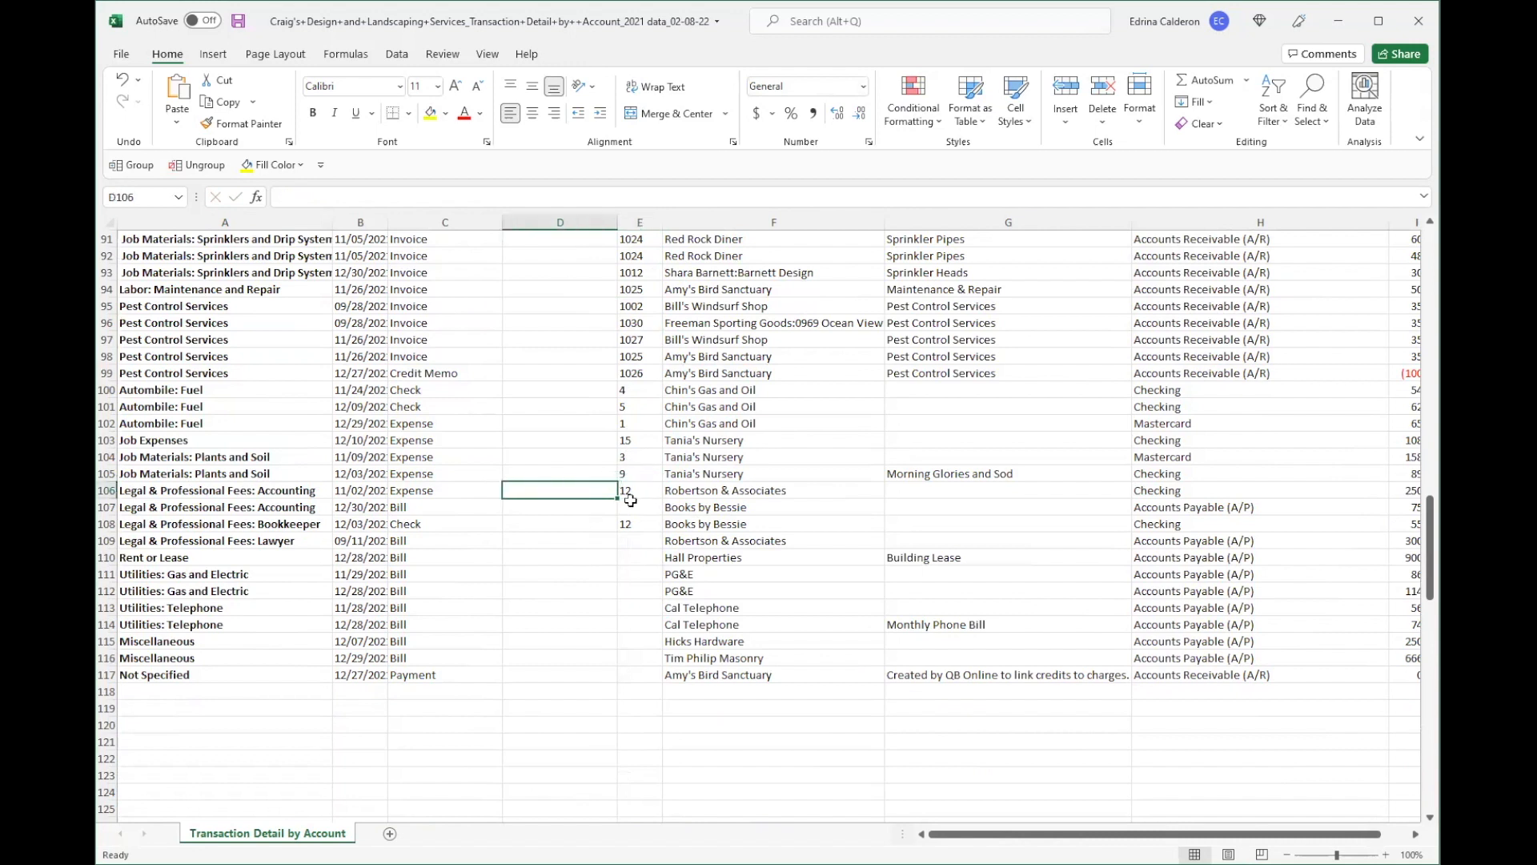
scroll(638, 484, up, 6)
key(ctrl+Up)
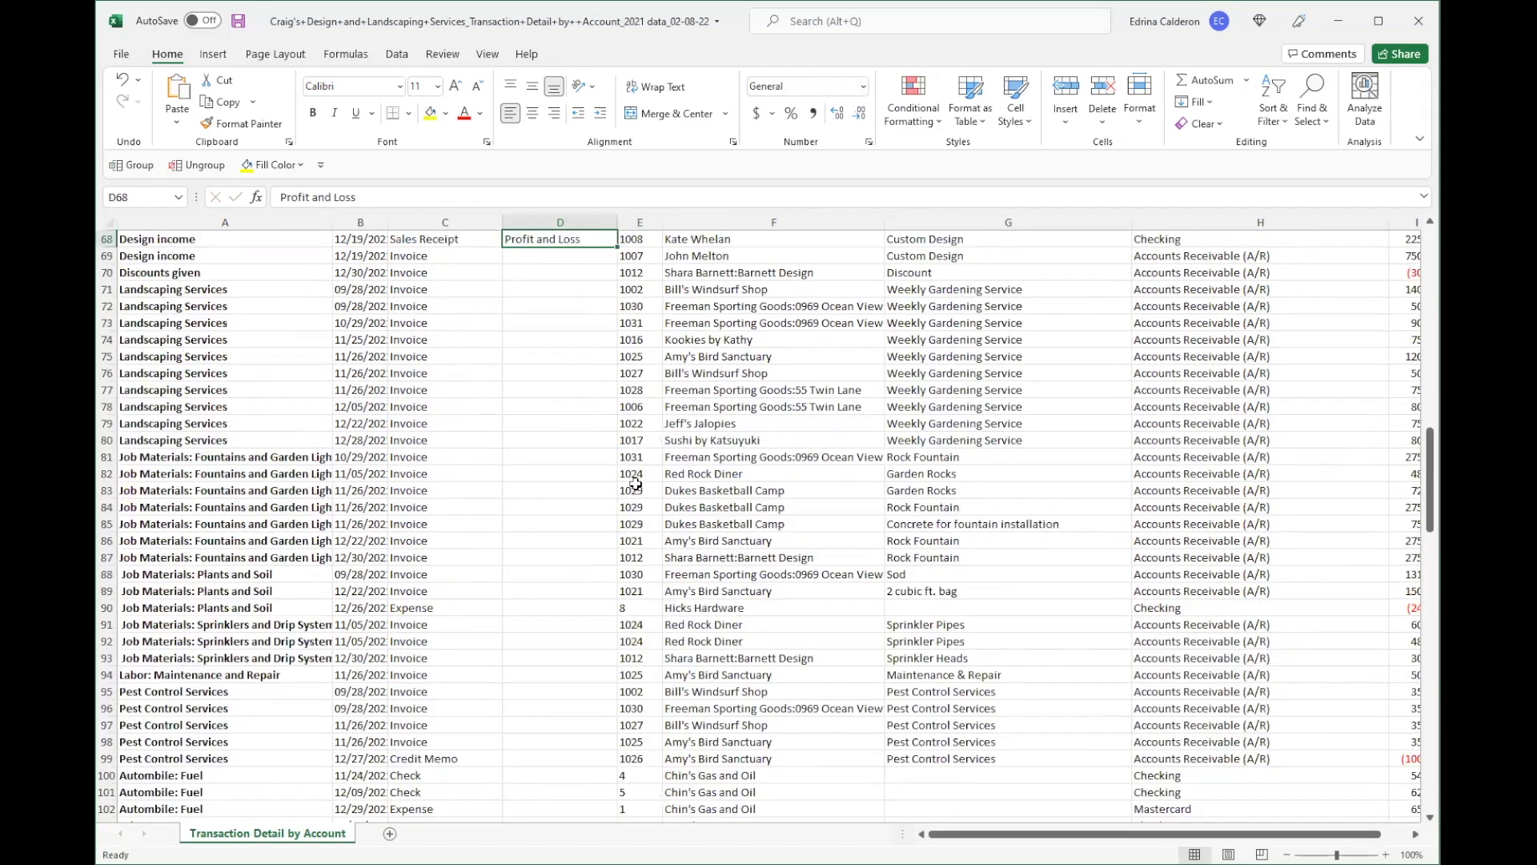
scroll(629, 408, up, 3)
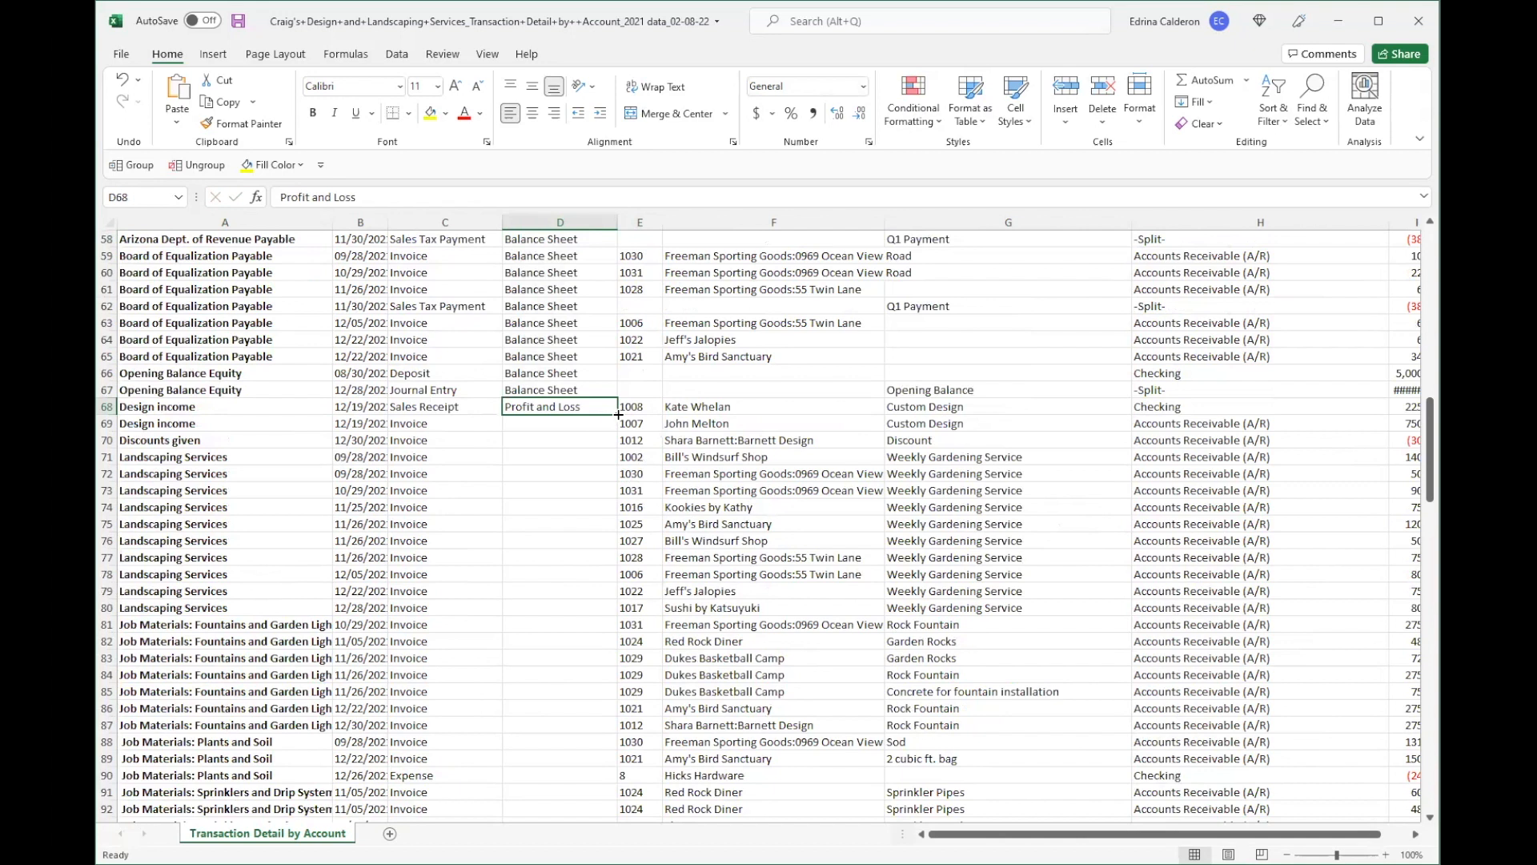
double_click(618, 414)
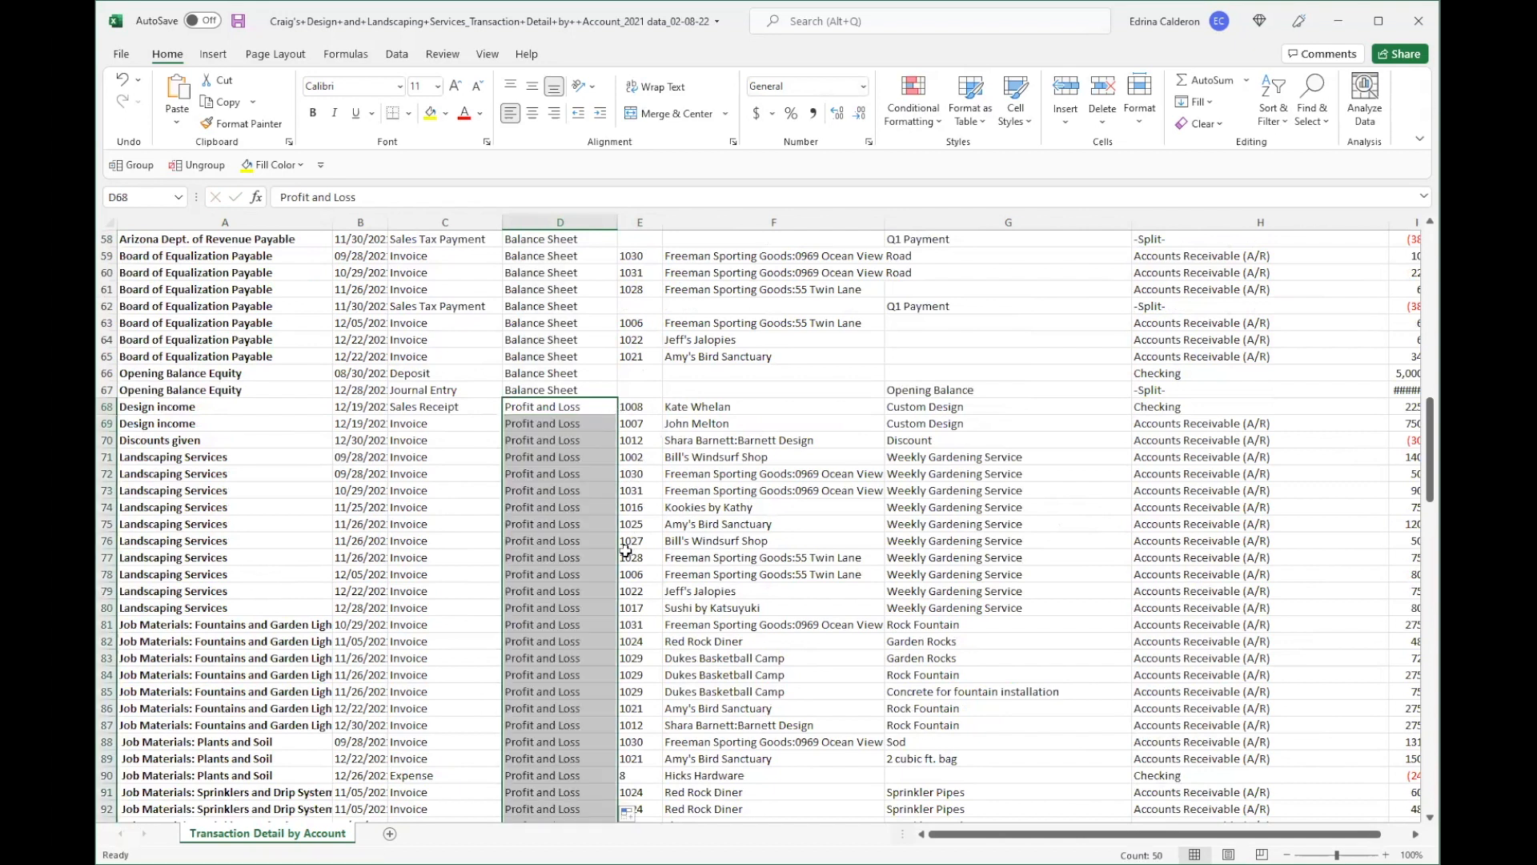
scroll(633, 529, down, 2)
scroll(634, 529, down, 11)
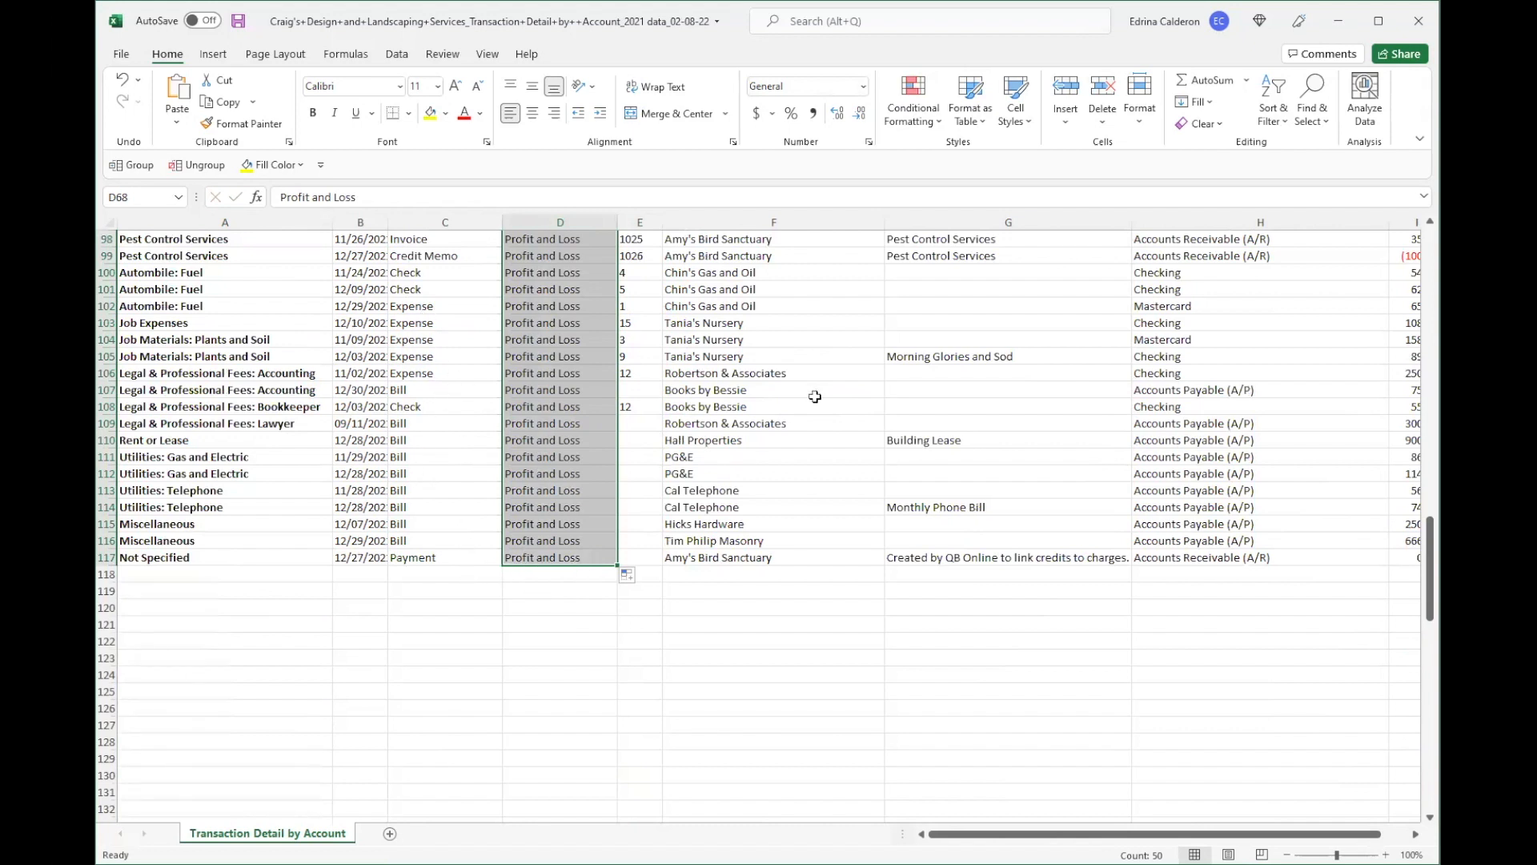
scroll(768, 632, up, 7)
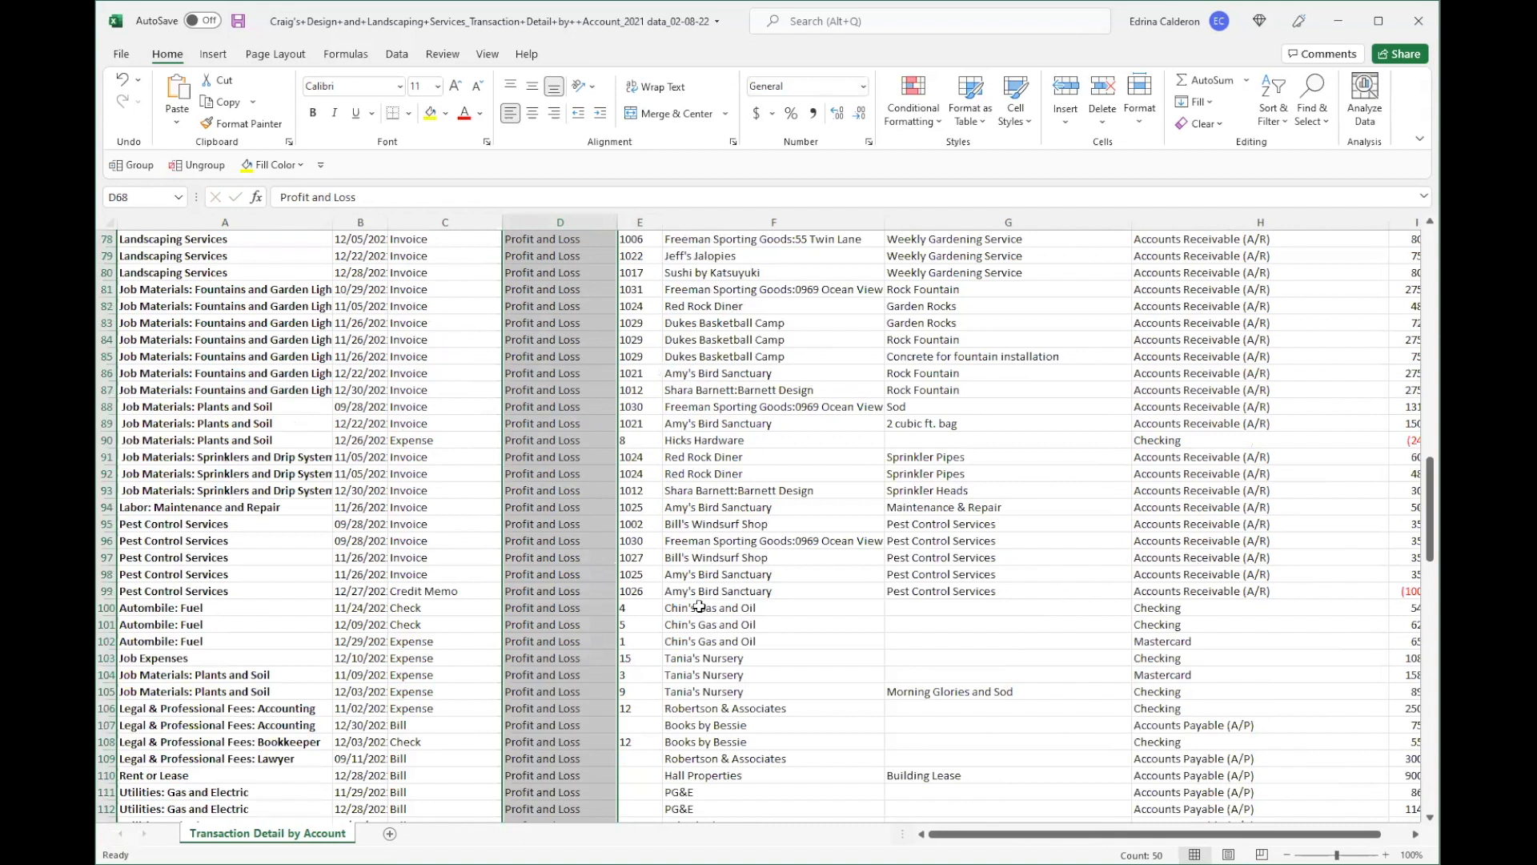
scroll(696, 608, up, 20)
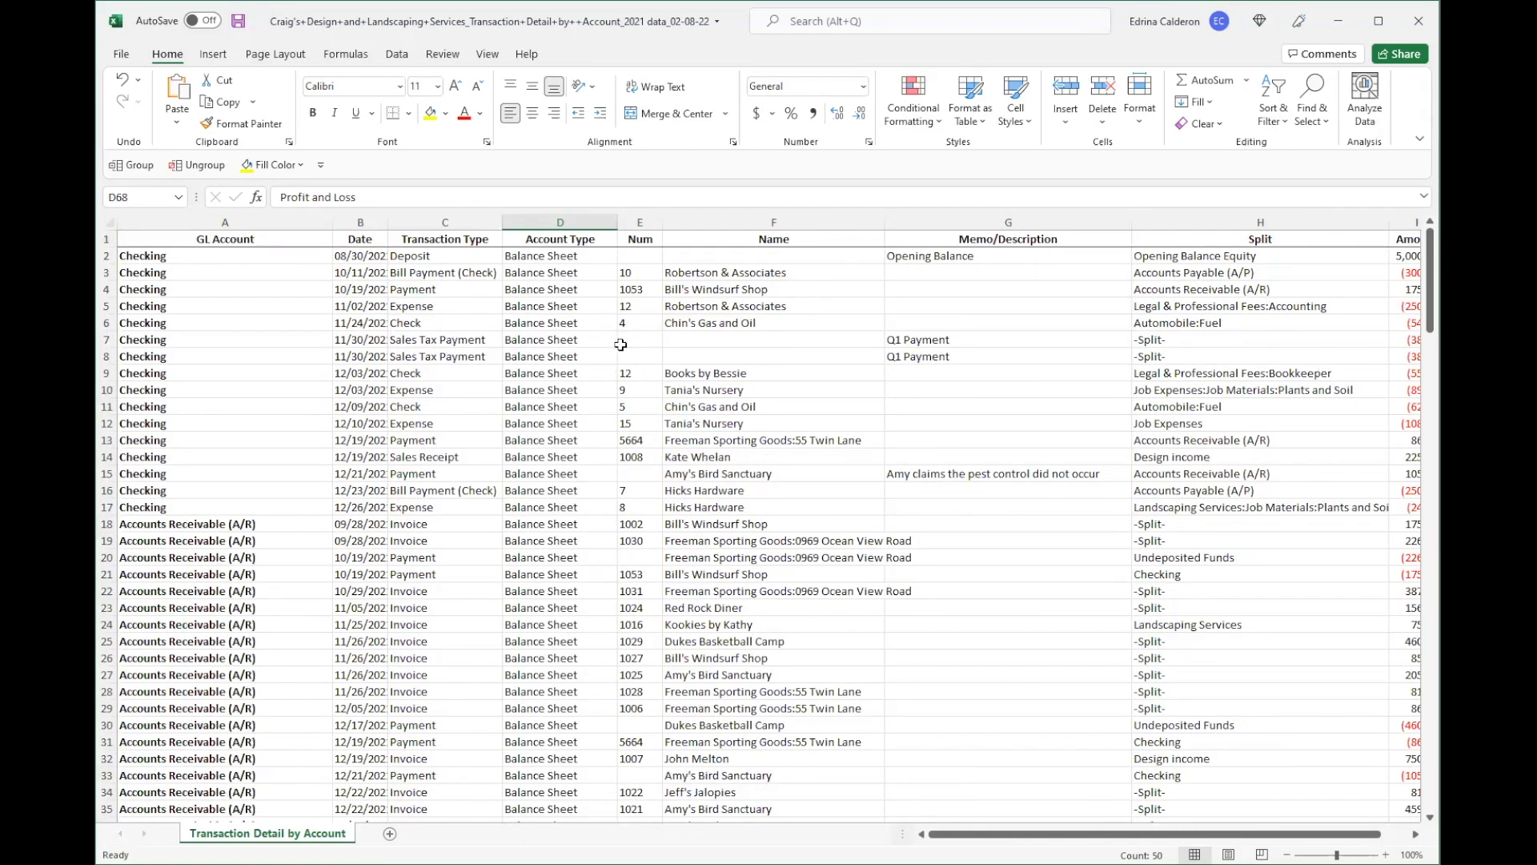
Step: Fit the Date column's width to its contents and check the column's number format
double_click(382, 222)
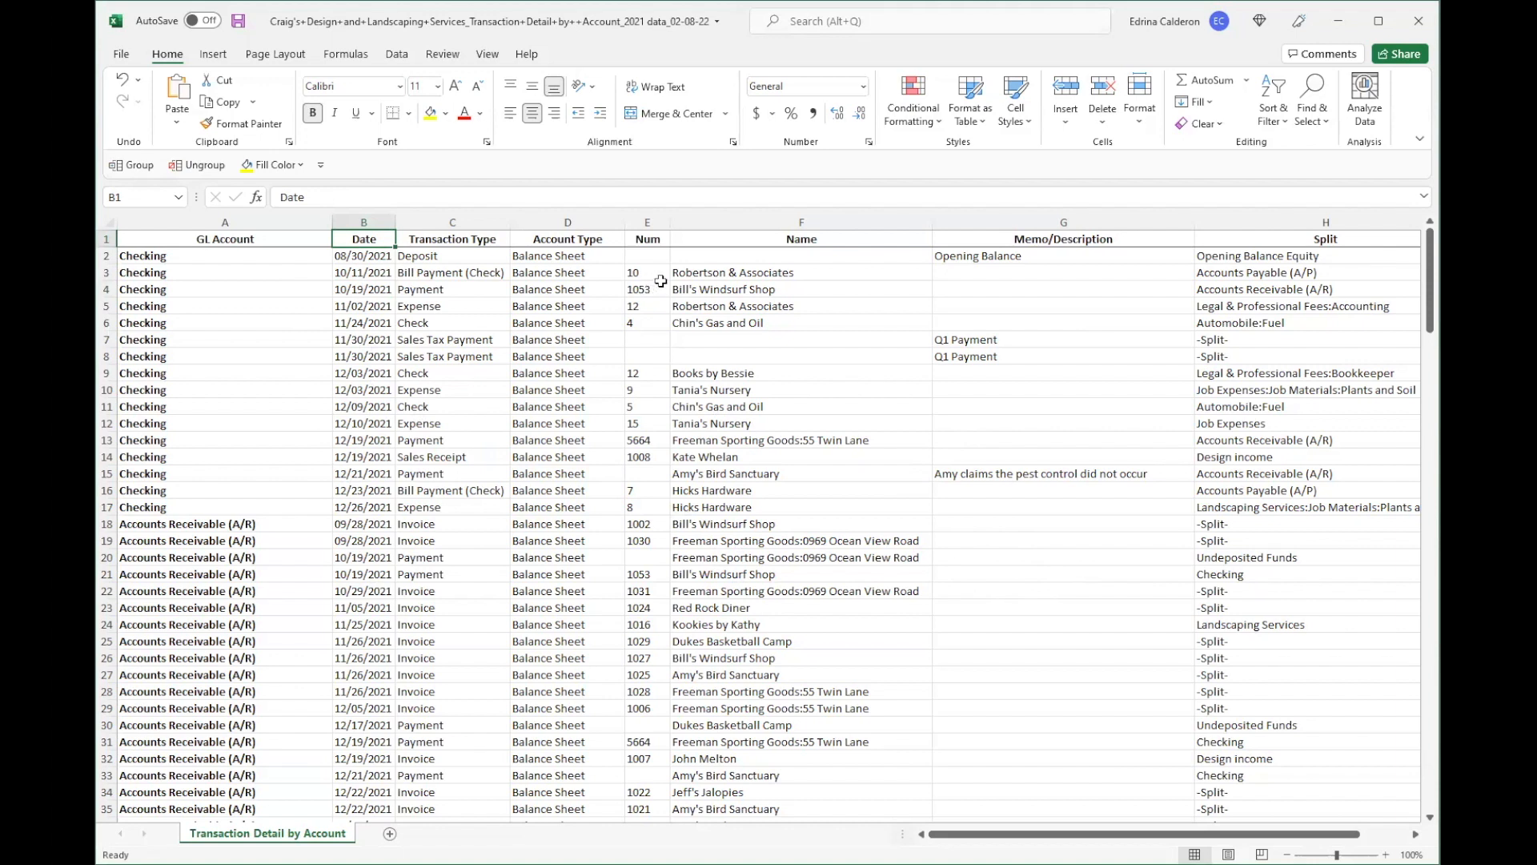
click(375, 224)
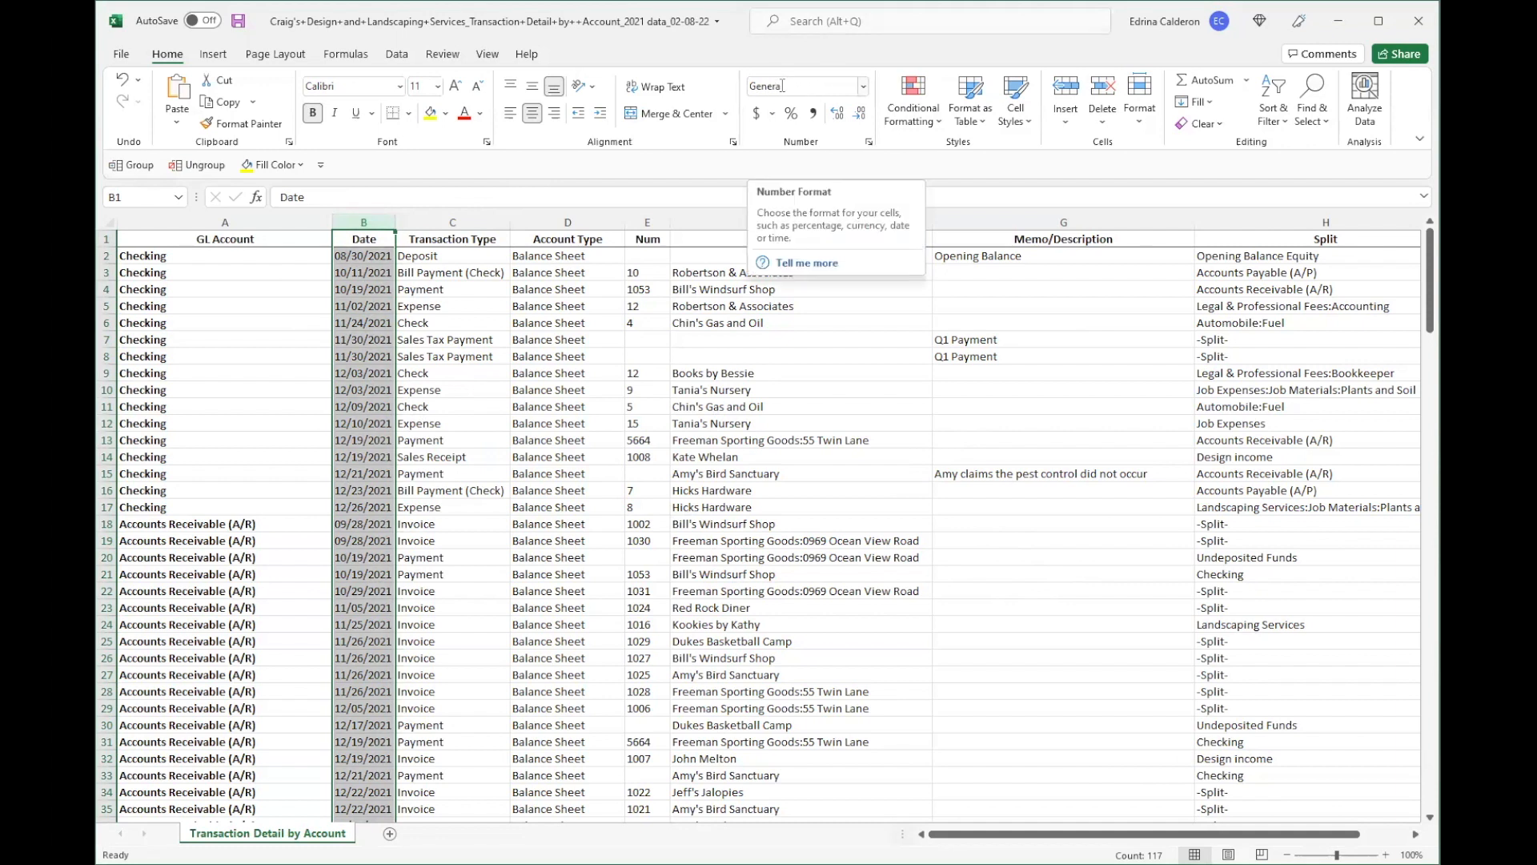
click(340, 303)
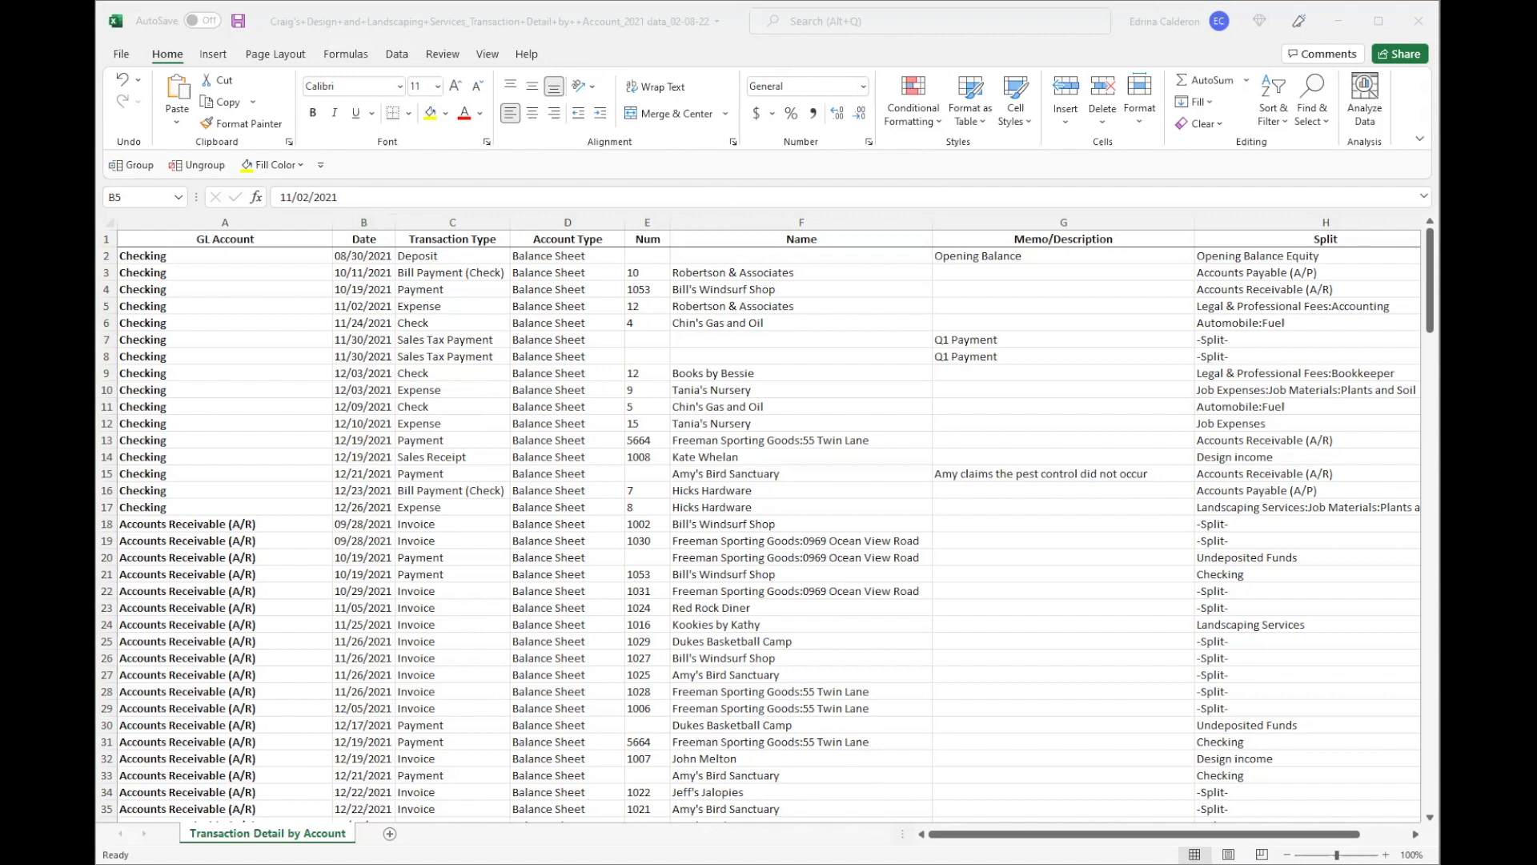
Step: Copy all dates in the Date column (B2:B117) and switch to the other open window
click(370, 240)
key(Down)
key(ctrl+shift+Down)
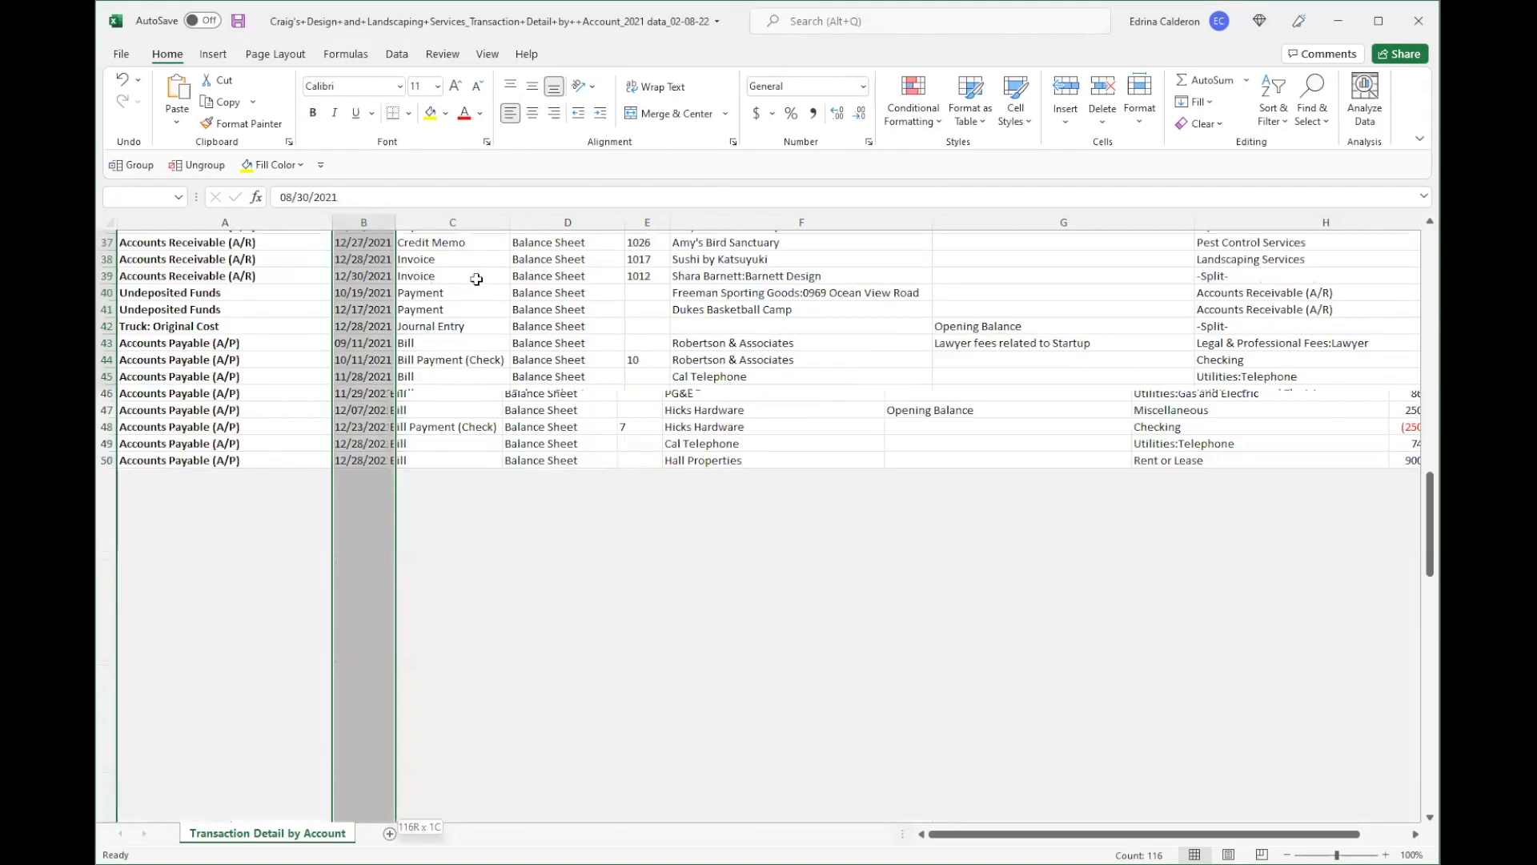
scroll(421, 428, down, 8)
key(ctrl+c)
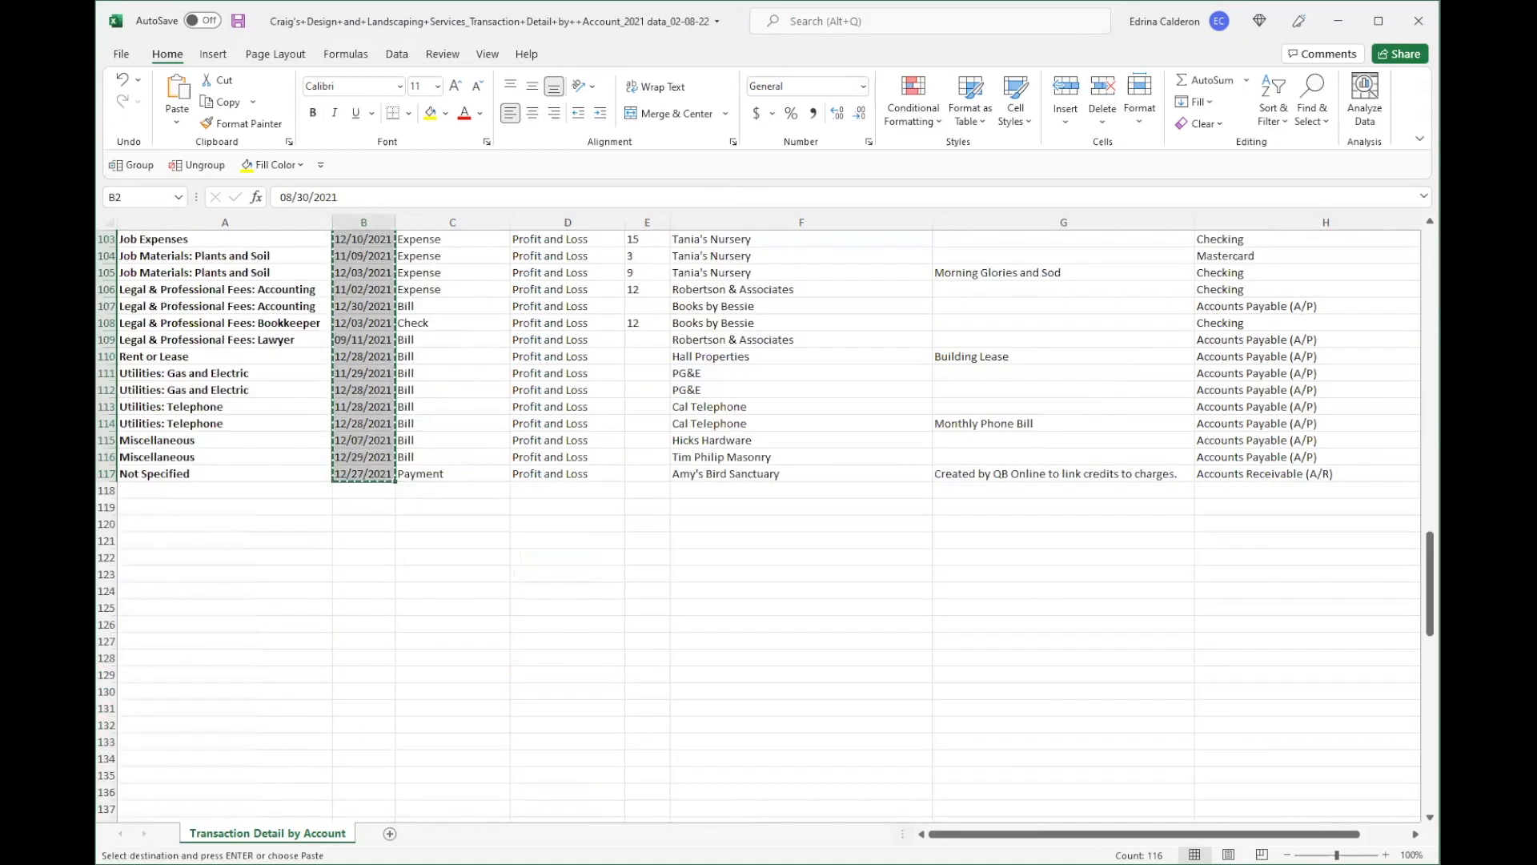
key(alt+Tab)
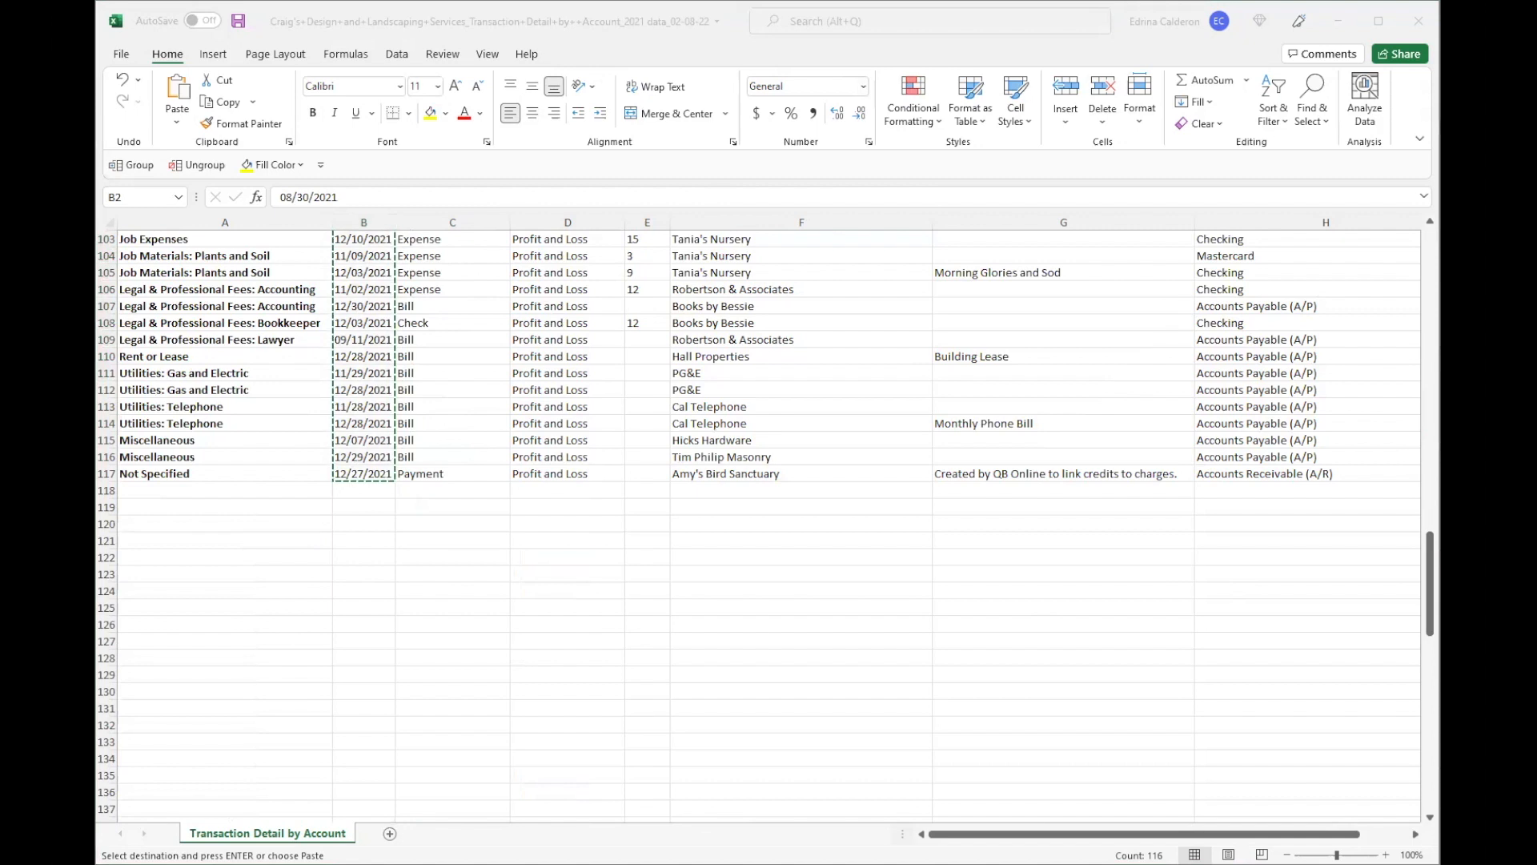
Step: Copy the dates from the other window and paste them back over the Date column starting at B2
key(ctrl+c)
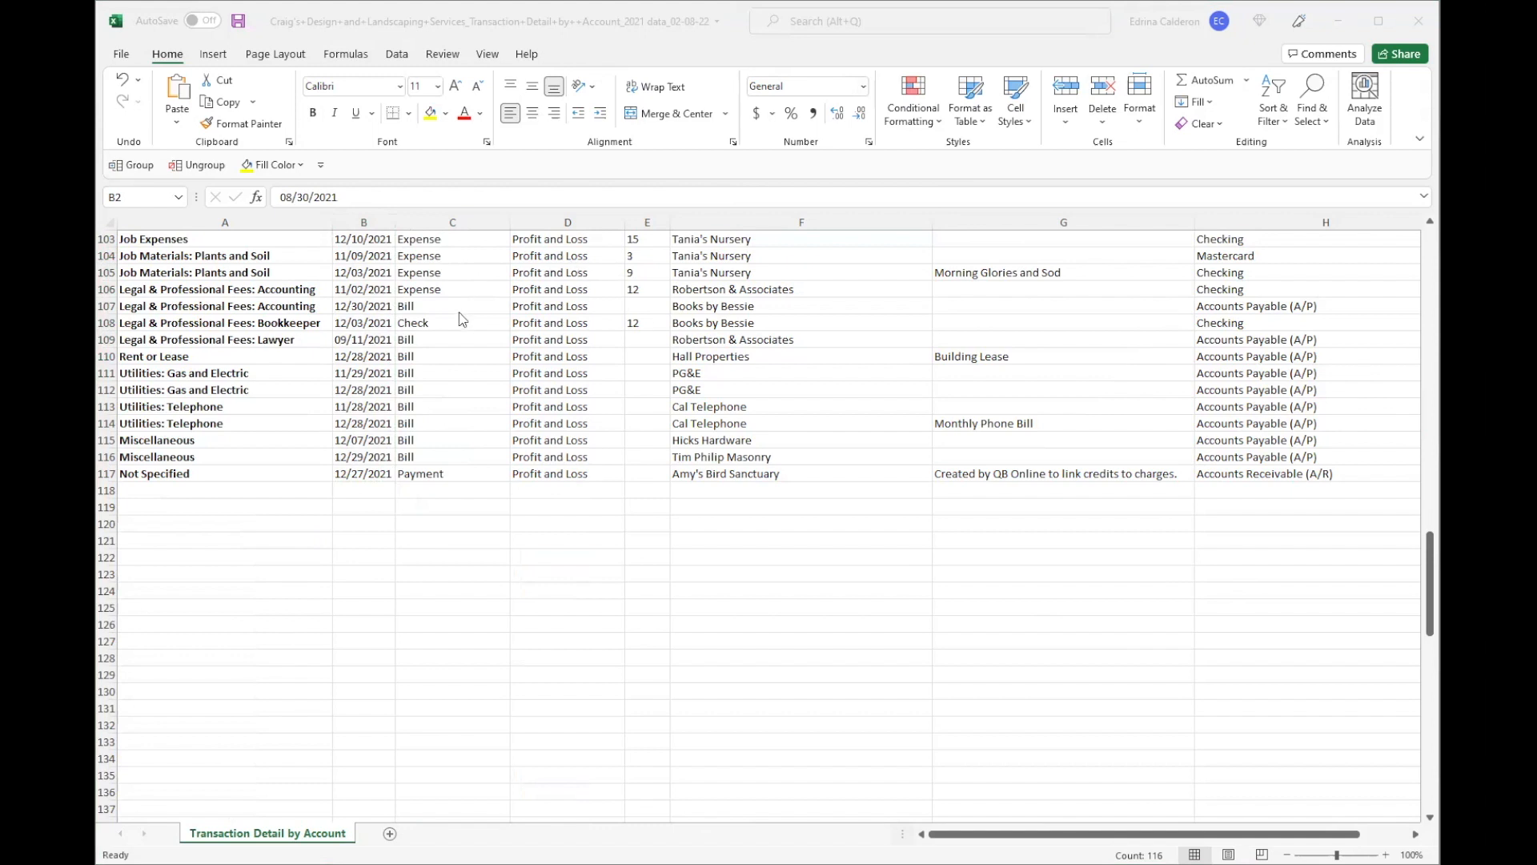
key(alt+Tab)
click(360, 255)
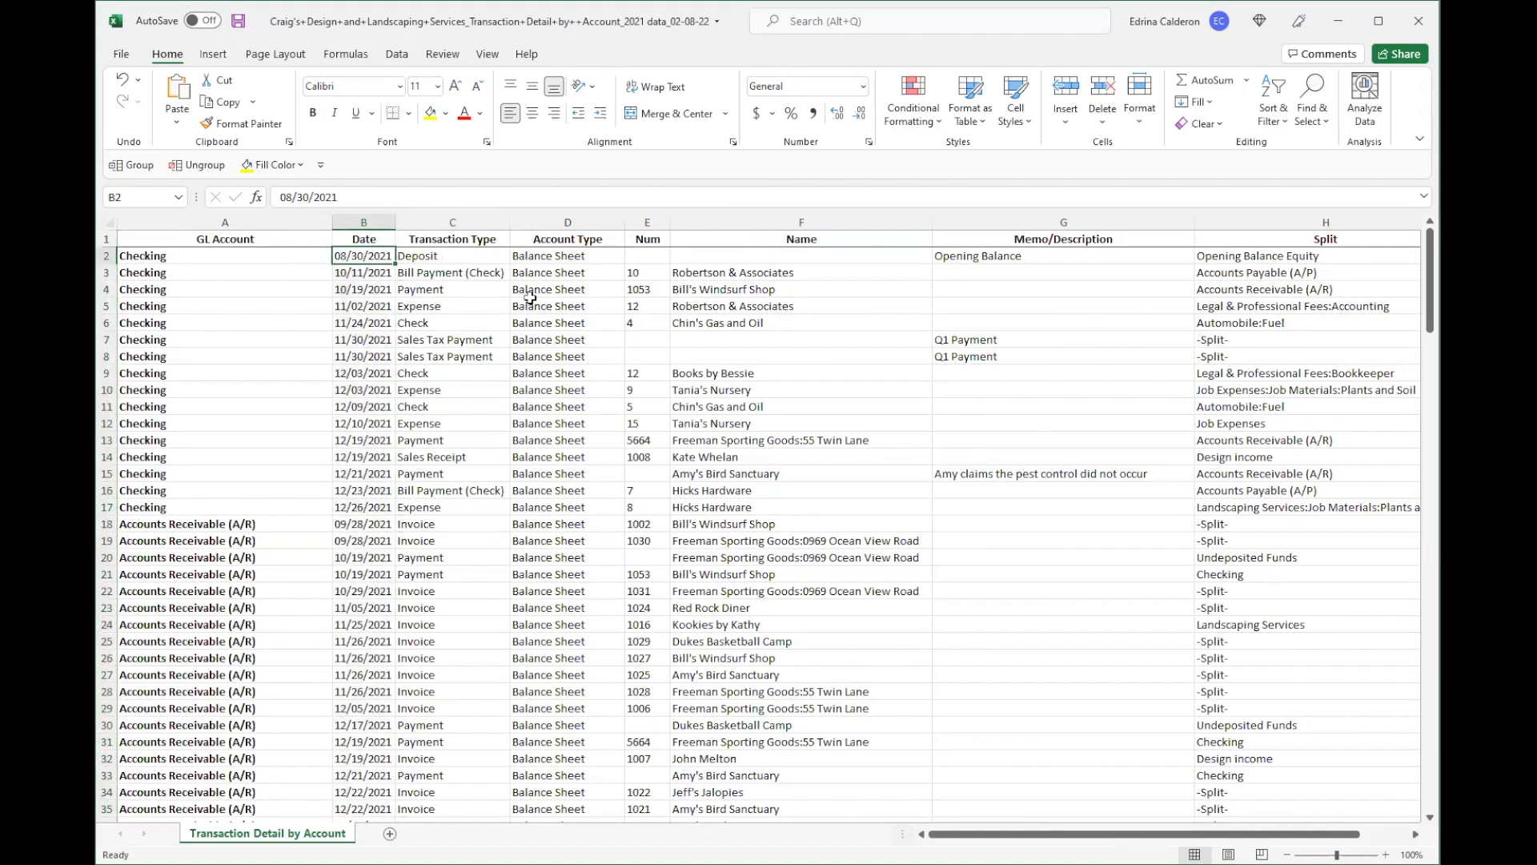
key(ctrl+v)
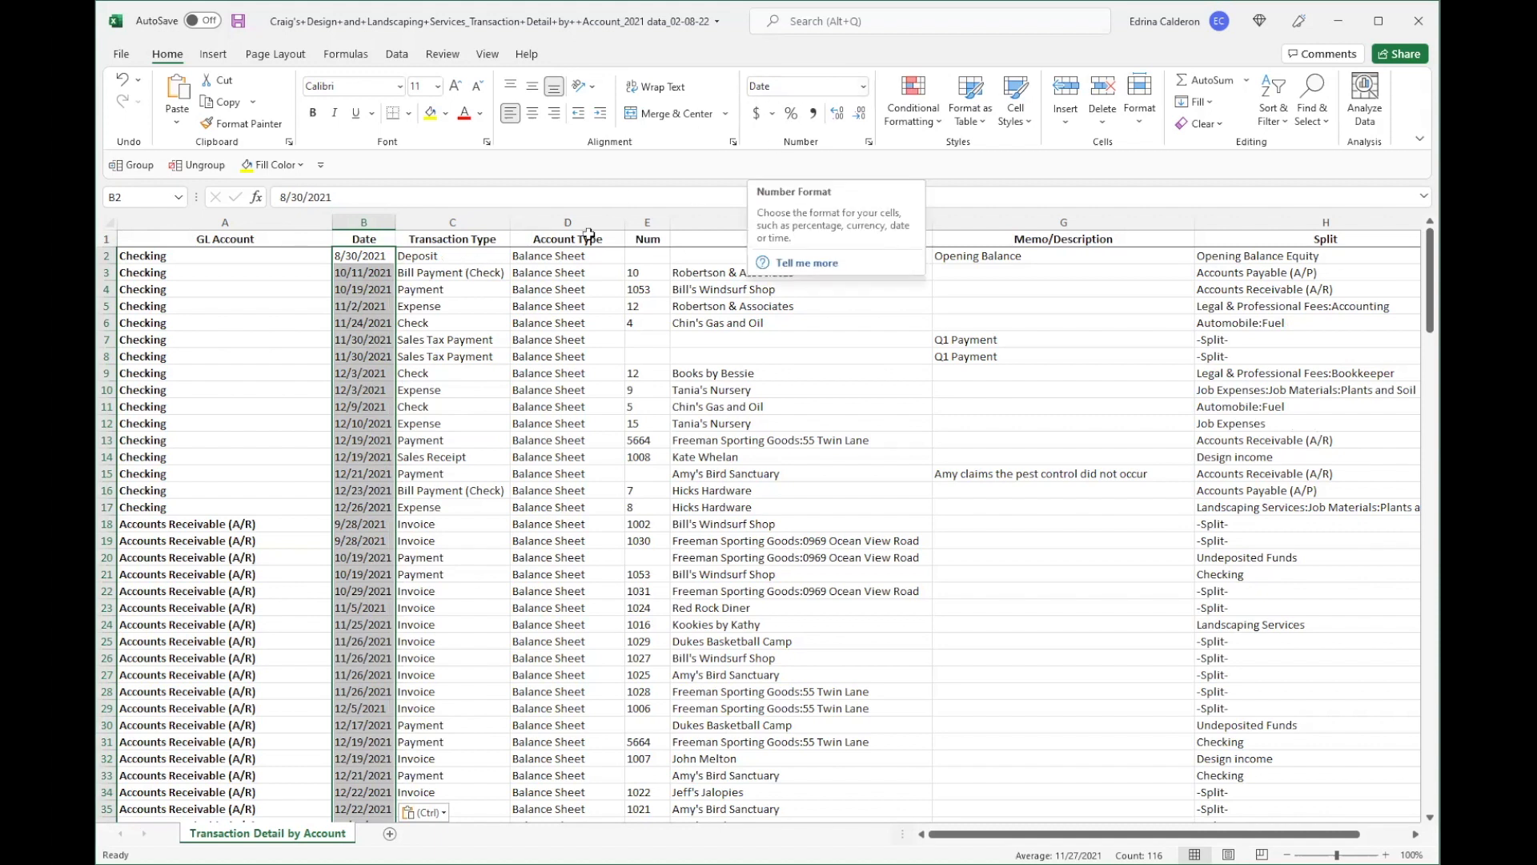
Step: Format the whole Date column with the Date category and the 03/14/12 type
click(366, 221)
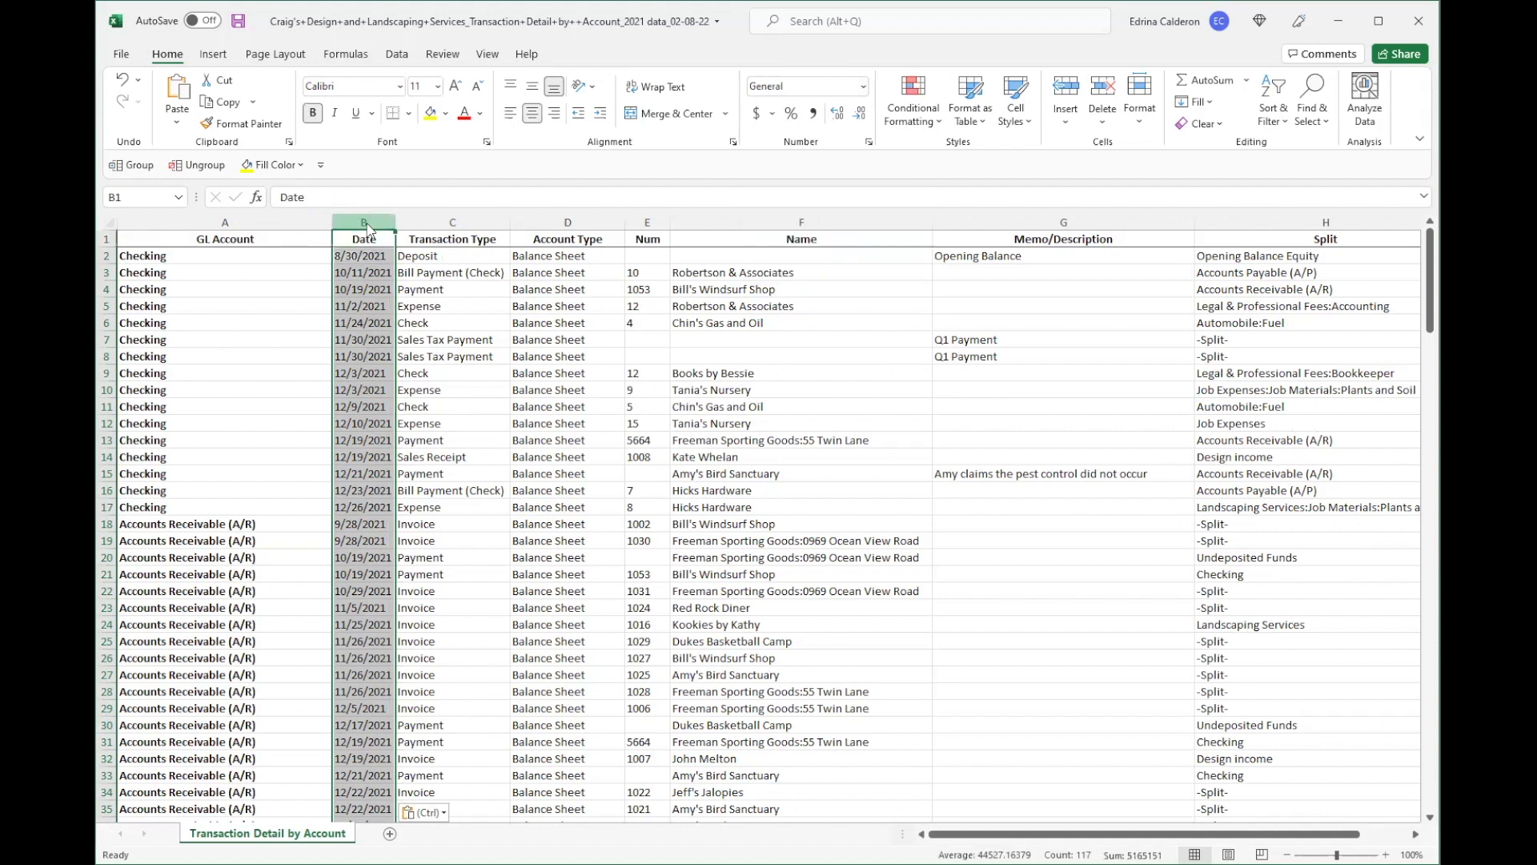
right_click(369, 228)
click(451, 437)
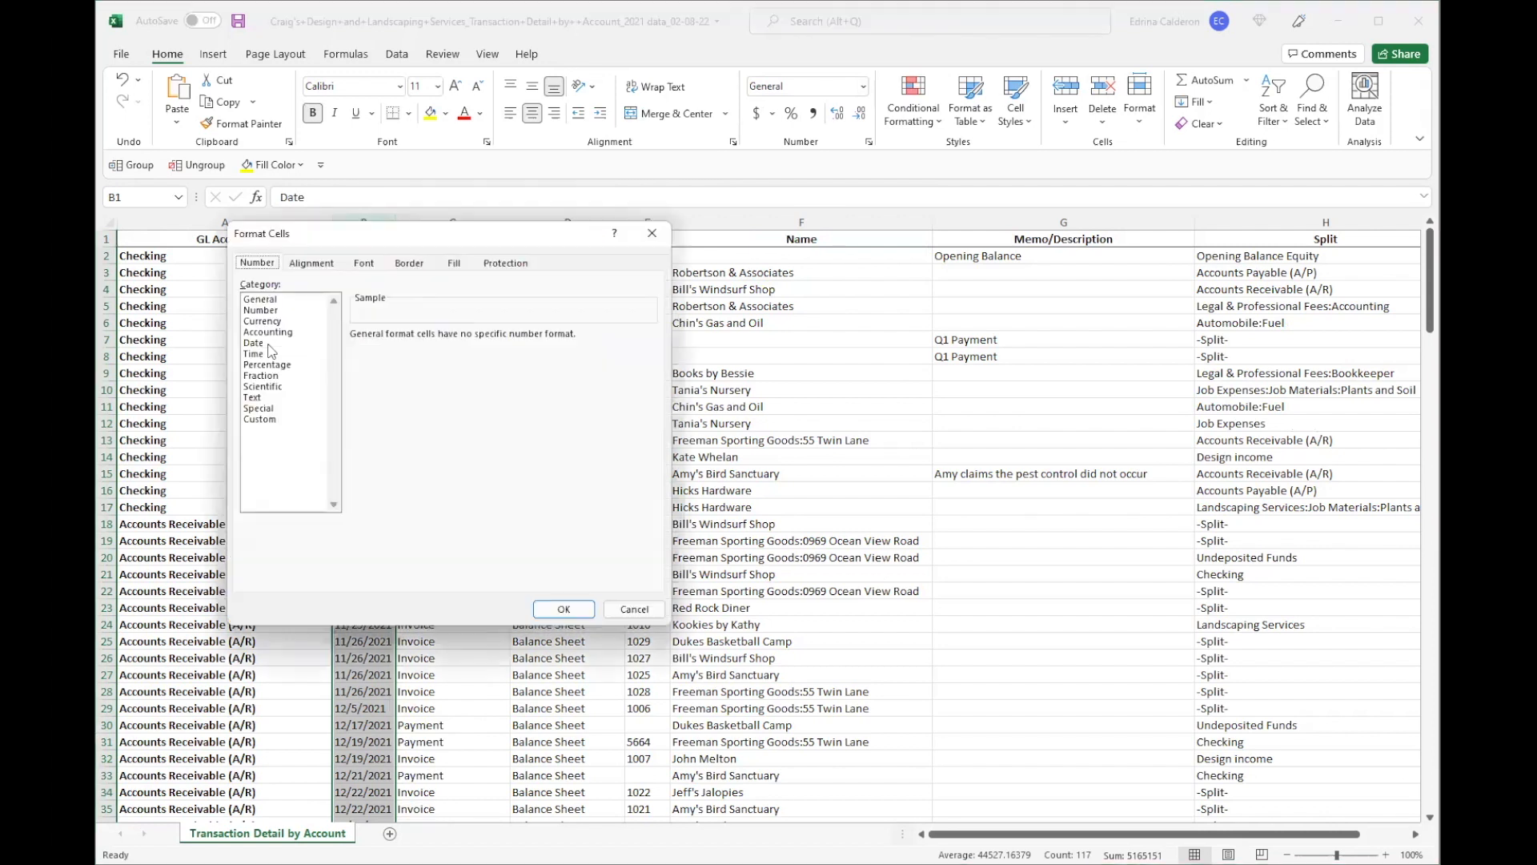
click(412, 403)
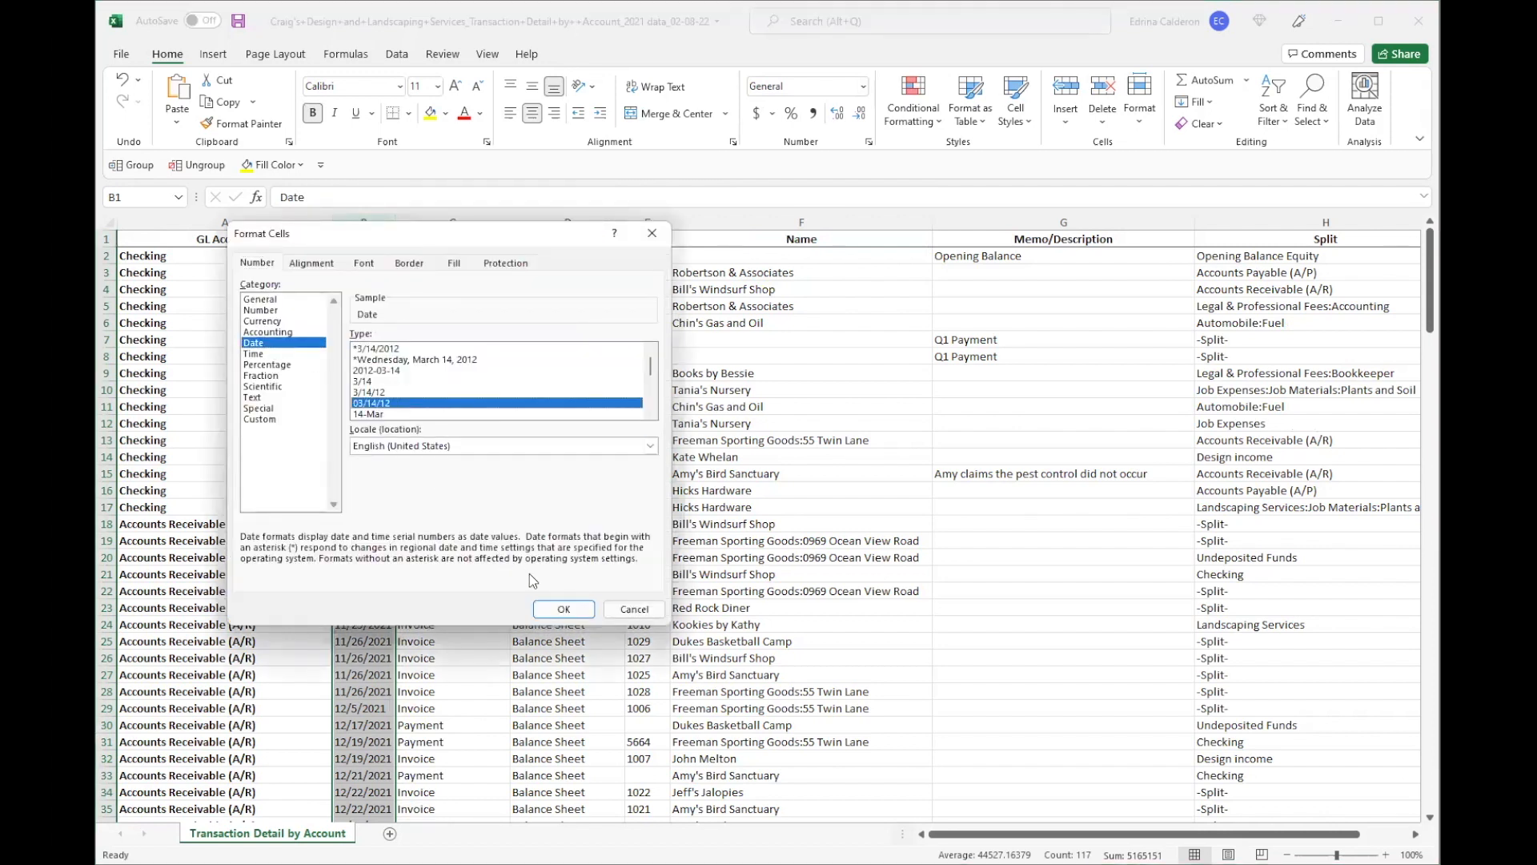
click(558, 610)
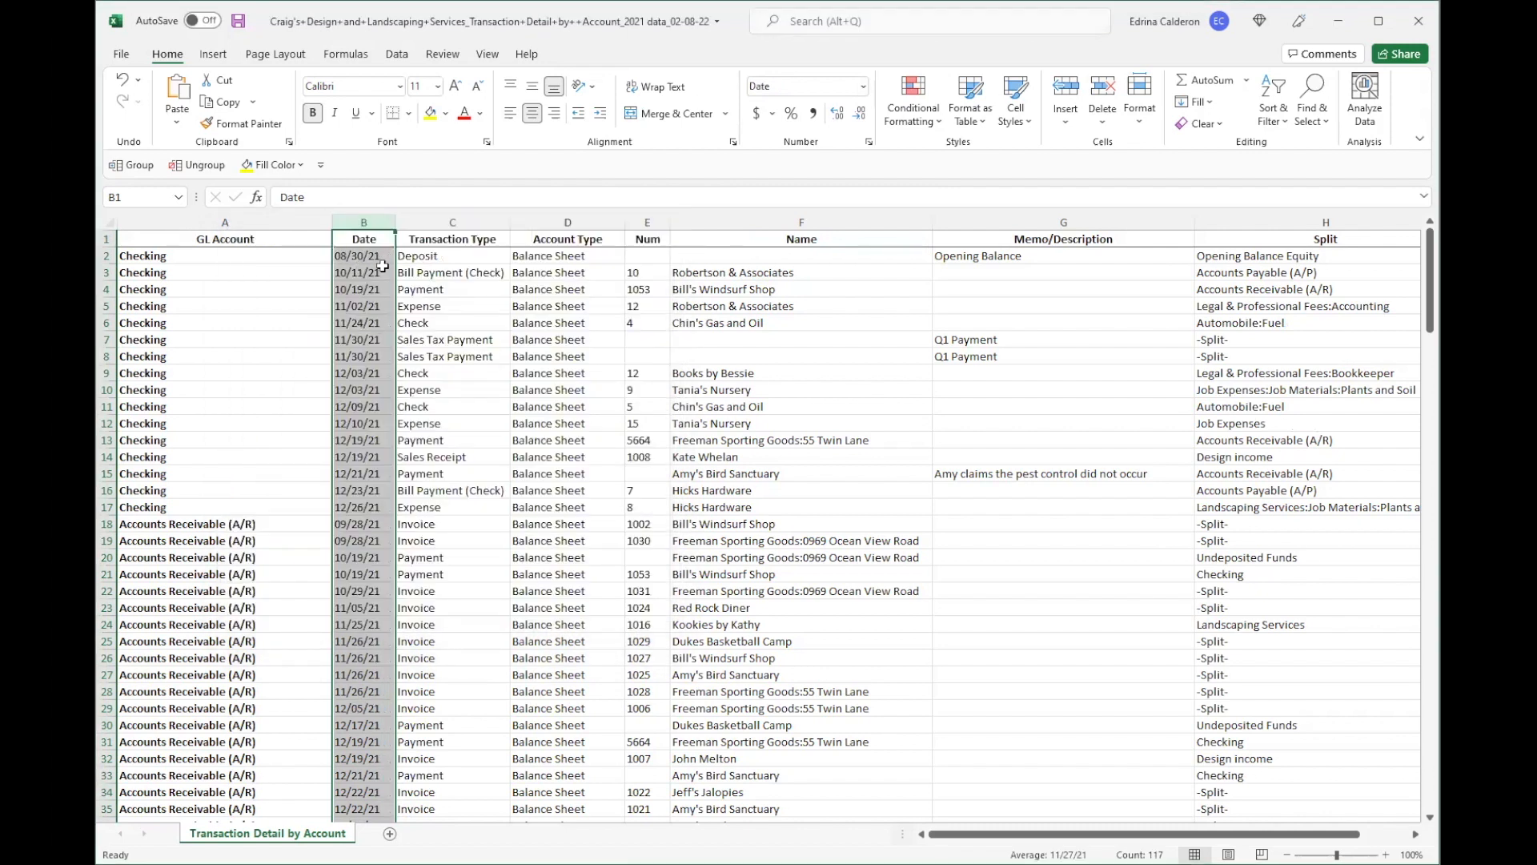
Step: Center the Date column horizontally and look over the reformatted dates
right_click(373, 223)
click(429, 201)
click(354, 313)
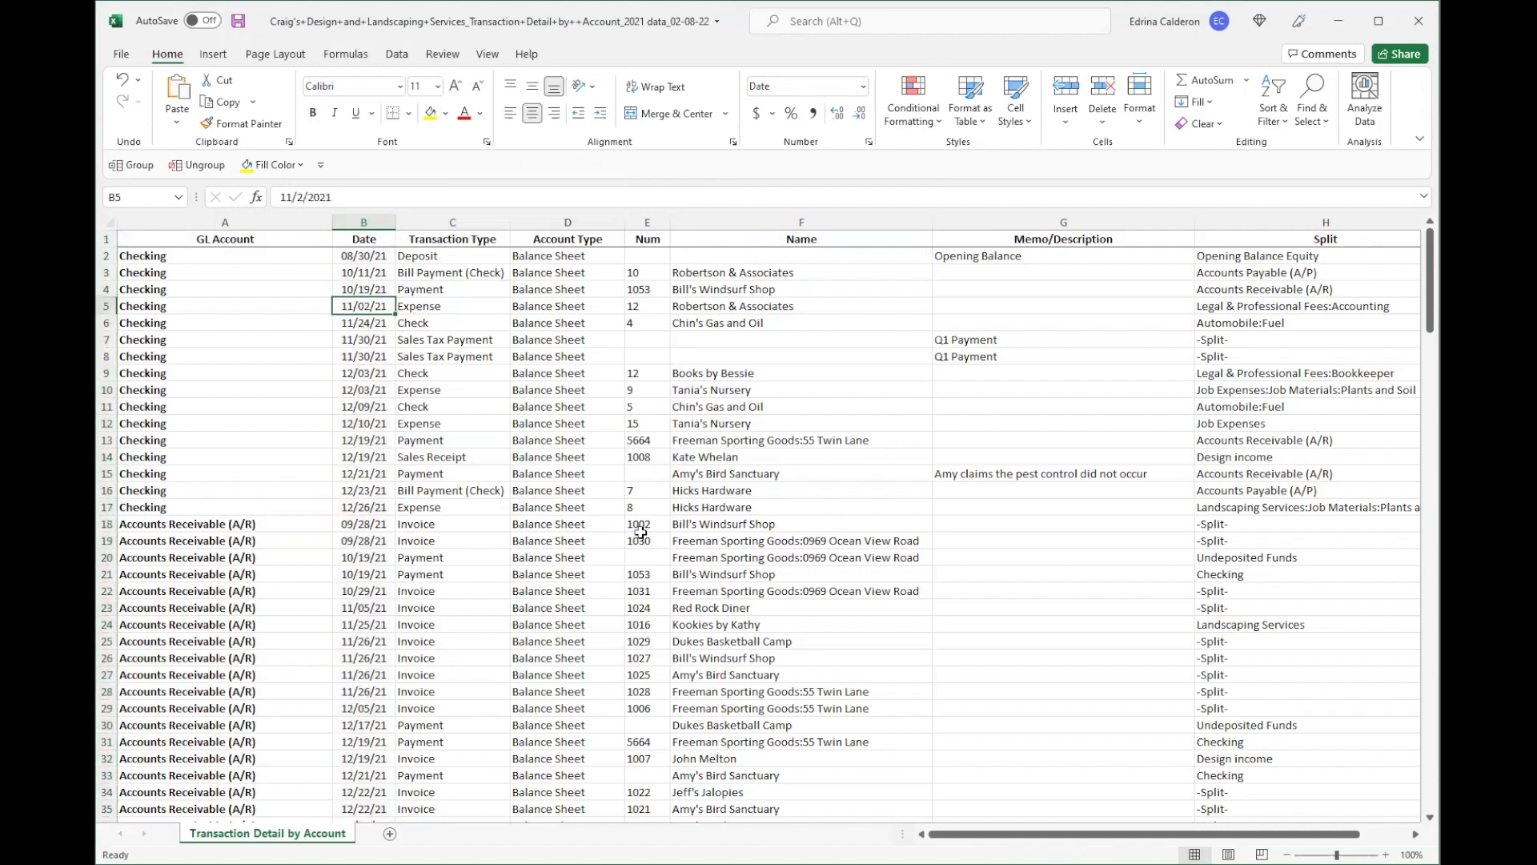
click(280, 458)
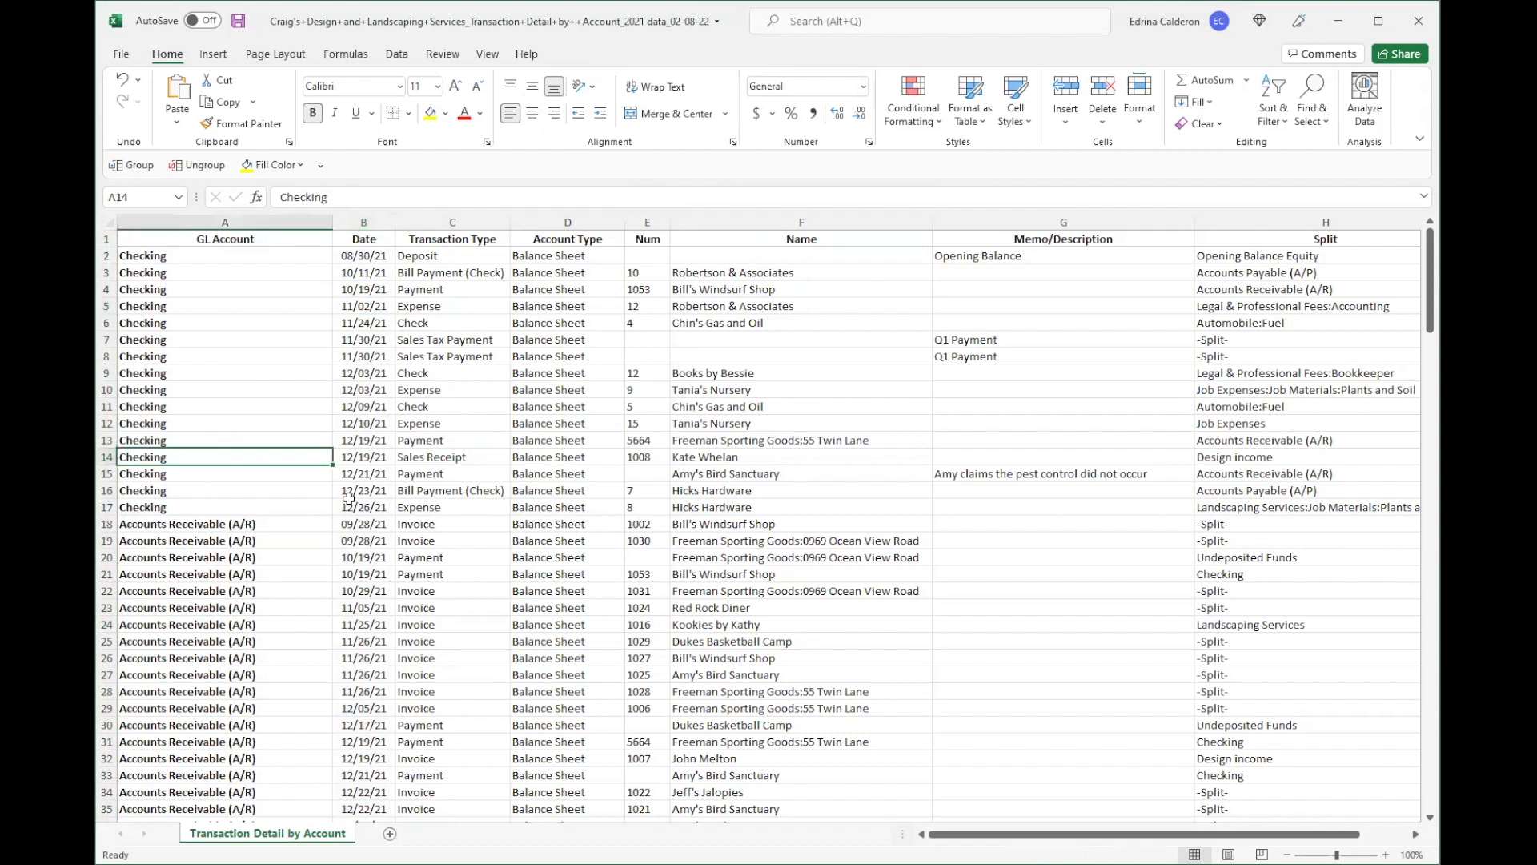
scroll(858, 472, down, 3)
scroll(837, 552, up, 3)
Step: Narrow the Name, Memo/Description and Split columns to one equal width so the Amount column fits in view
click(825, 221)
shift+click(1213, 223)
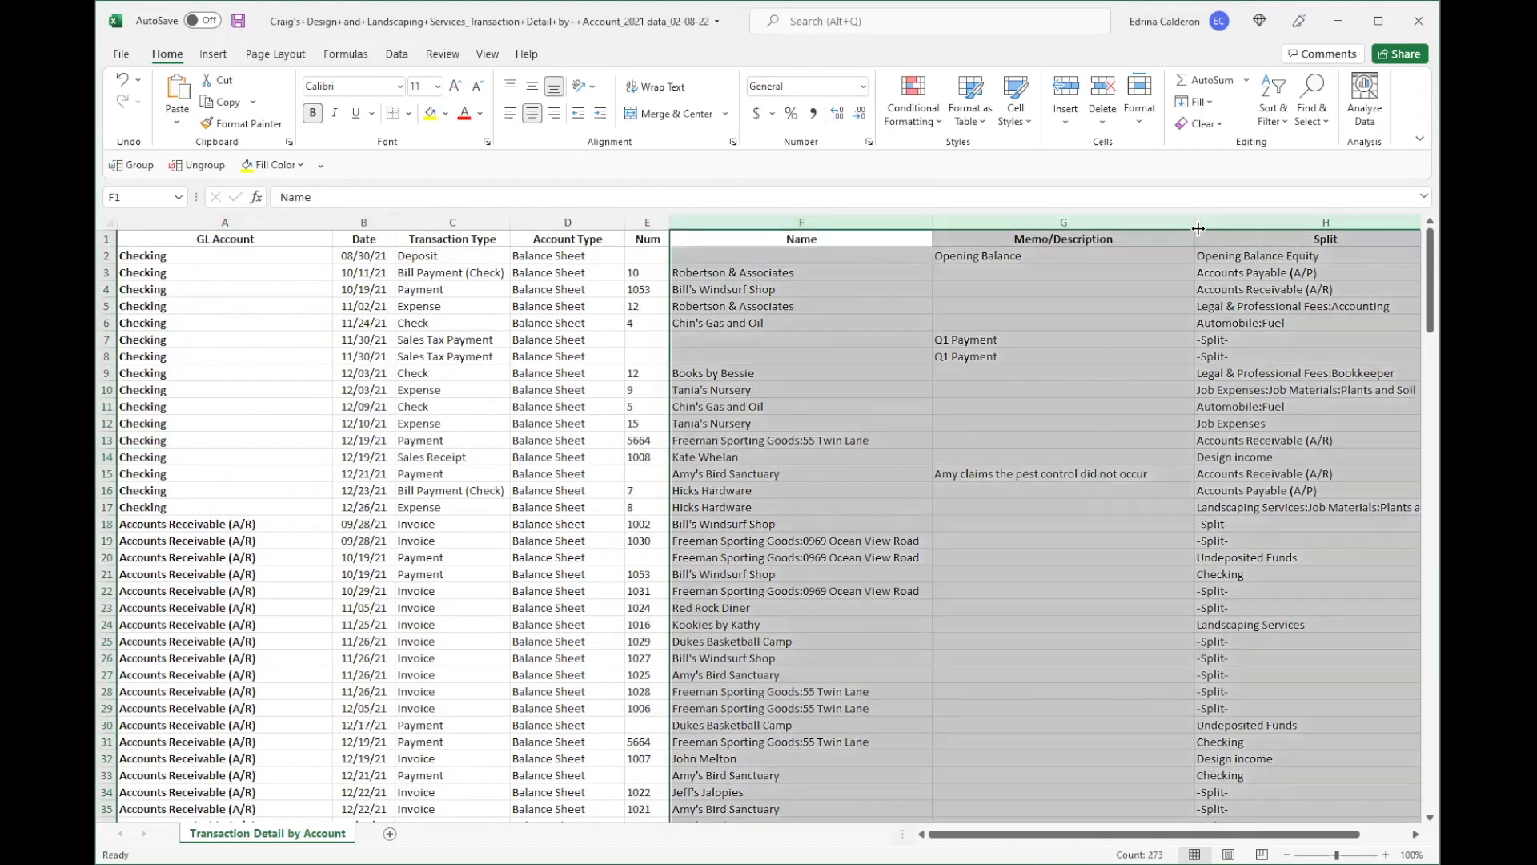
drag(1194, 223, 1163, 223)
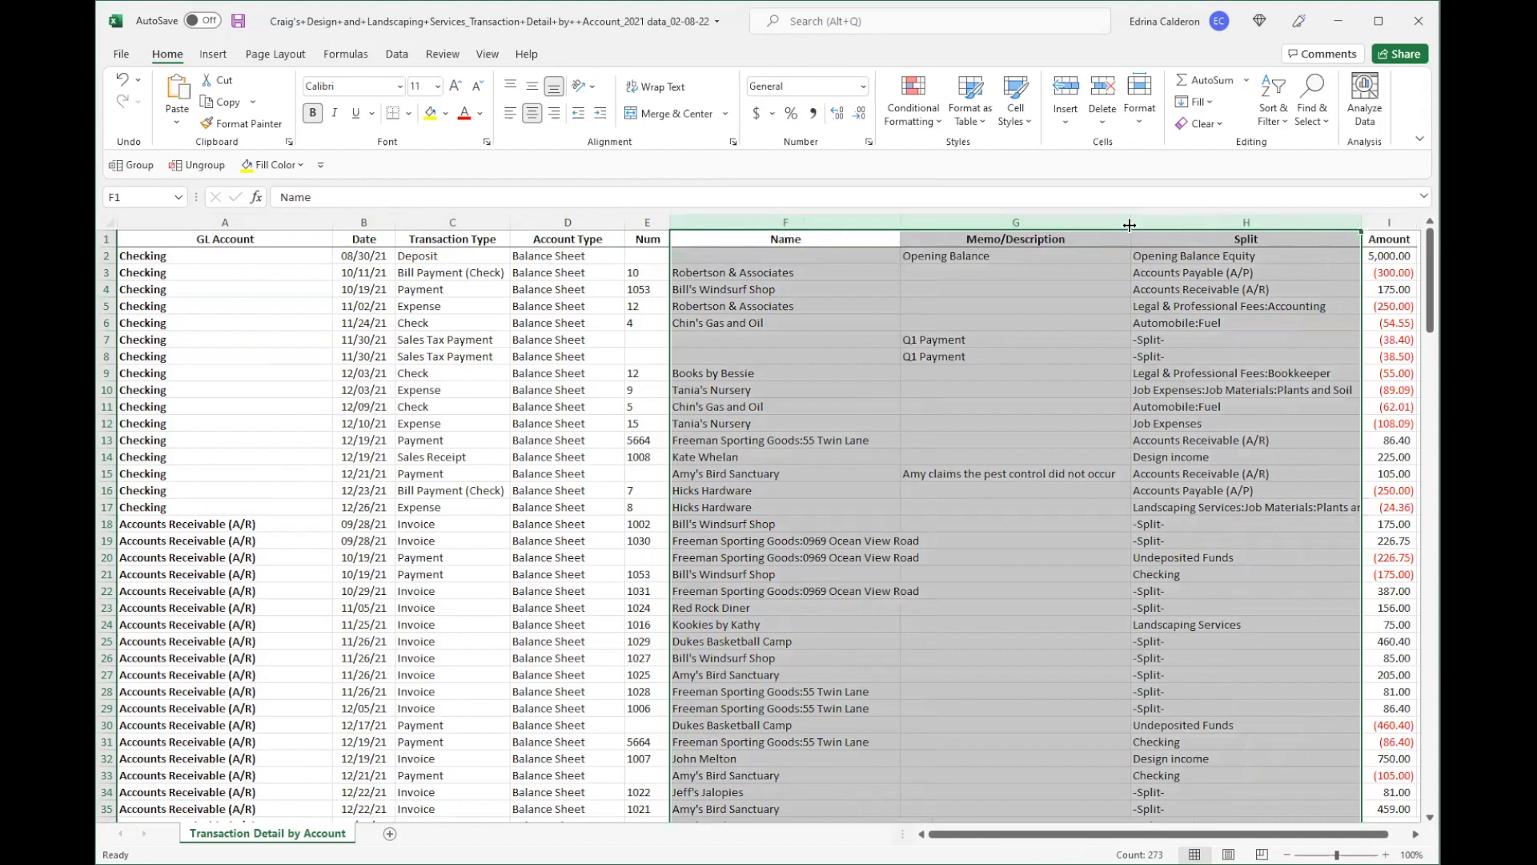
drag(1129, 225, 1084, 225)
click(946, 306)
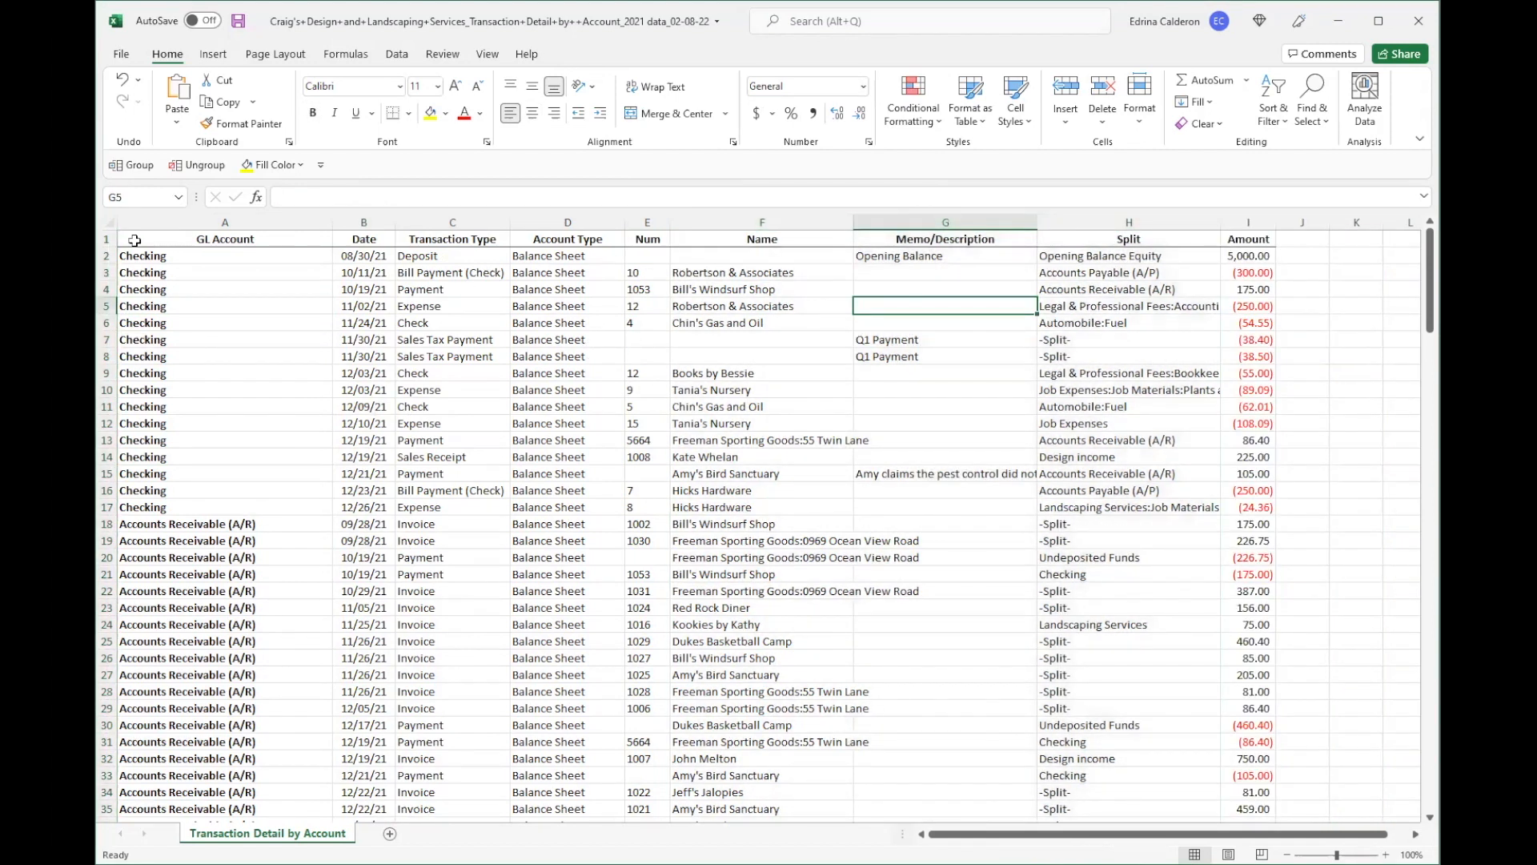
Step: Center the contents of the Transaction Type, Account Type and Num columns horizontally
click(107, 239)
click(514, 408)
drag(452, 223, 647, 223)
click(536, 117)
click(567, 322)
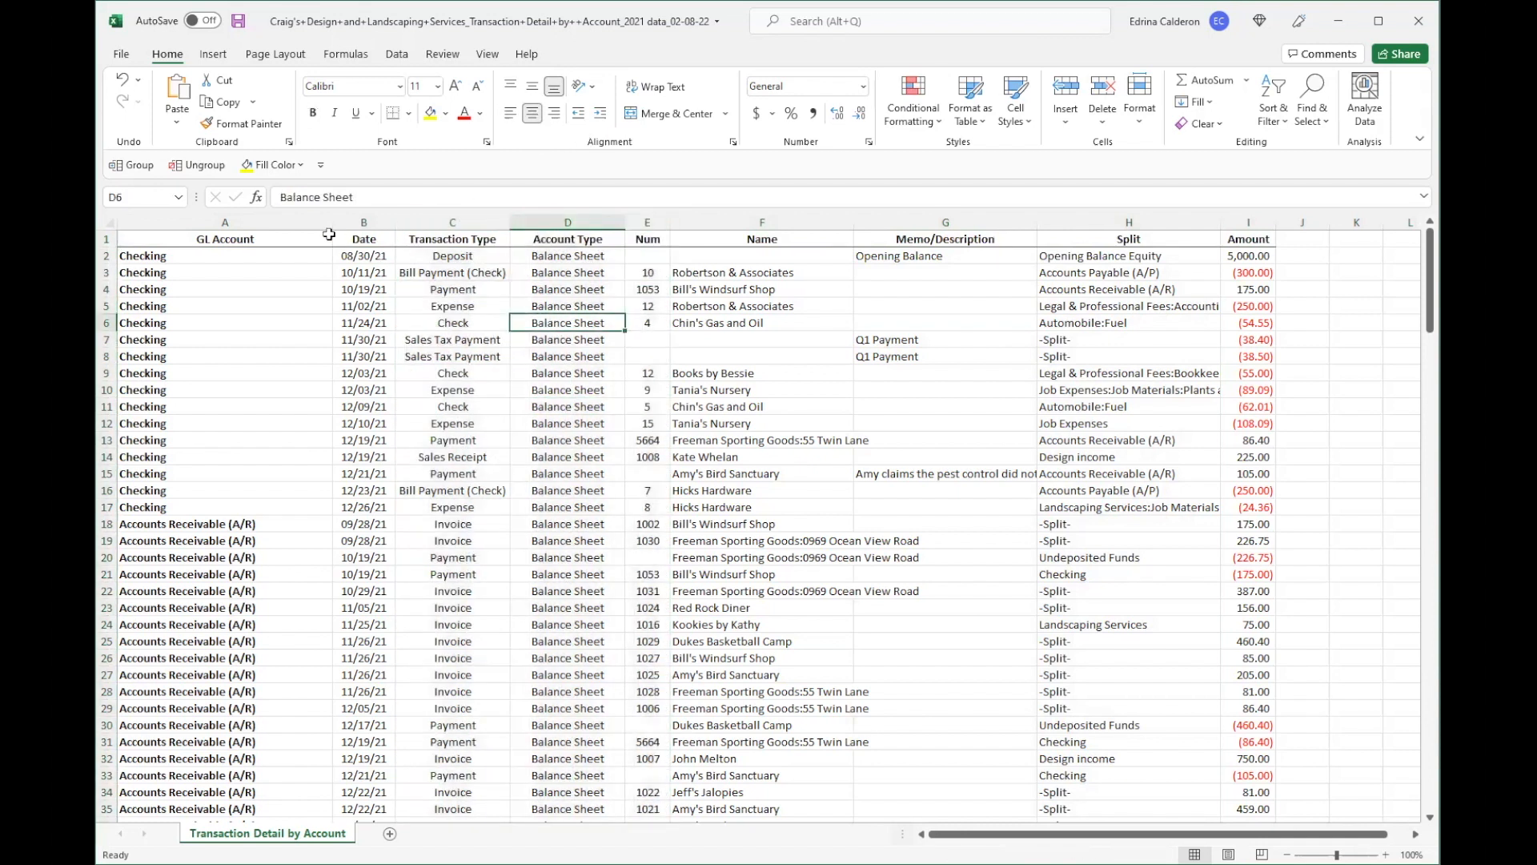
Step: Increase the header row's height, then align its titles to the vertical middle and wrap their text
drag(110, 246, 110, 267)
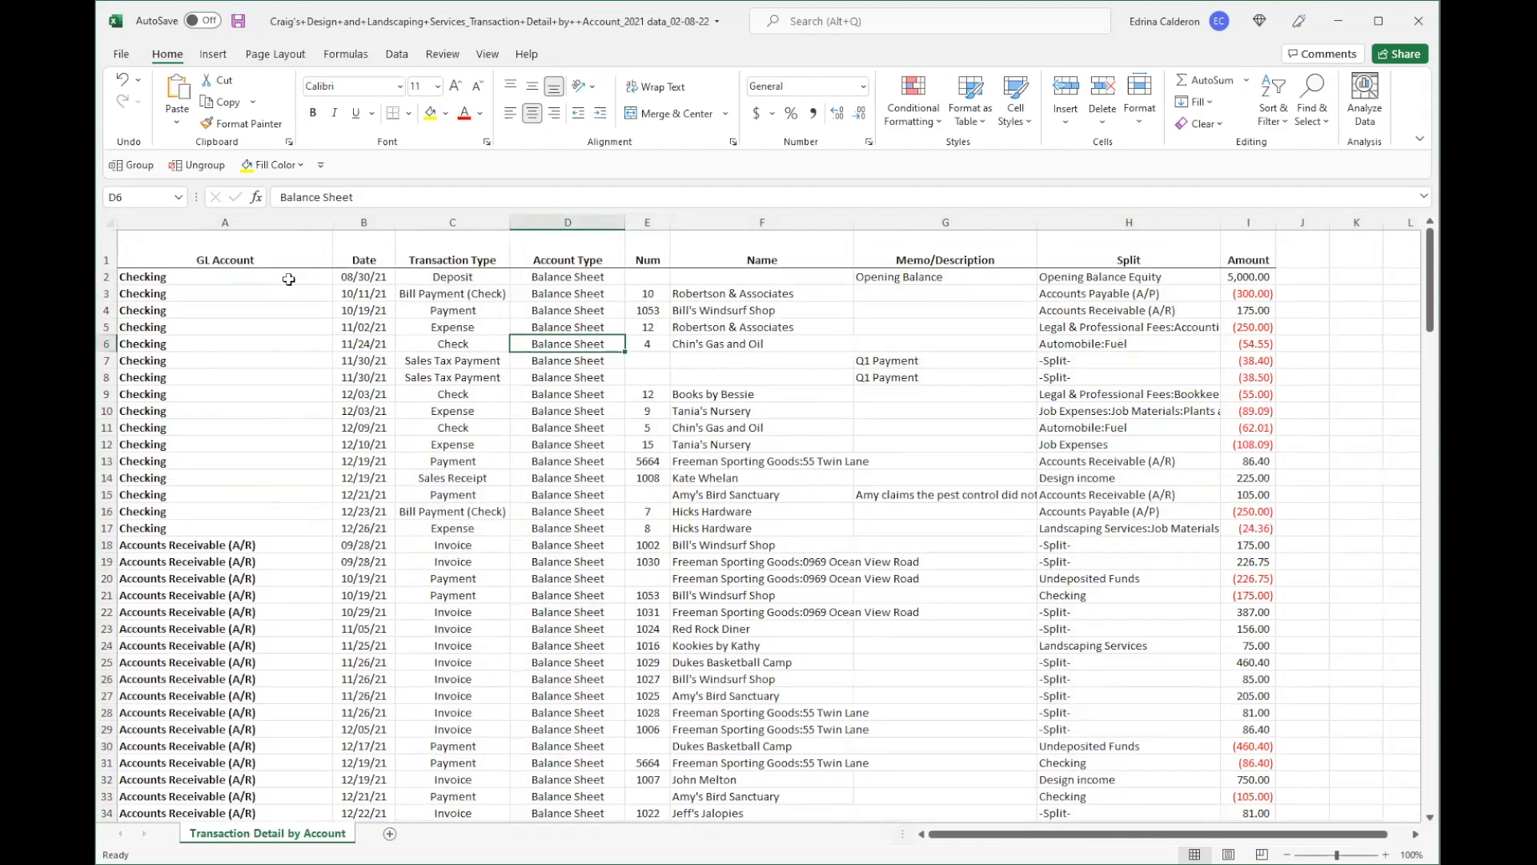
click(110, 246)
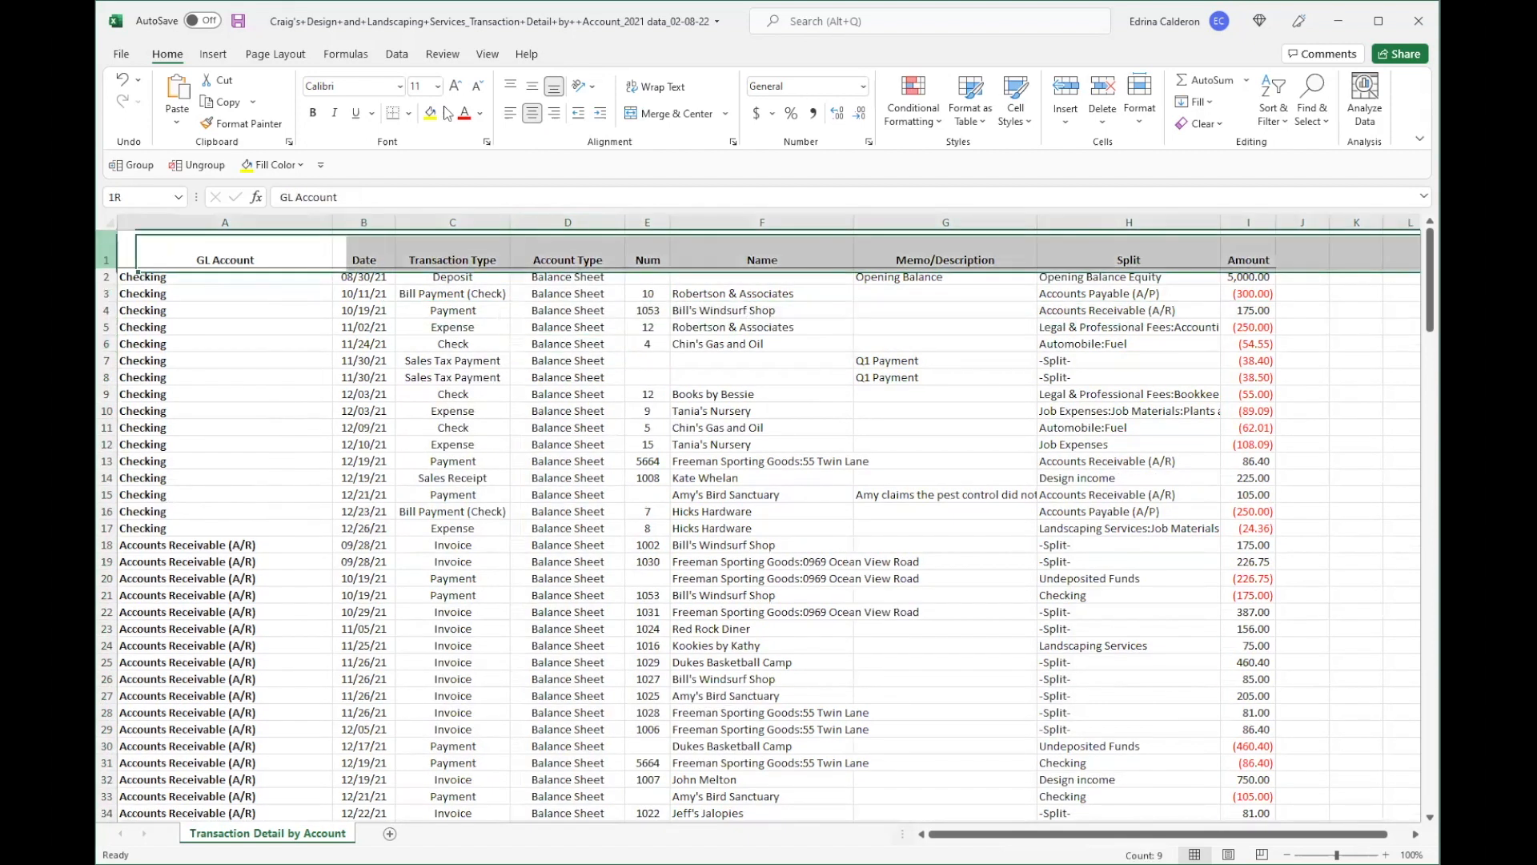
click(531, 85)
click(662, 87)
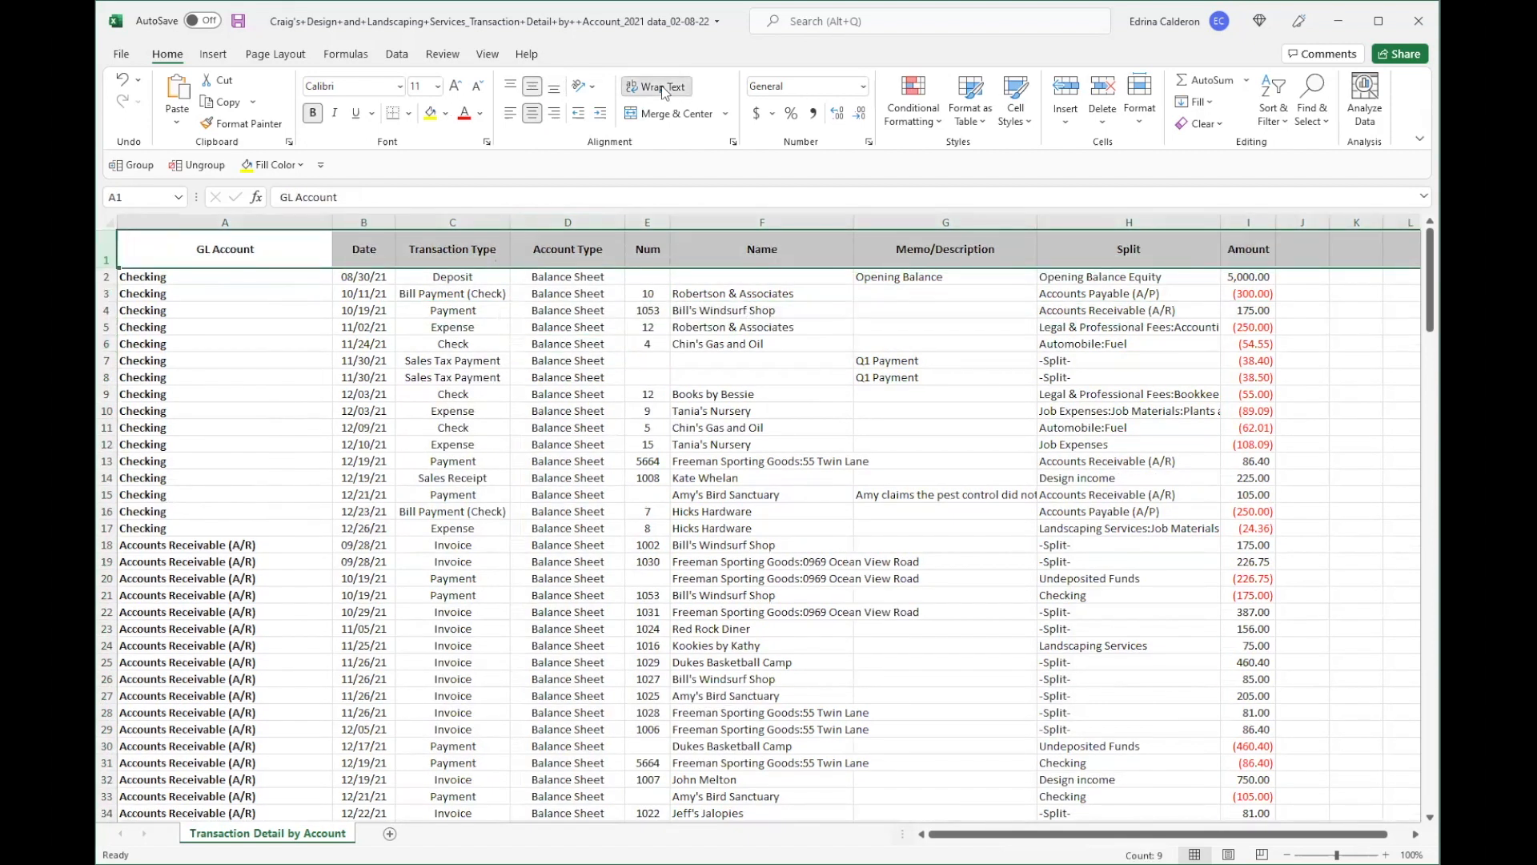
click(712, 394)
Step: Narrow the Transaction Type column, fit Account Type to its contents, and narrow Name, Memo/Description and Split equally
drag(508, 225, 482, 225)
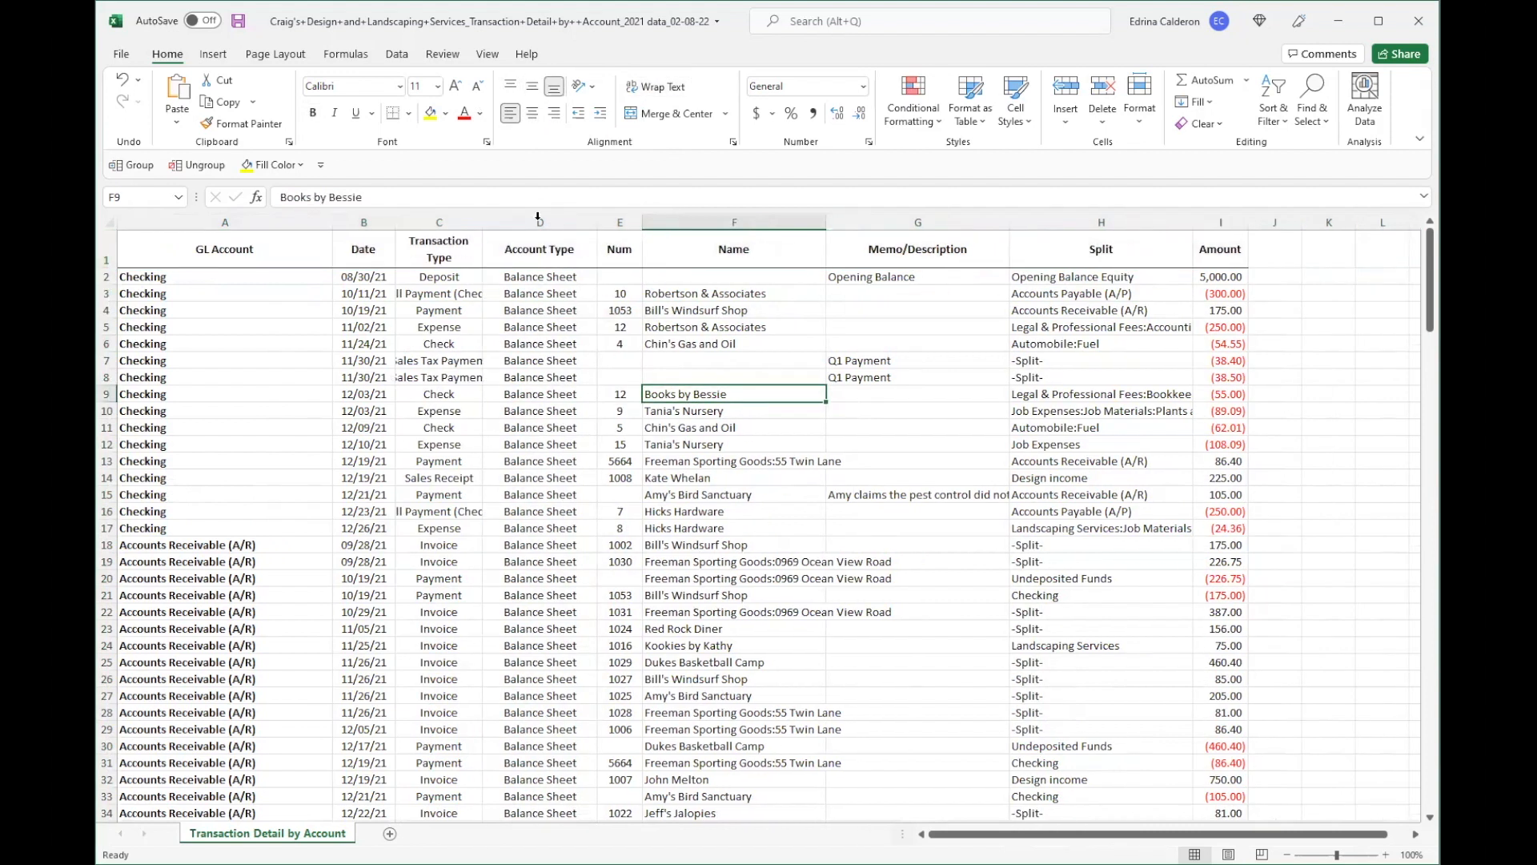
double_click(595, 219)
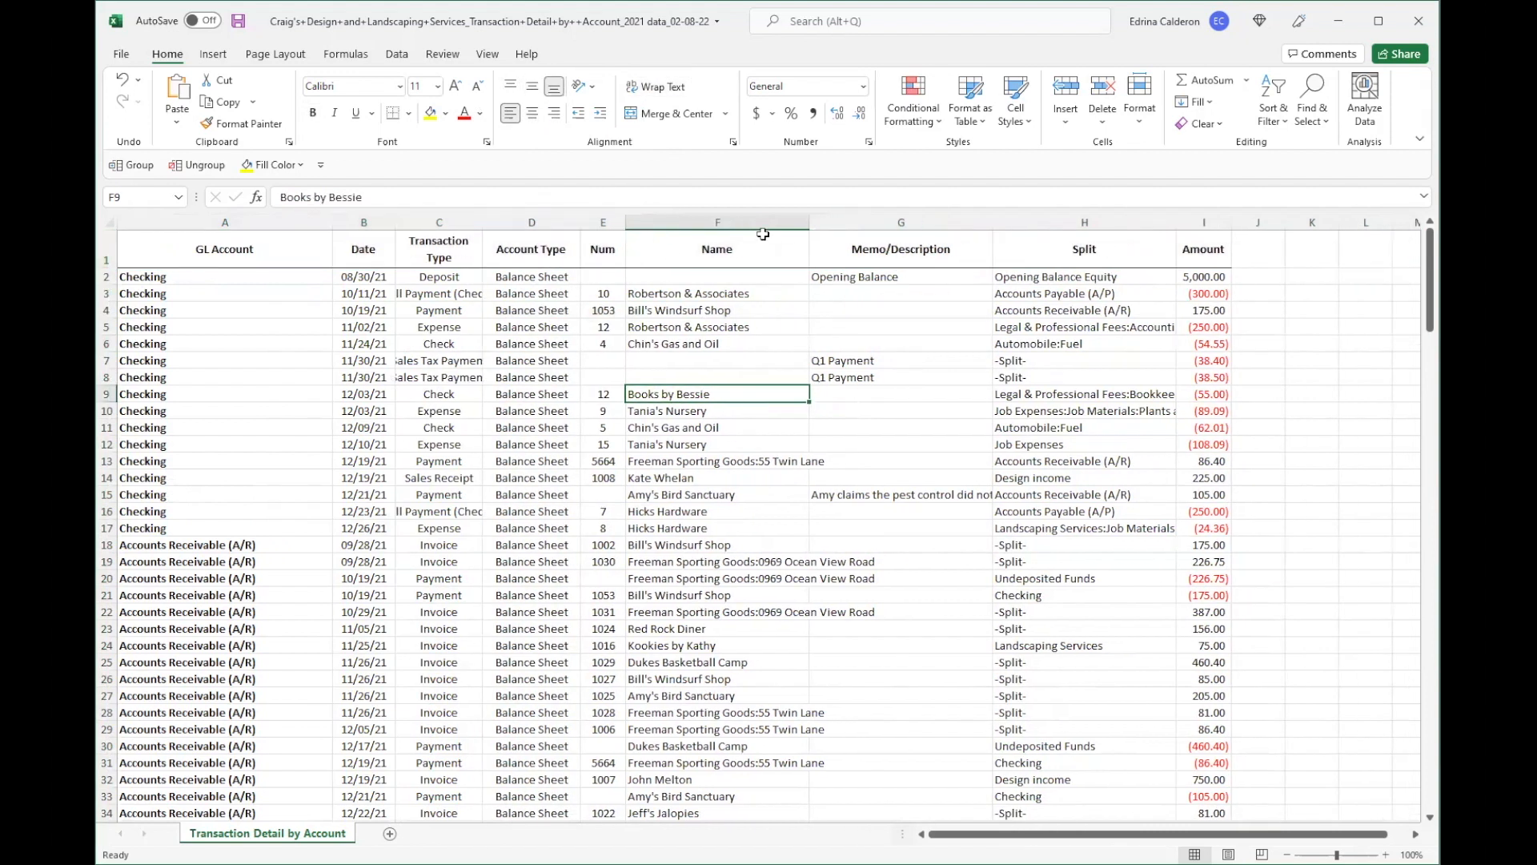
drag(1011, 223, 797, 223)
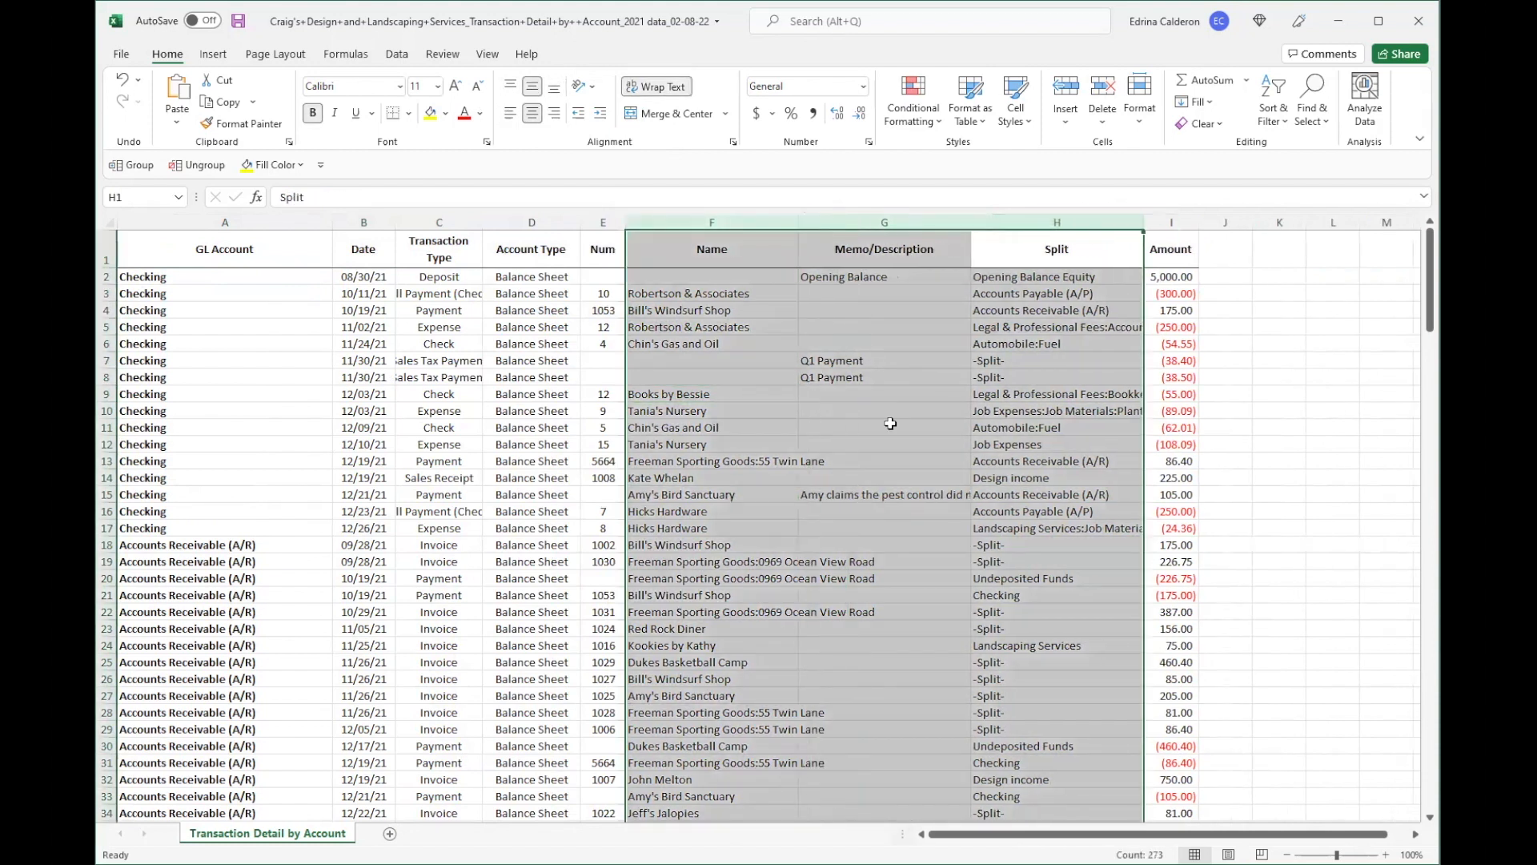
click(890, 423)
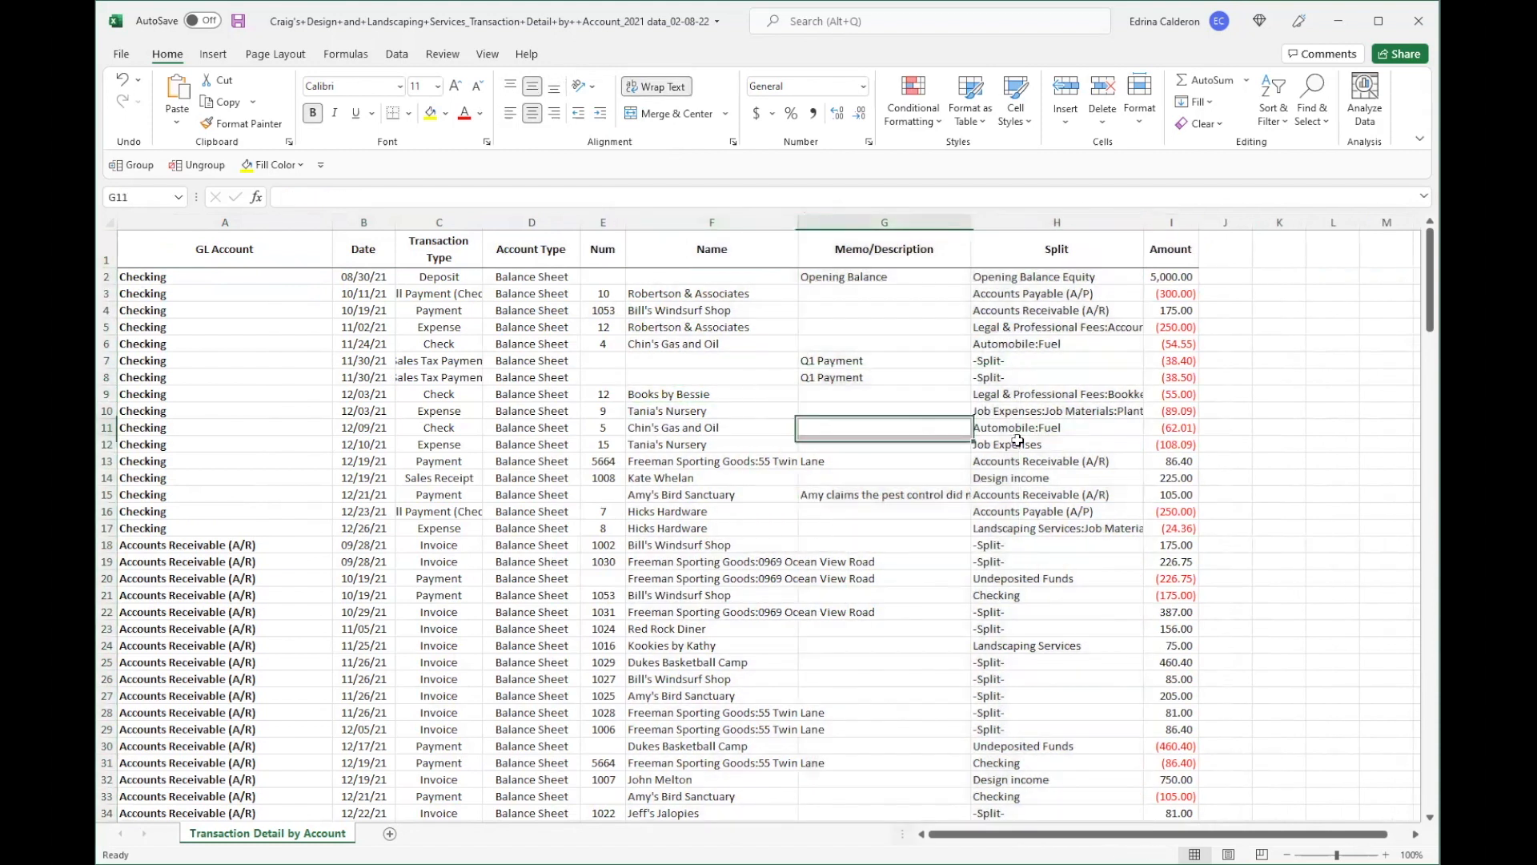
Step: Review the Amount column's number format, including its decimal places, thousands separator and negative number style, without changing it
click(1171, 222)
right_click(1171, 222)
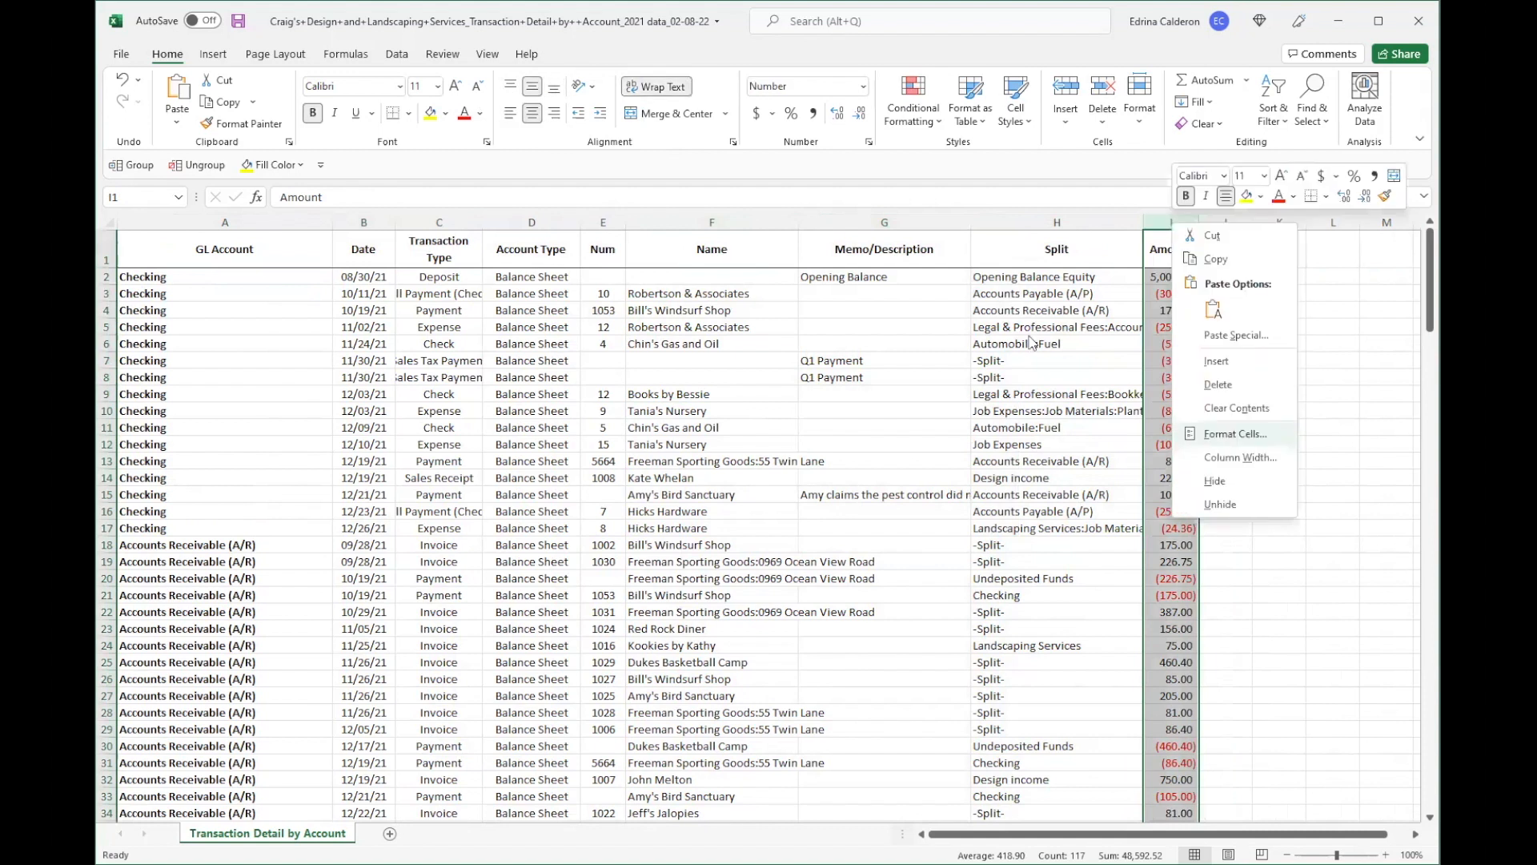
click(1217, 435)
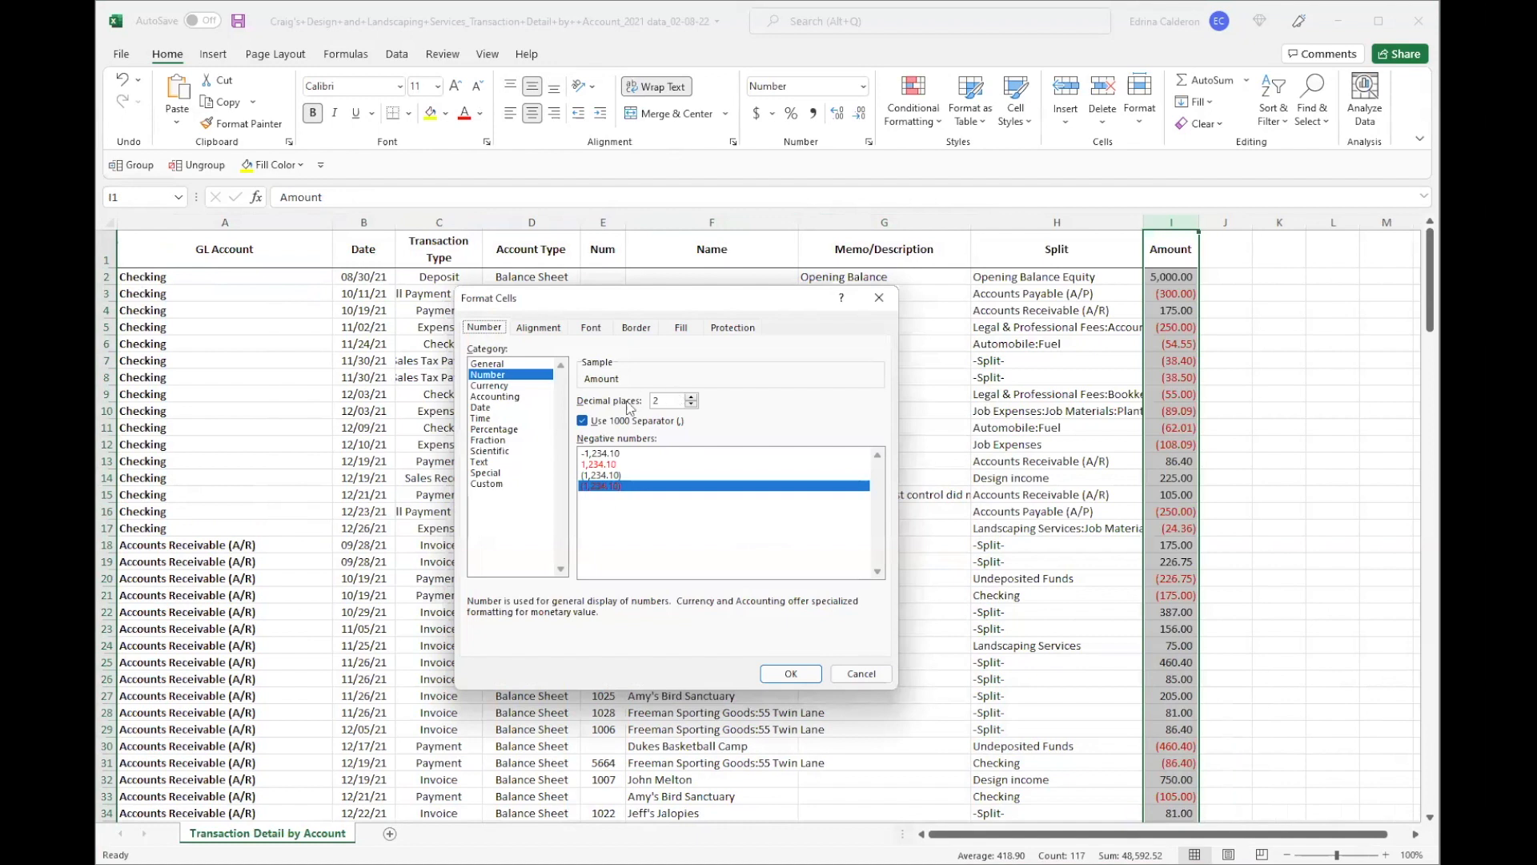
click(791, 674)
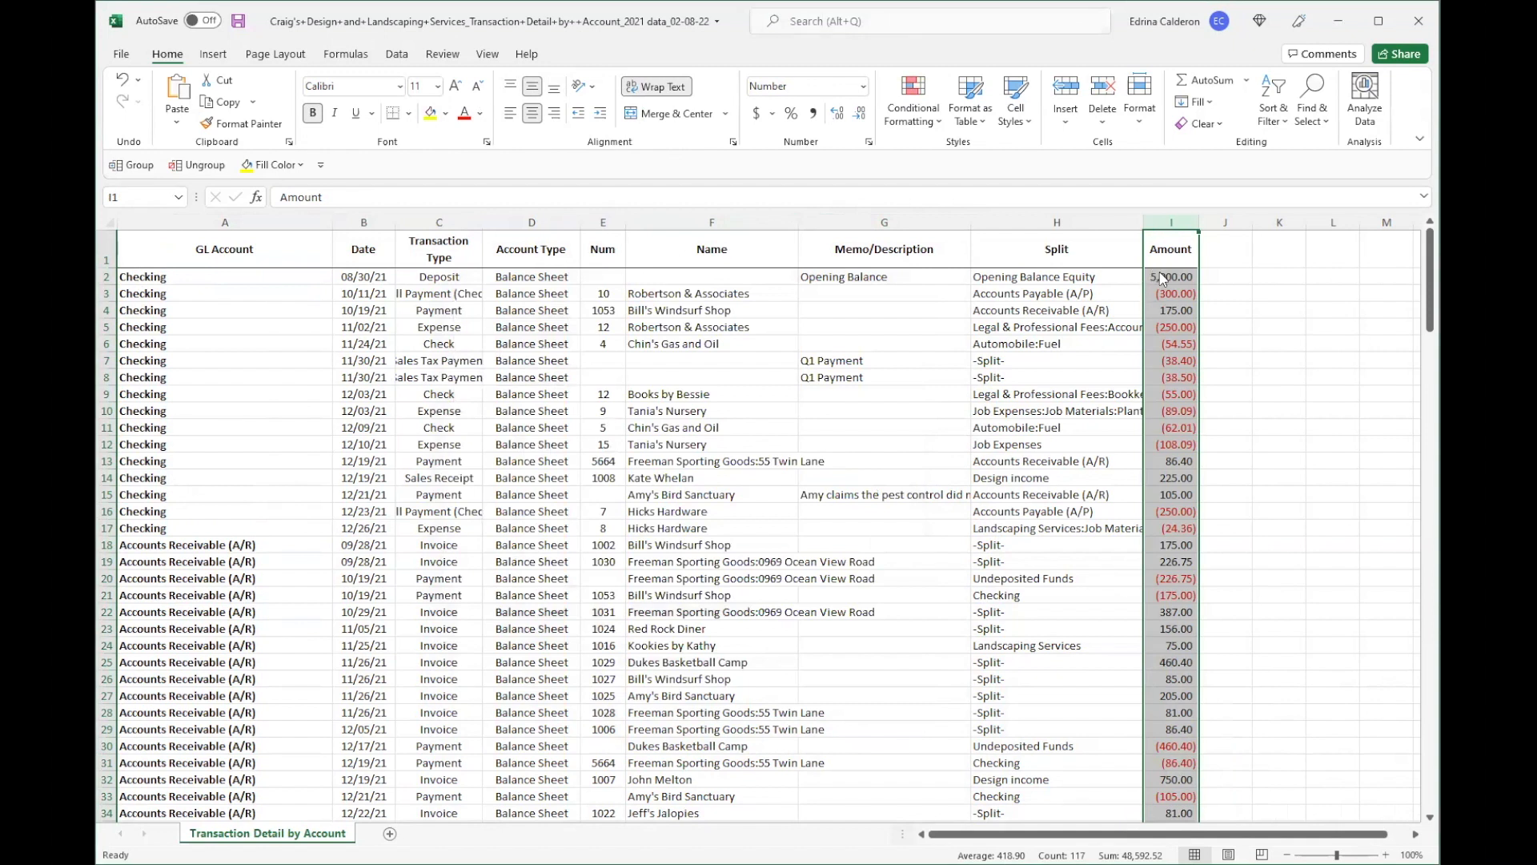
key(shift+F10)
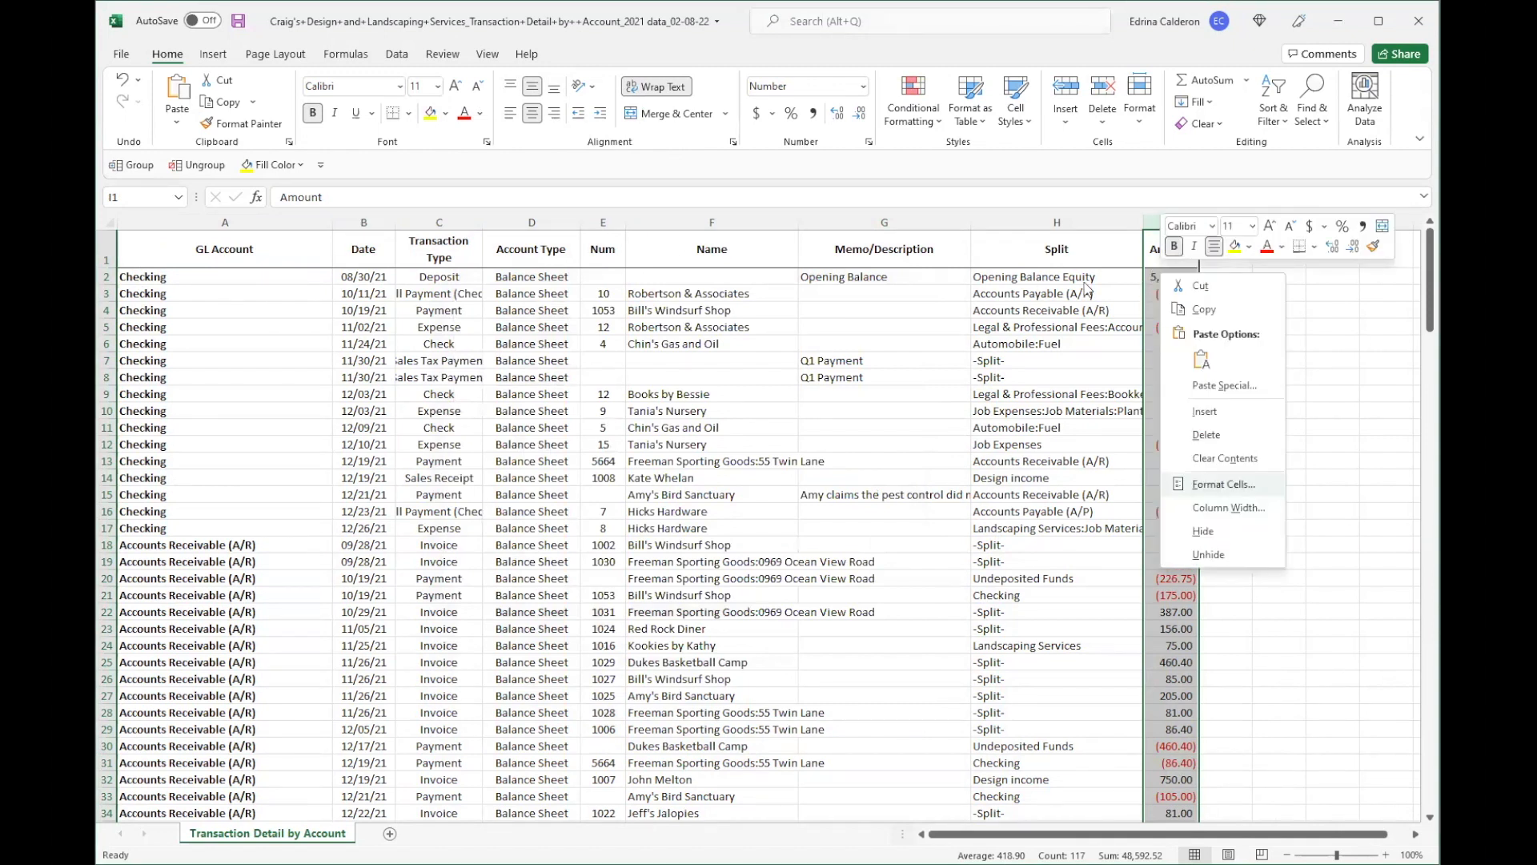
key(Return)
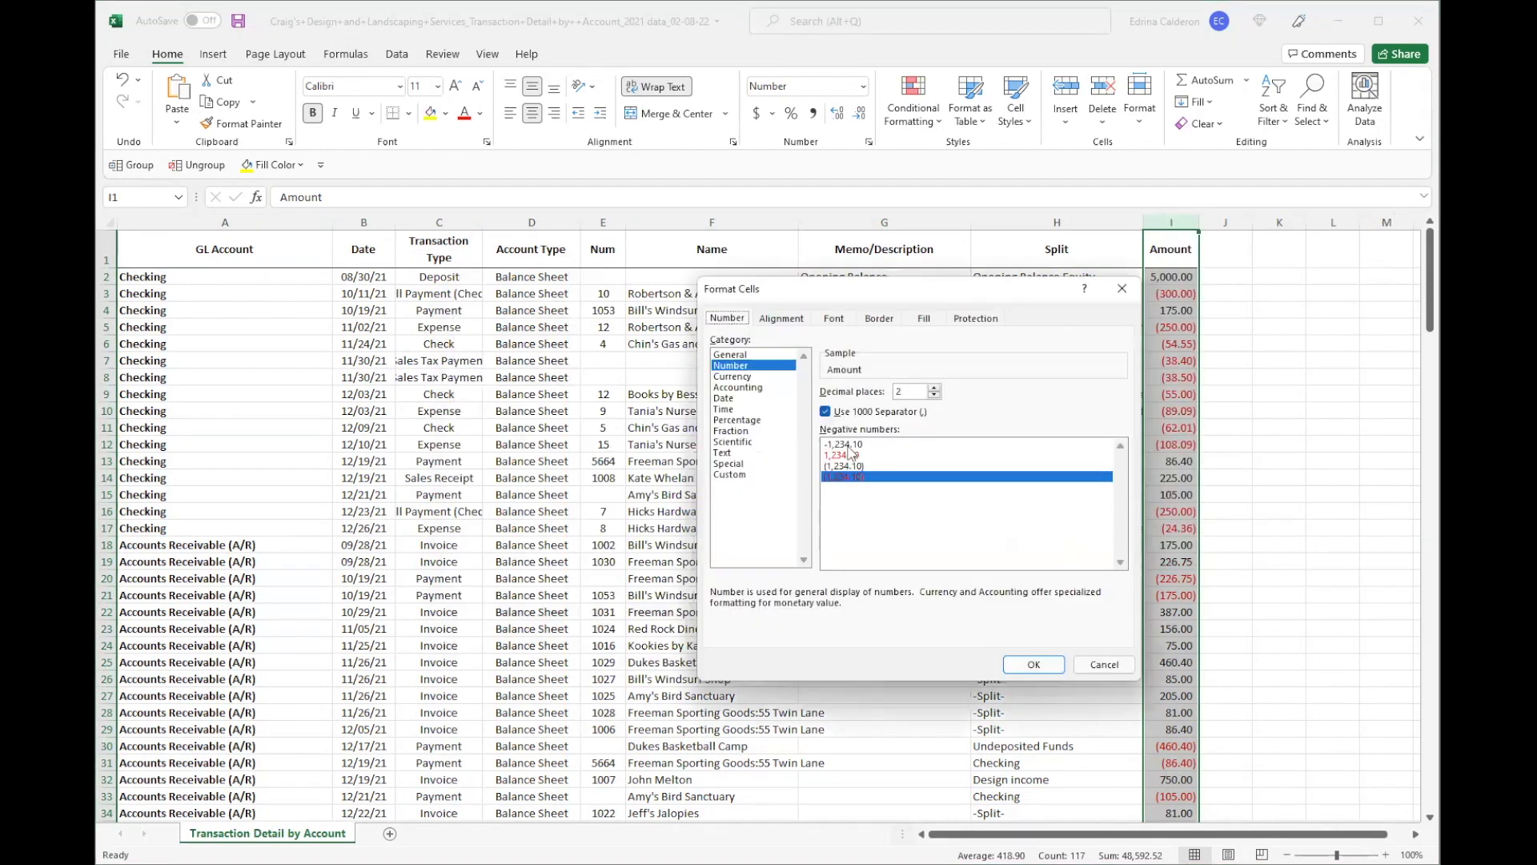
click(1097, 675)
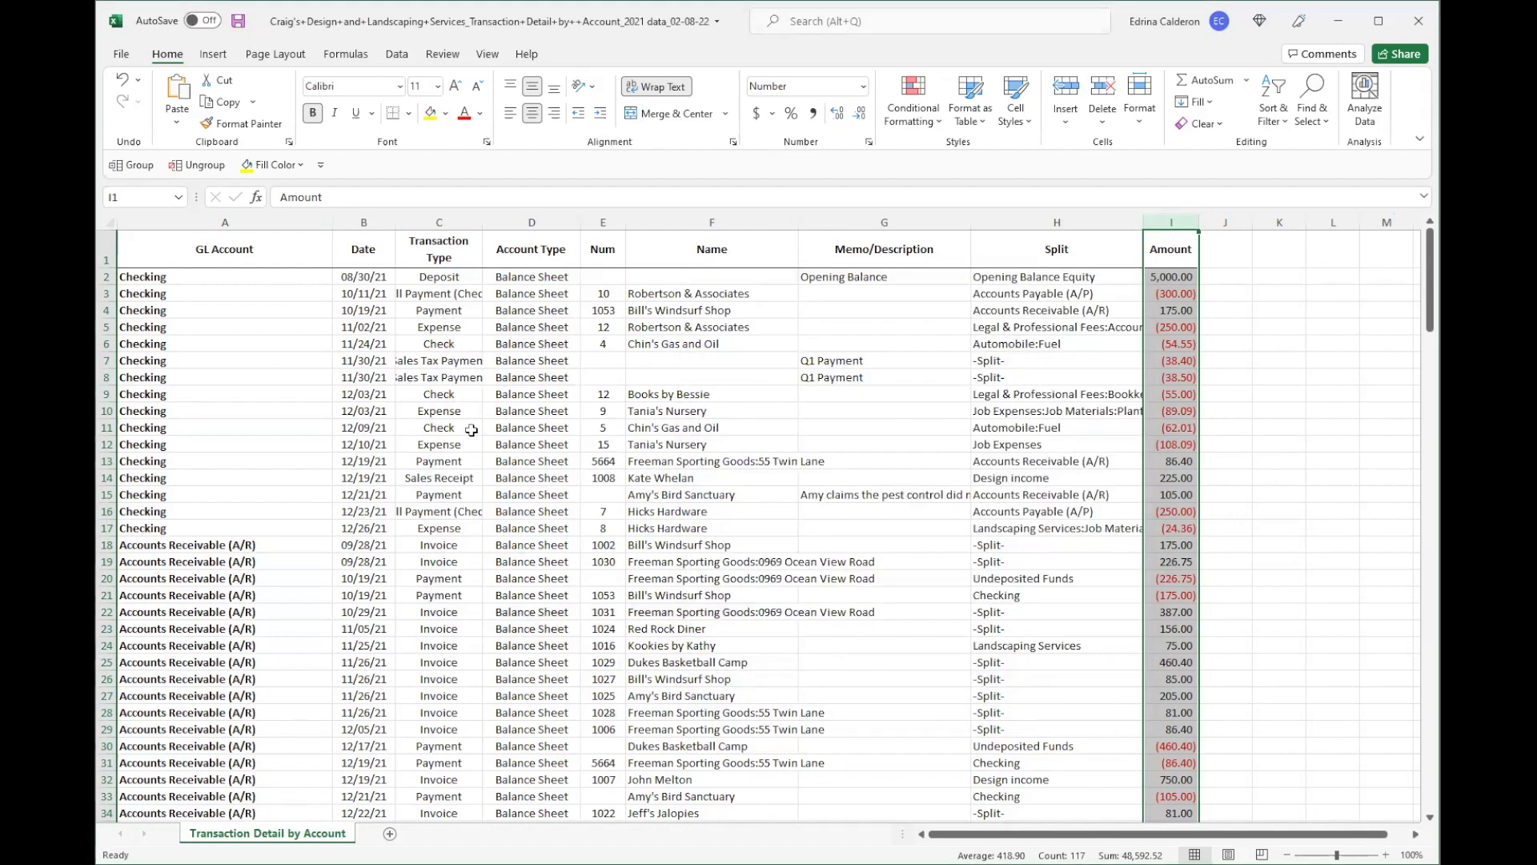
Step: Select the GL Account header cell and review the cleaned-up table from the first to the last row
click(304, 487)
click(214, 258)
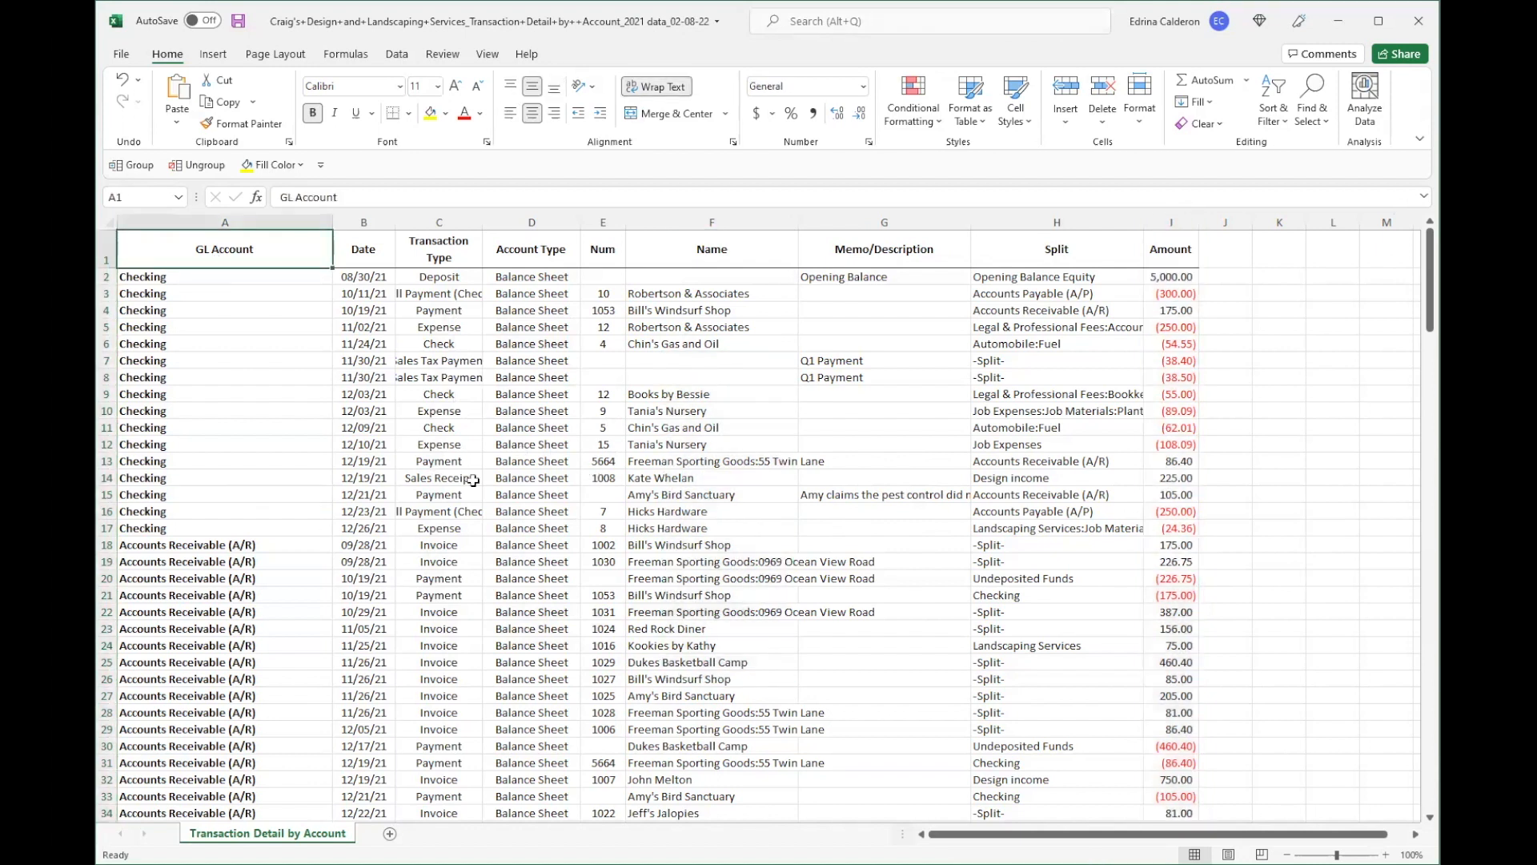
scroll(602, 494, down, 6)
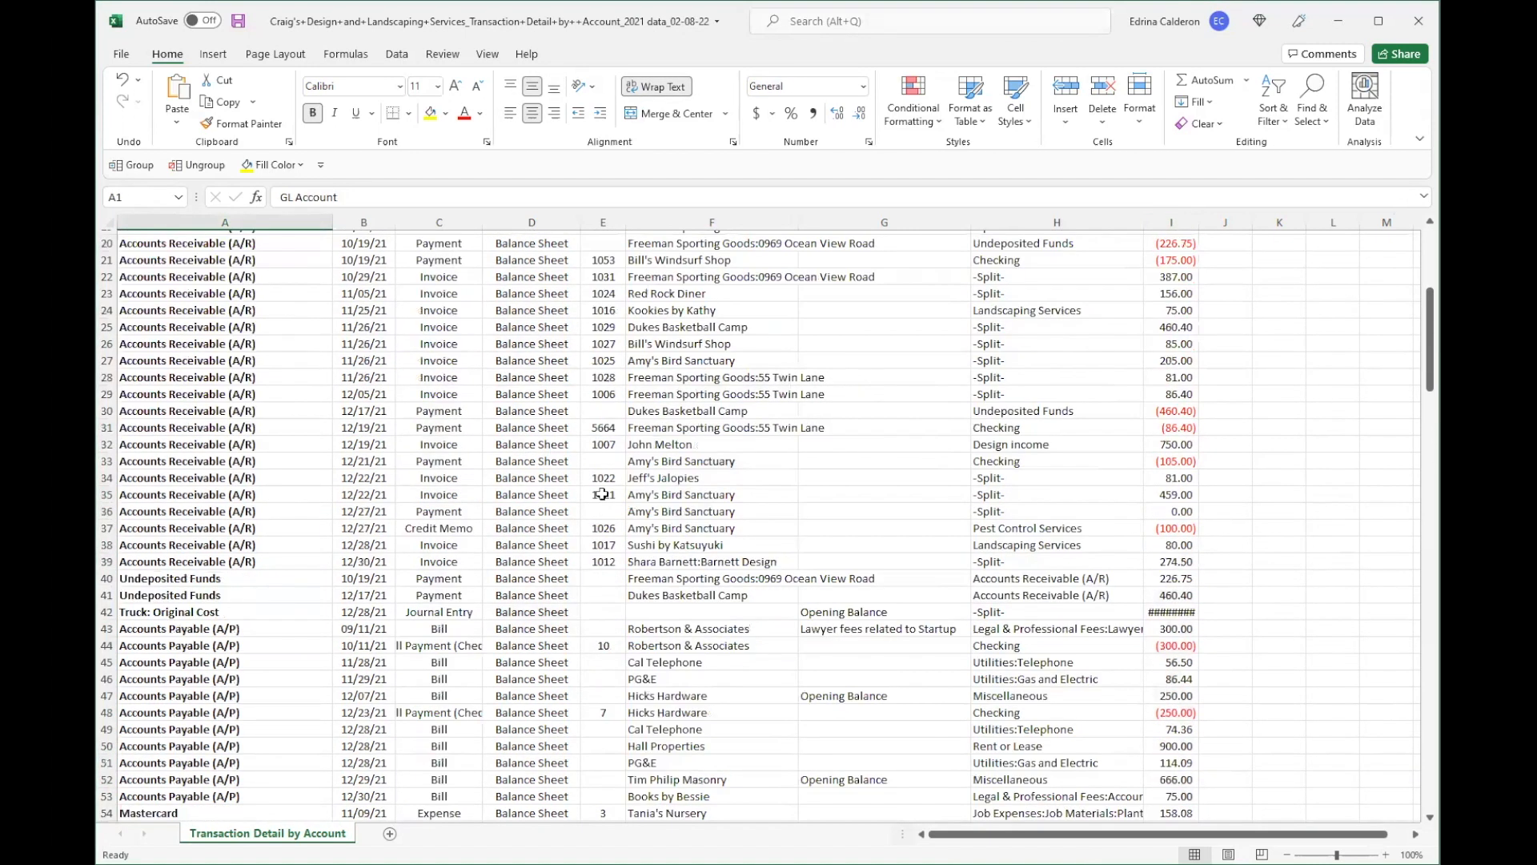
scroll(603, 494, down, 7)
scroll(600, 501, down, 15)
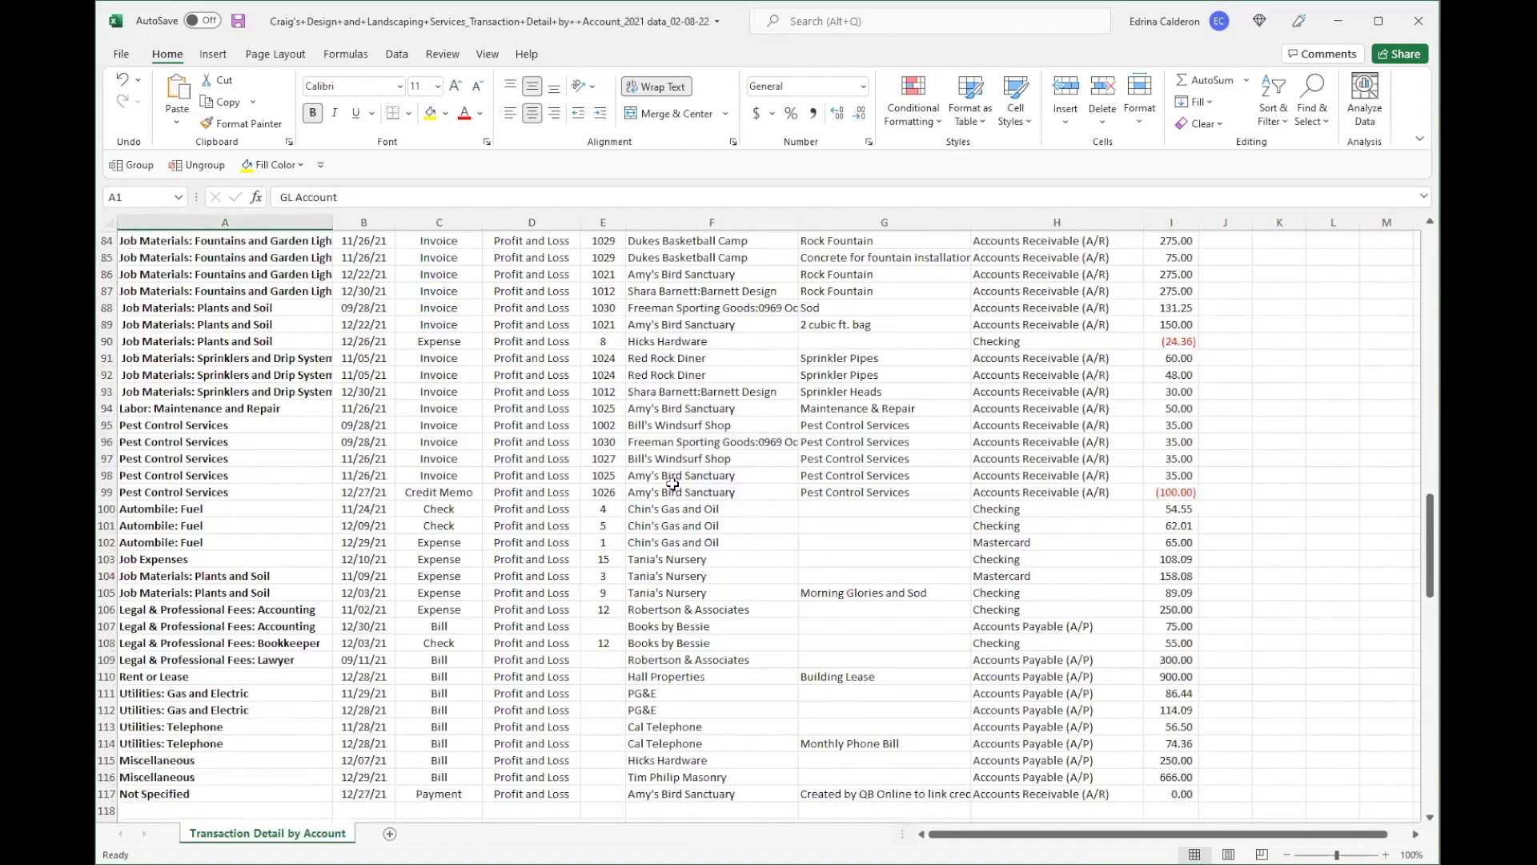
scroll(674, 485, down, 5)
scroll(678, 508, up, 20)
scroll(800, 448, up, 13)
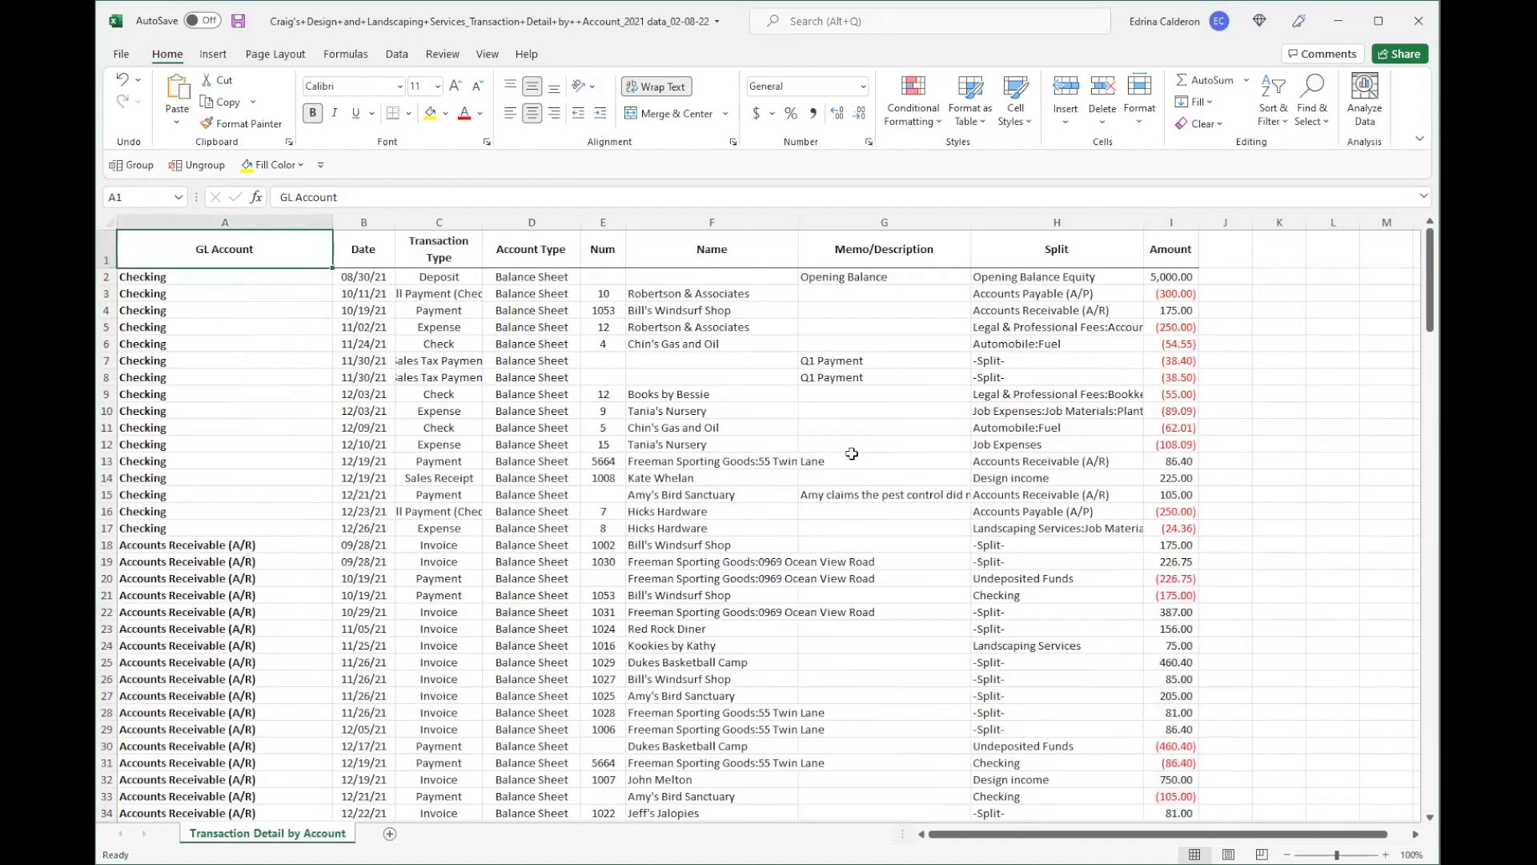
scroll(579, 477, down, 10)
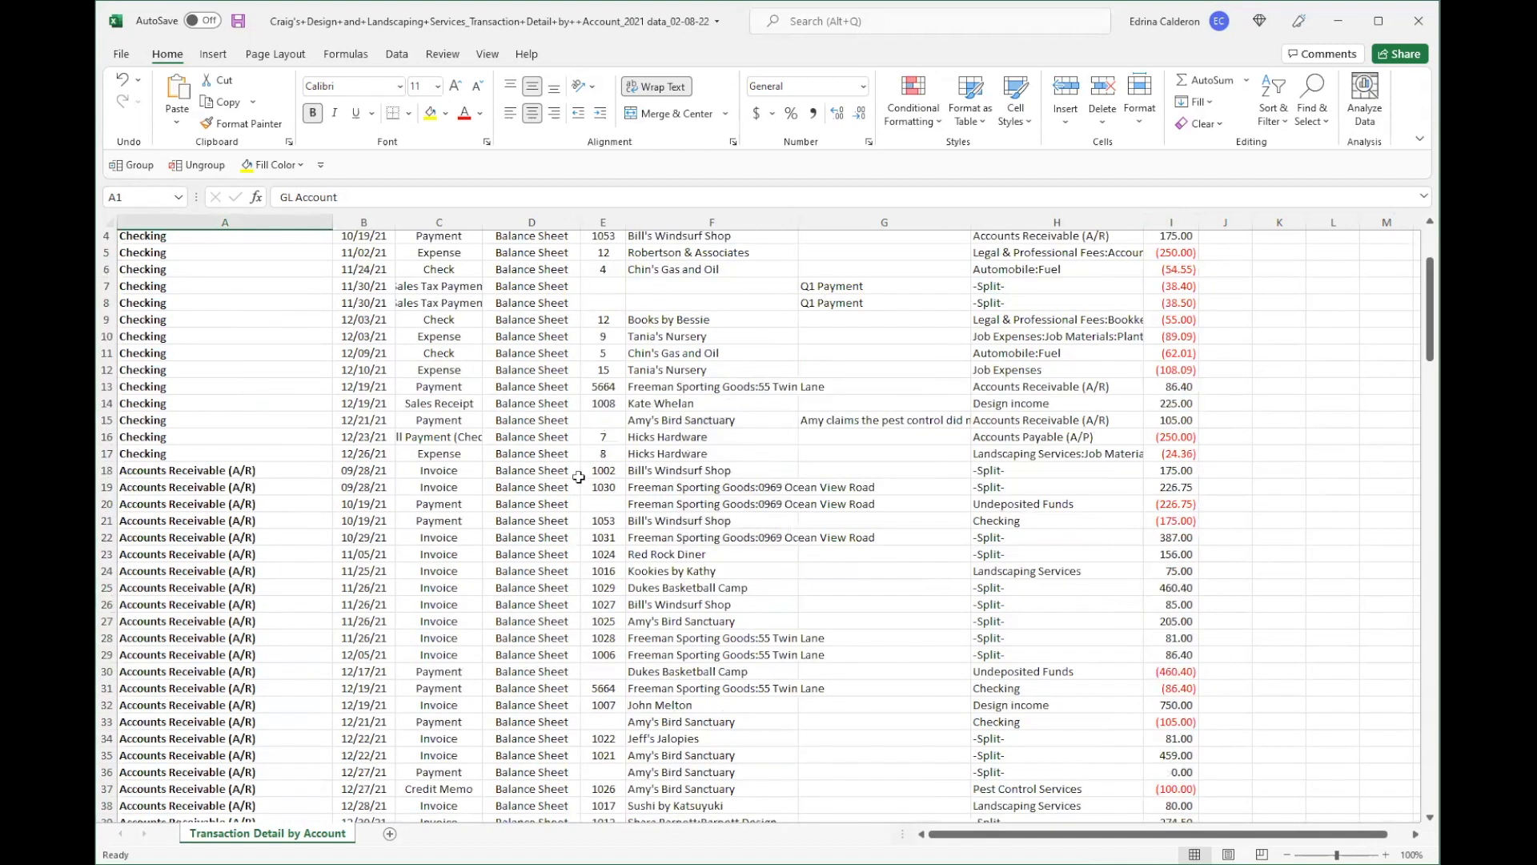
scroll(577, 478, down, 13)
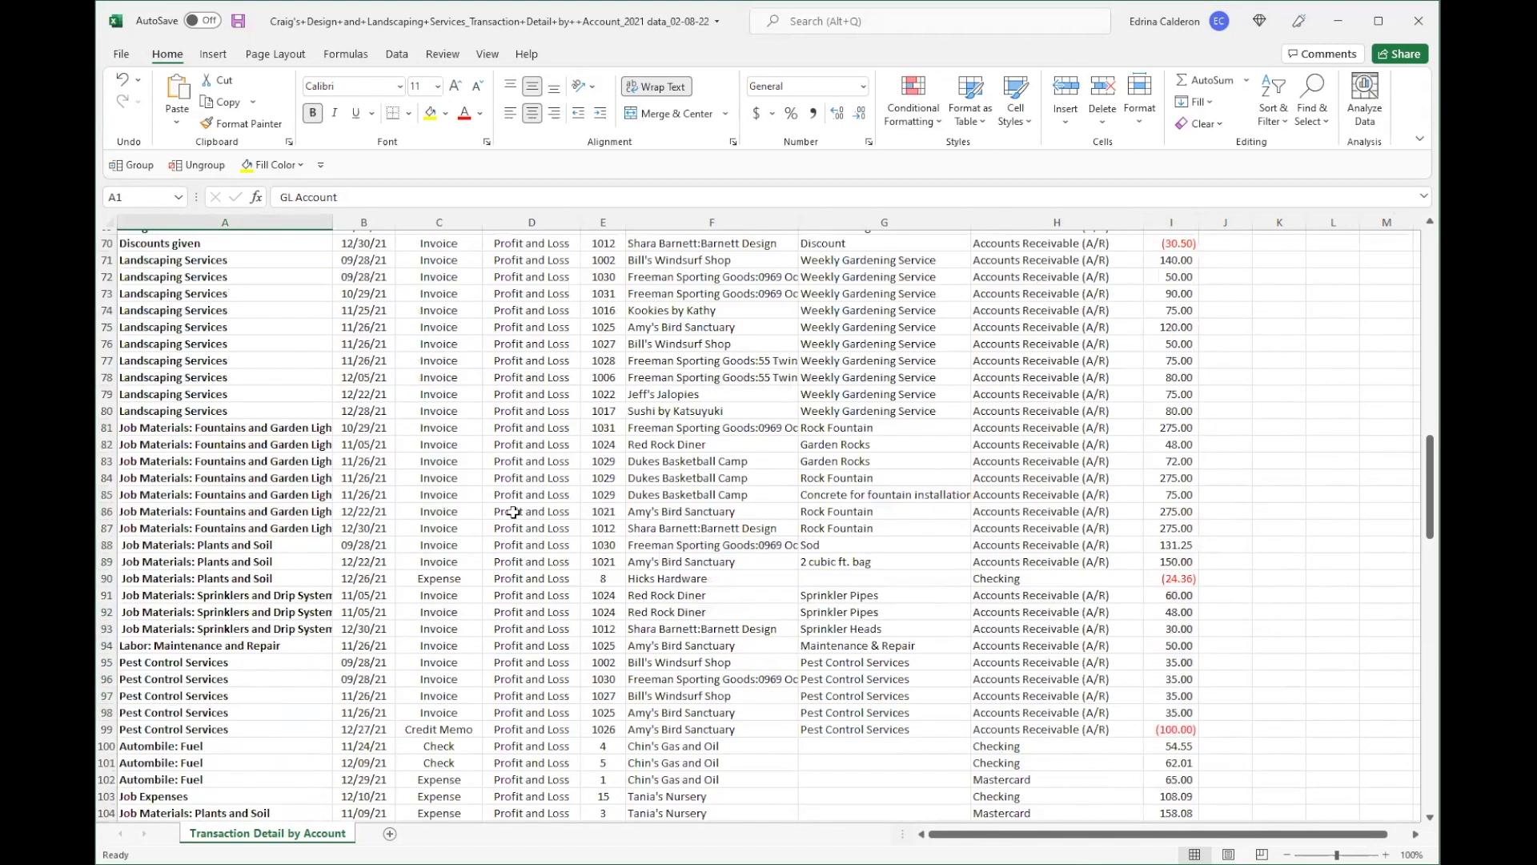
Step: Fit the Amount column to its contents and review the GL Account names and amounts throughout the table
scroll(269, 439, down, 3)
click(260, 381)
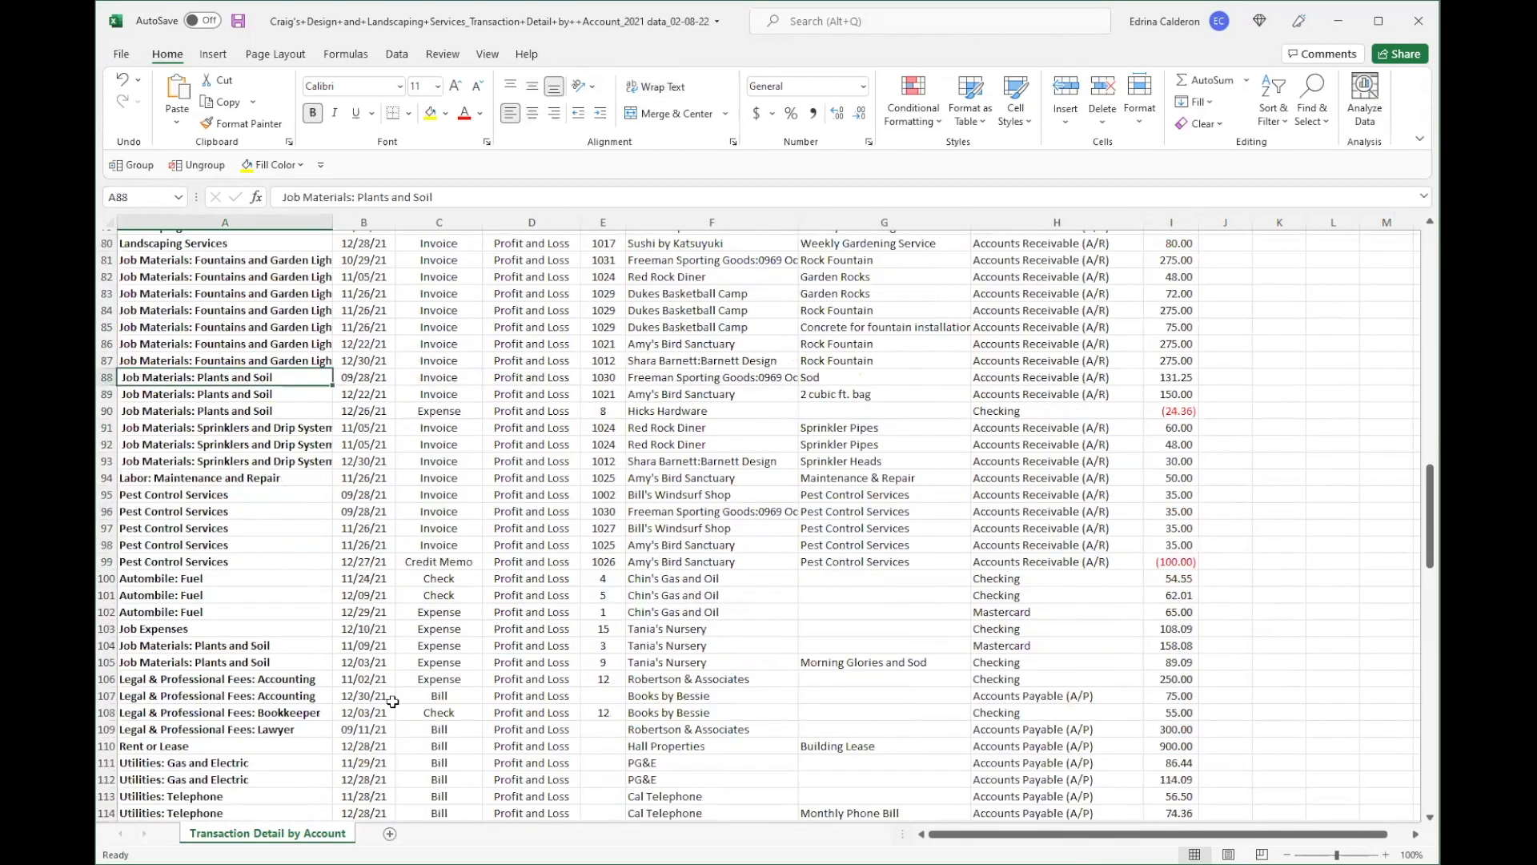
scroll(434, 696, down, 3)
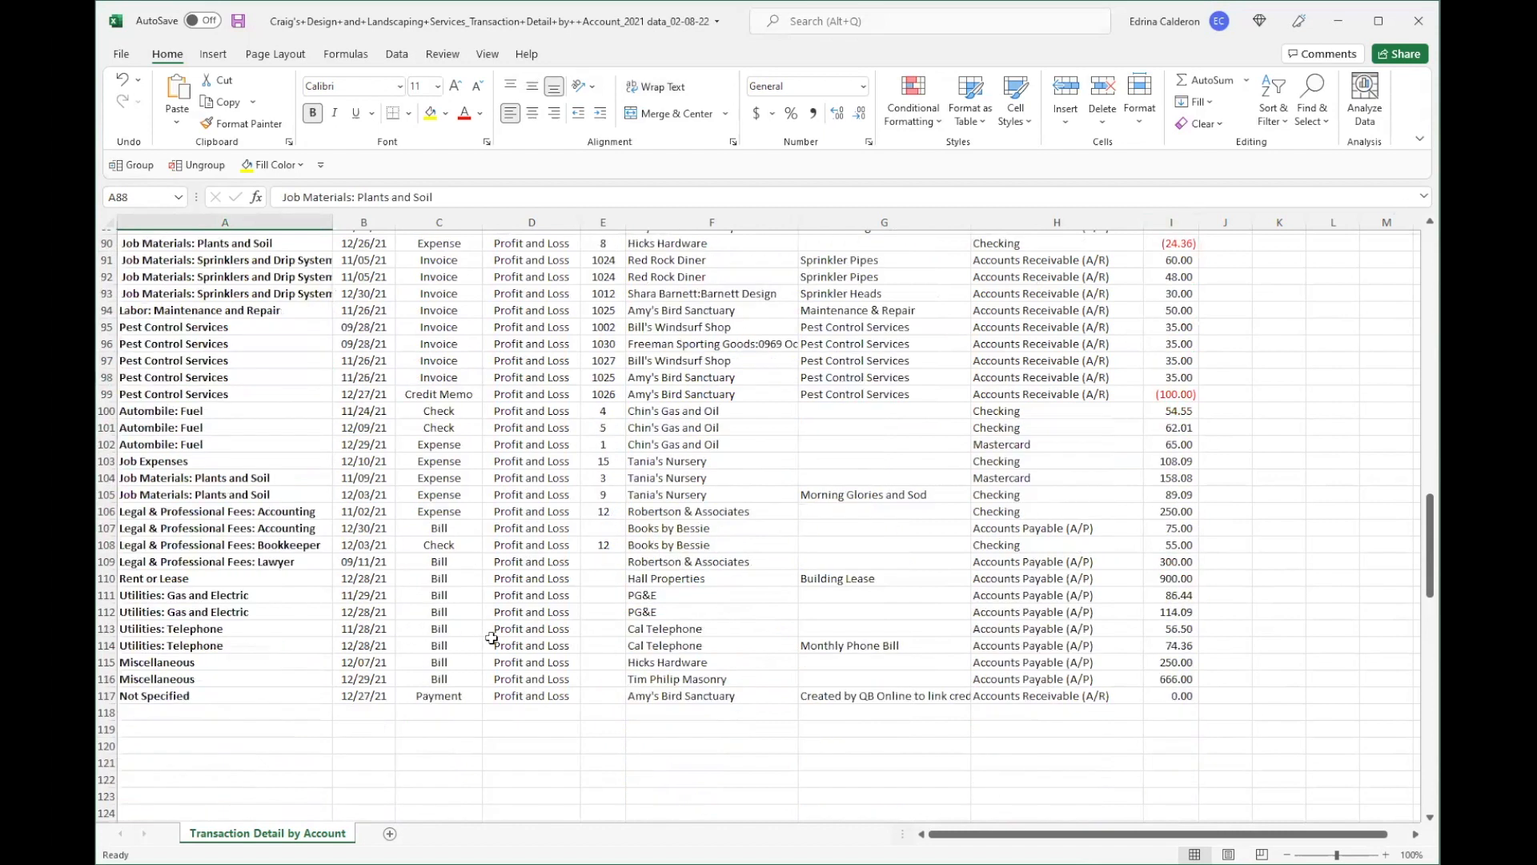
scroll(493, 632, up, 7)
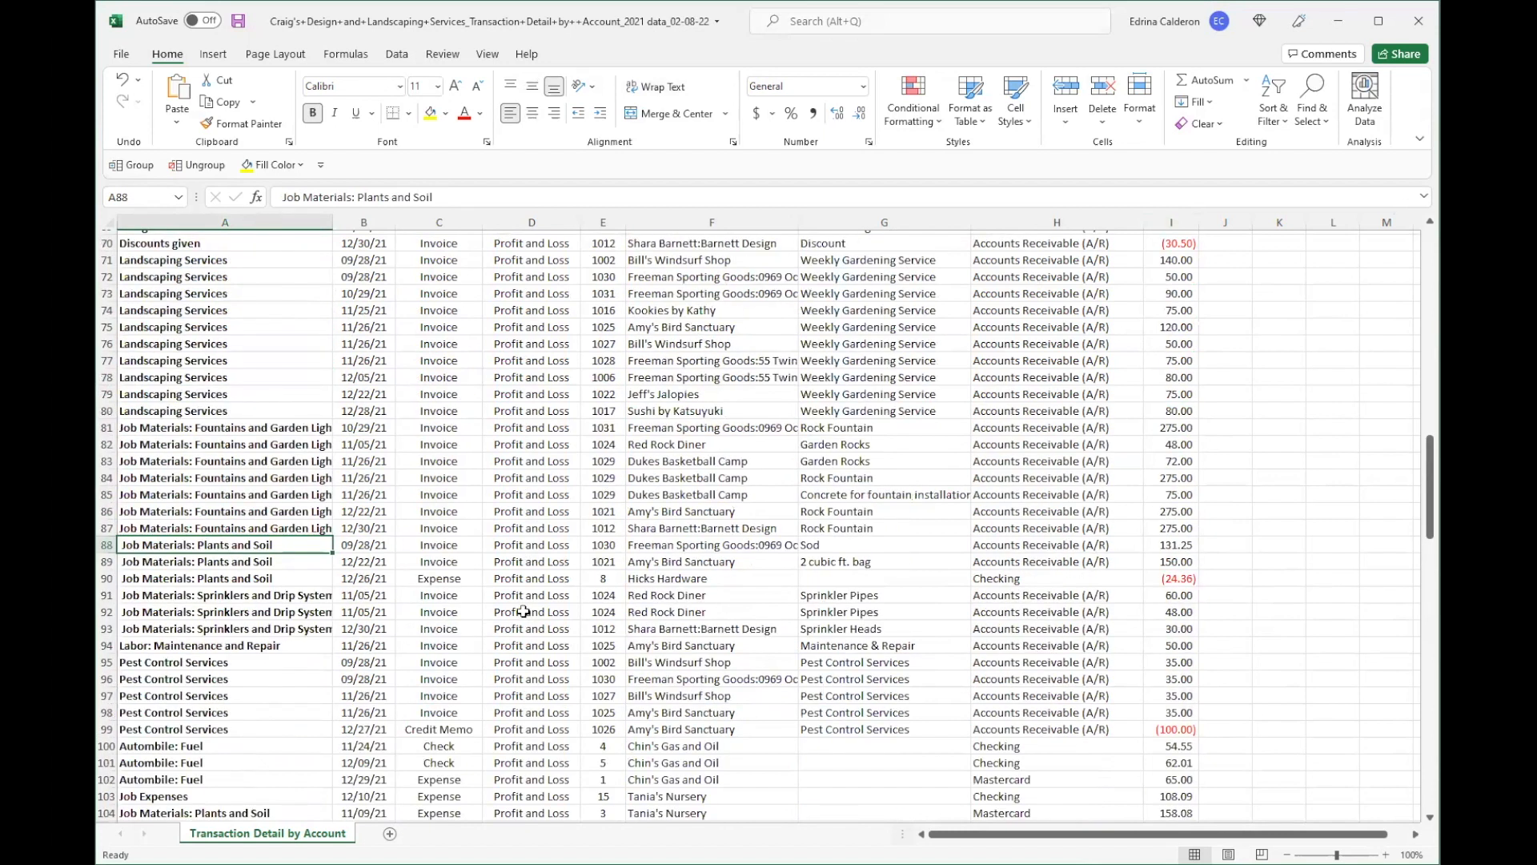
scroll(517, 616, up, 20)
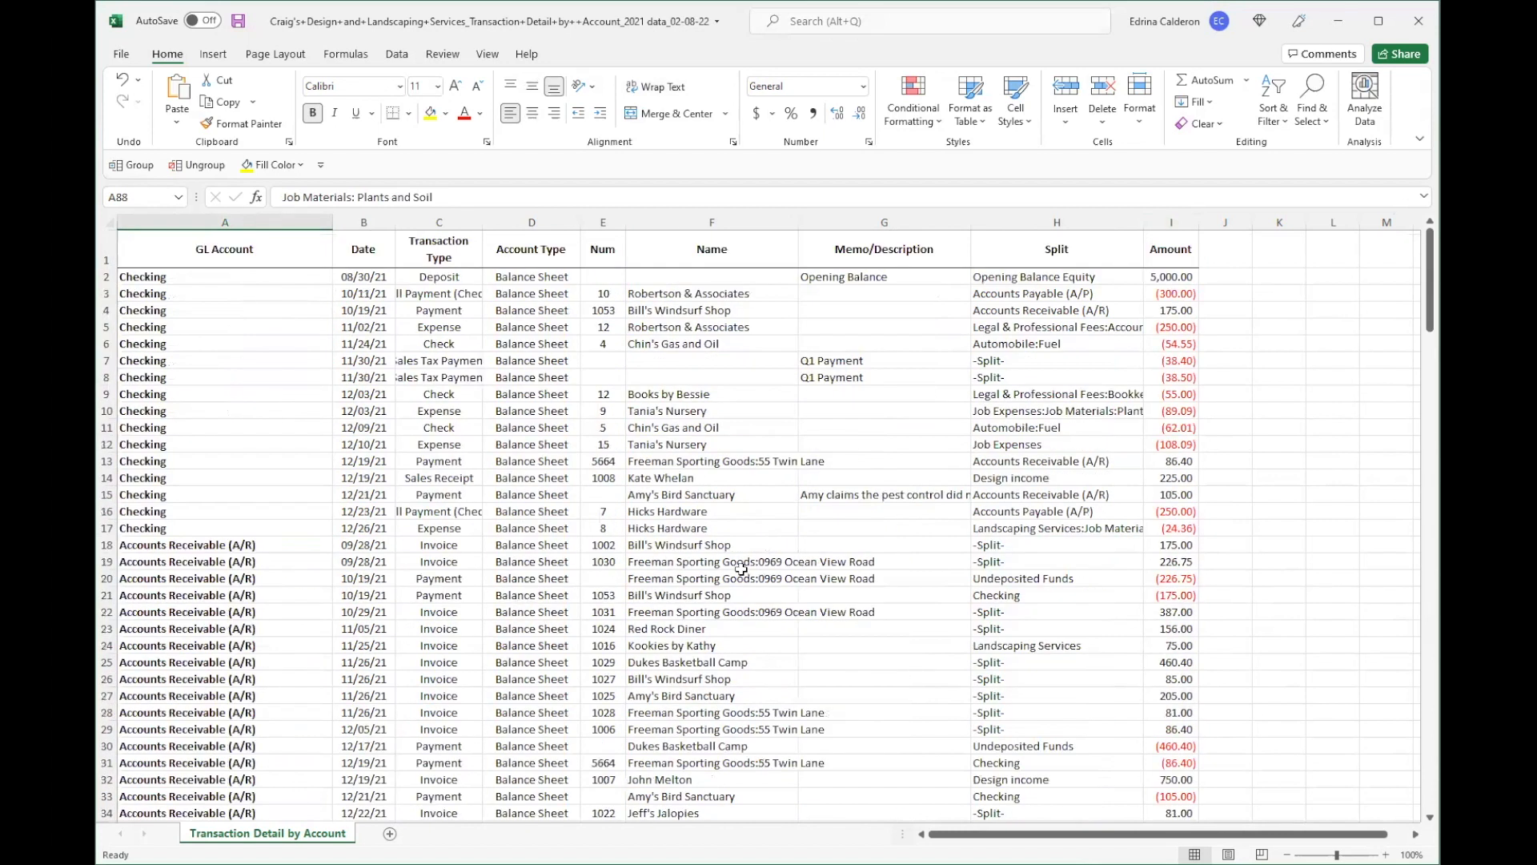
double_click(1198, 224)
scroll(1172, 345, down, 13)
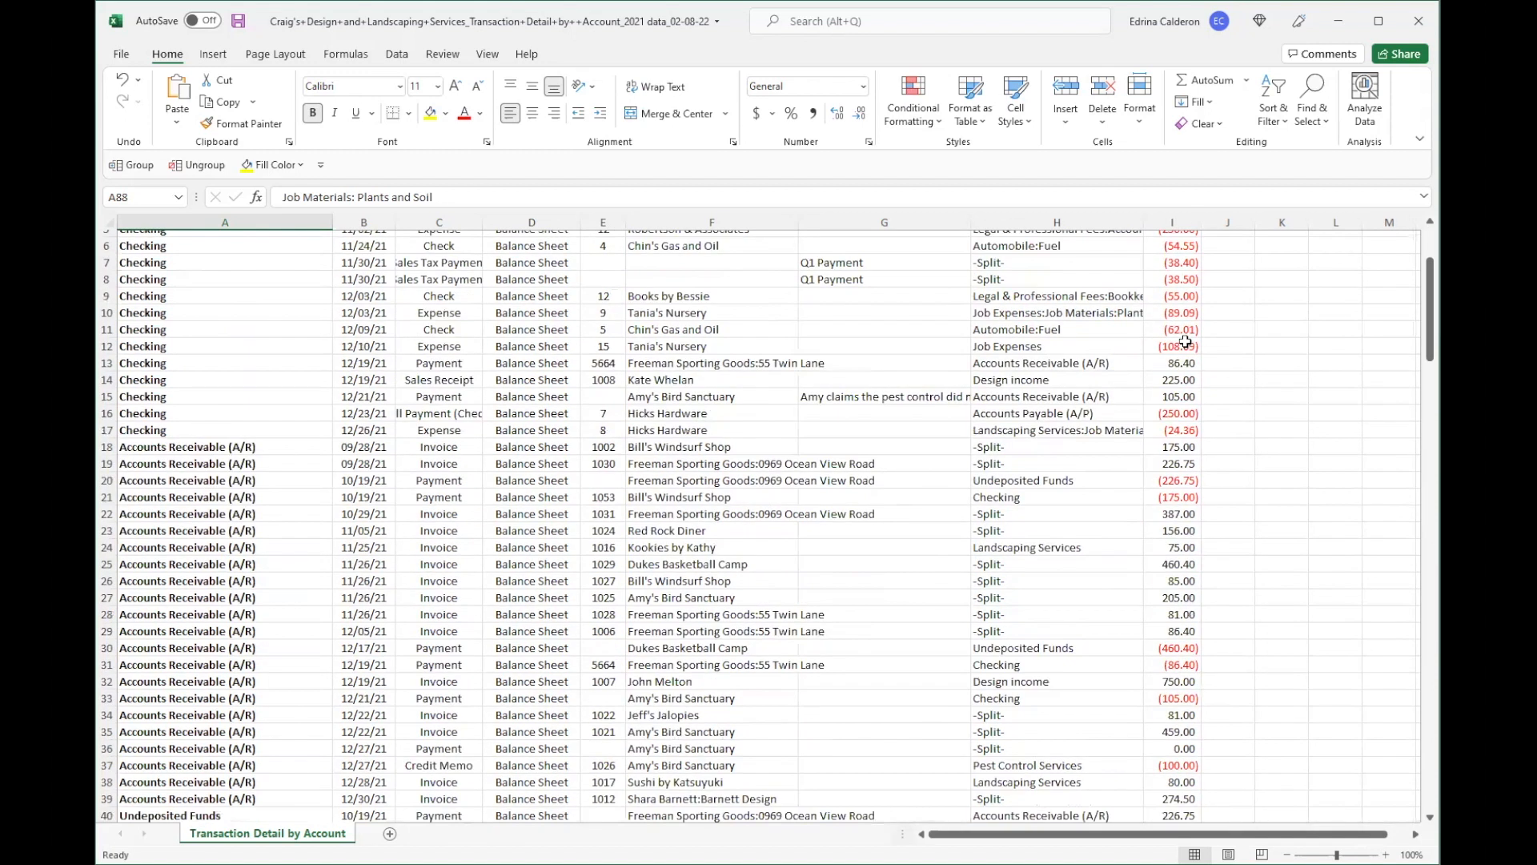
scroll(1179, 428, down, 6)
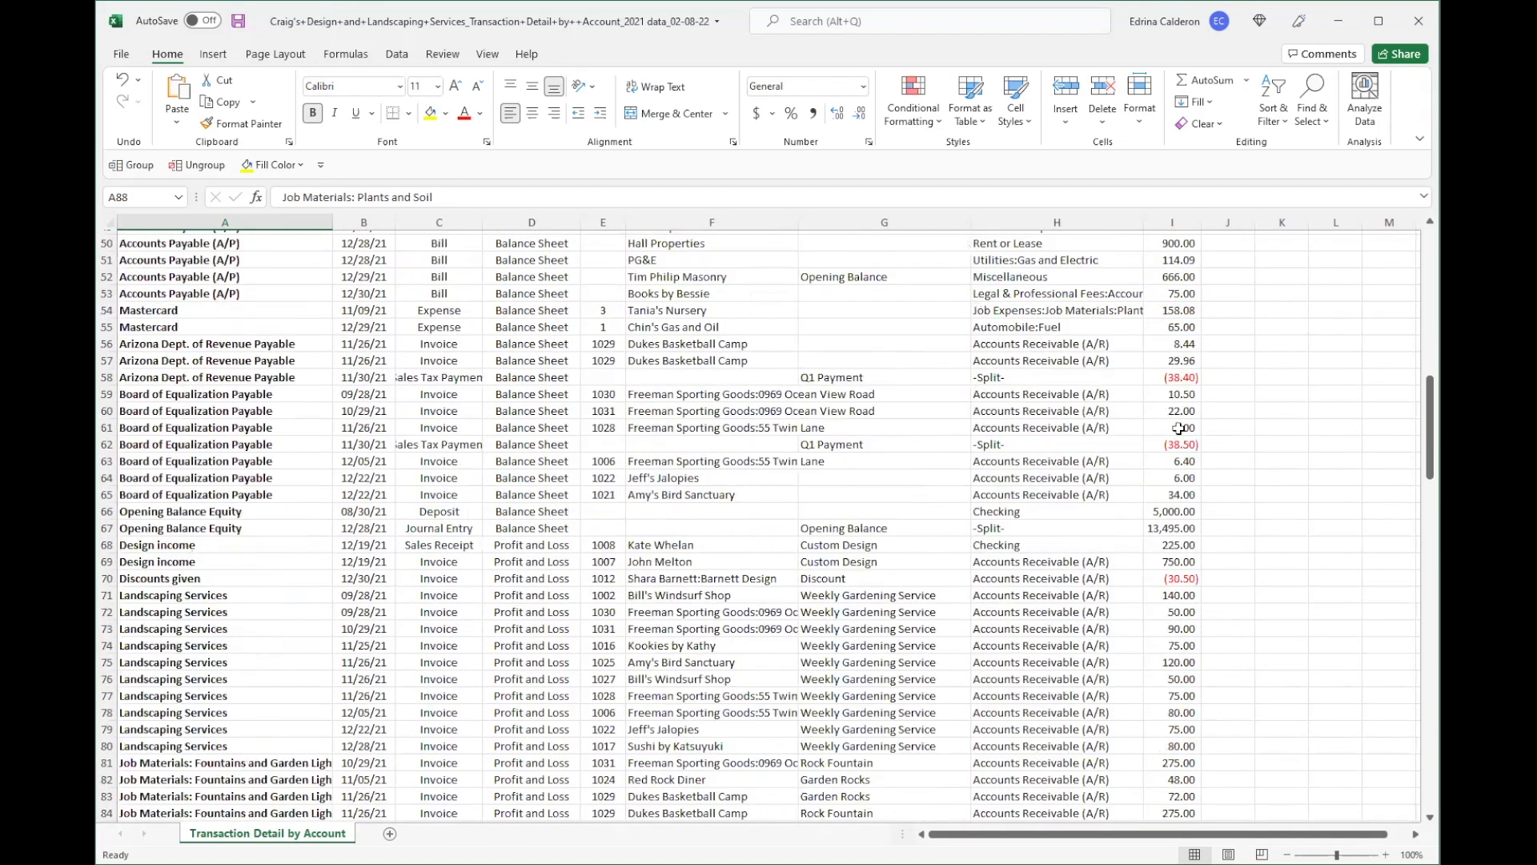
scroll(1178, 429, down, 6)
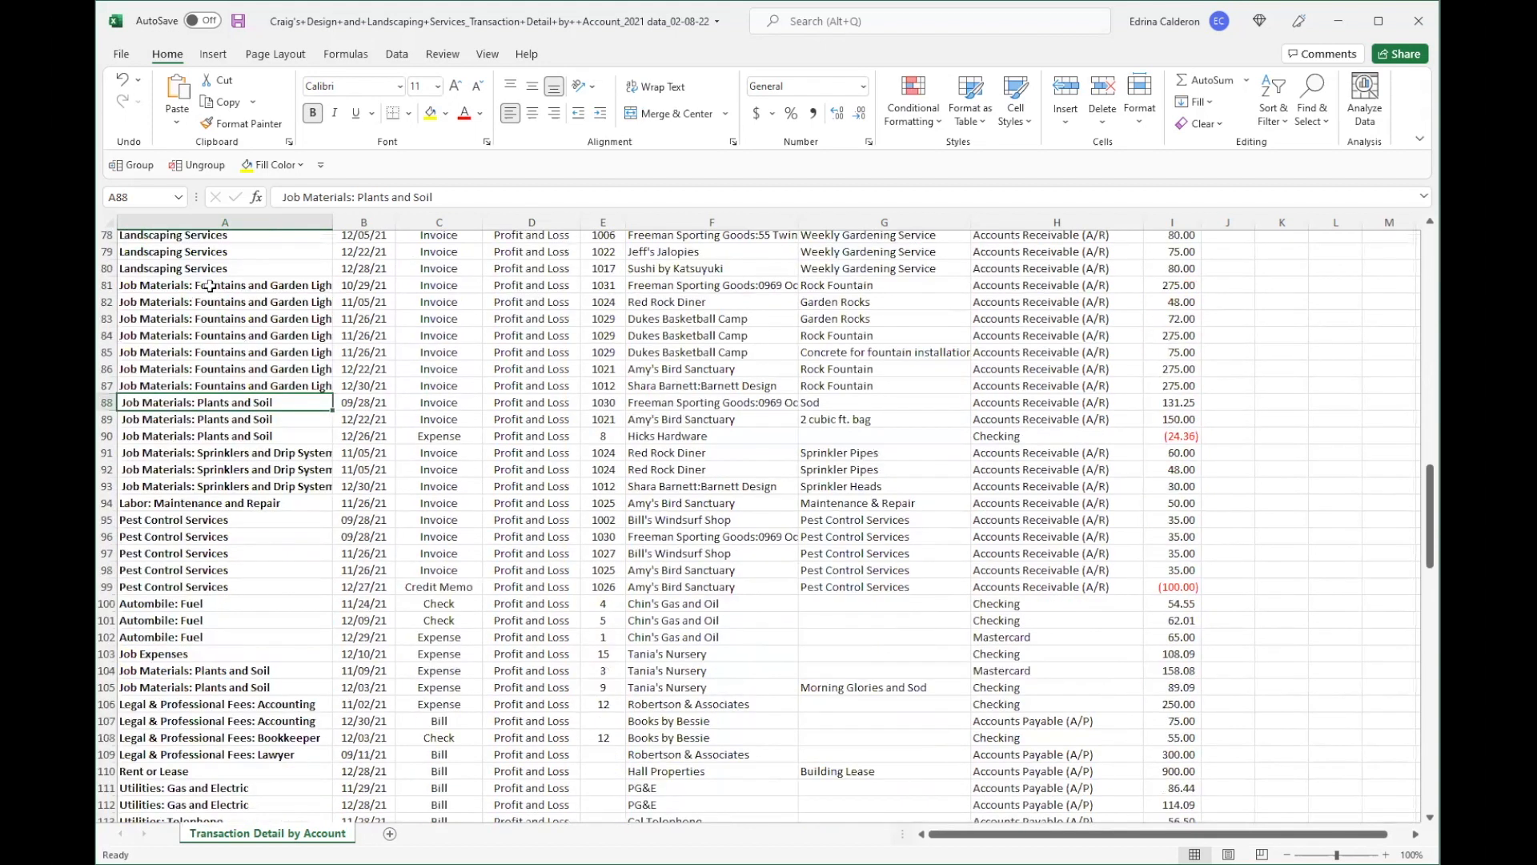
scroll(120, 320, down, 1)
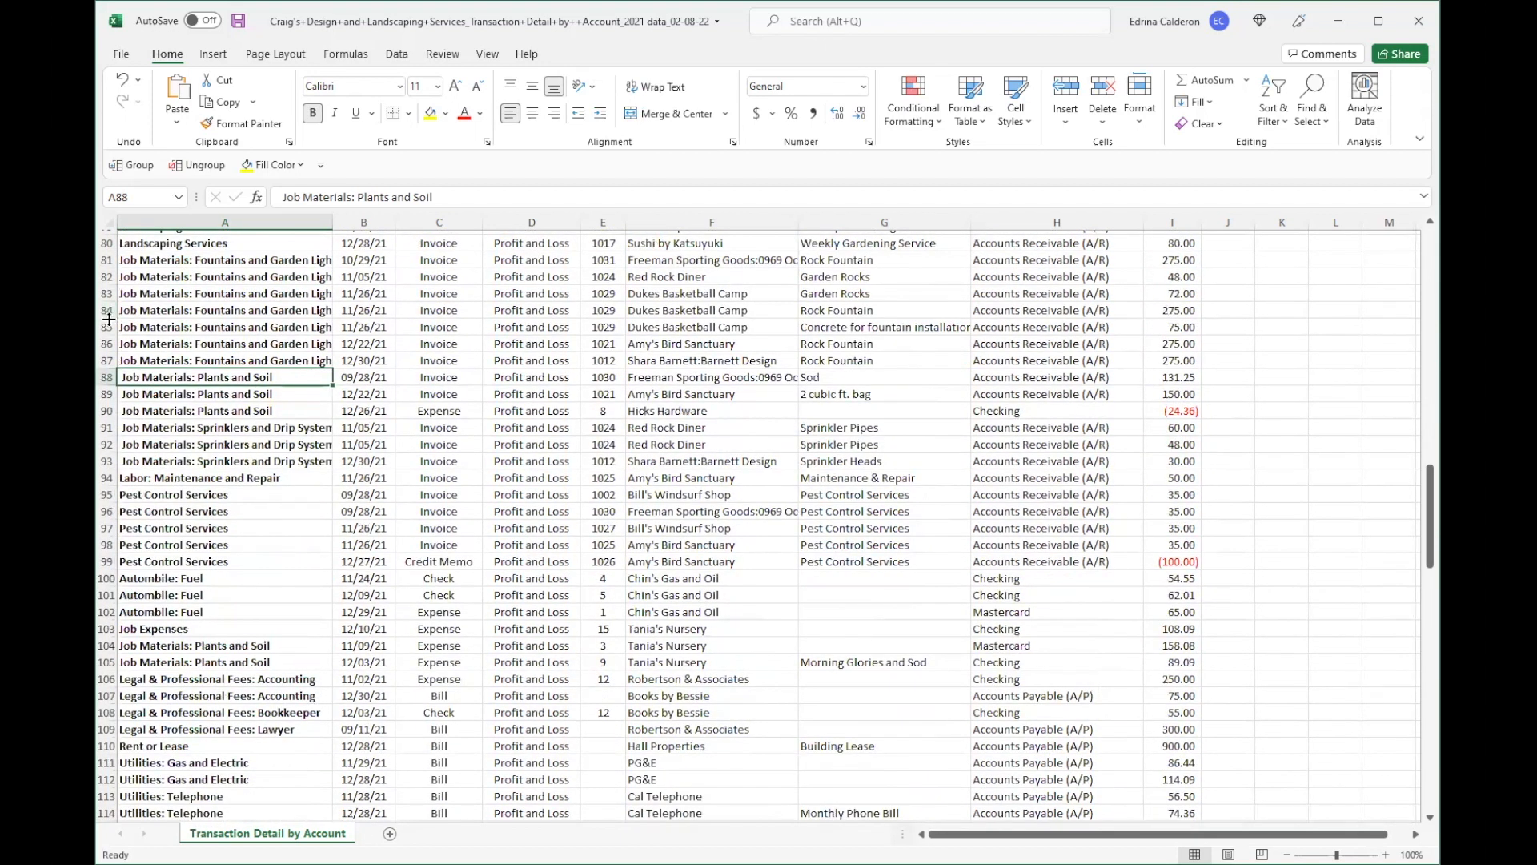
scroll(696, 417, up, 20)
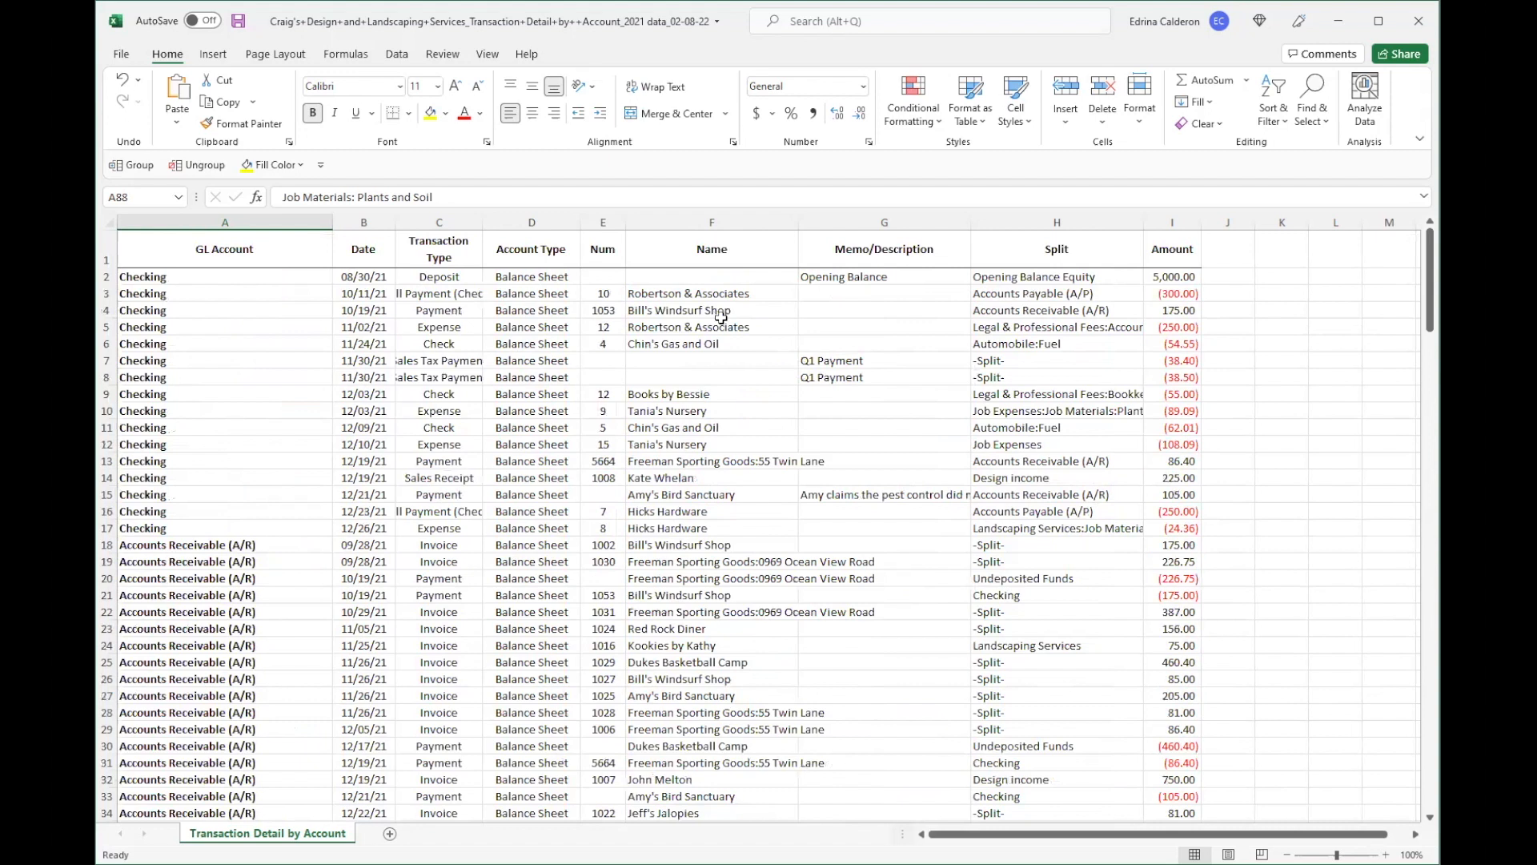
Step: Turn on filtering for the table so every header cell has a filter control
click(745, 252)
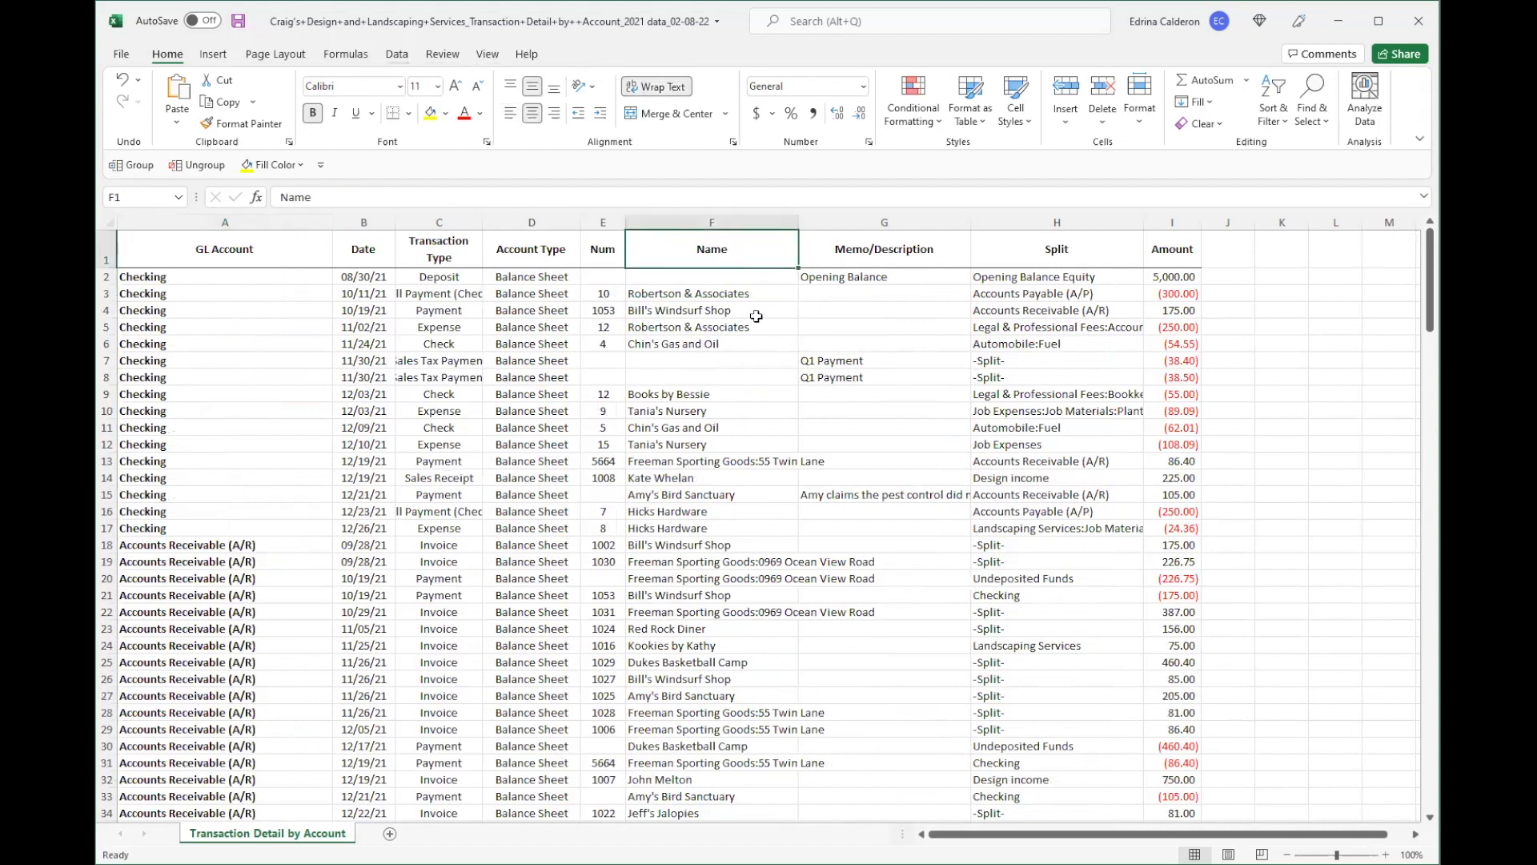
click(397, 55)
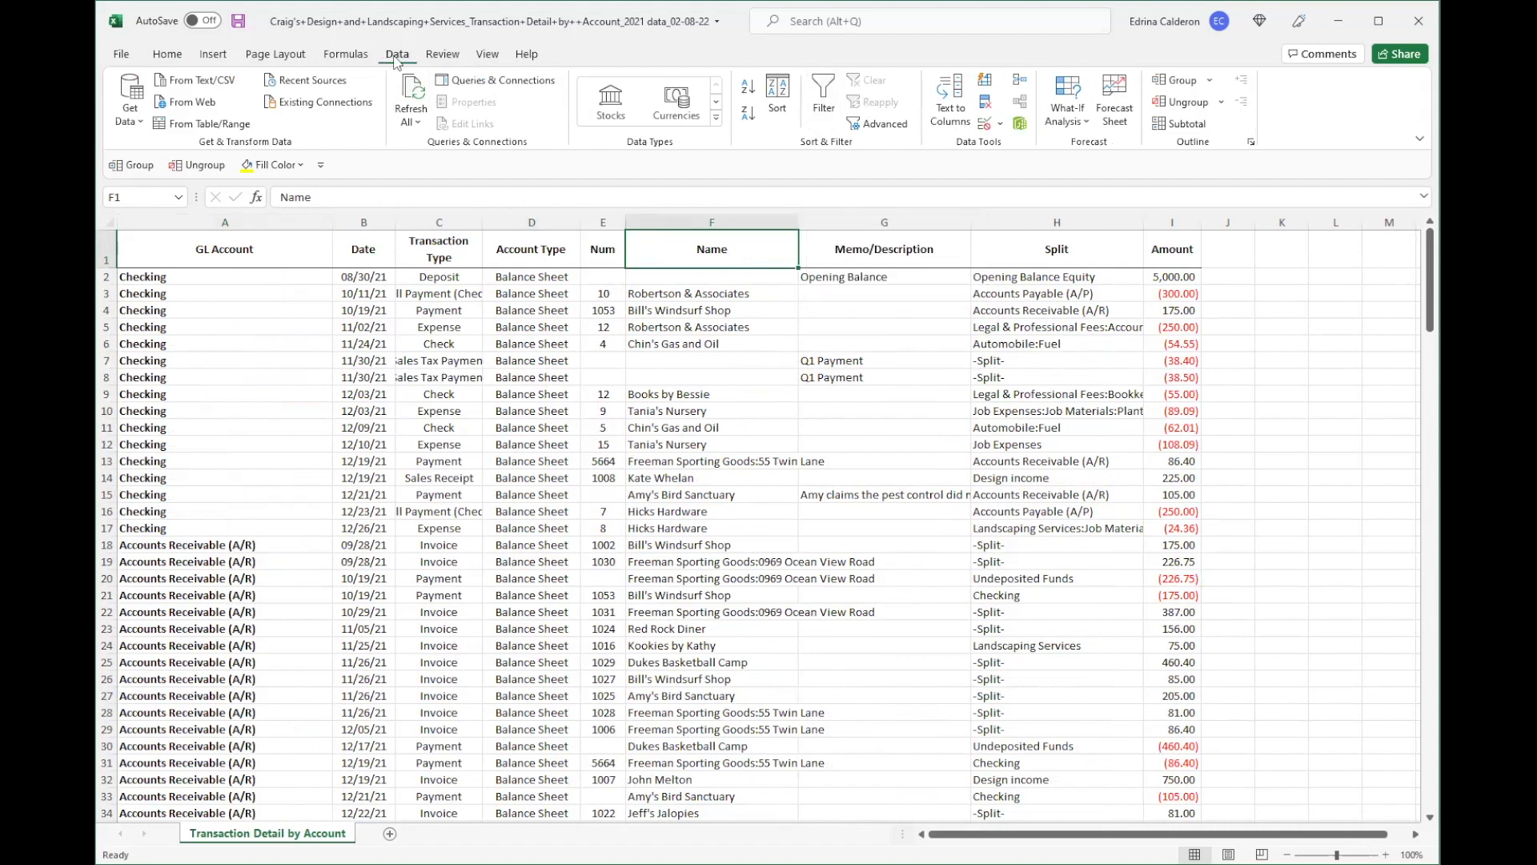
click(682, 665)
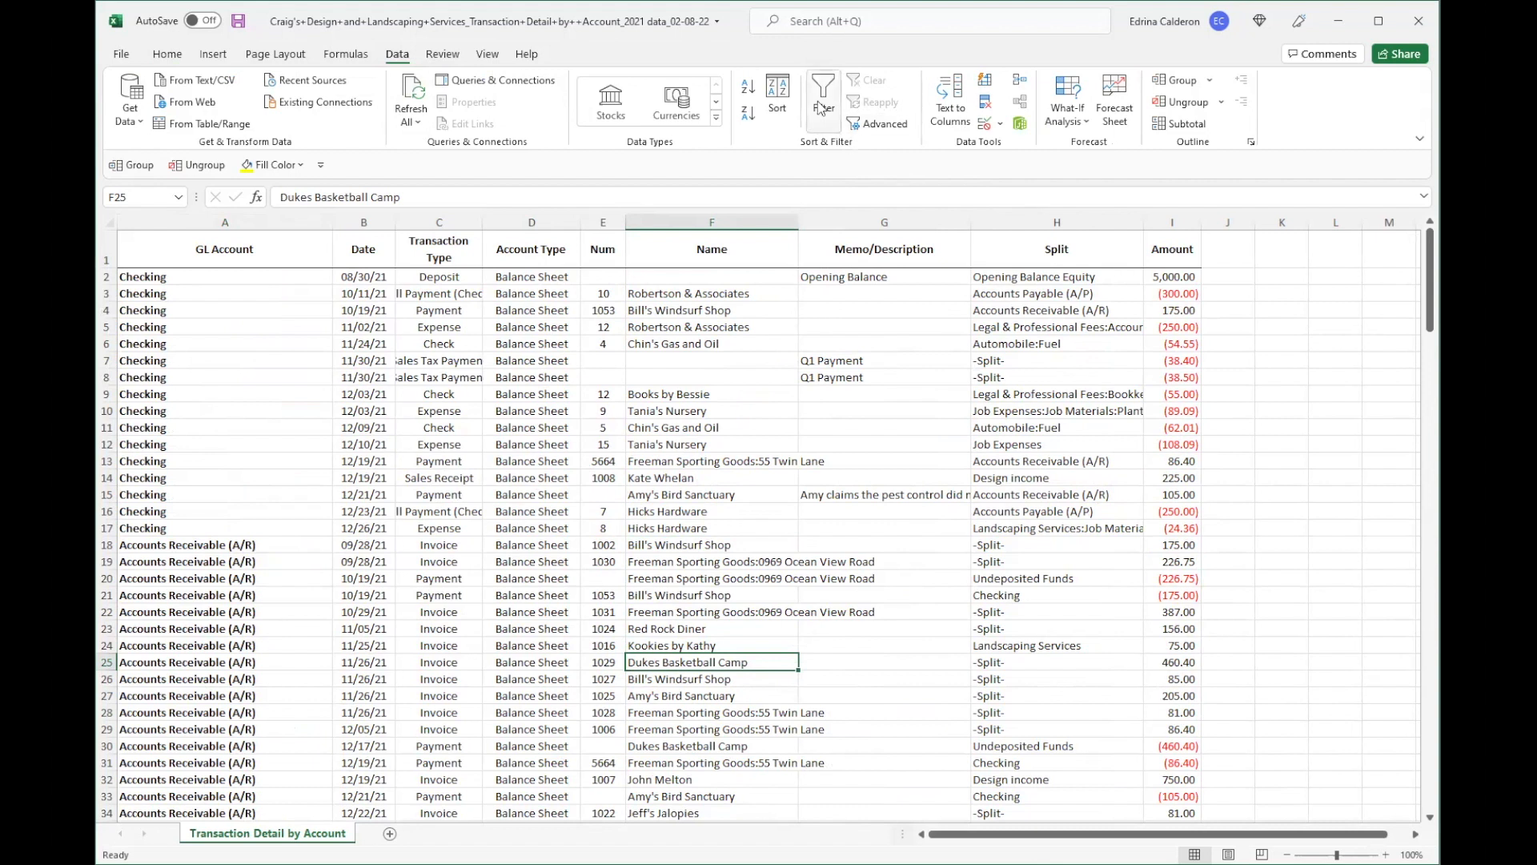
click(821, 108)
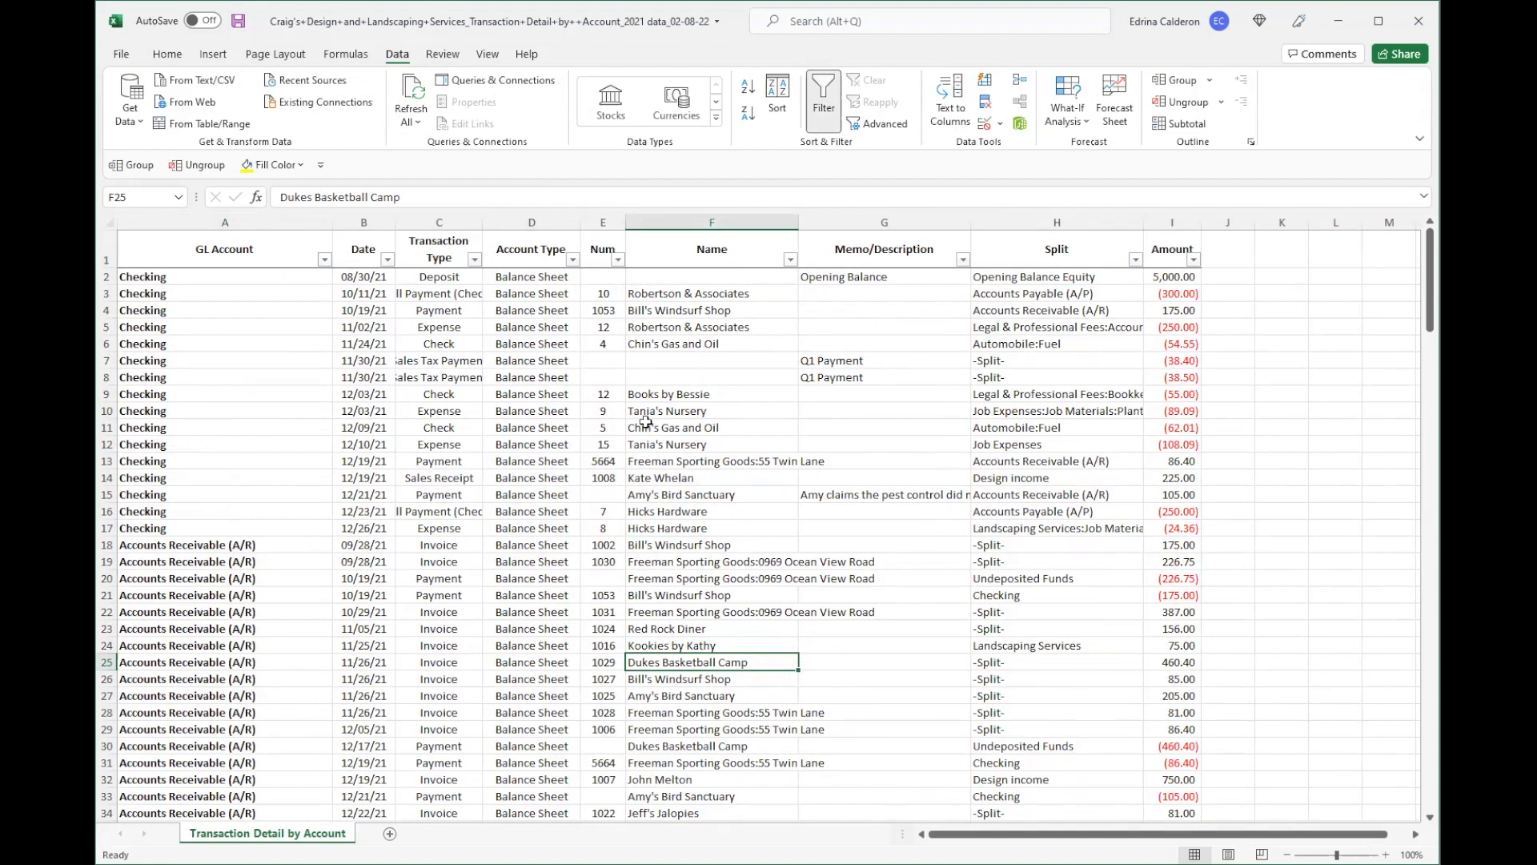
scroll(736, 464, down, 19)
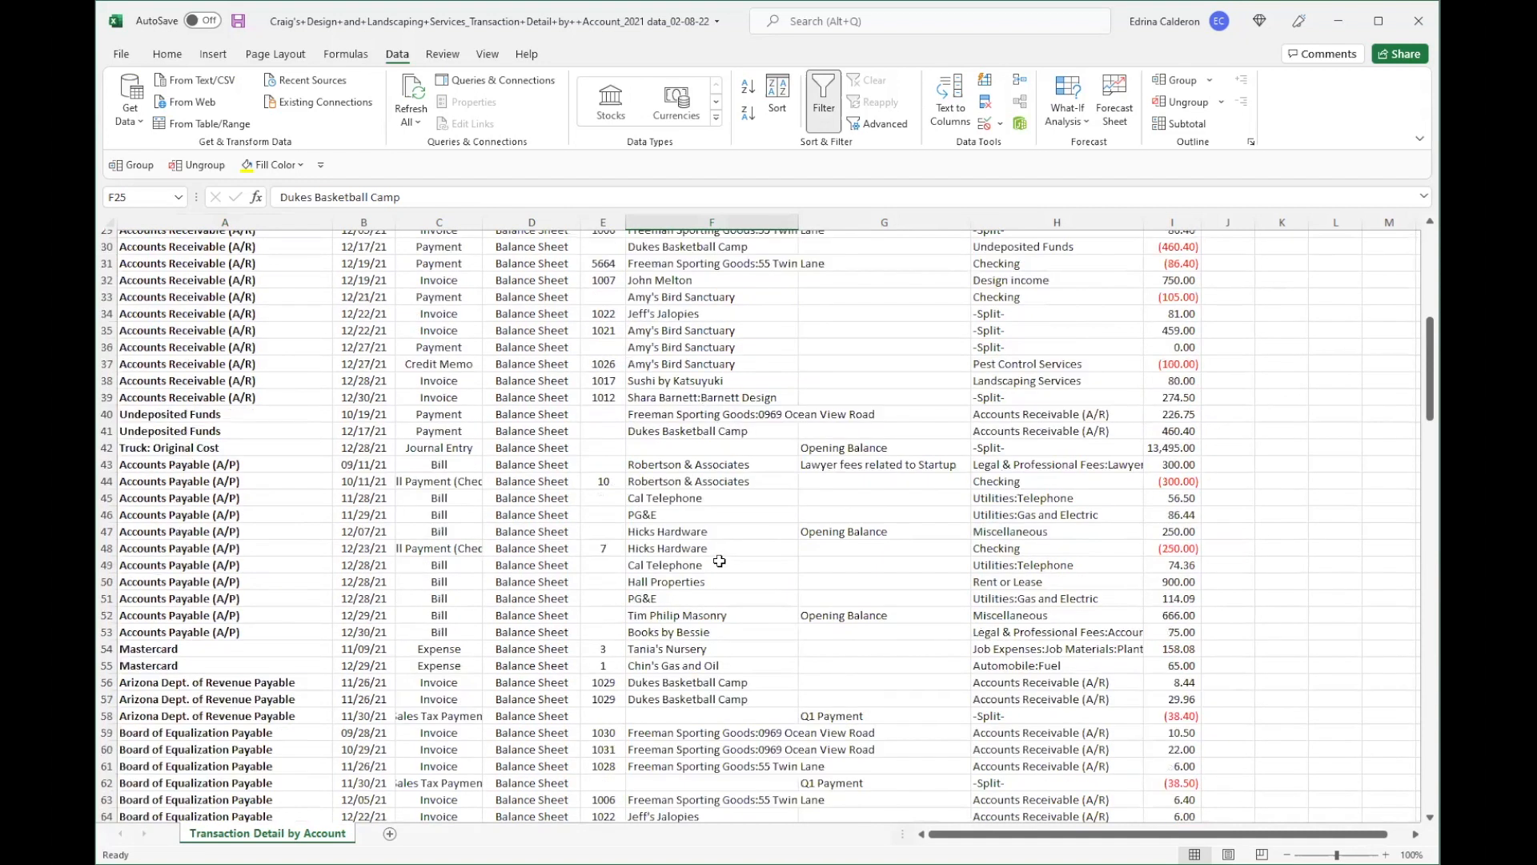
scroll(714, 568, up, 19)
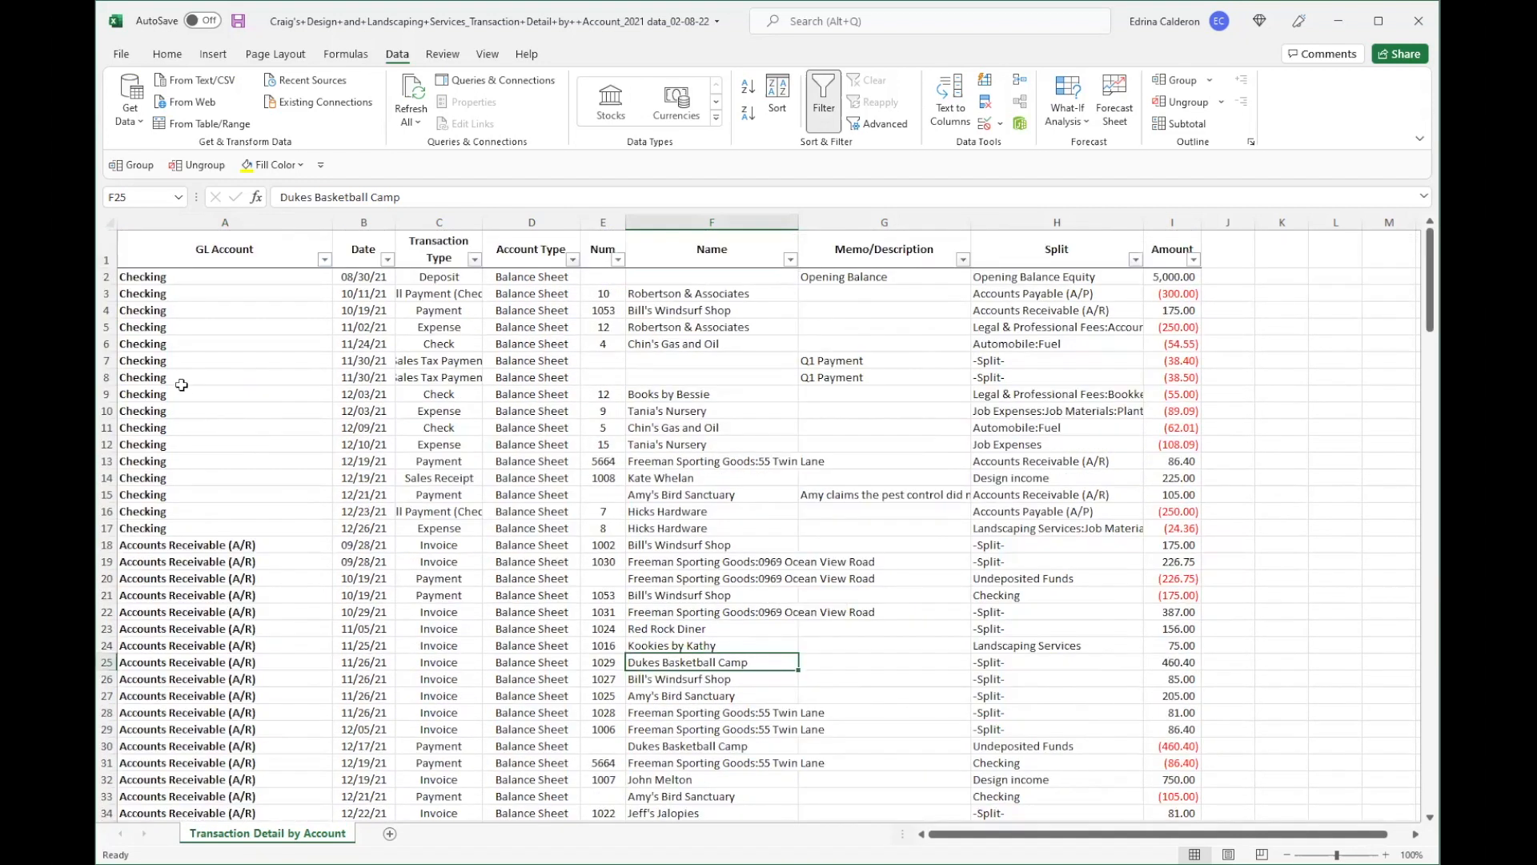
Step: Freeze the top row and scroll through the table to check that the headers stay in view
click(107, 249)
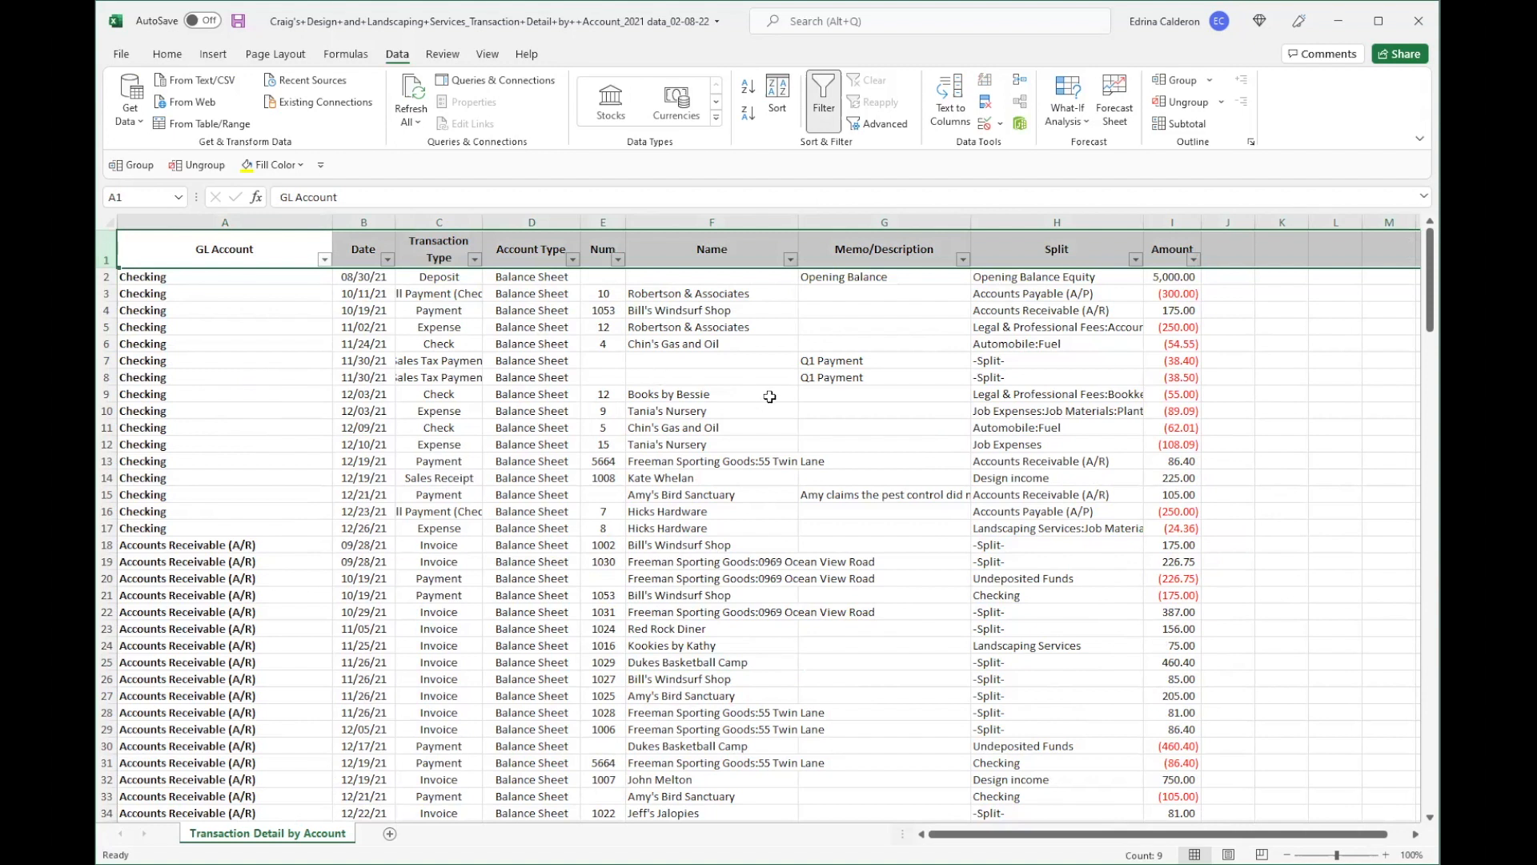
scroll(755, 392, down, 9)
scroll(756, 392, down, 15)
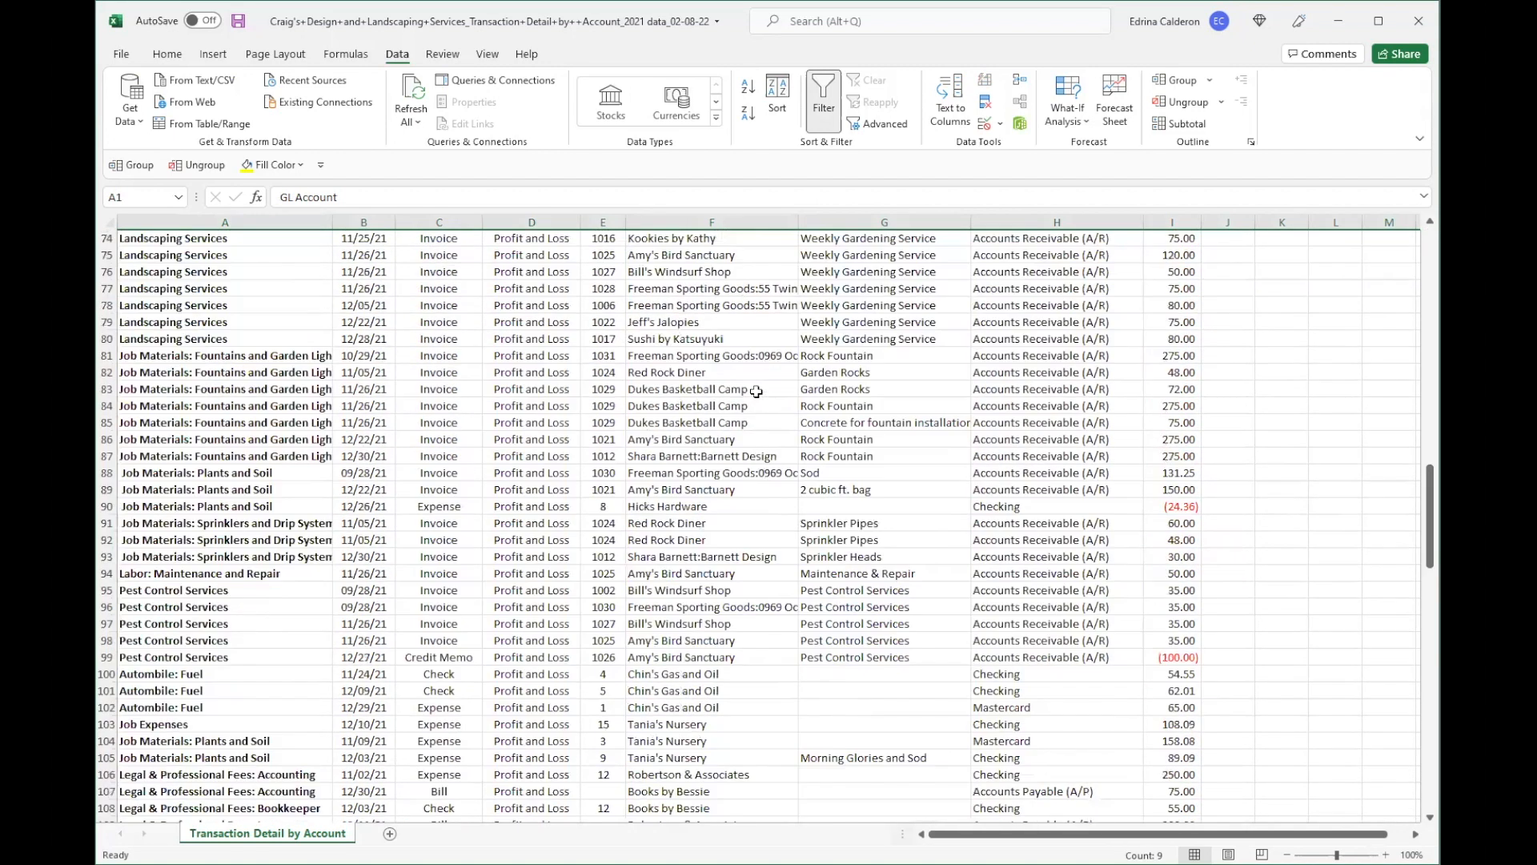
scroll(756, 392, up, 20)
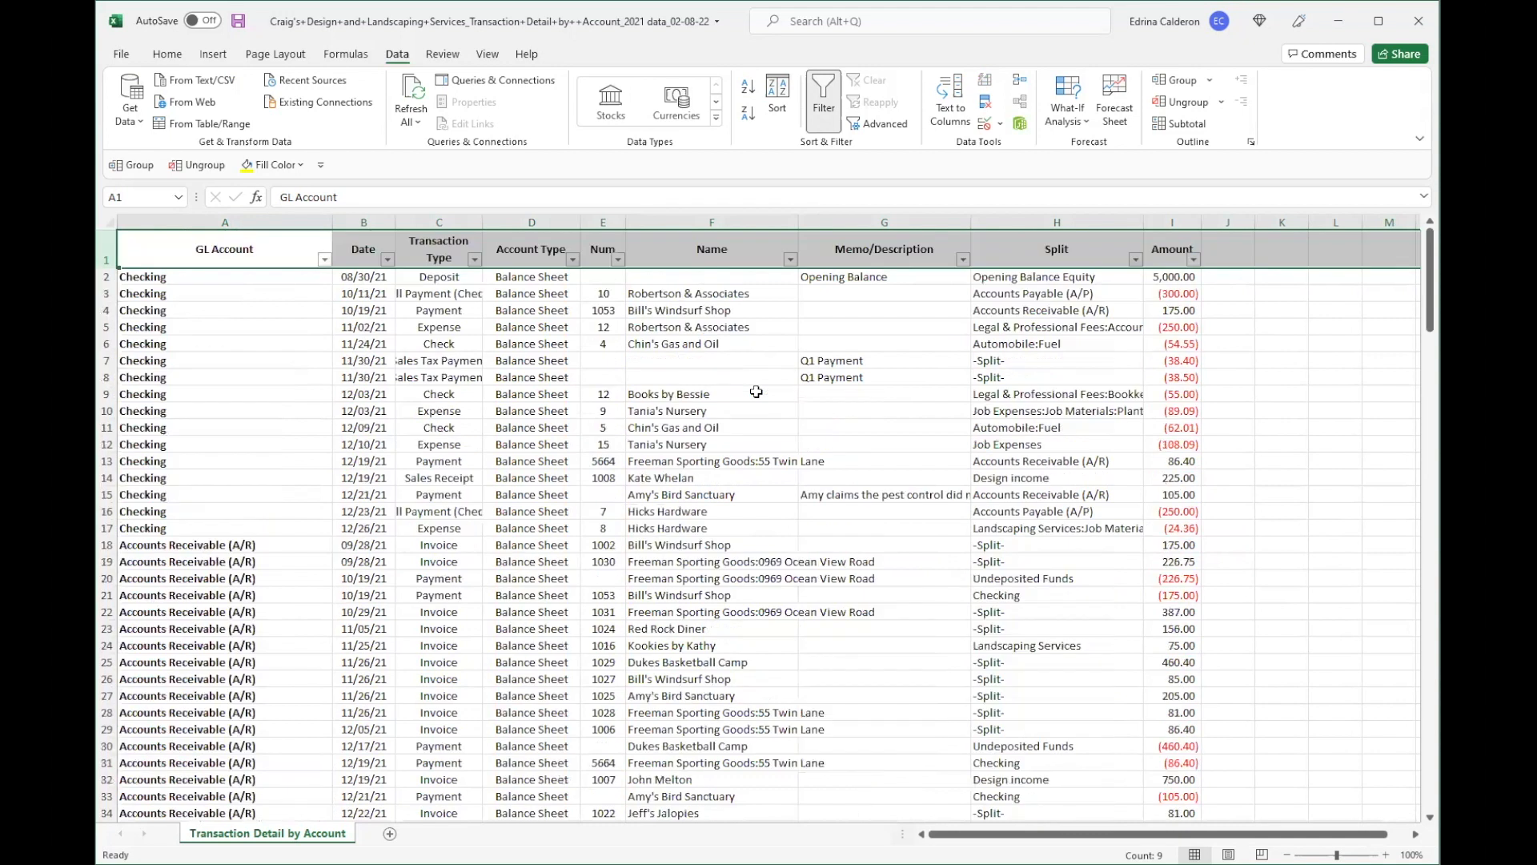
click(641, 440)
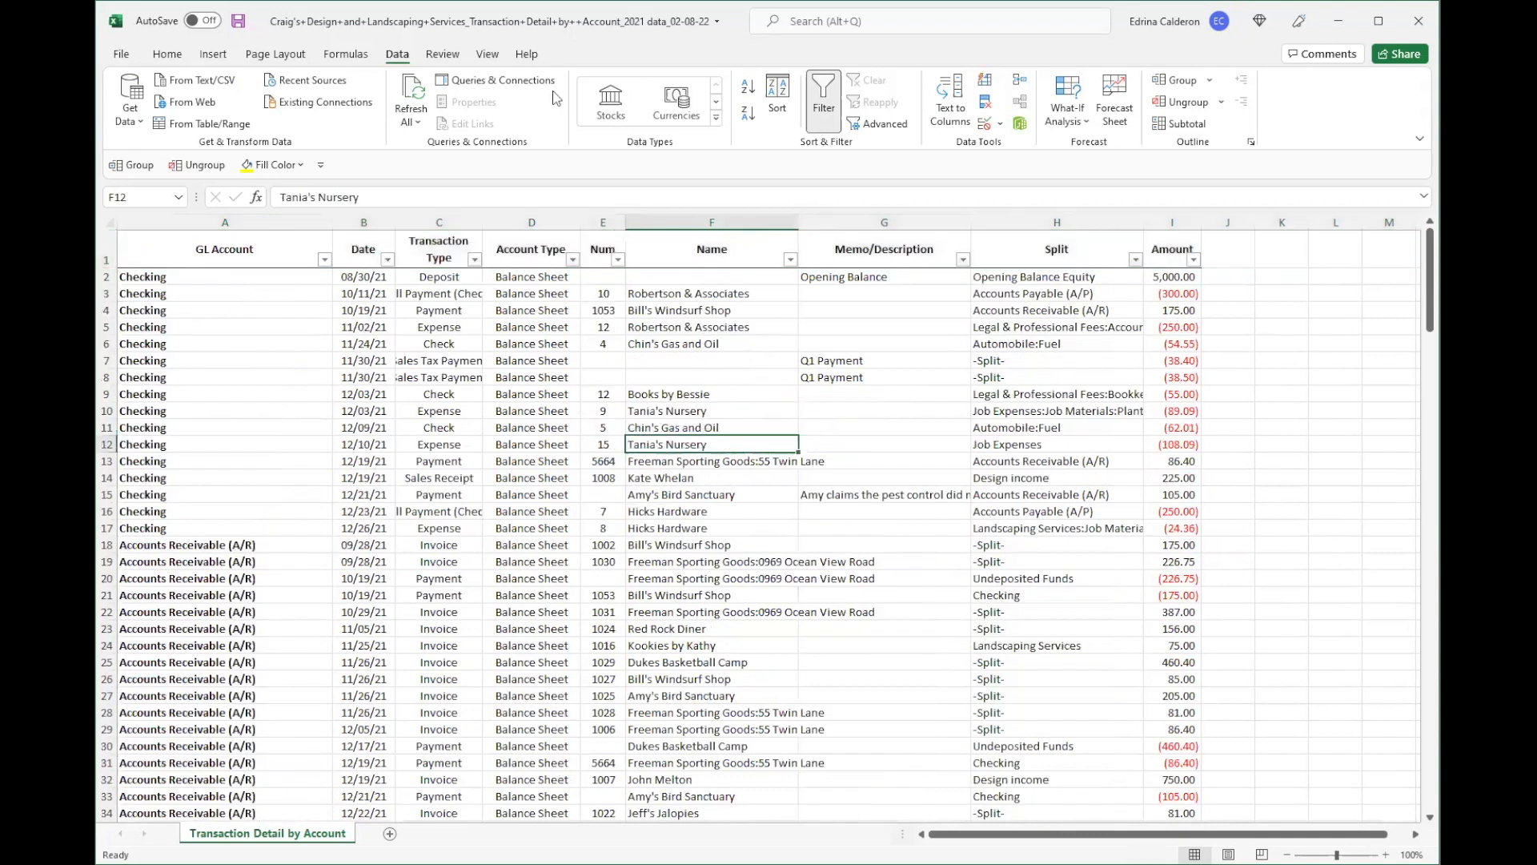
click(488, 56)
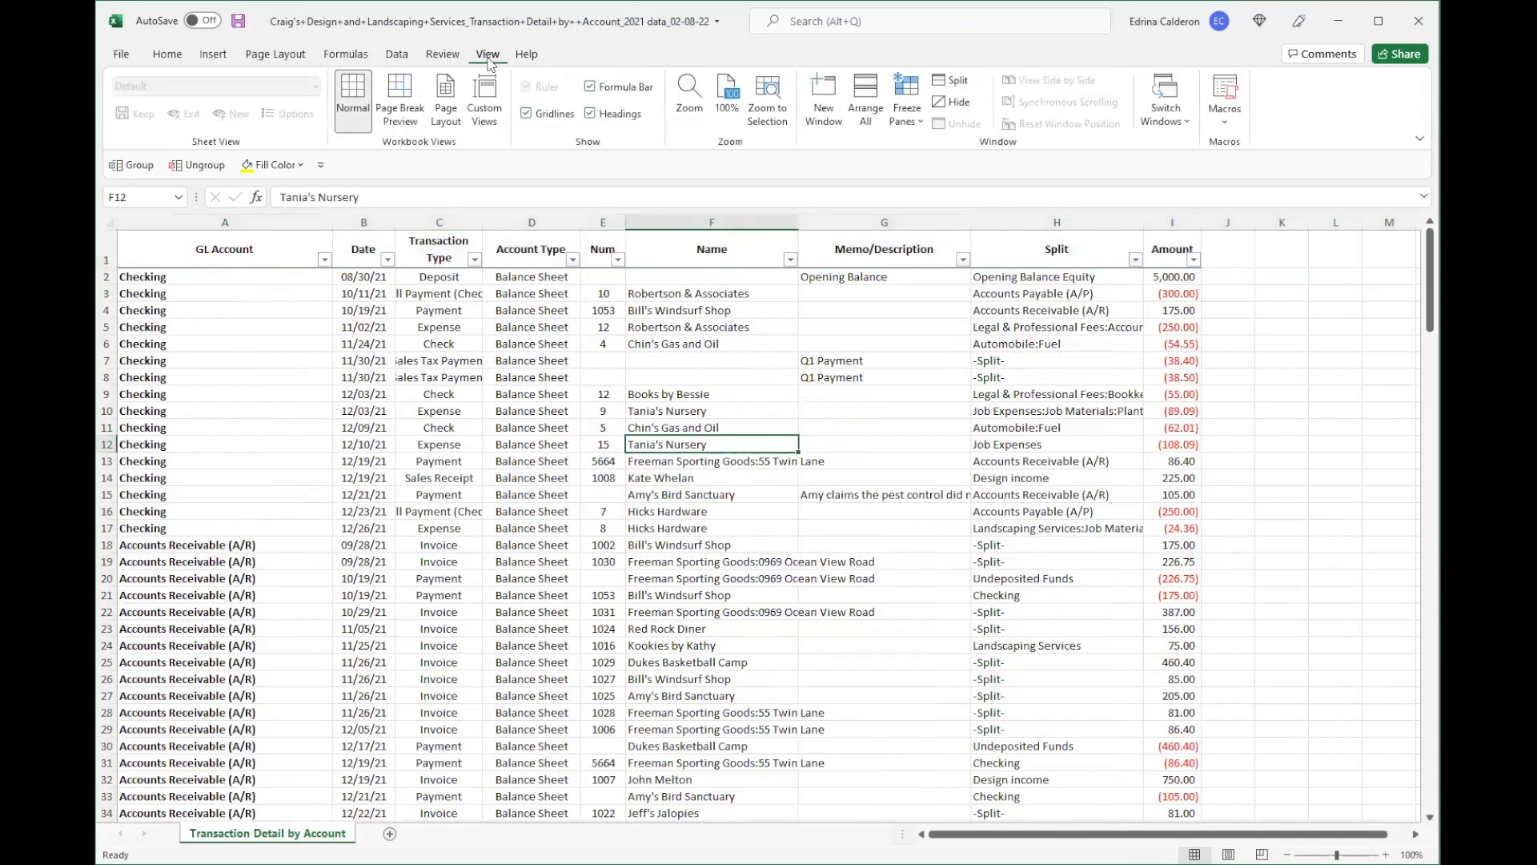
click(914, 128)
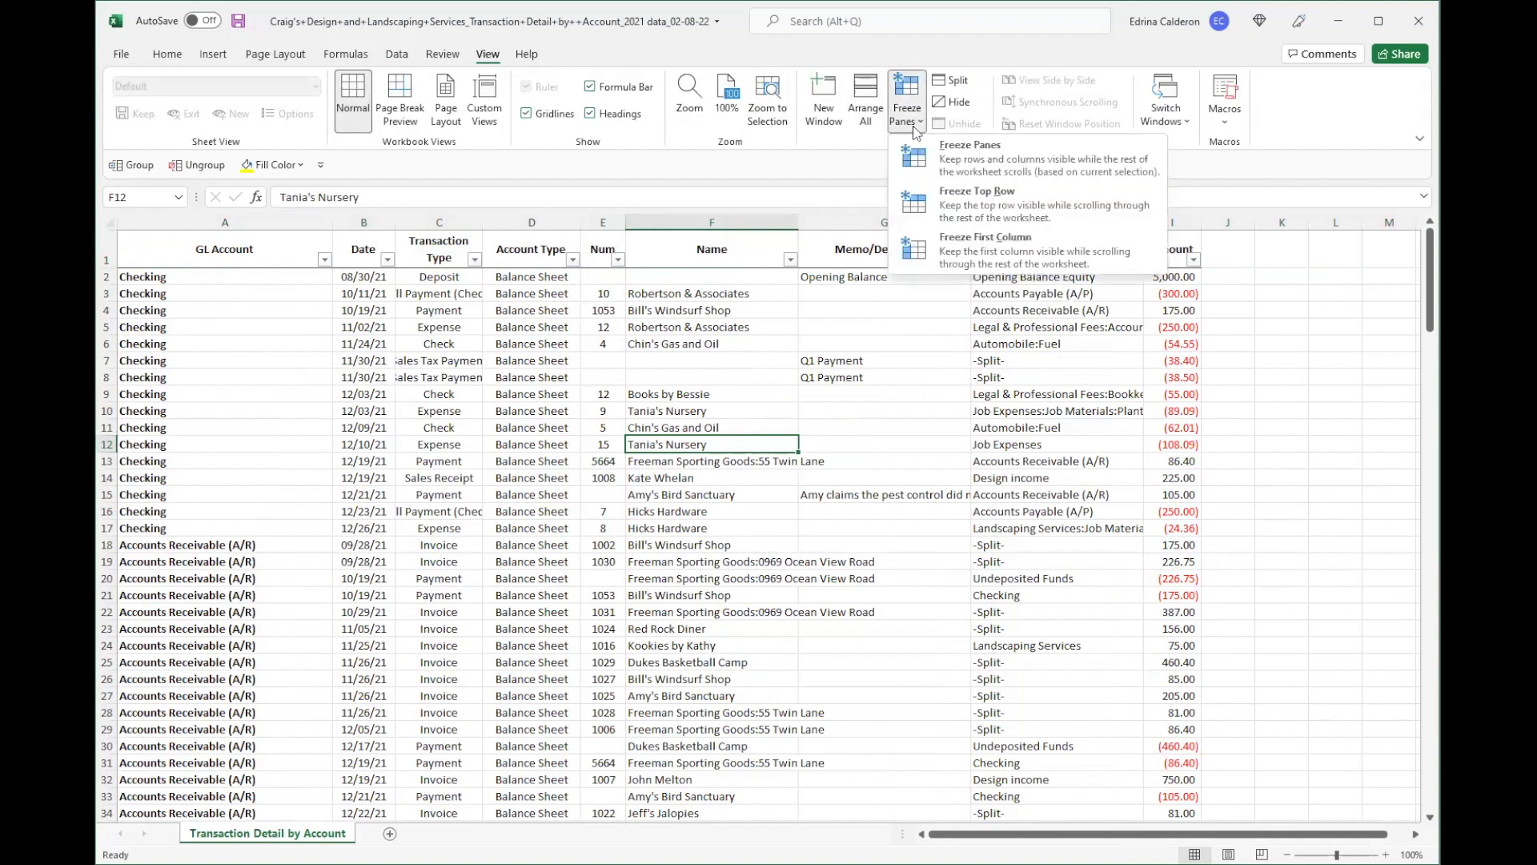
click(980, 206)
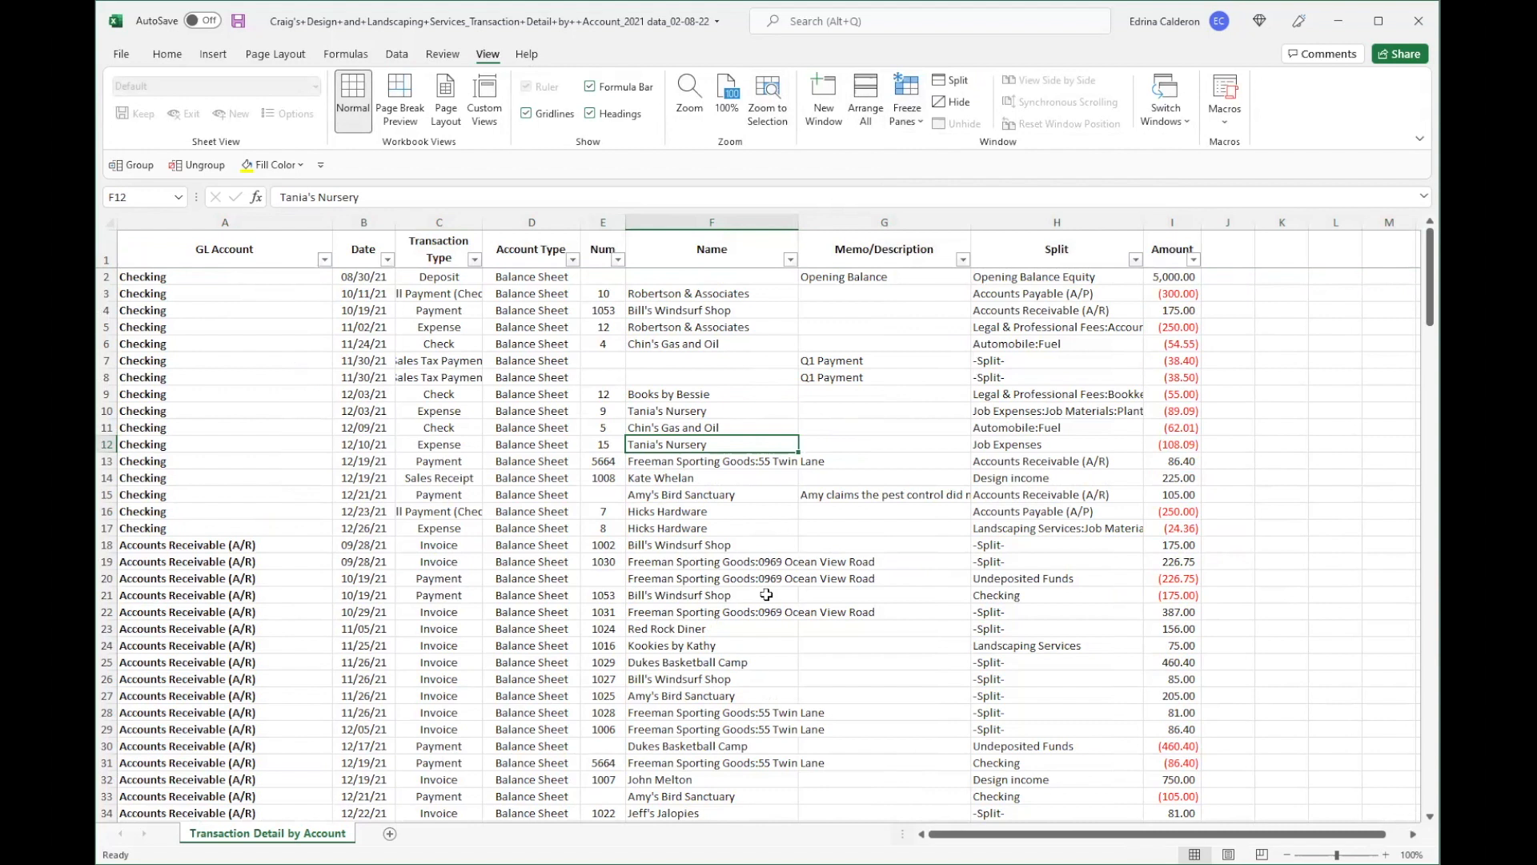
scroll(771, 596, down, 10)
scroll(772, 604, down, 10)
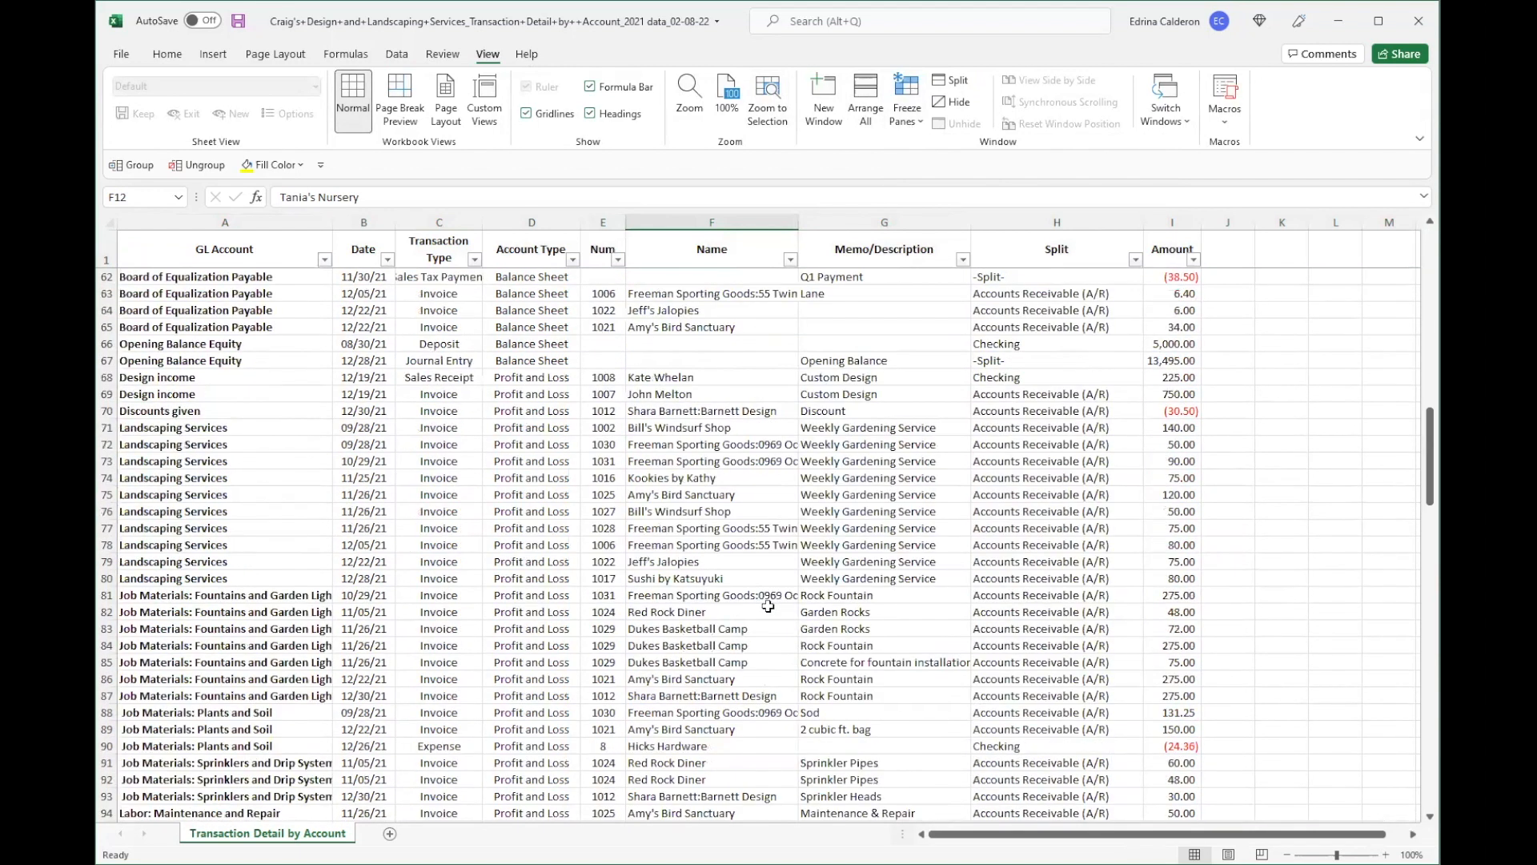
scroll(769, 606, down, 13)
scroll(712, 565, up, 10)
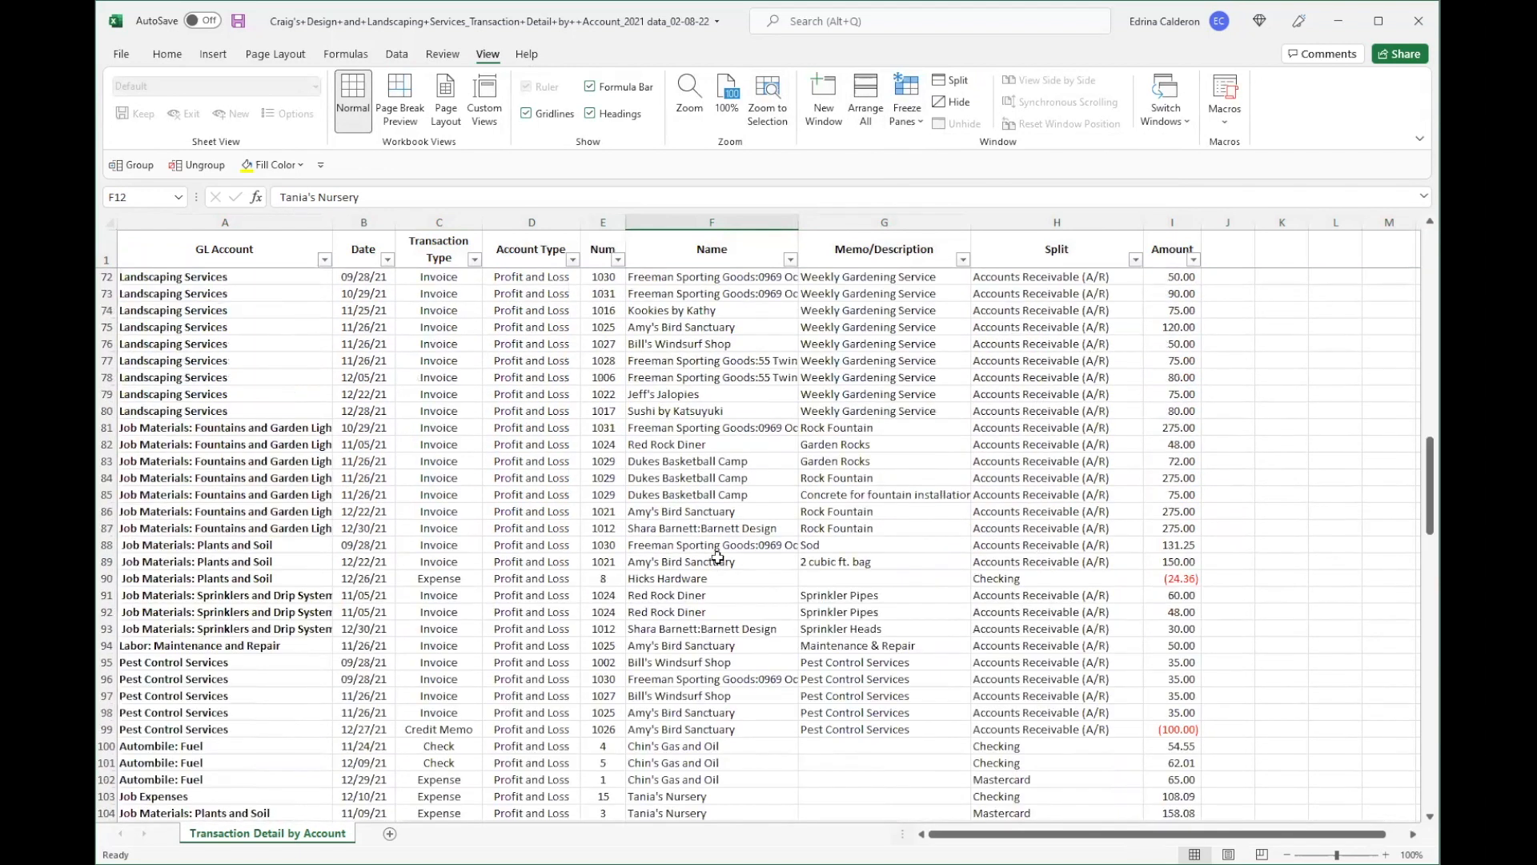
scroll(723, 547, up, 20)
Step: Sort the table by GL Account from A to Z
click(202, 325)
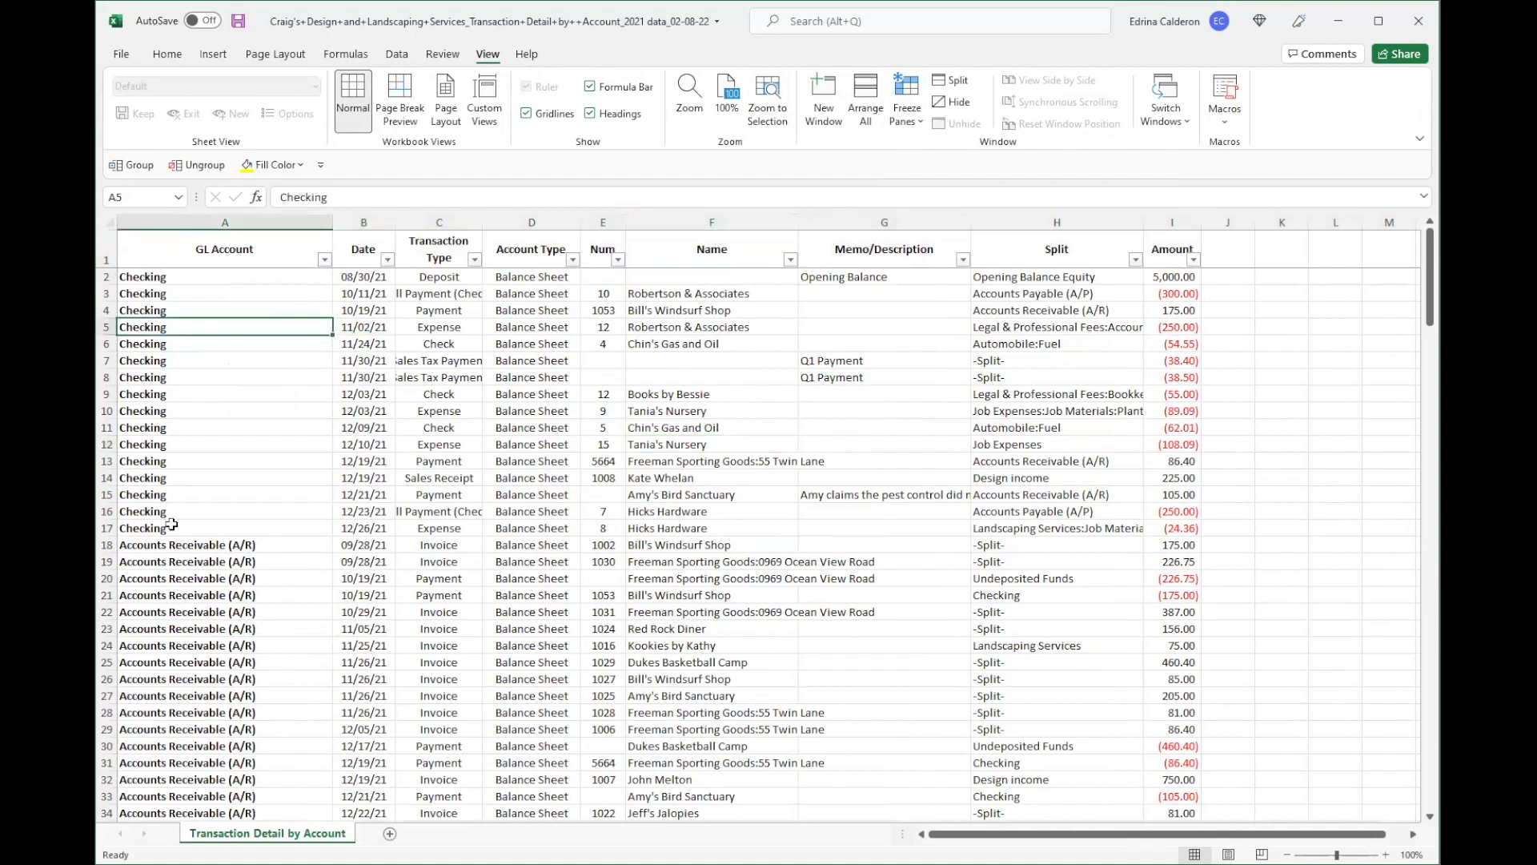
click(324, 259)
click(208, 278)
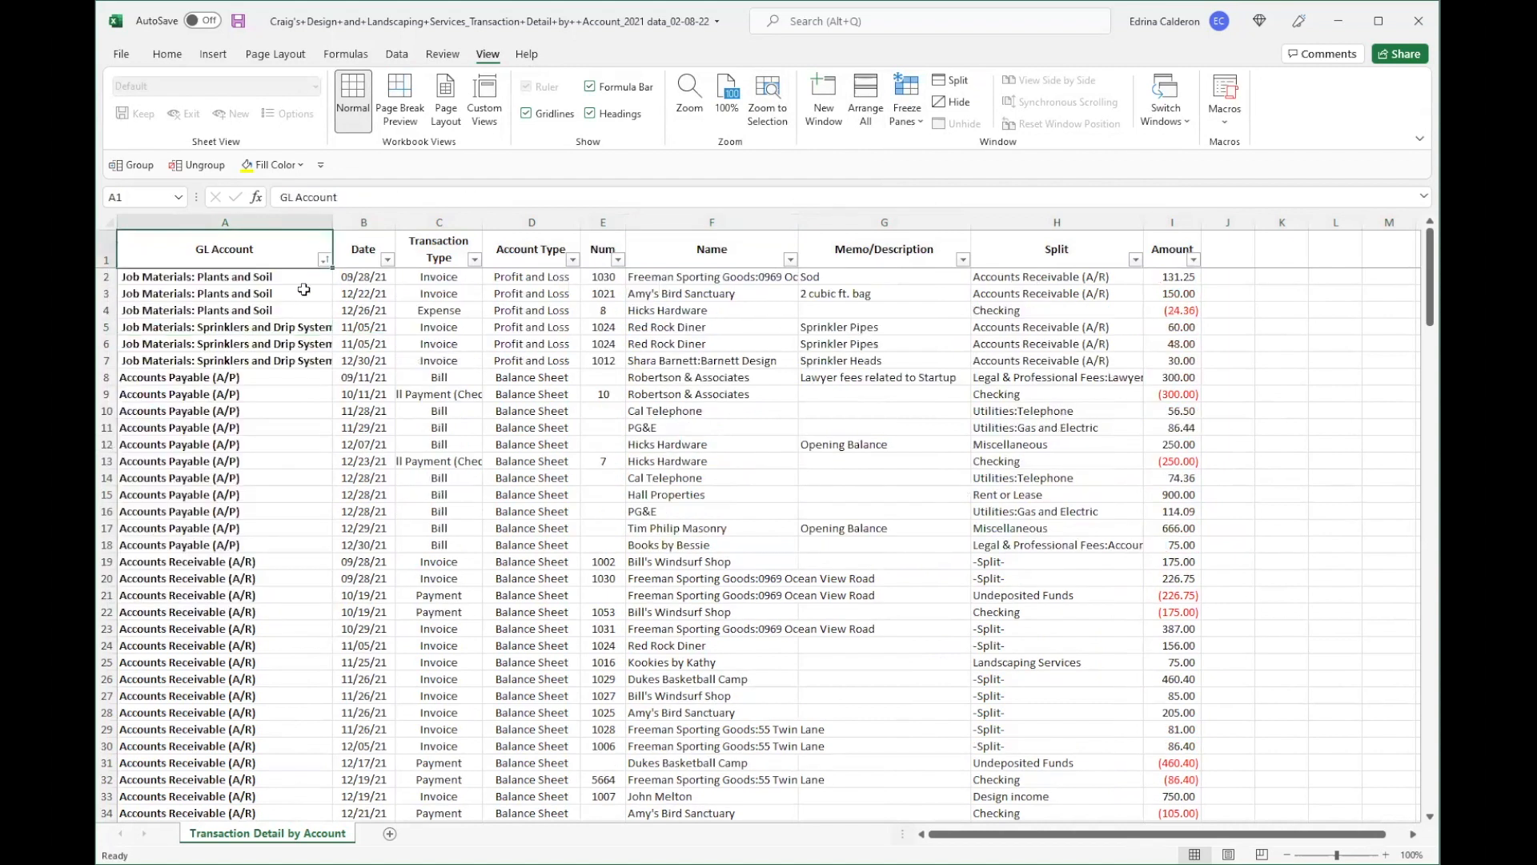
Step: Remove the leading space from Job Materials: Plants and Soil in A2 and copy the corrected name down to A3 and A4
key(Down)
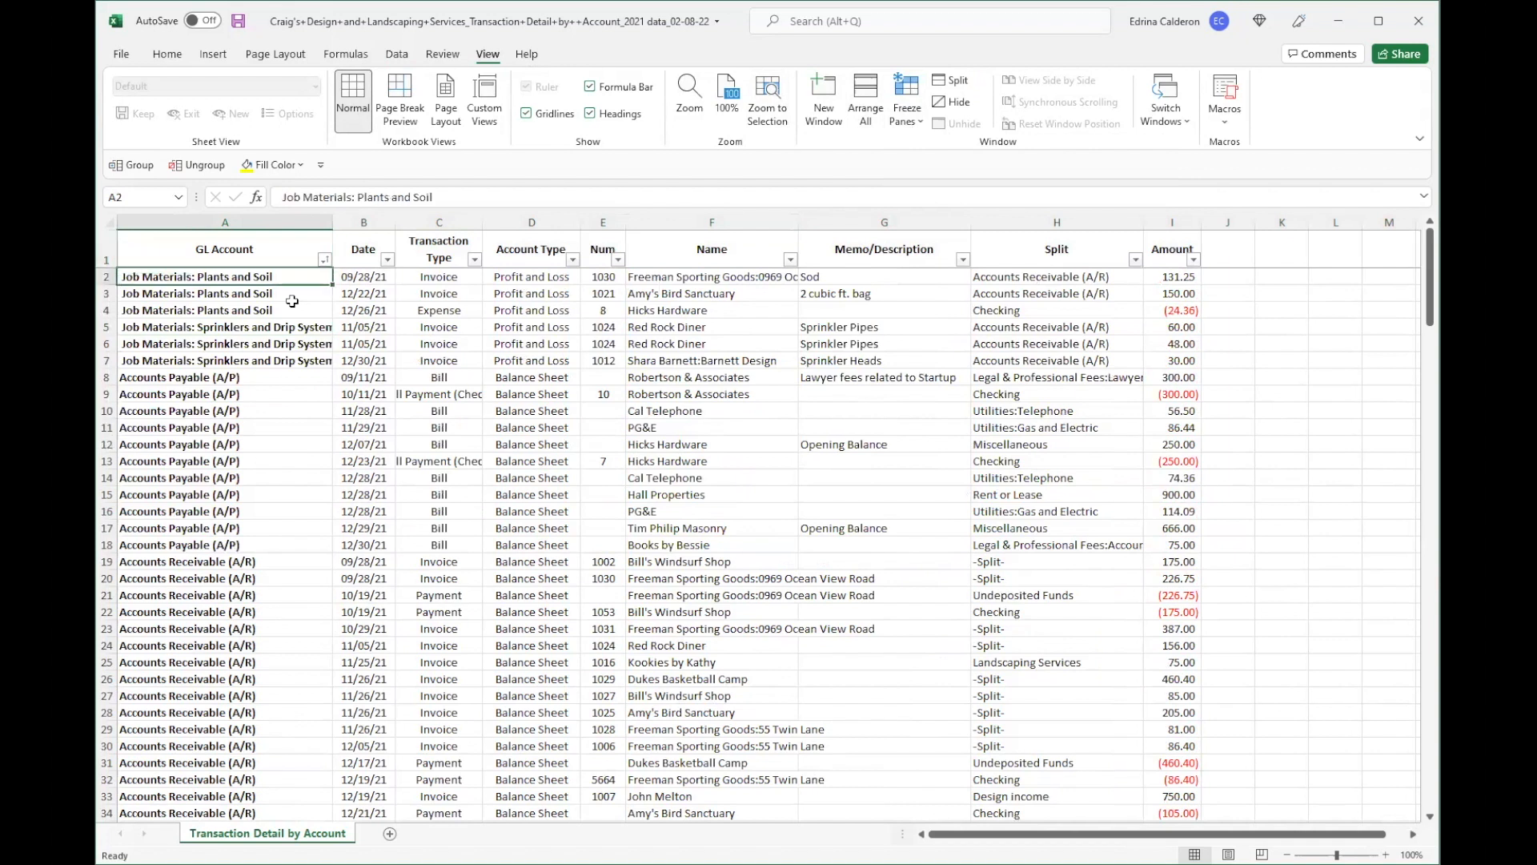
key(F2)
key(Return)
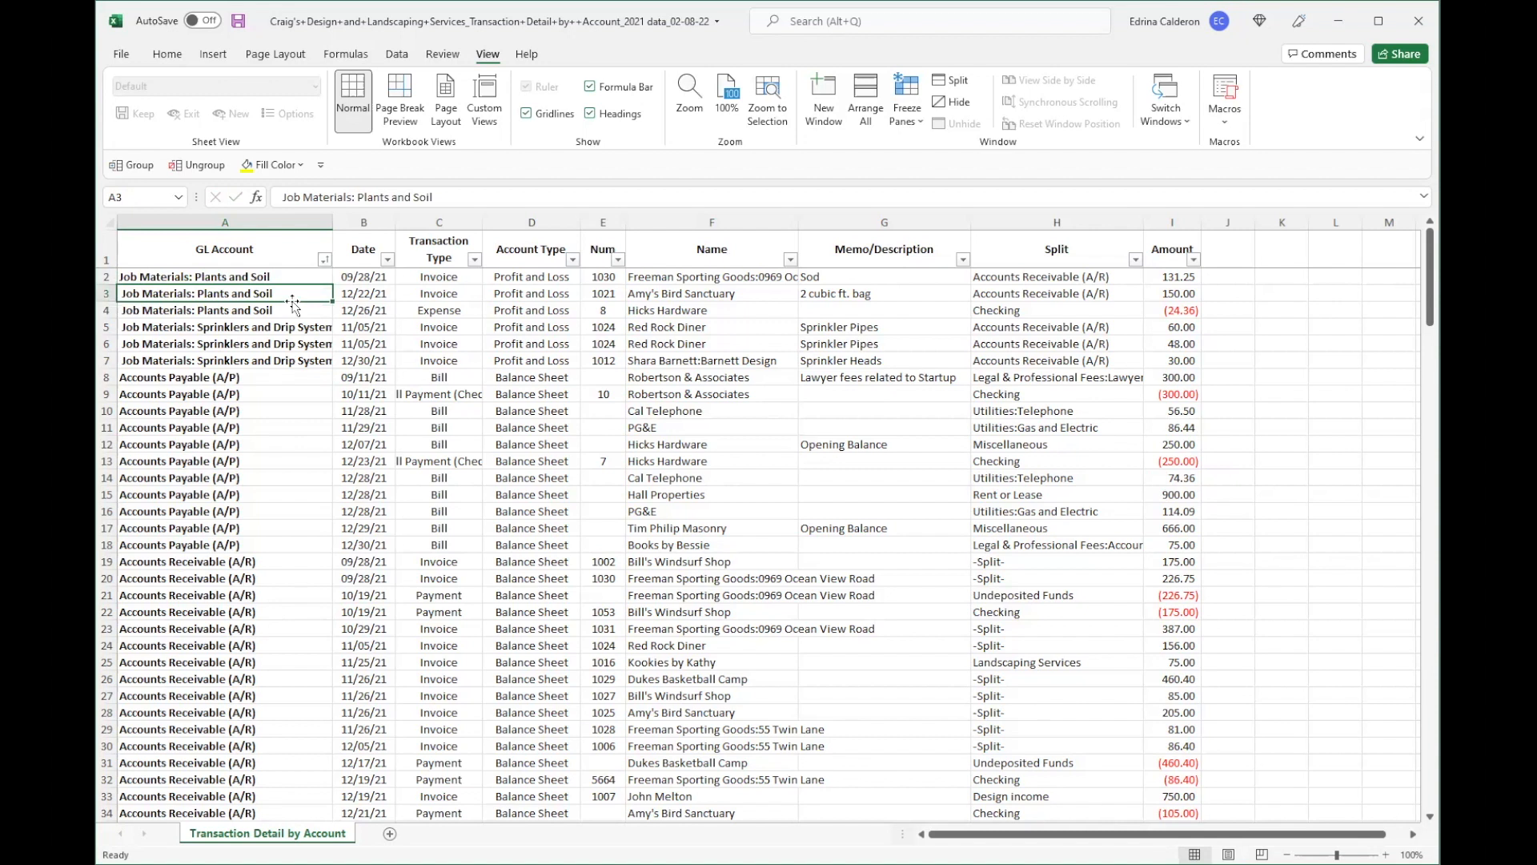
key(ctrl+d)
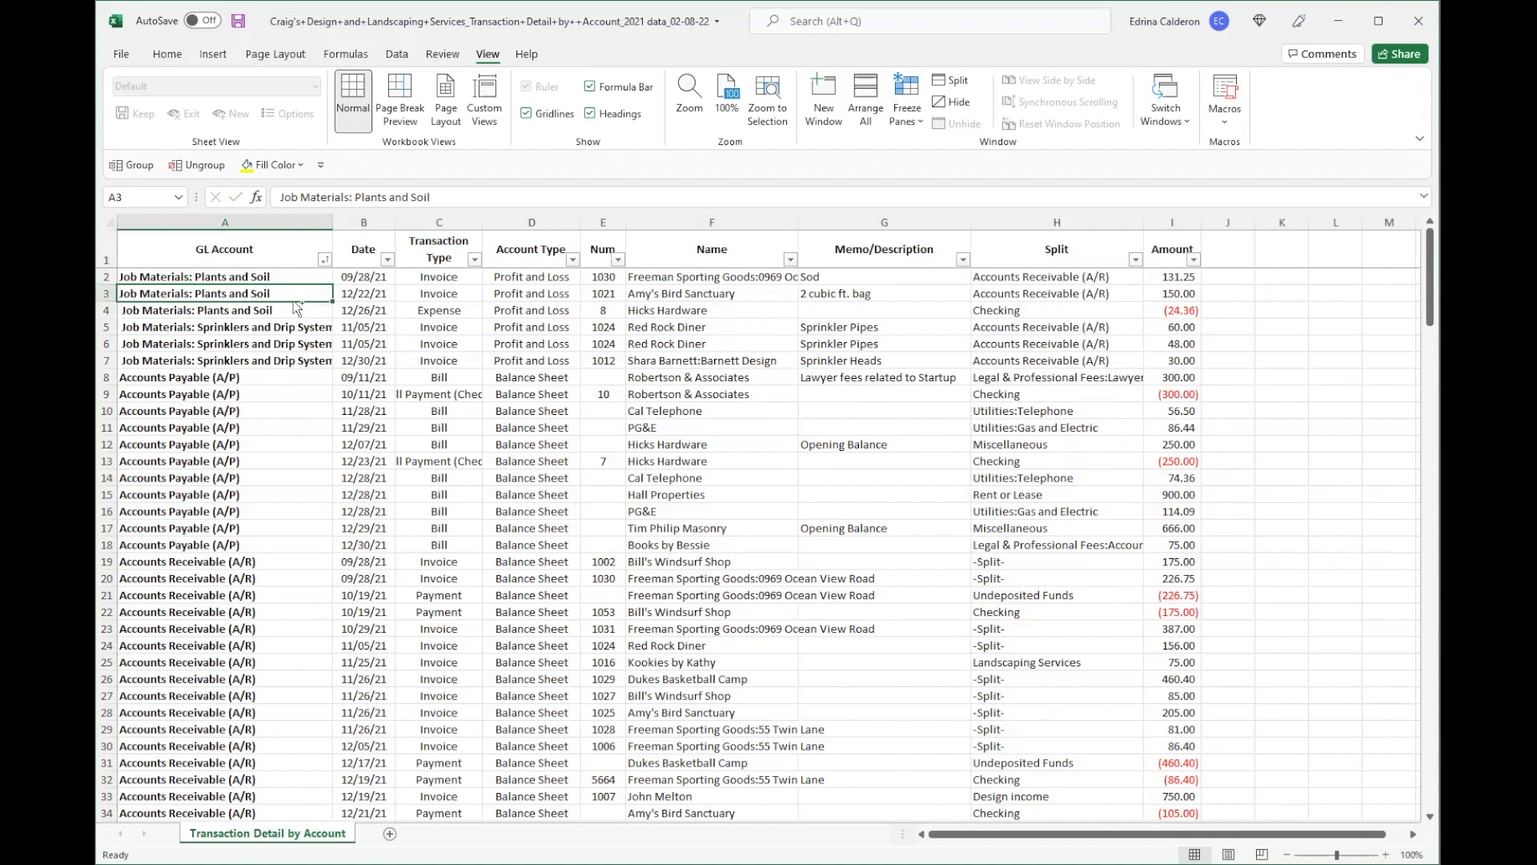
click(296, 310)
key(ctrl+d)
key(Down)
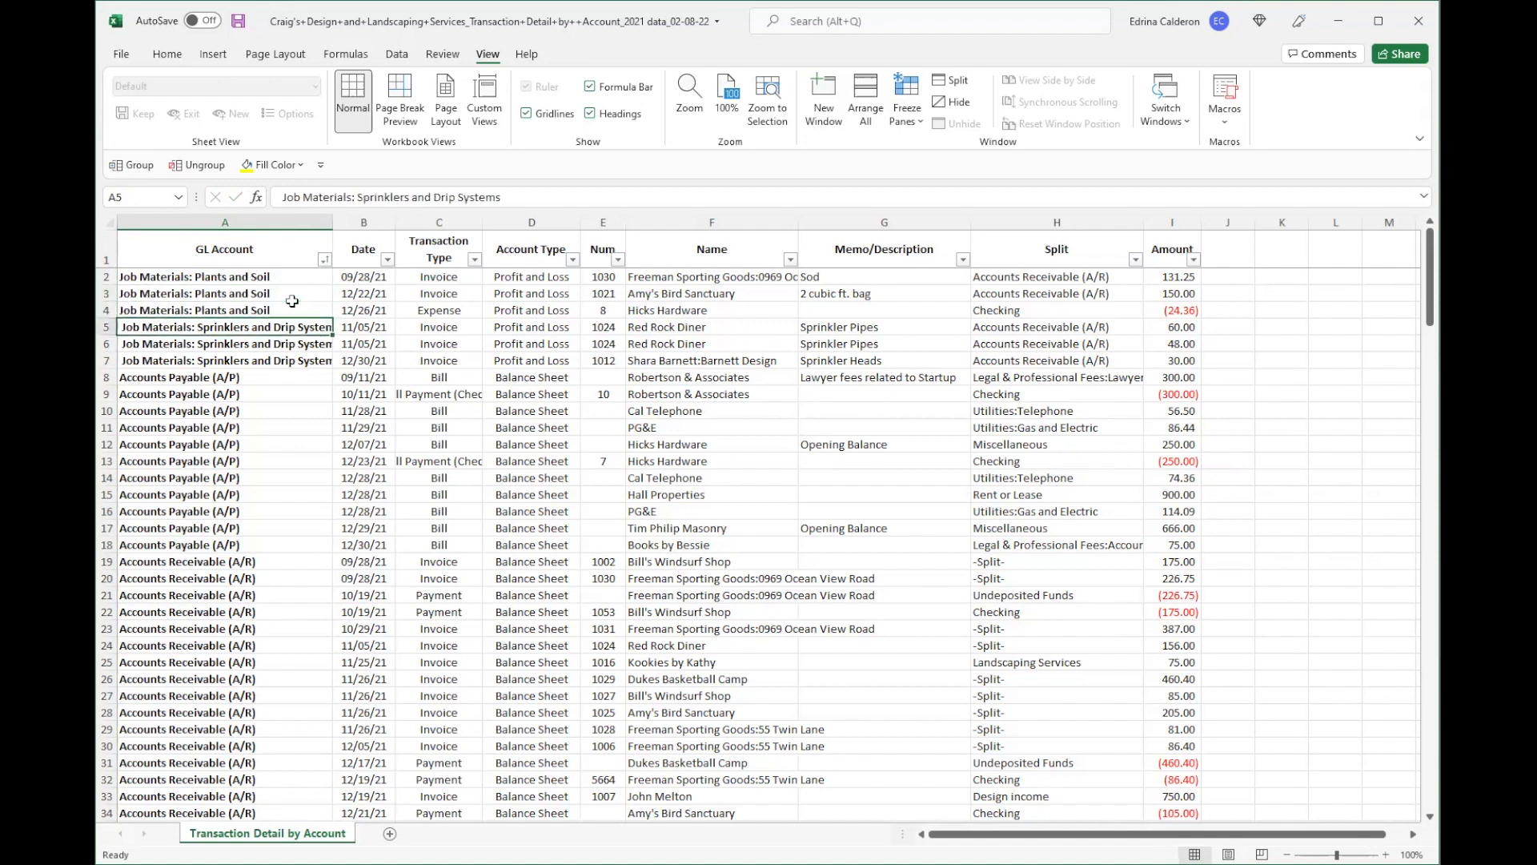
Step: Remove the leading space from Job Materials: Sprinklers and Drip Systems in cells A5, A6 and A7
key(F2)
key(Home)
key(Delete)
key(Return)
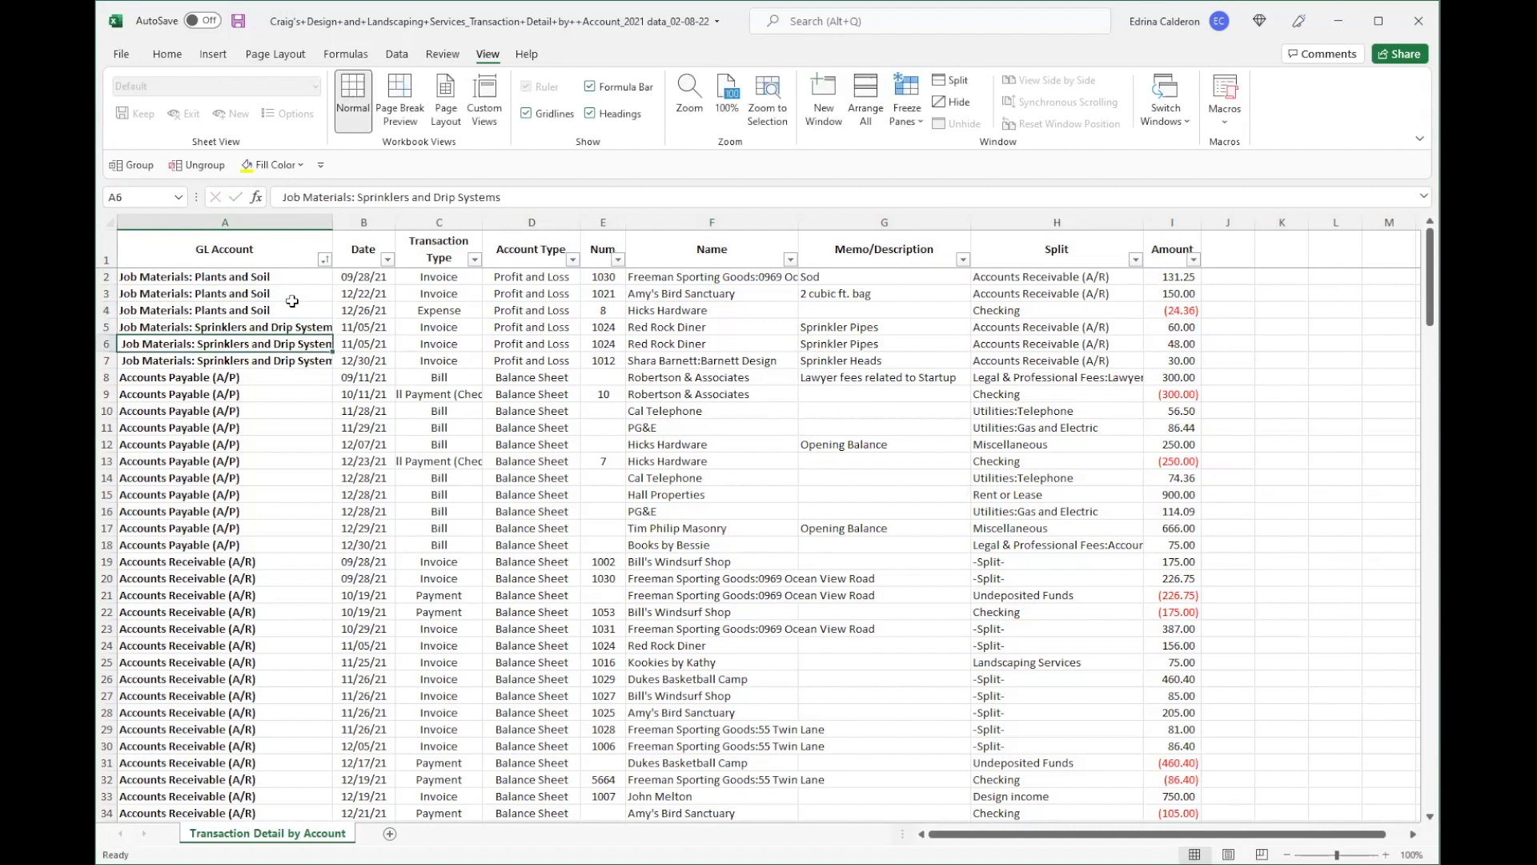
key(F2)
key(Home)
key(Delete)
key(Return)
key(F2)
key(Home)
key(Delete)
key(Return)
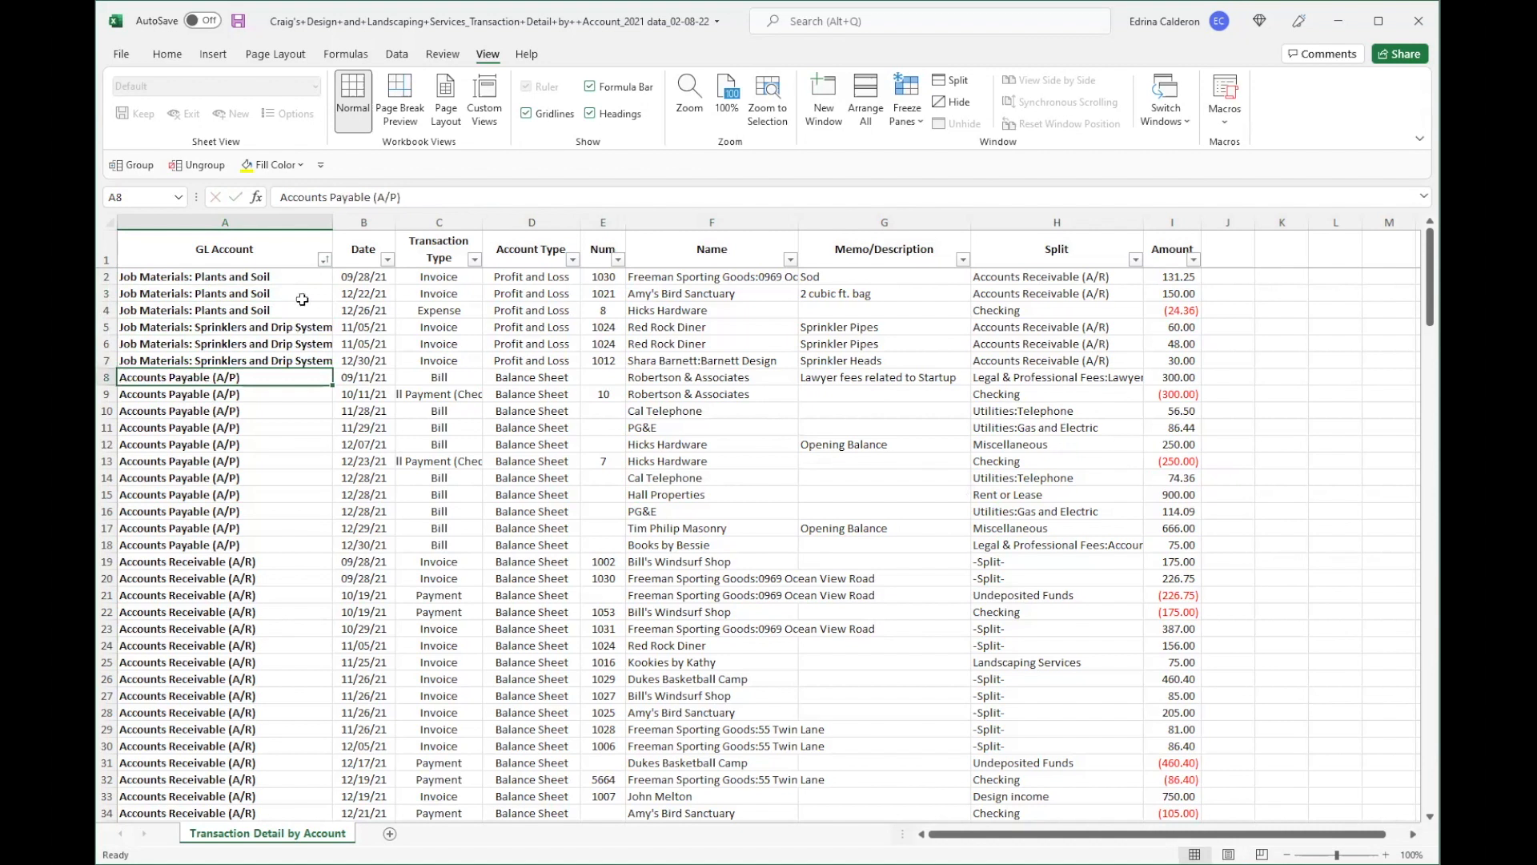
Step: Sort the table again by GL Account from A to Z and review the reordered accounts
scroll(264, 416, down, 4)
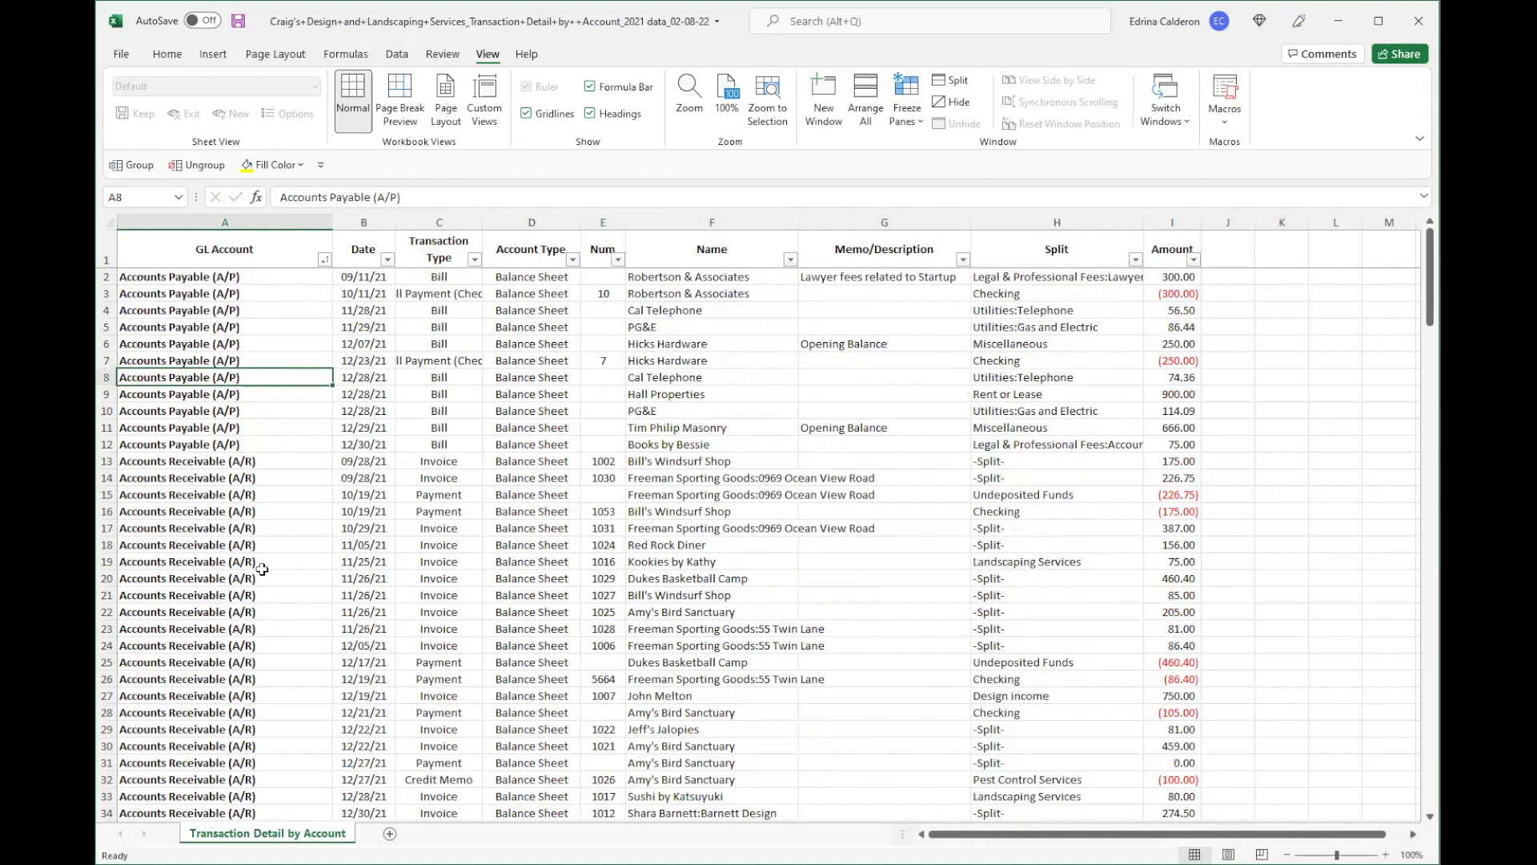
scroll(267, 563, down, 11)
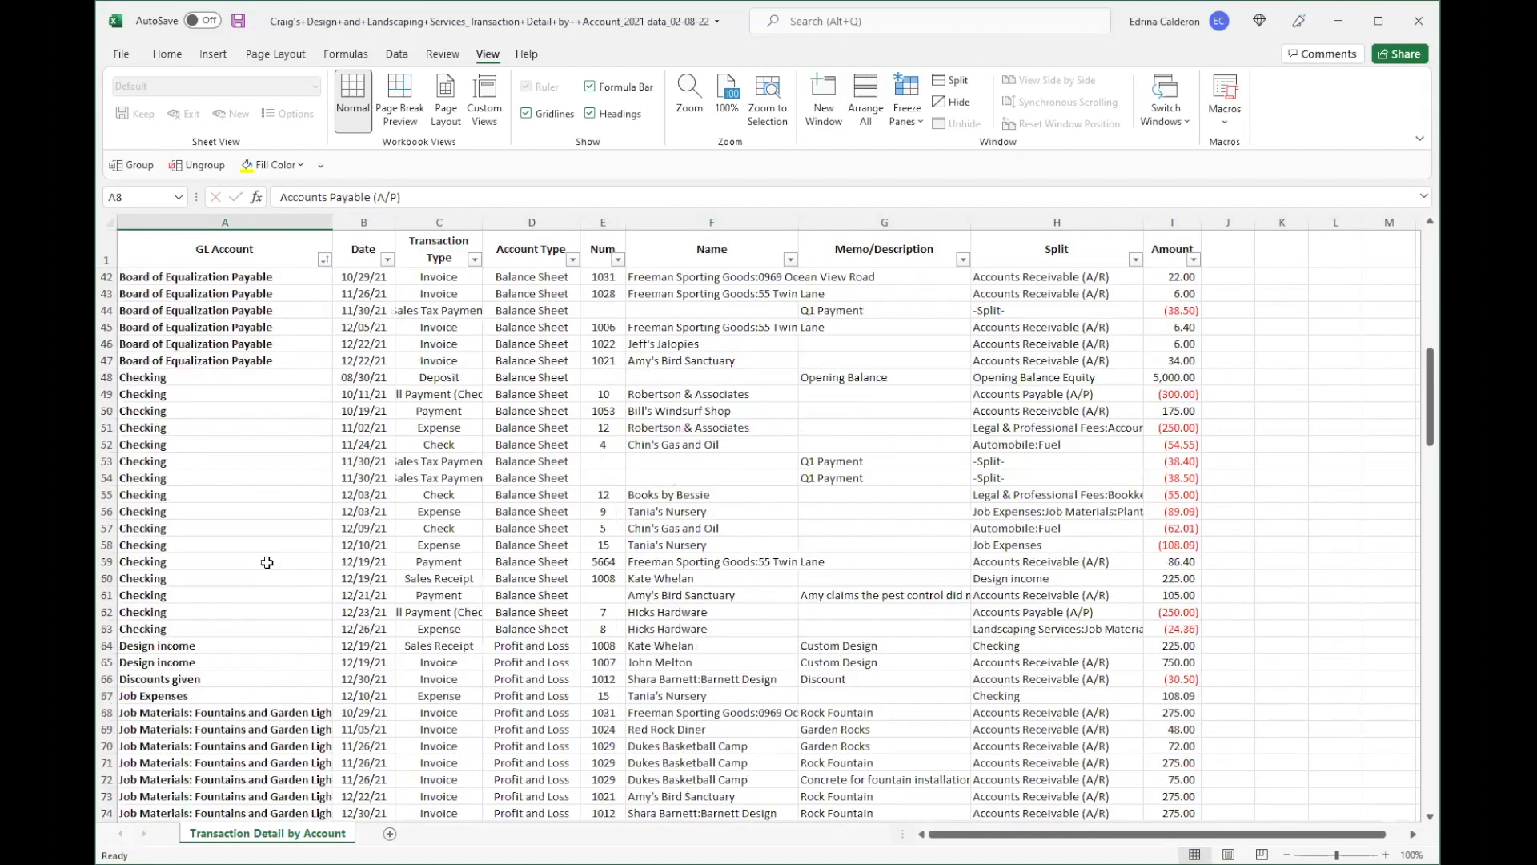
scroll(267, 563, down, 13)
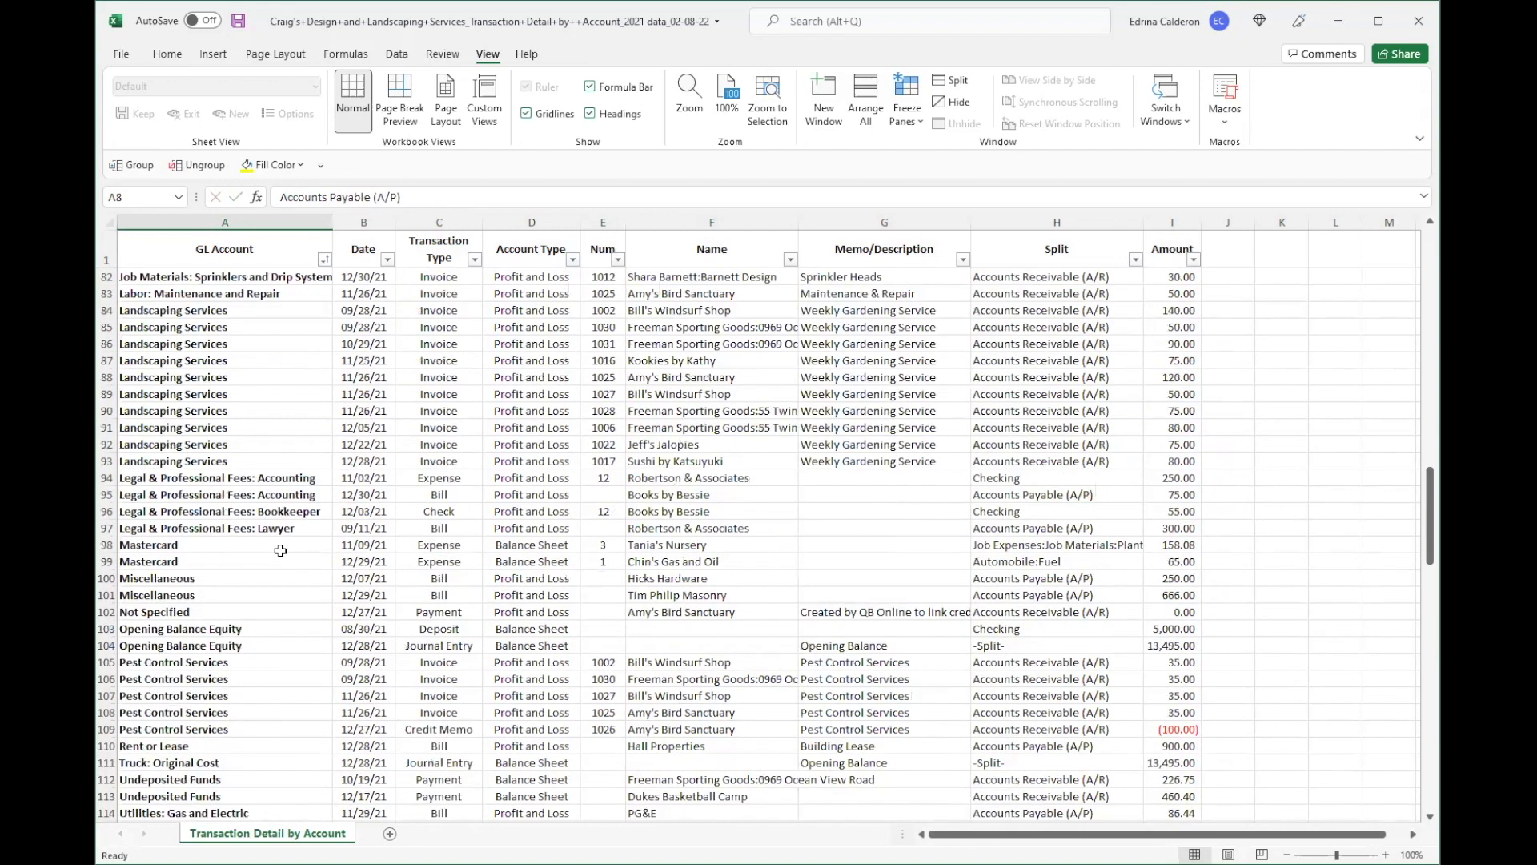
Step: Compare the two Books by Bessie entries in rows 95 and 96 by GL account, transaction type, number and split
scroll(280, 550, down, 3)
drag(665, 327, 664, 348)
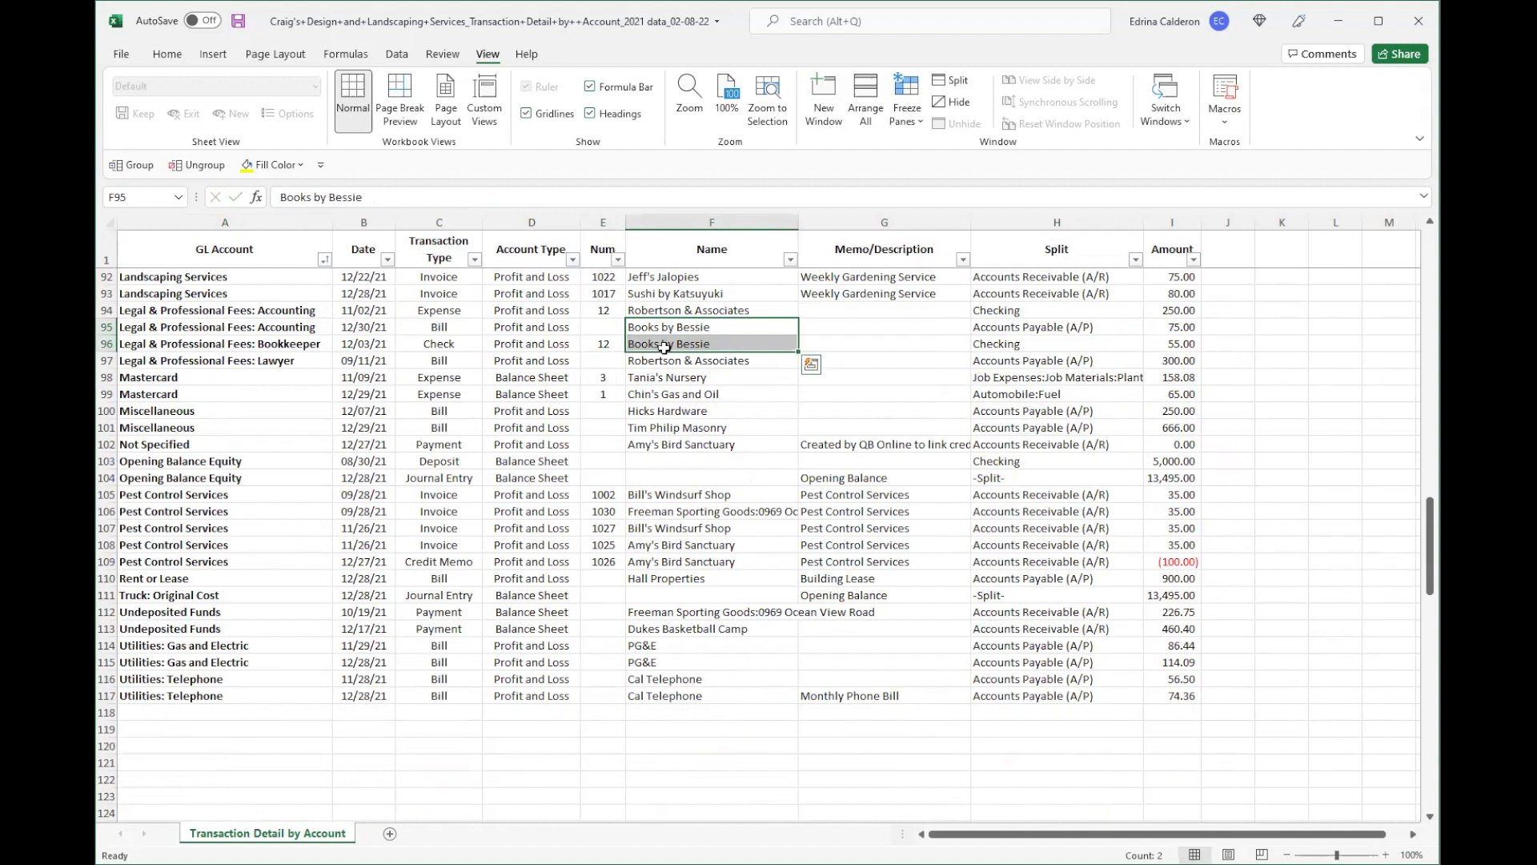
click(613, 345)
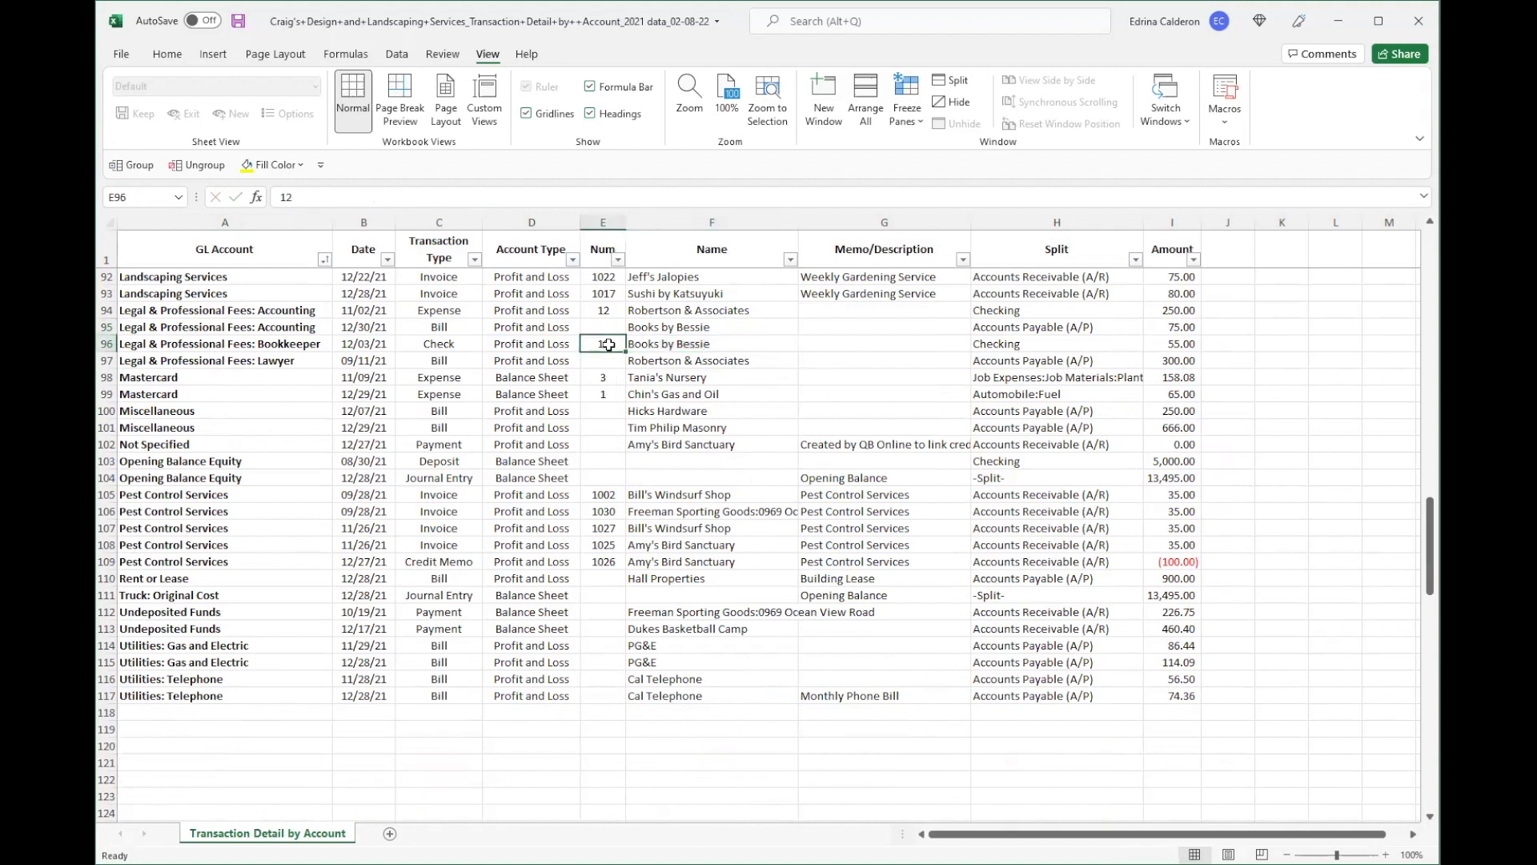
click(1061, 345)
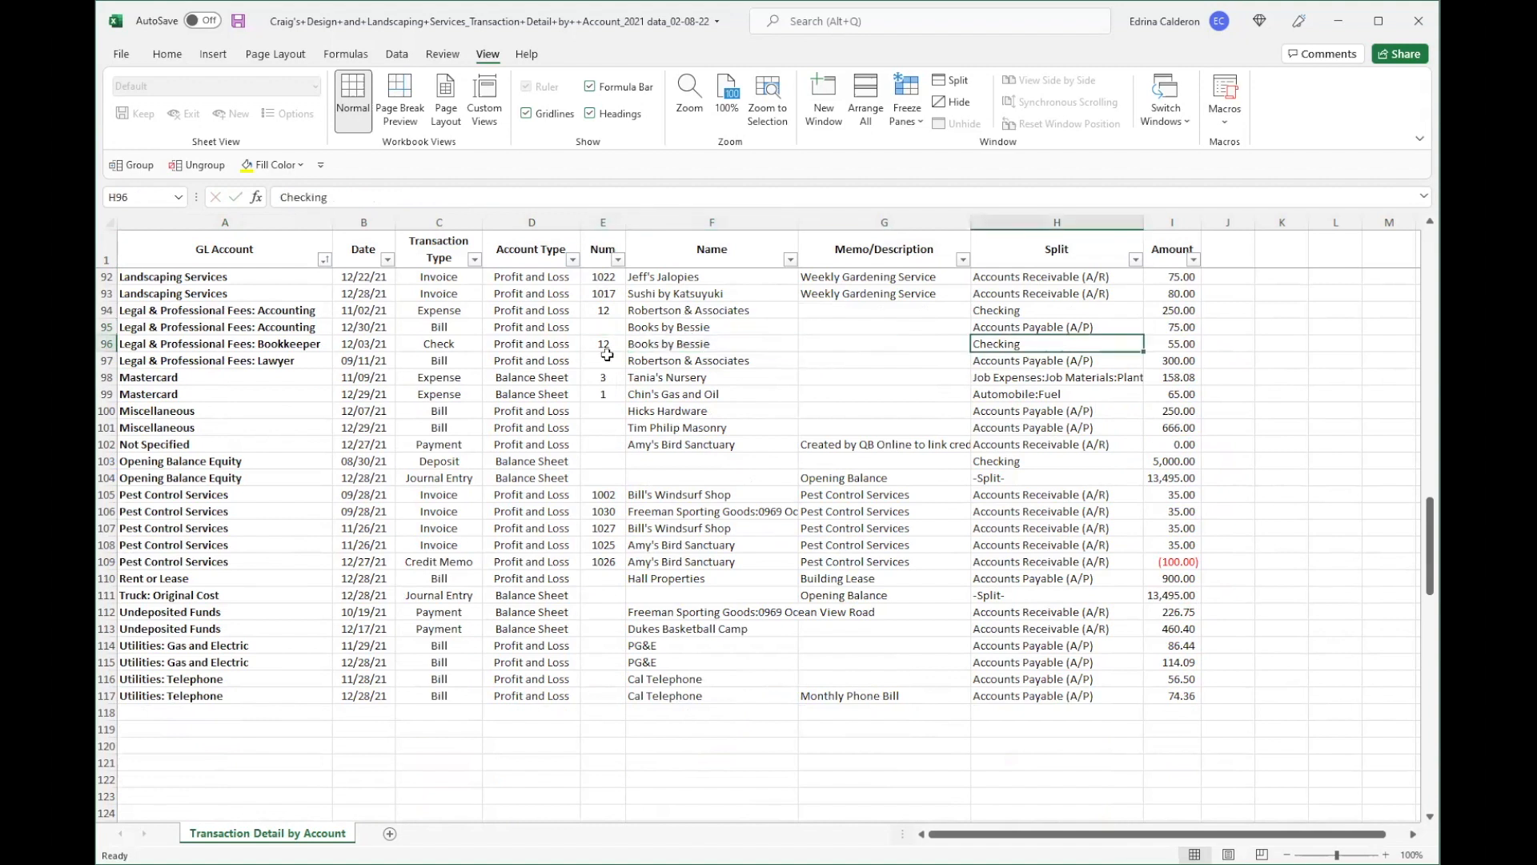
click(440, 346)
key(Home)
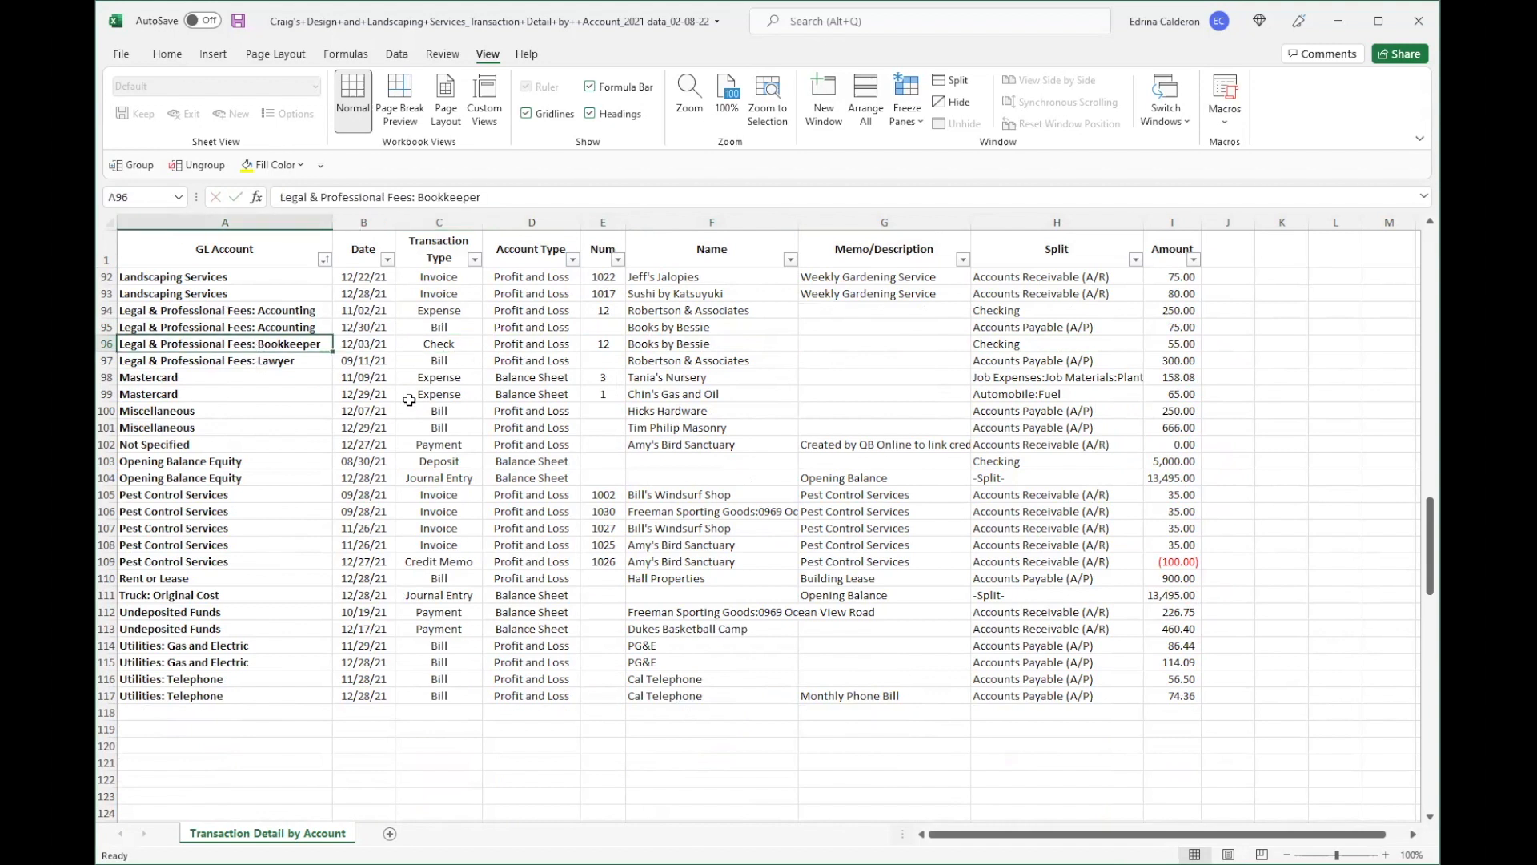
click(685, 329)
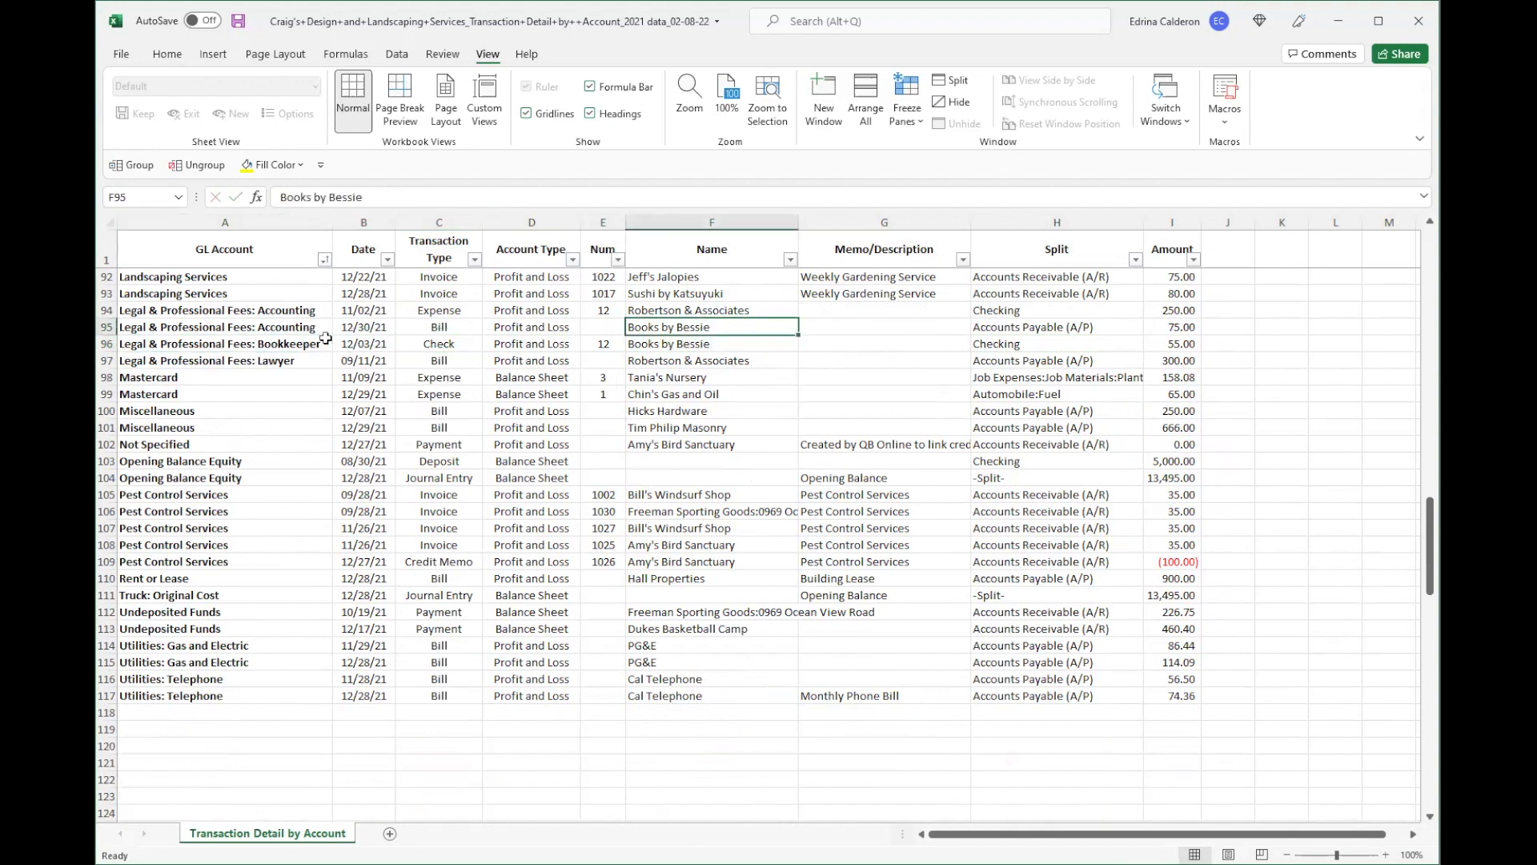
Step: Copy Legal & Professional Fees: Bookkeeper from A96 into A95 and look over the full table
click(297, 331)
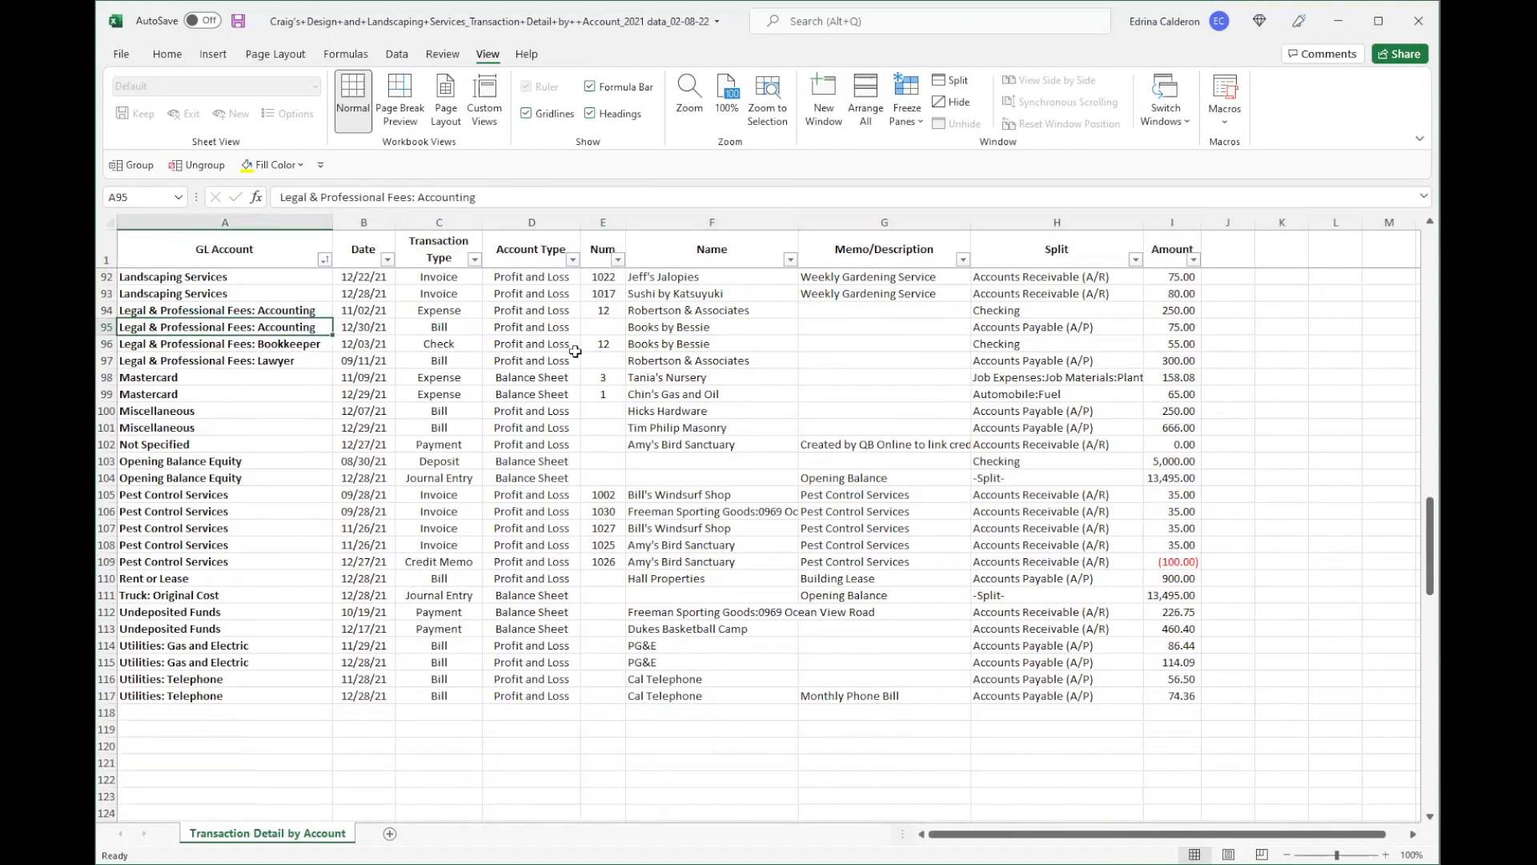
key(Down)
key(ctrl+c)
key(Up)
key(ctrl+v)
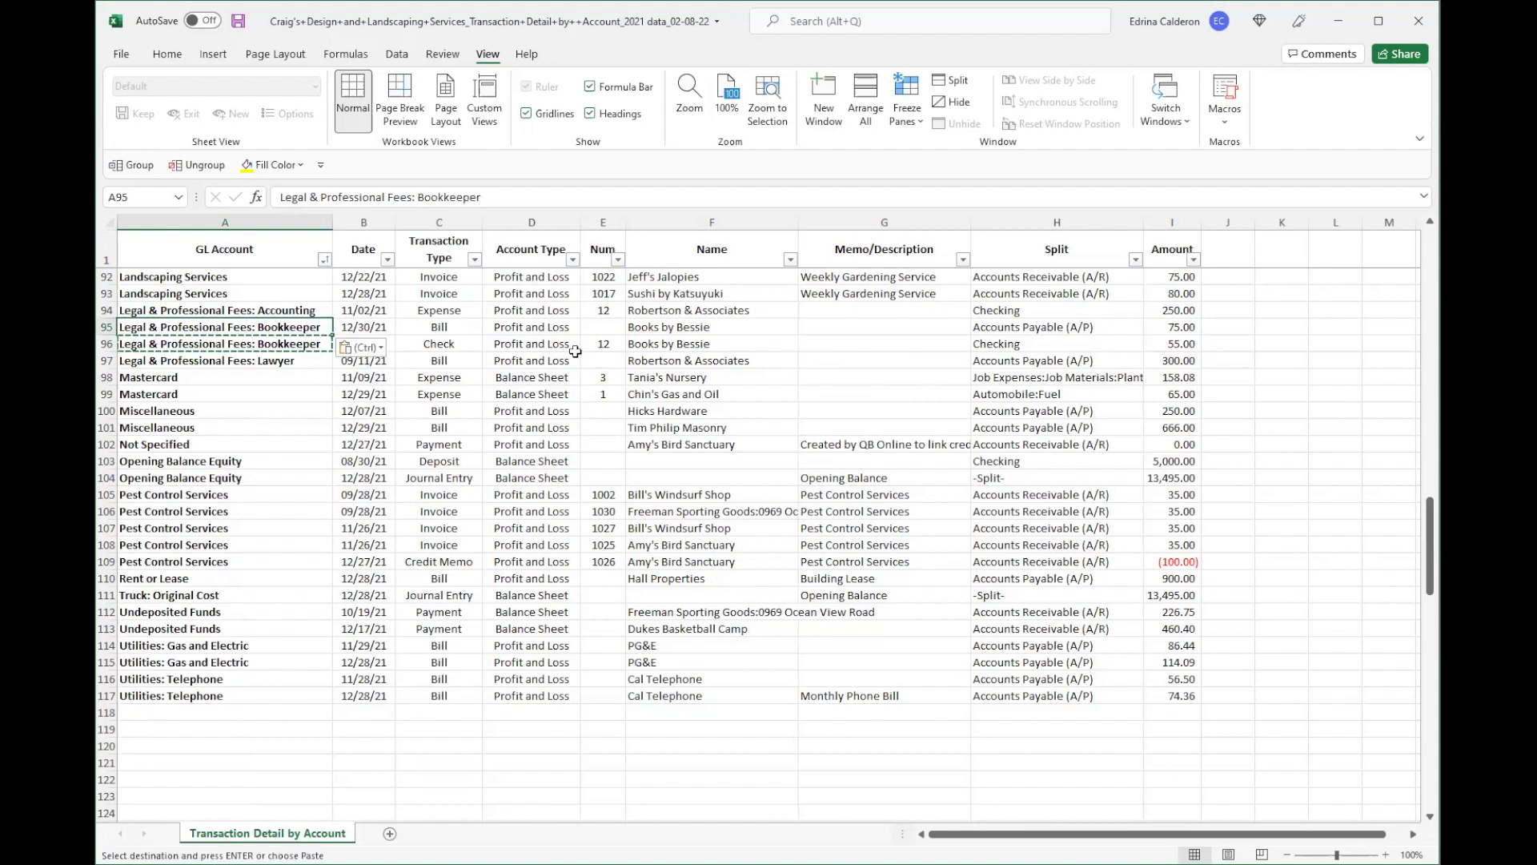
key(Escape)
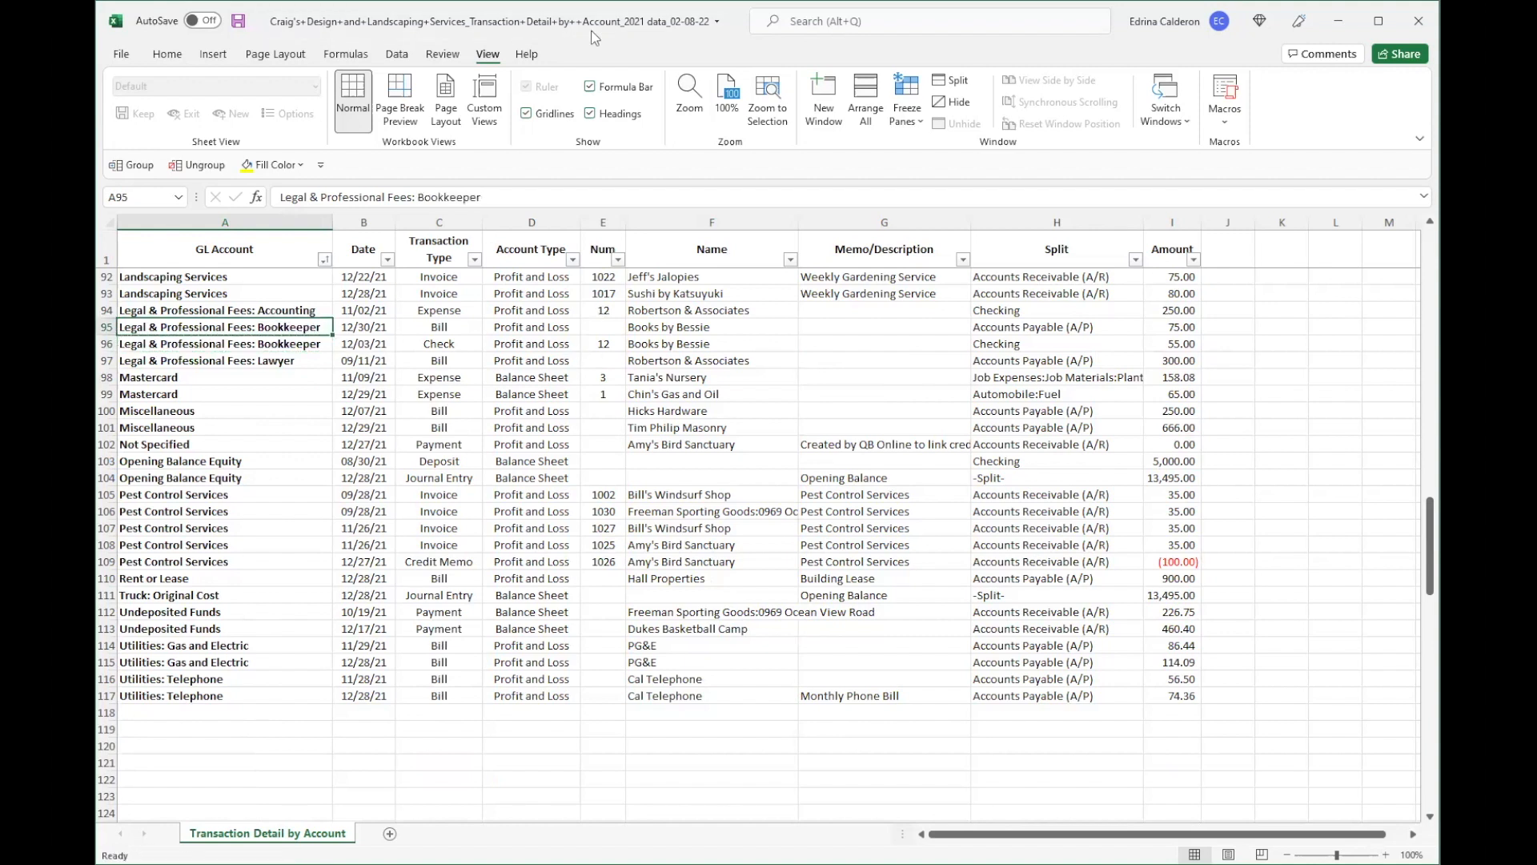
click(1185, 330)
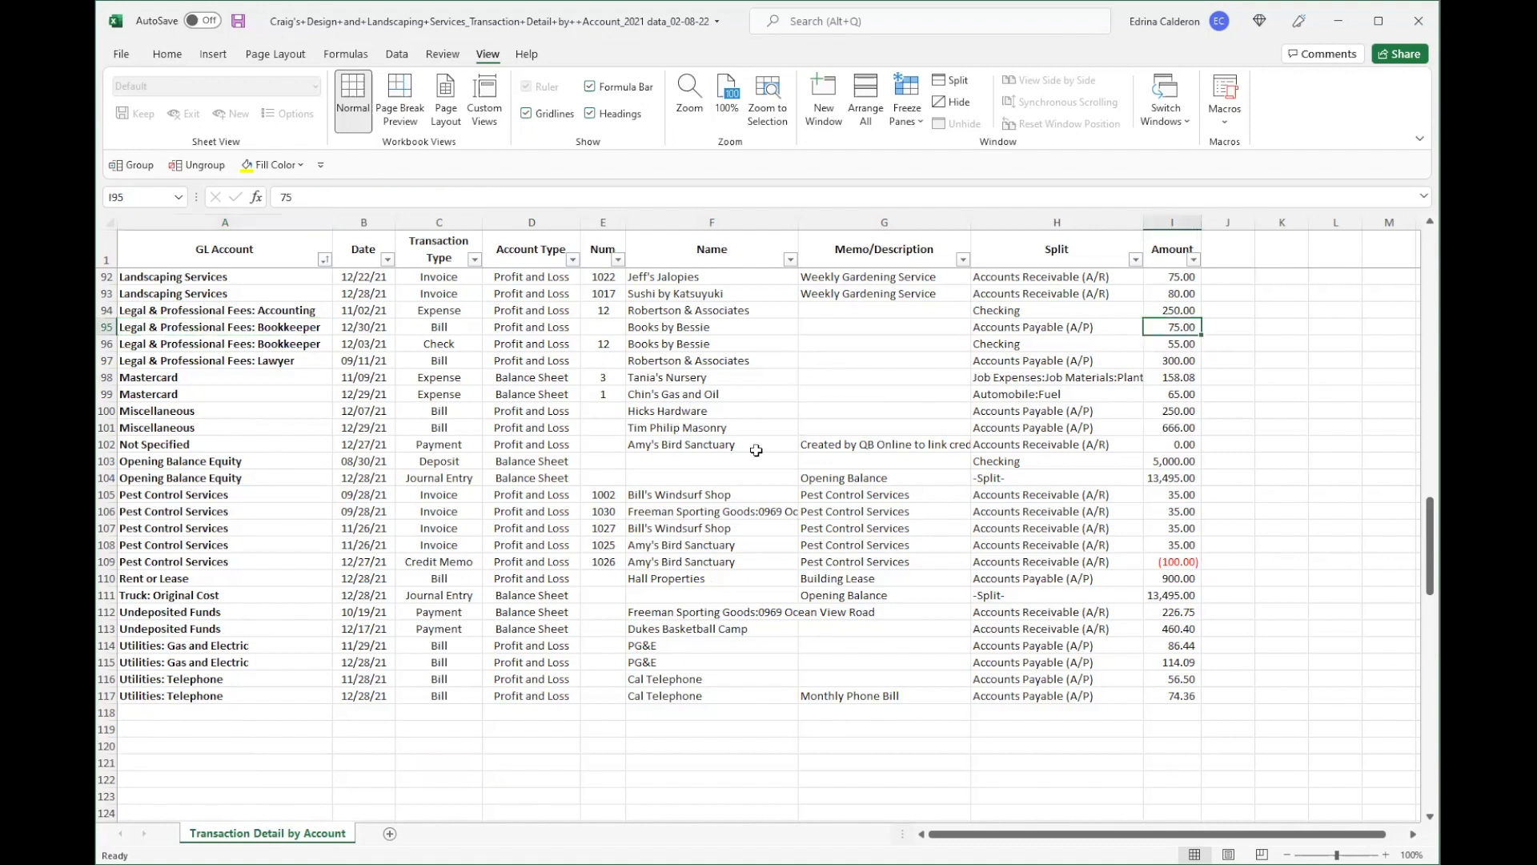
click(275, 327)
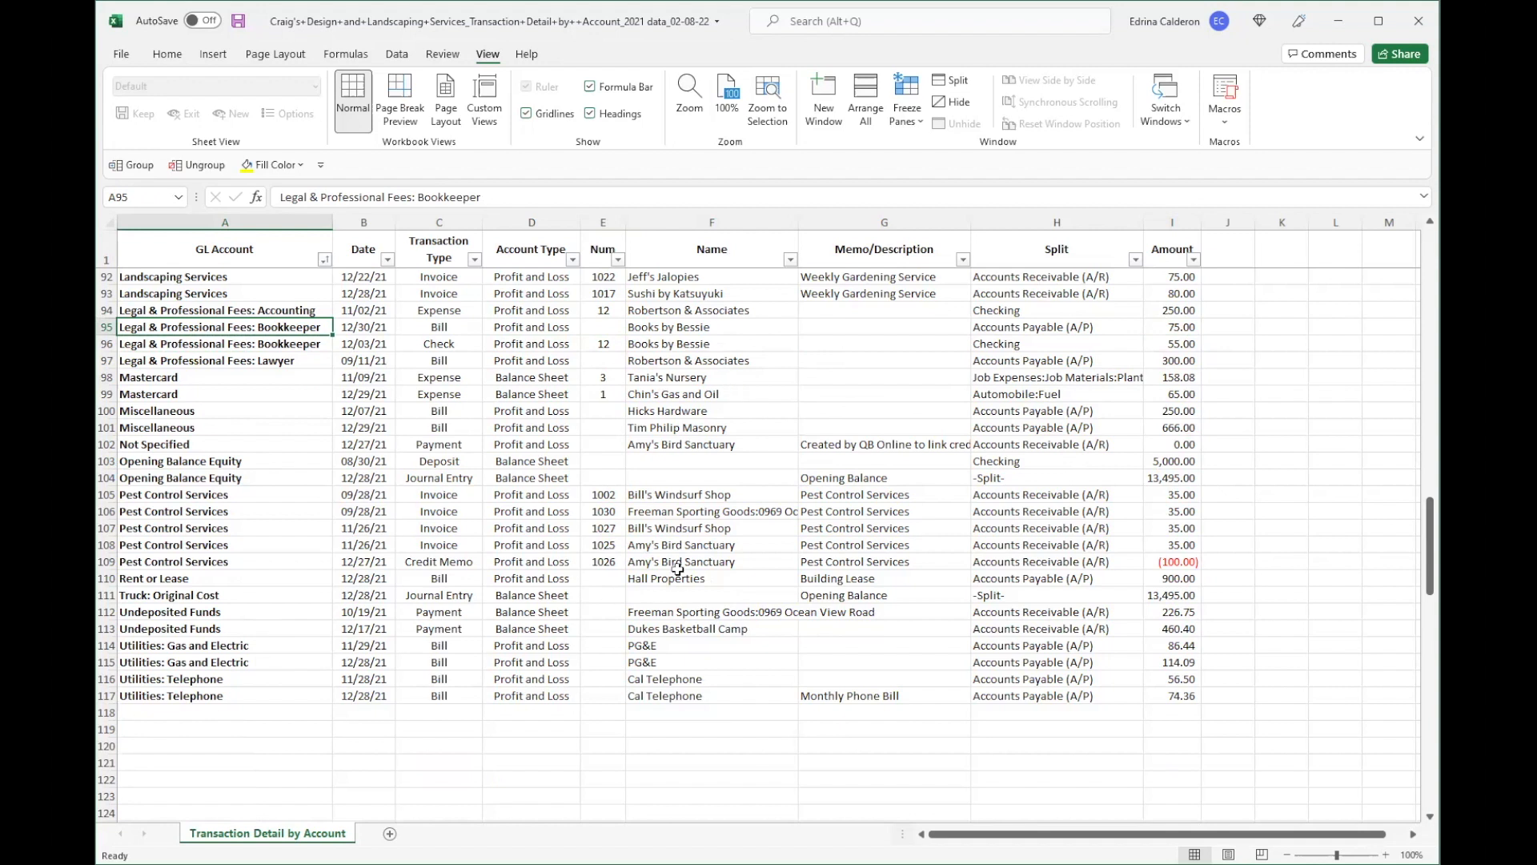
scroll(671, 560, up, 18)
scroll(633, 488, up, 12)
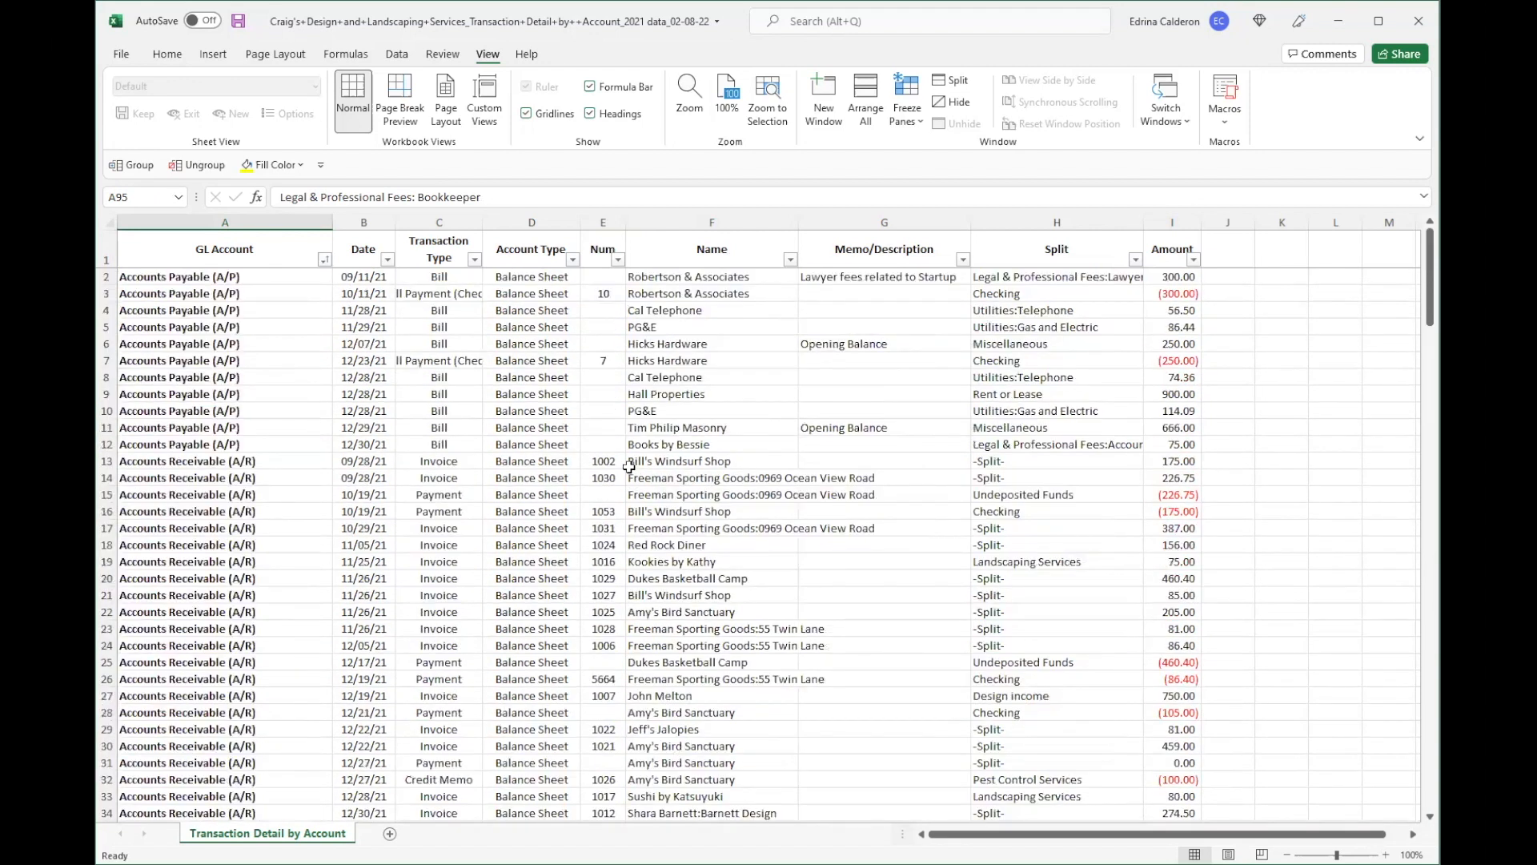
scroll(629, 467, down, 20)
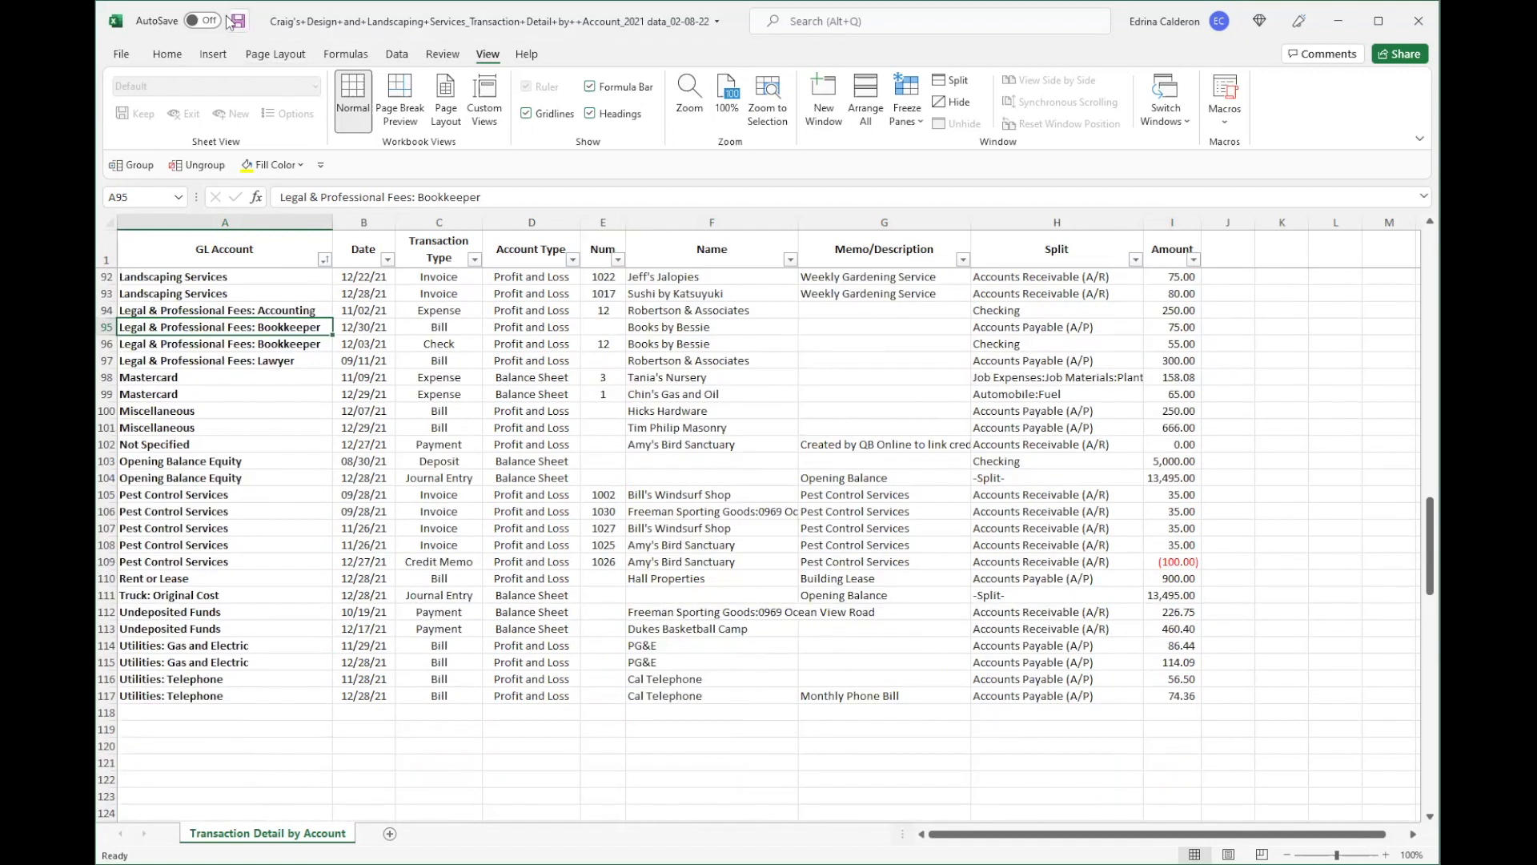
Step: Save the workbook under the new name Data Table_2021 data_02-08-22
click(122, 54)
click(157, 261)
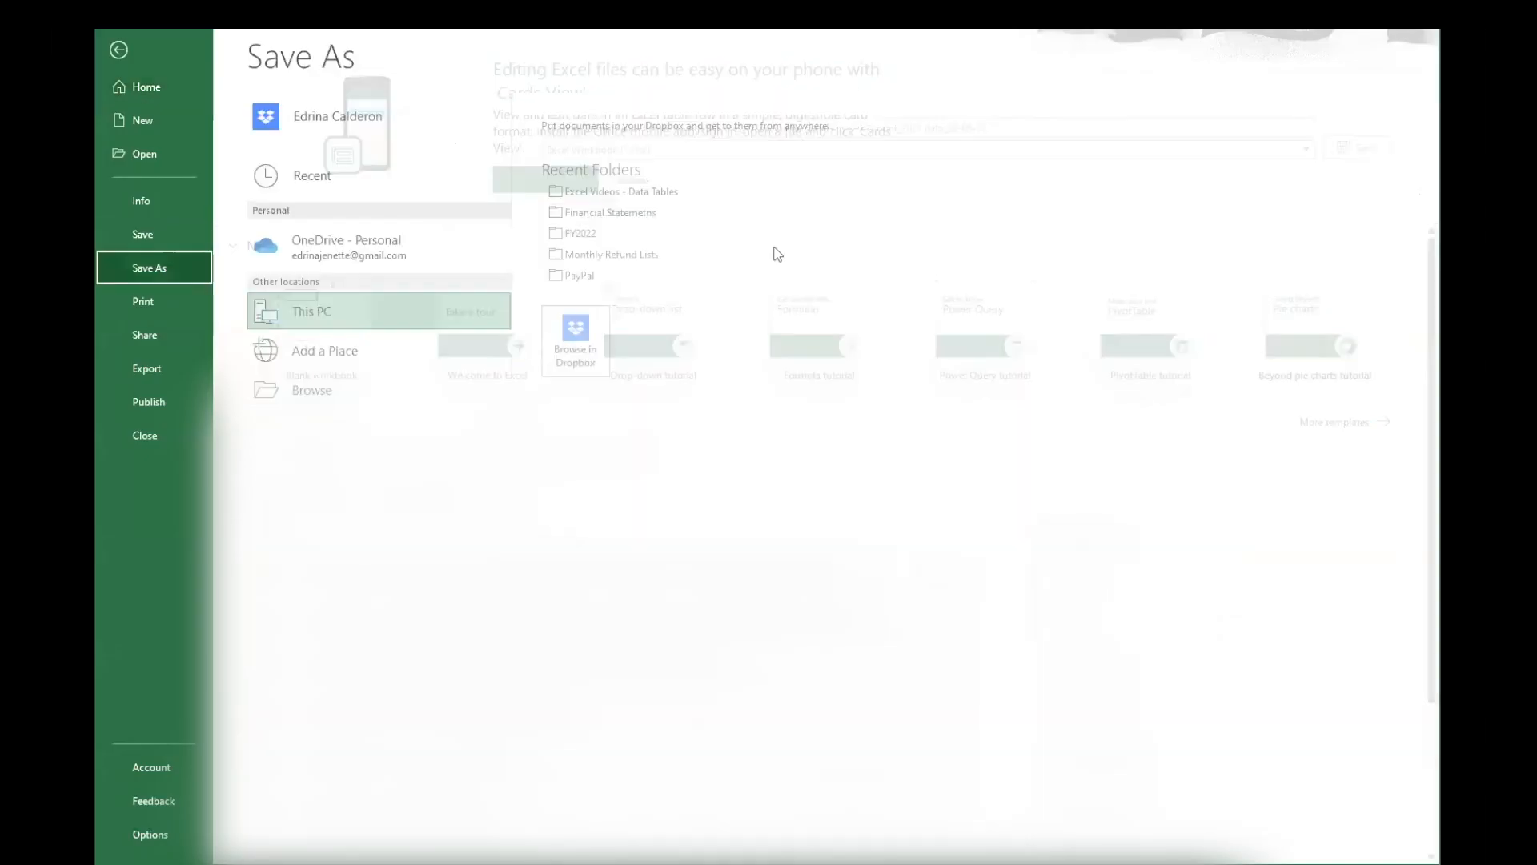
click(774, 128)
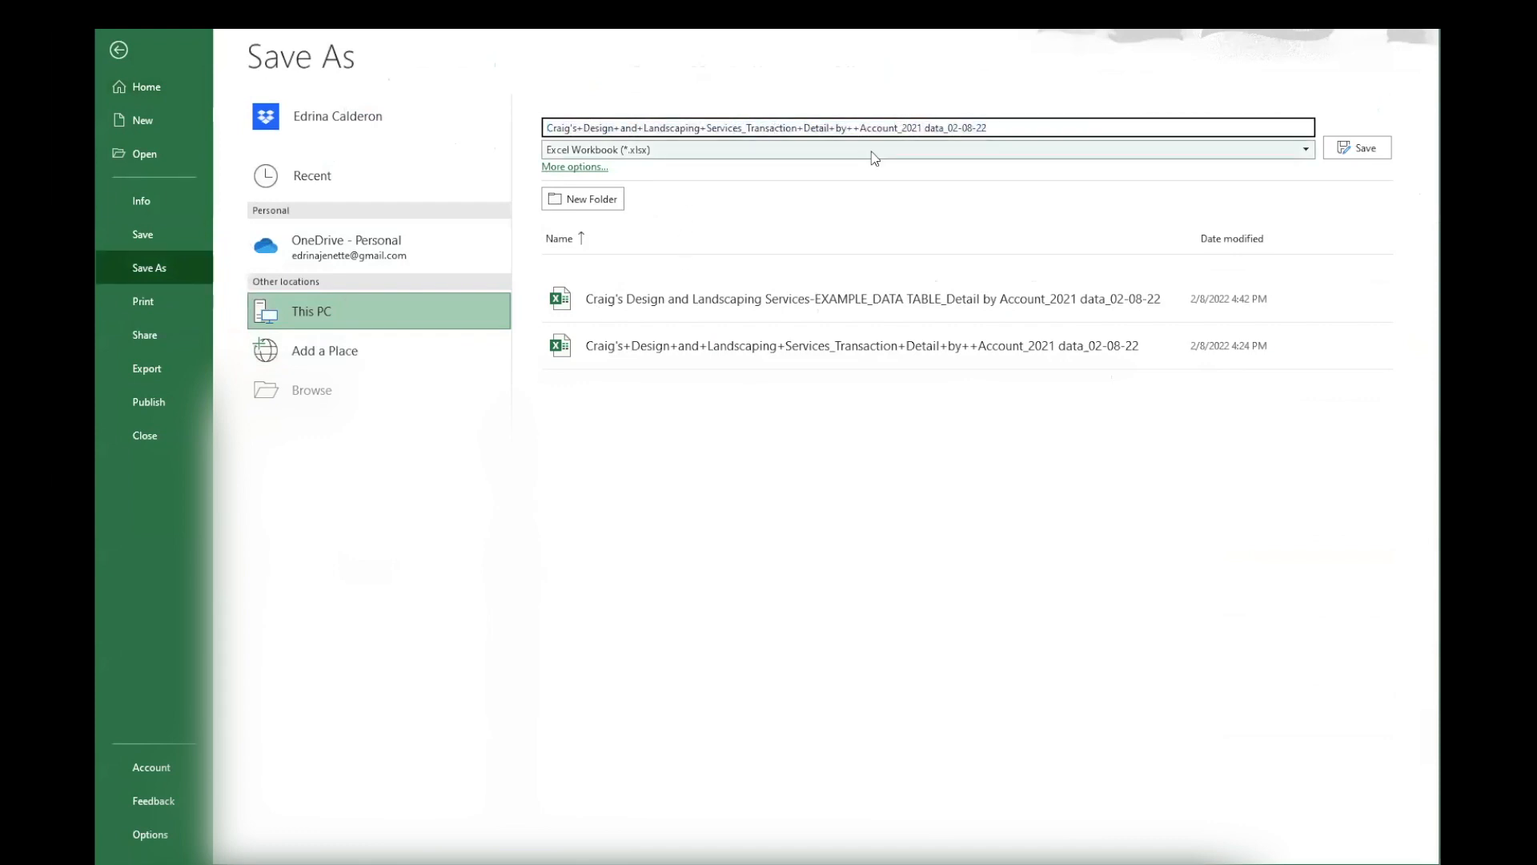
key(shift+Home)
text(Data Table)
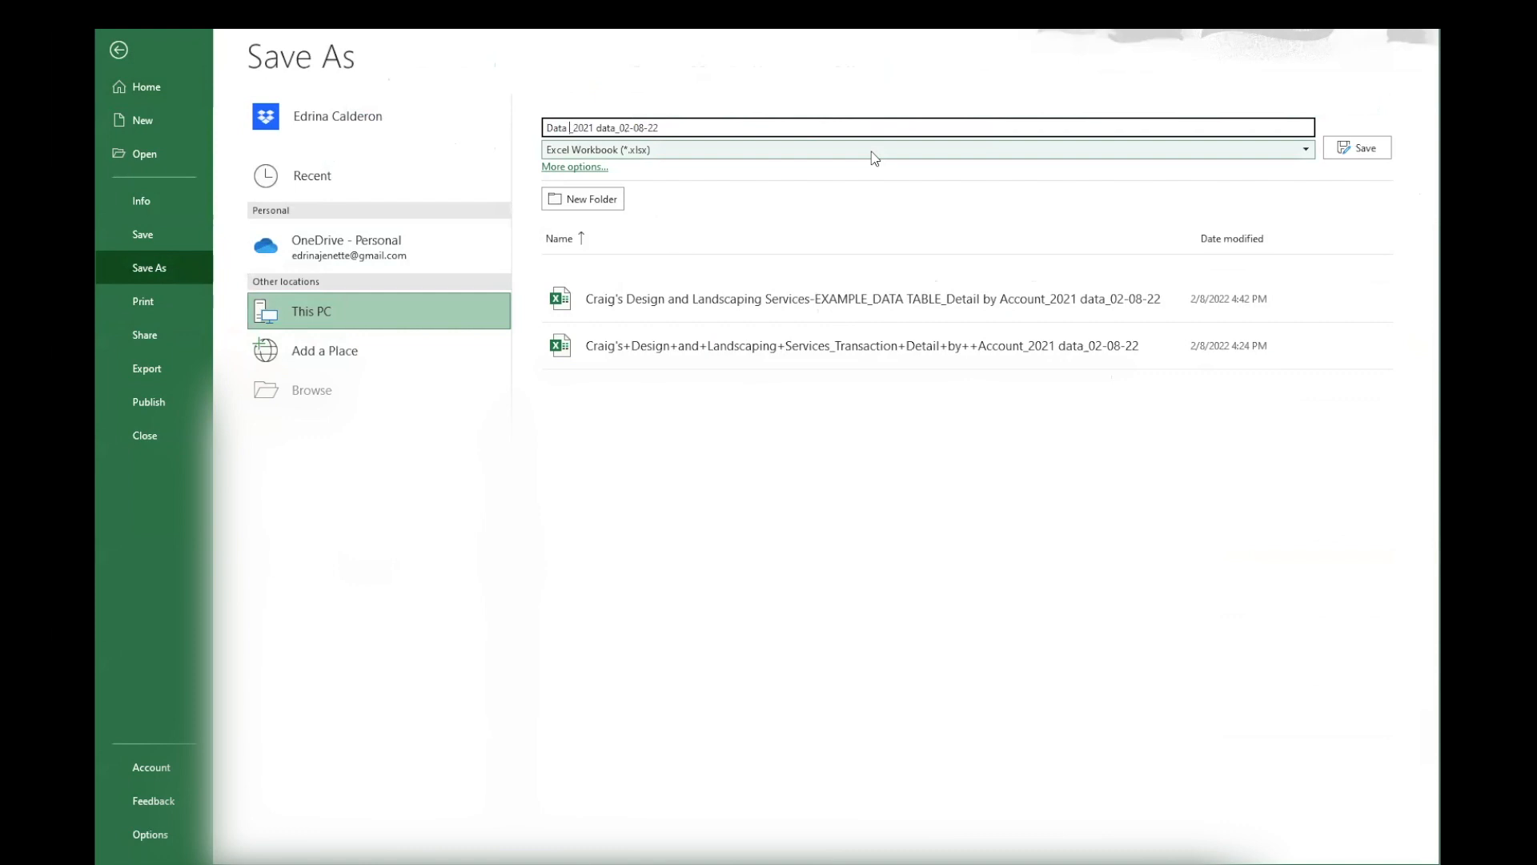
key(Return)
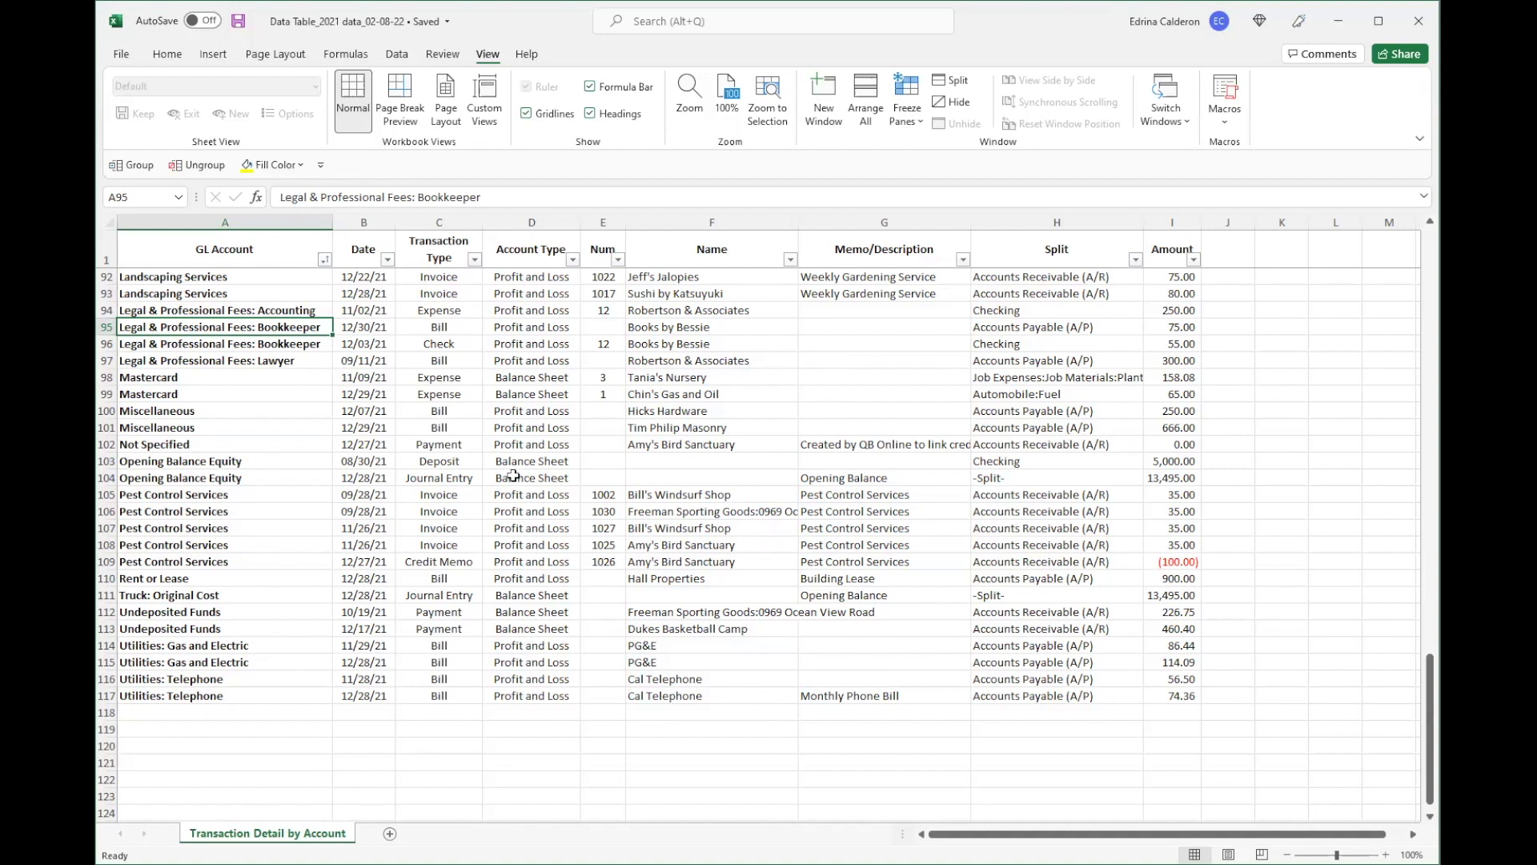
Step: Rename the Transaction Detail by Account sheet as Data Table_EXAMPLE
right_click(298, 833)
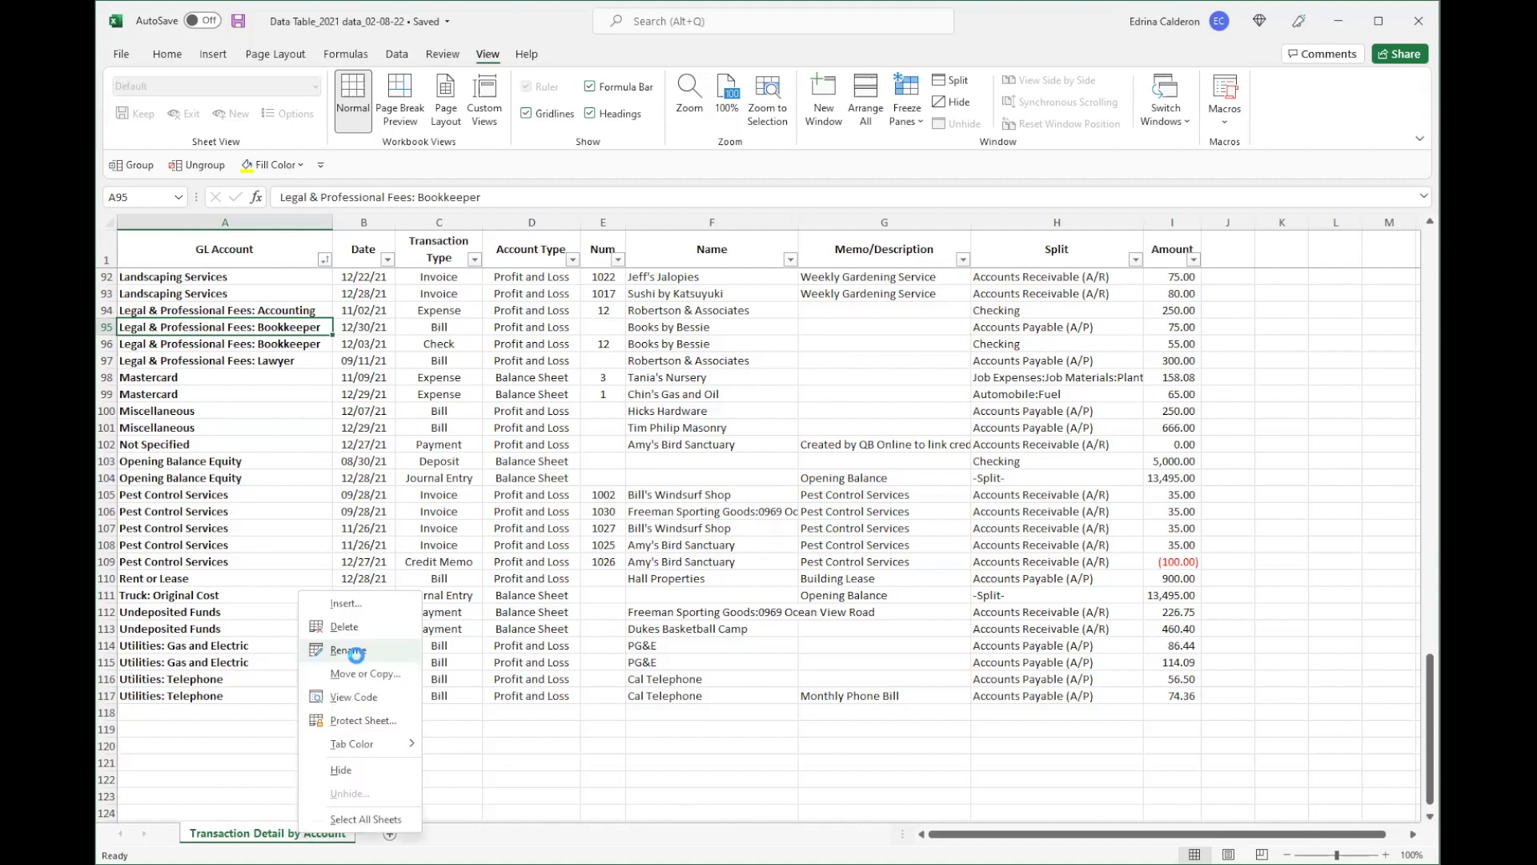
click(353, 649)
text(Data table)
key(BackSpace)
key(BackSpace)
key(BackSpace)
key(BackSpace)
key(BackSpace)
text(Ta)
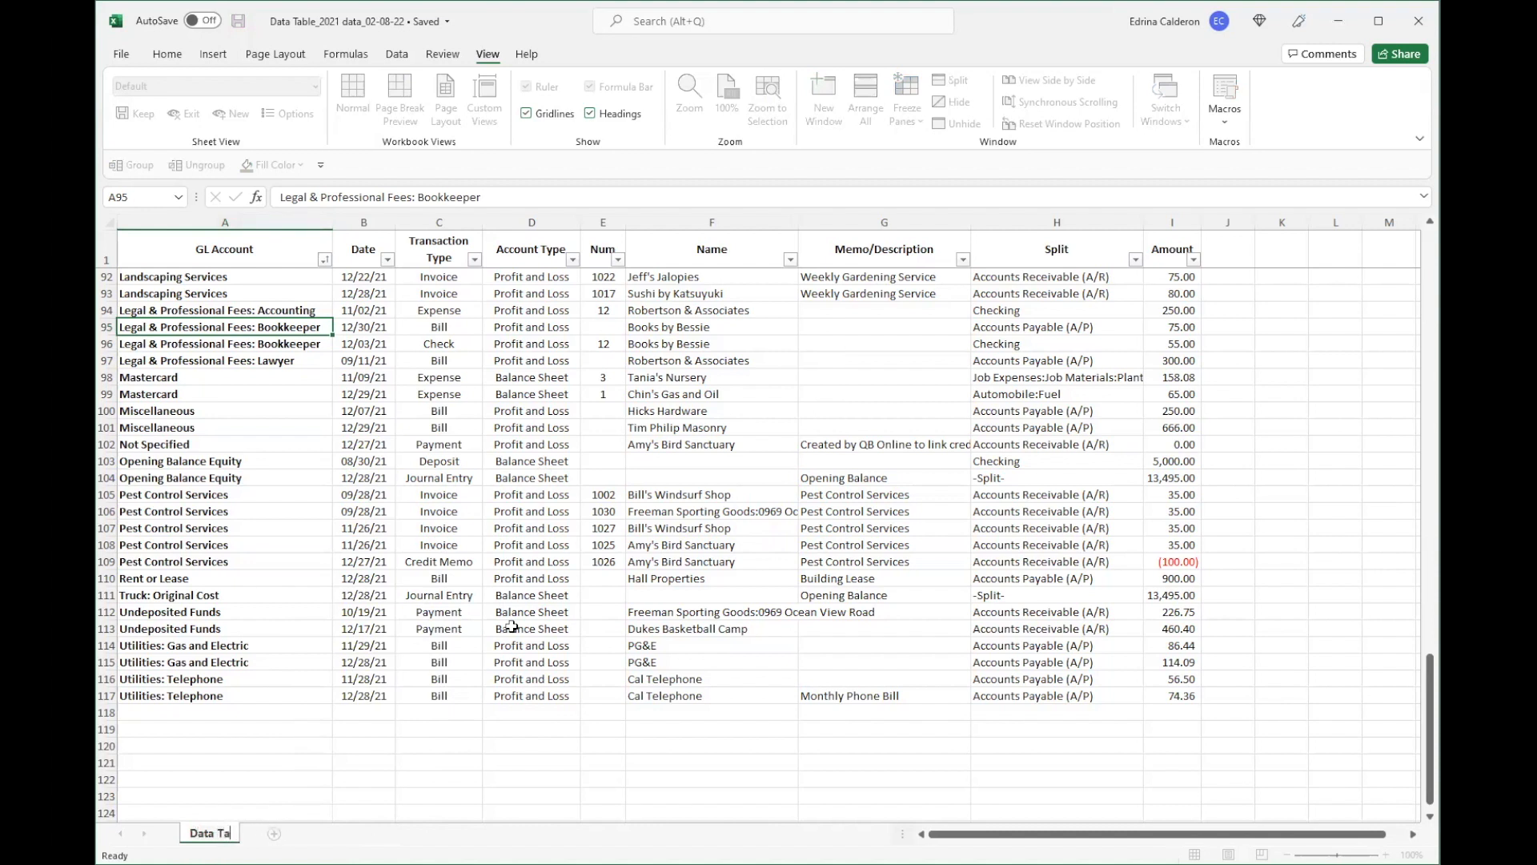
text(ble_EXAMPLE)
key(Return)
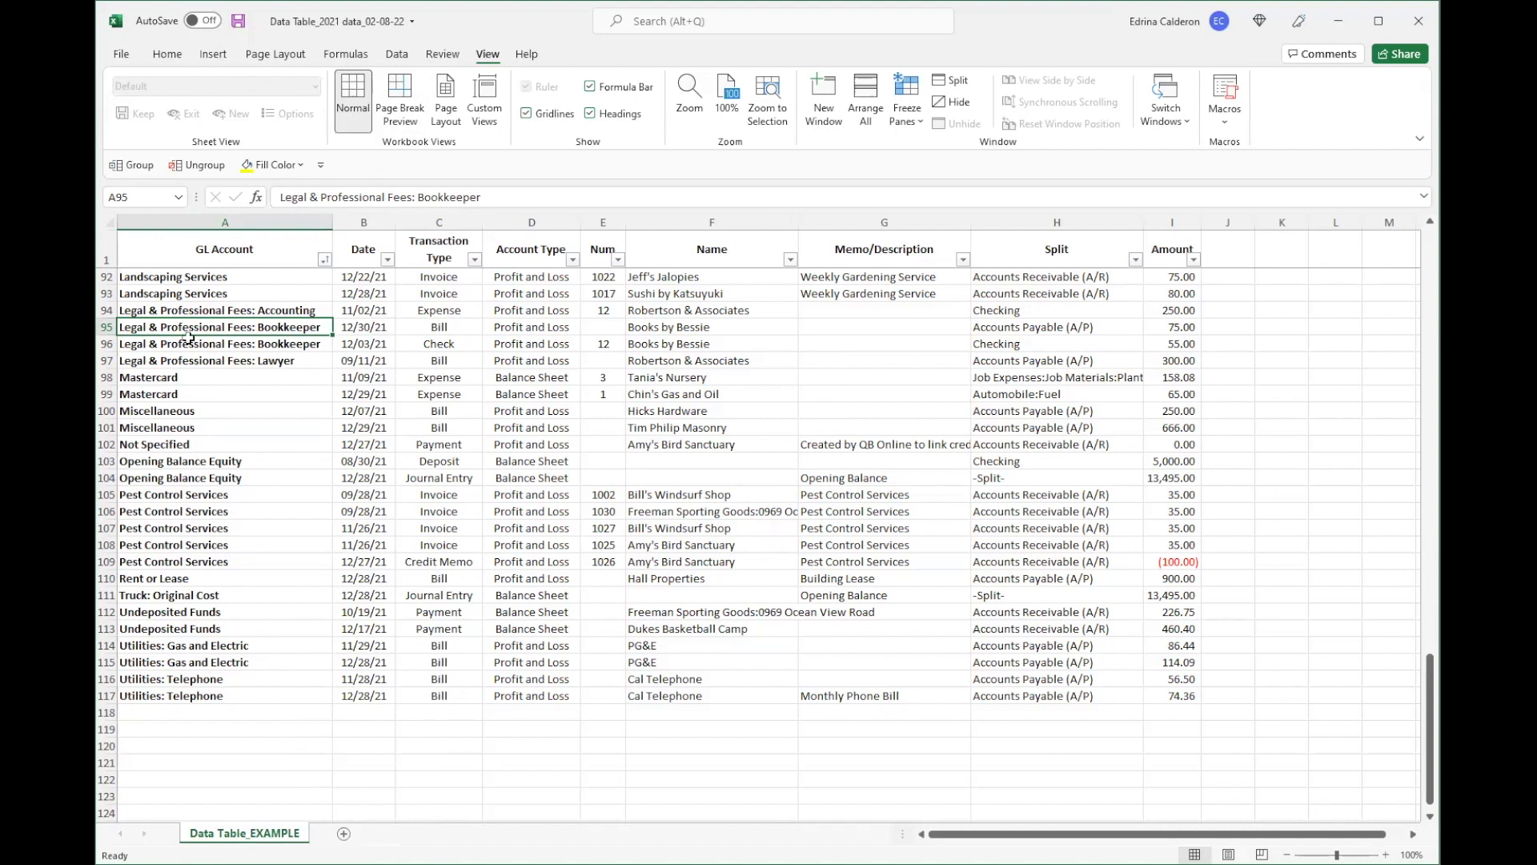
Step: Insert a PivotTable on a new worksheet from the range A1:I117 of Data Table_EXAMPLE and dismiss the multiple-panes tip
click(212, 54)
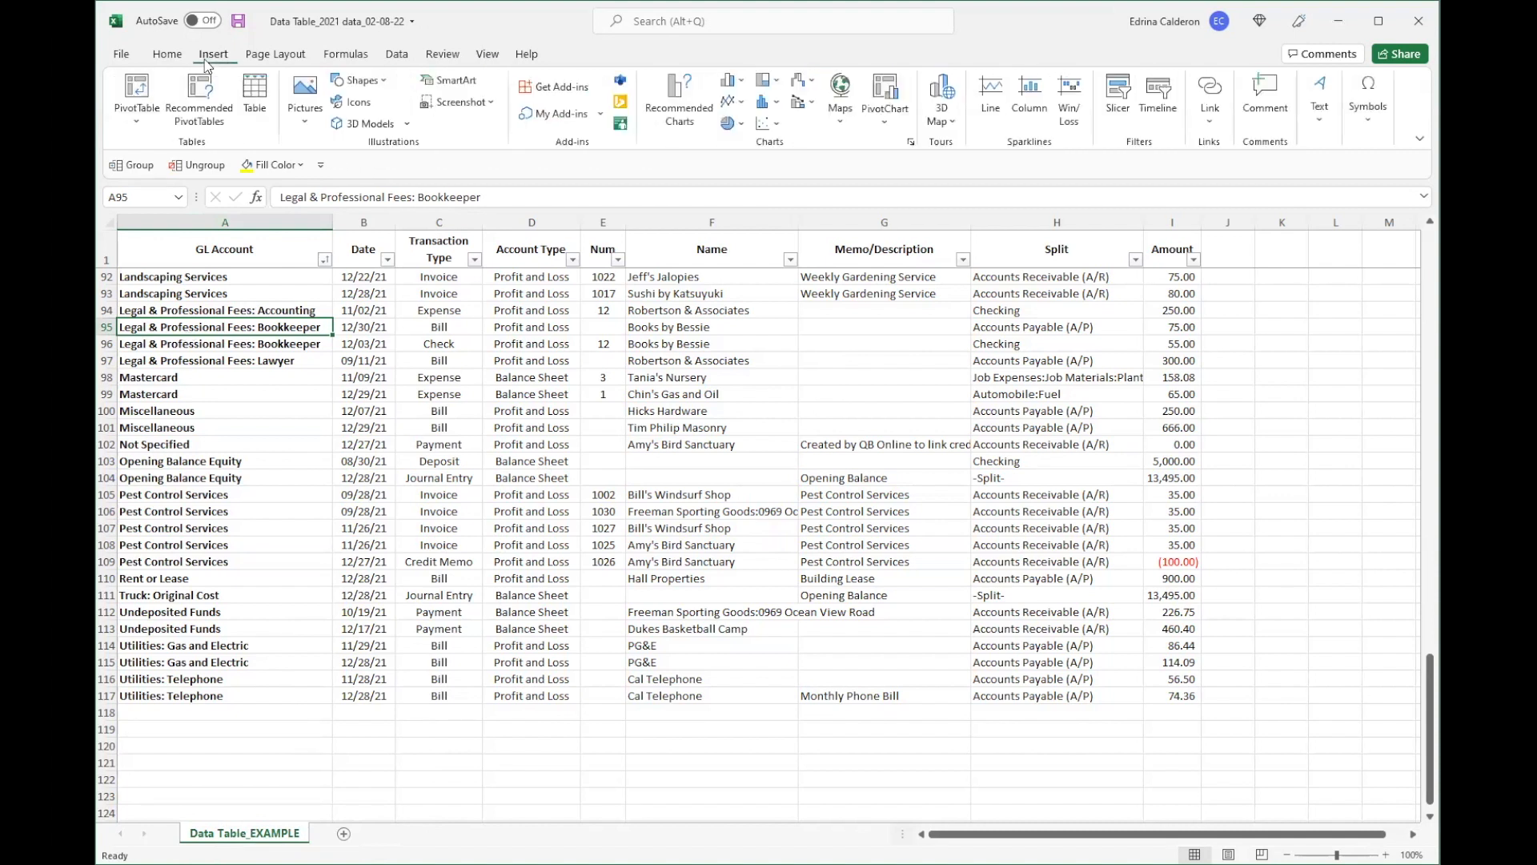
click(154, 90)
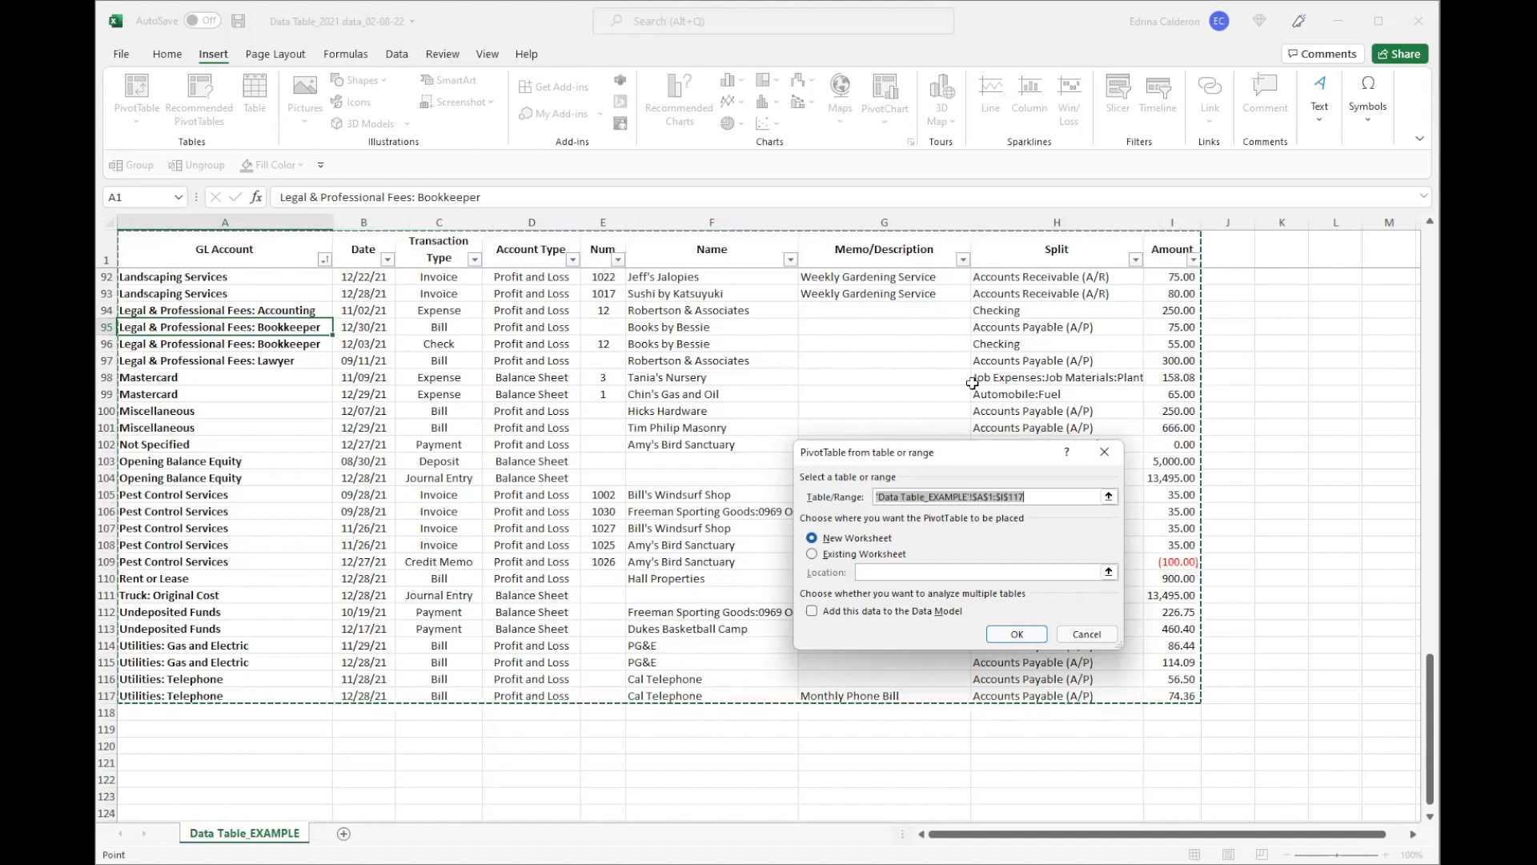
click(1035, 635)
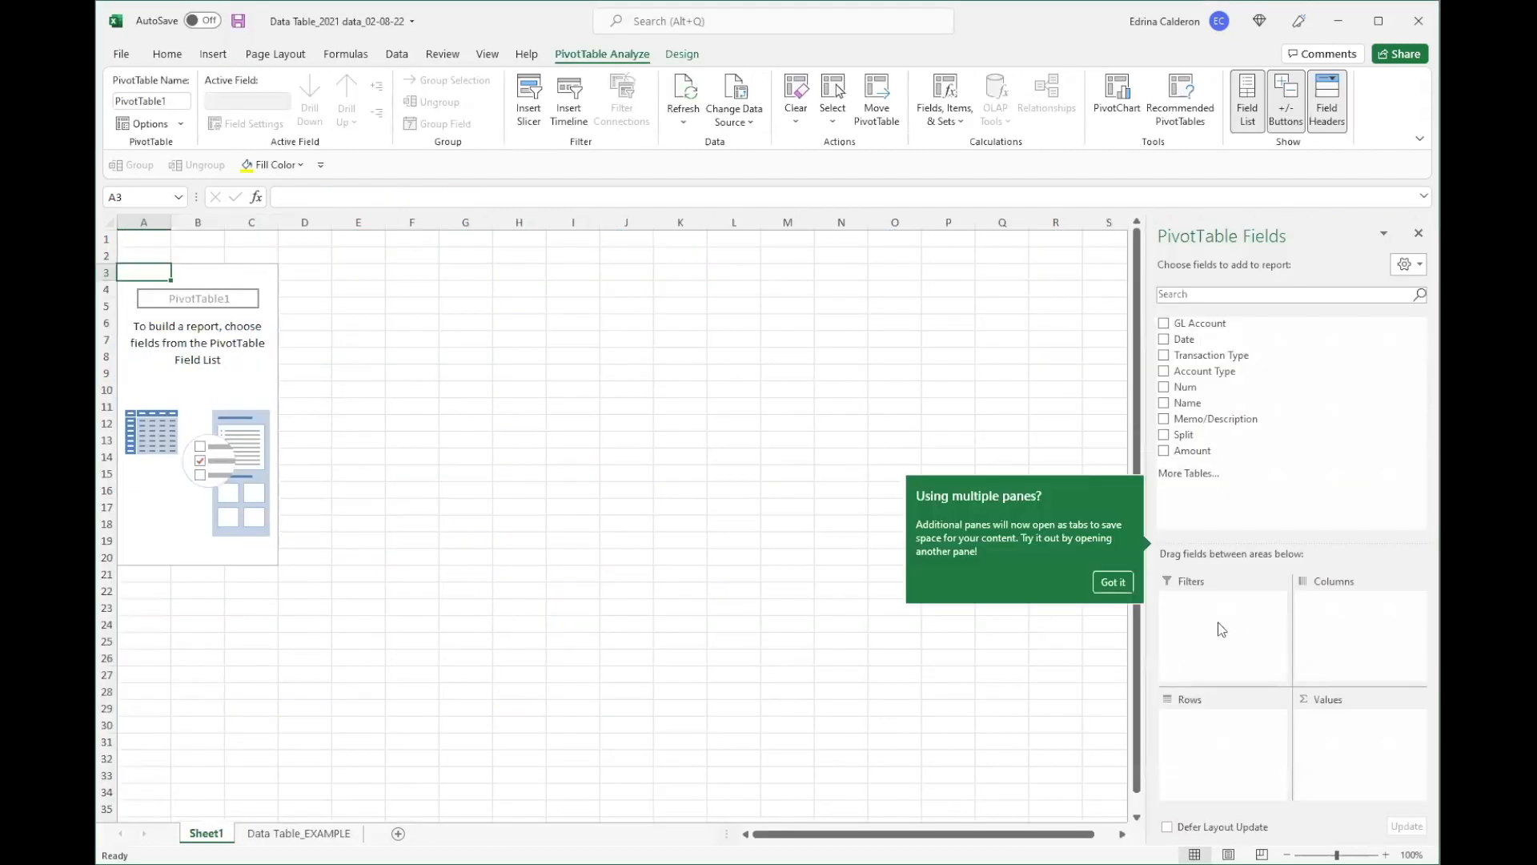
click(1111, 584)
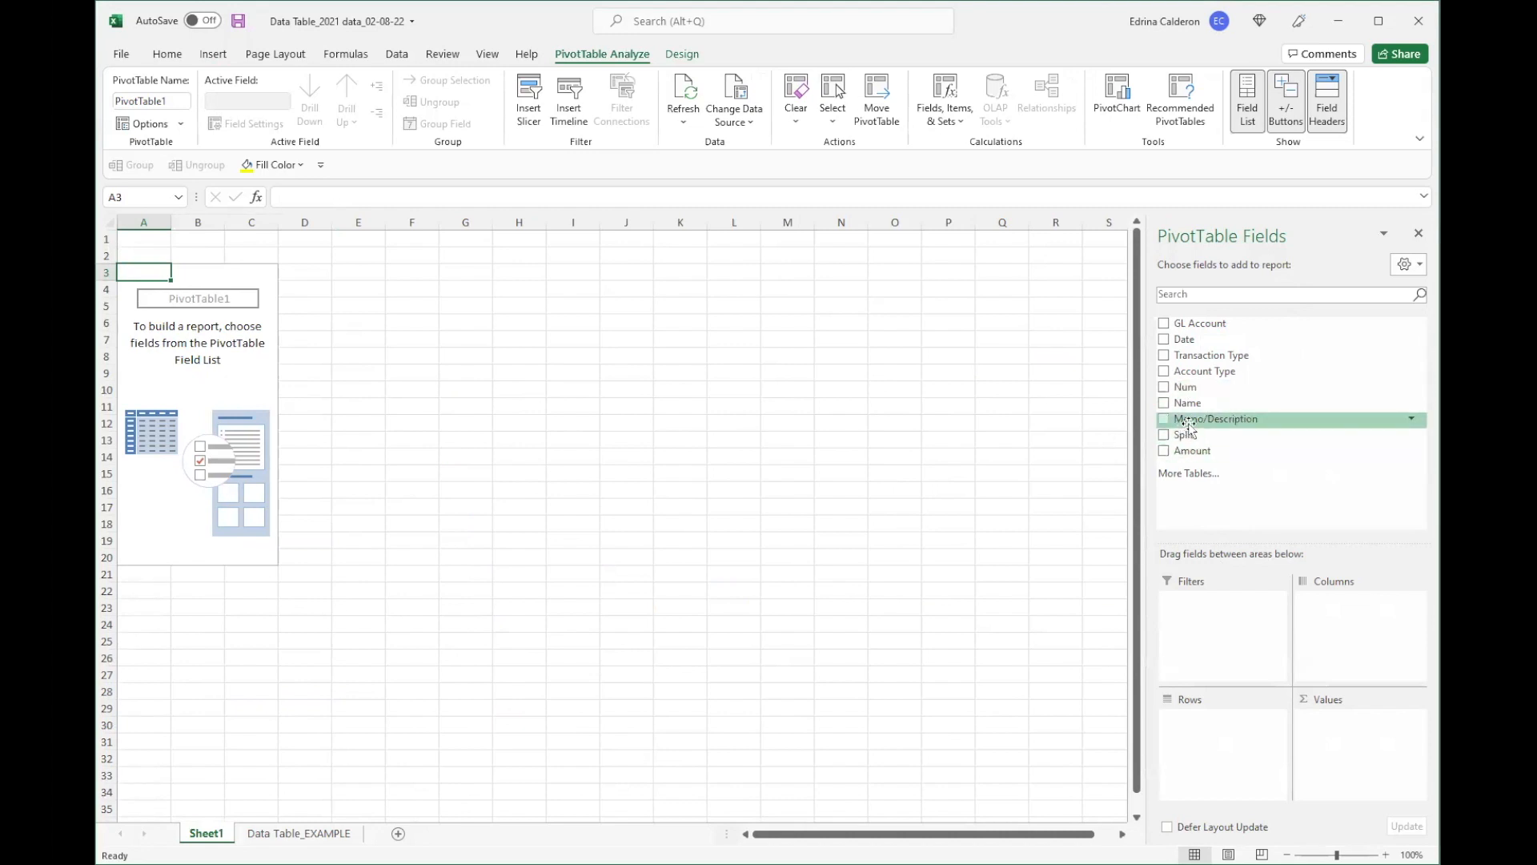
Step: Add GL Account and Name as PivotTable rows, with Name nested second, and summarize Amount as the values
drag(1197, 324, 1226, 737)
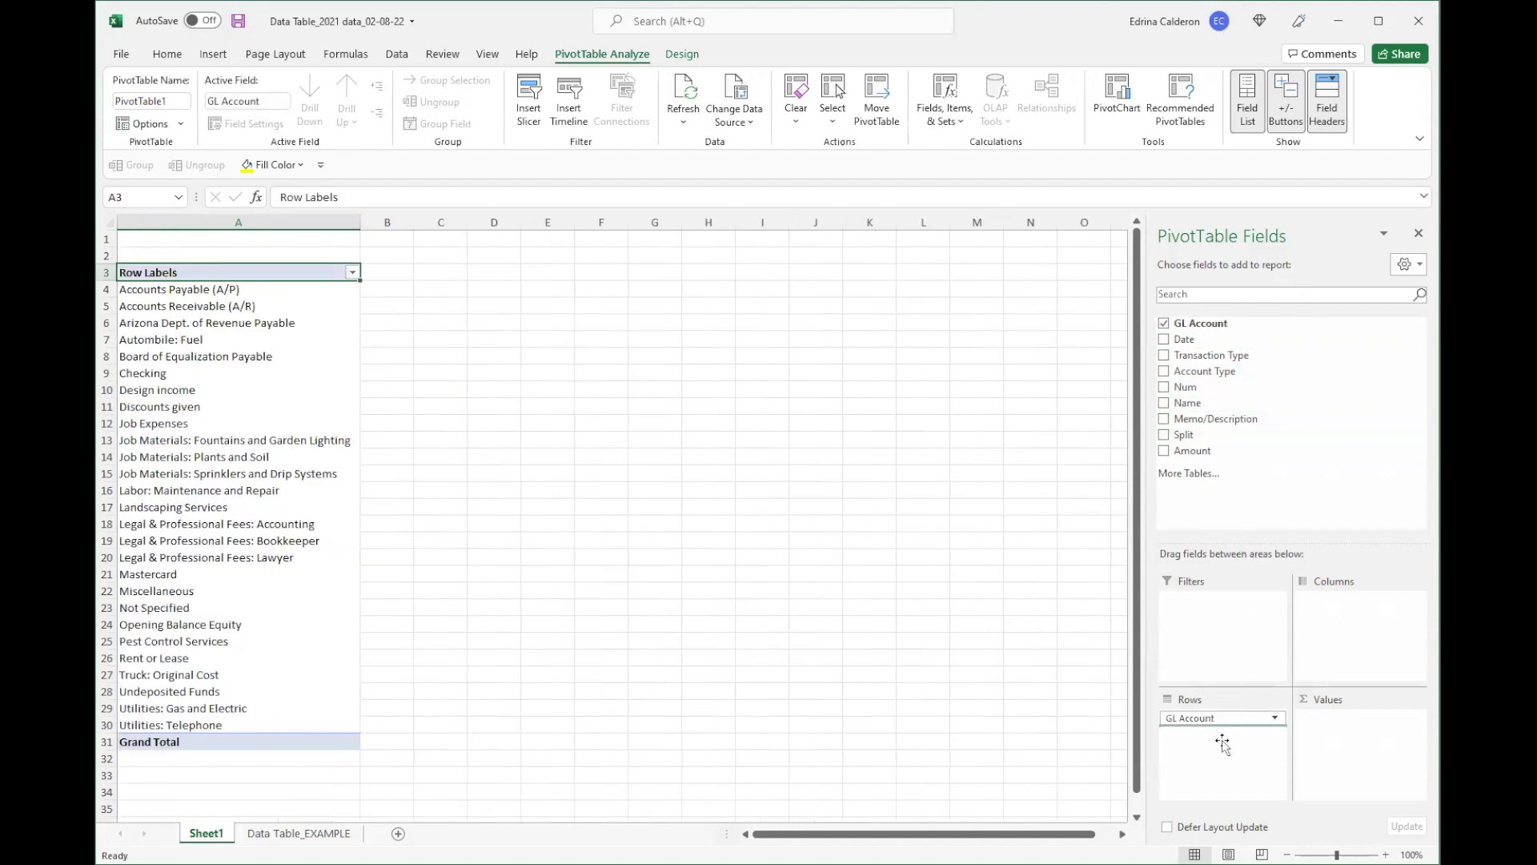
drag(1222, 743, 1223, 741)
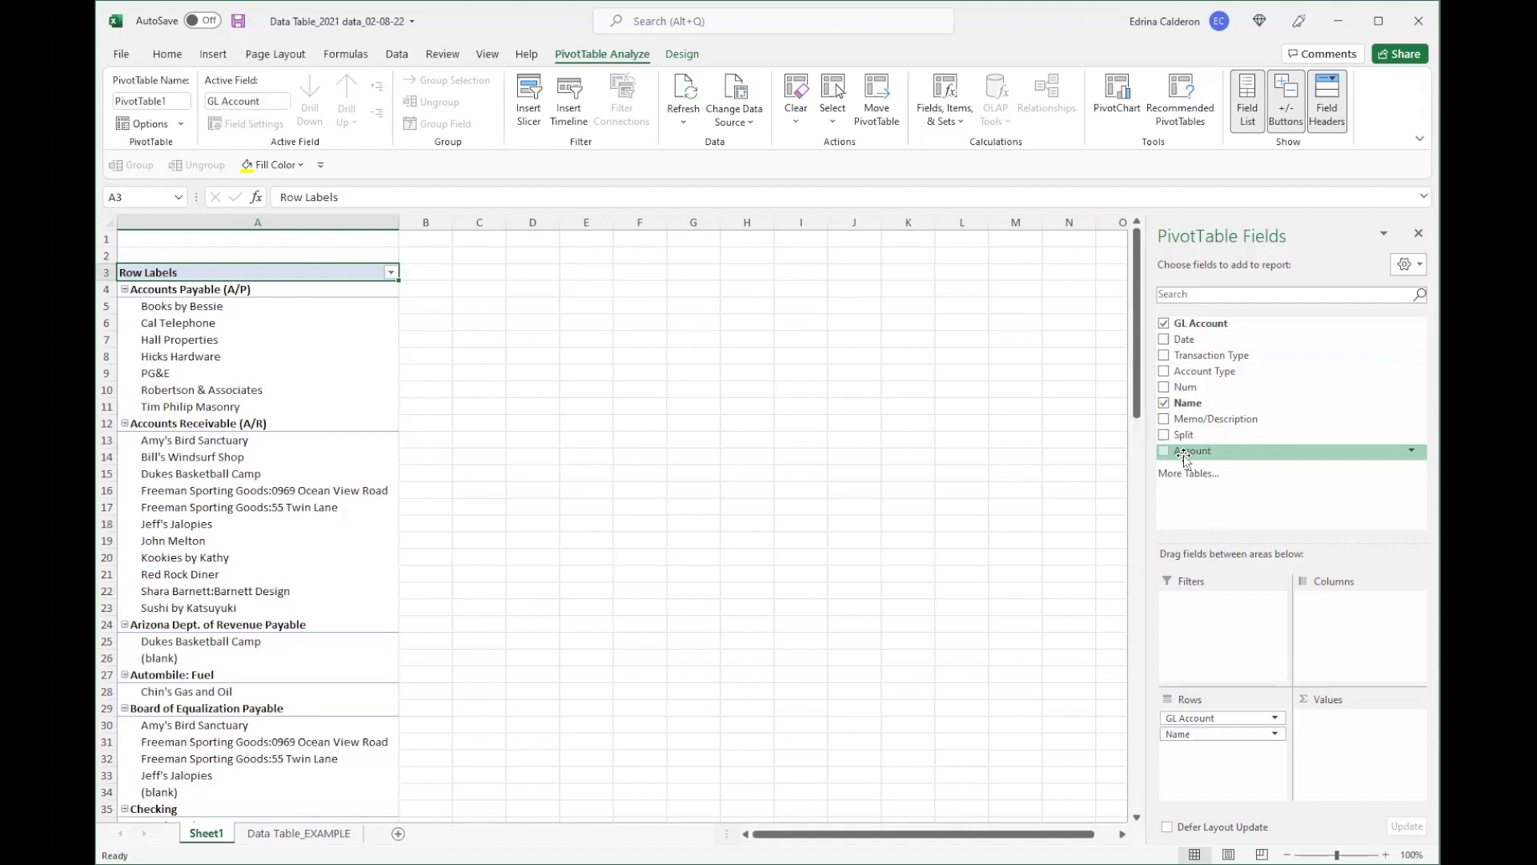
drag(1184, 457, 1346, 758)
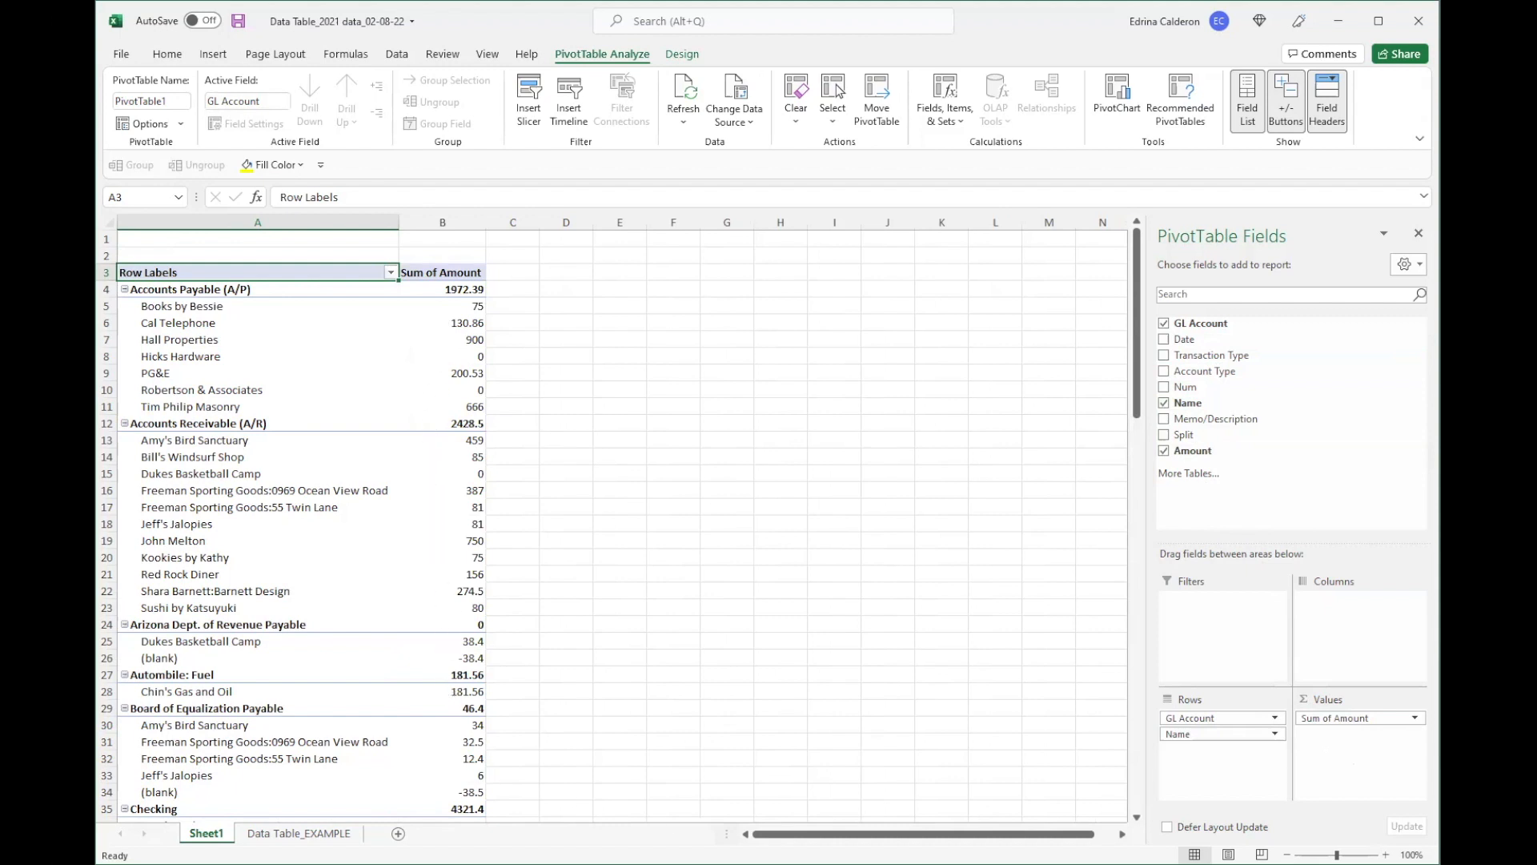
click(1369, 717)
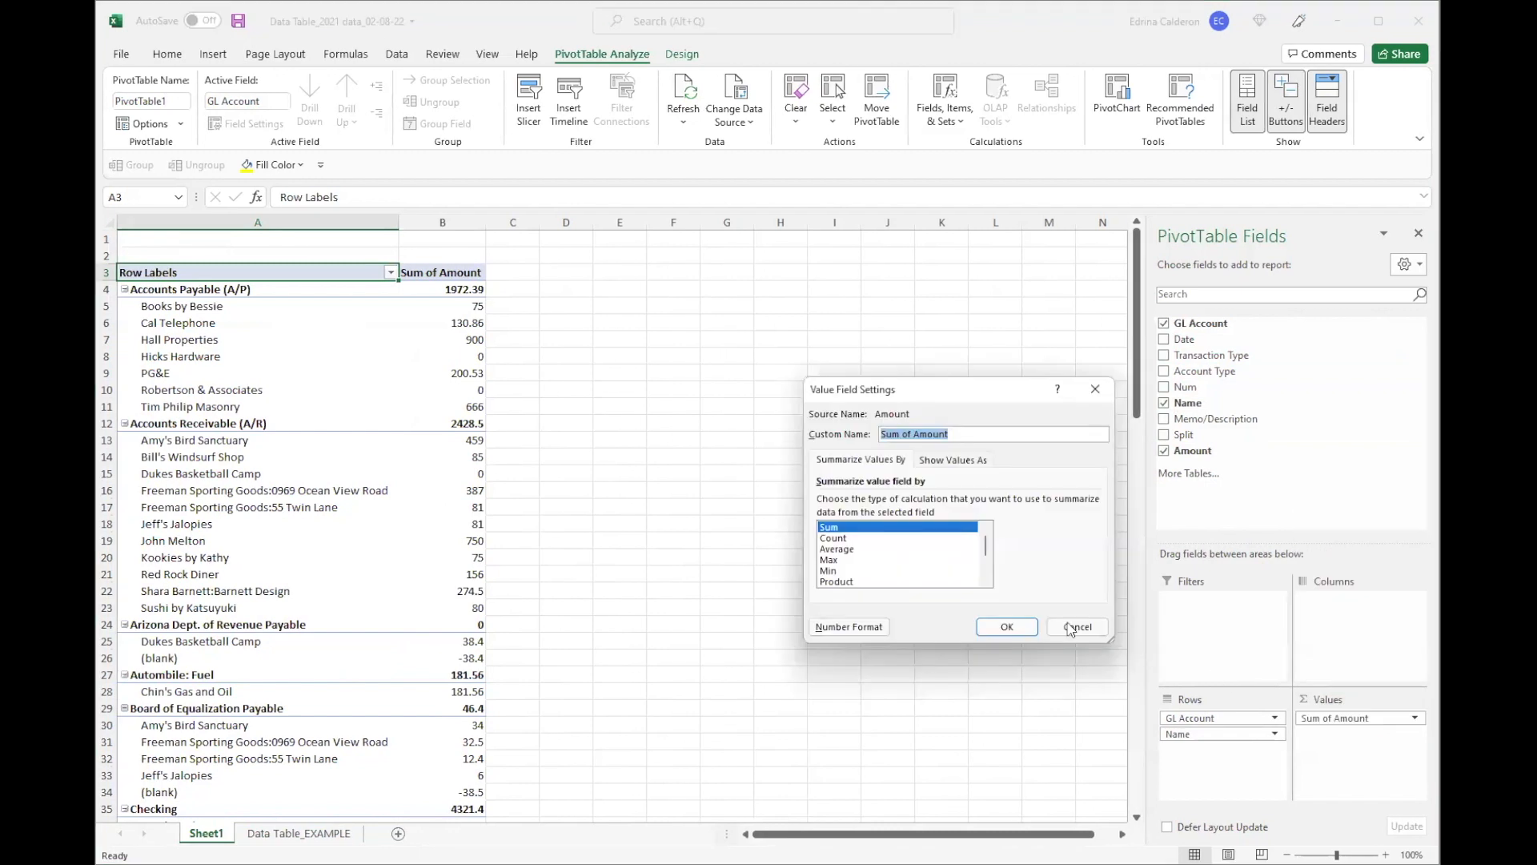
click(1068, 626)
click(1361, 718)
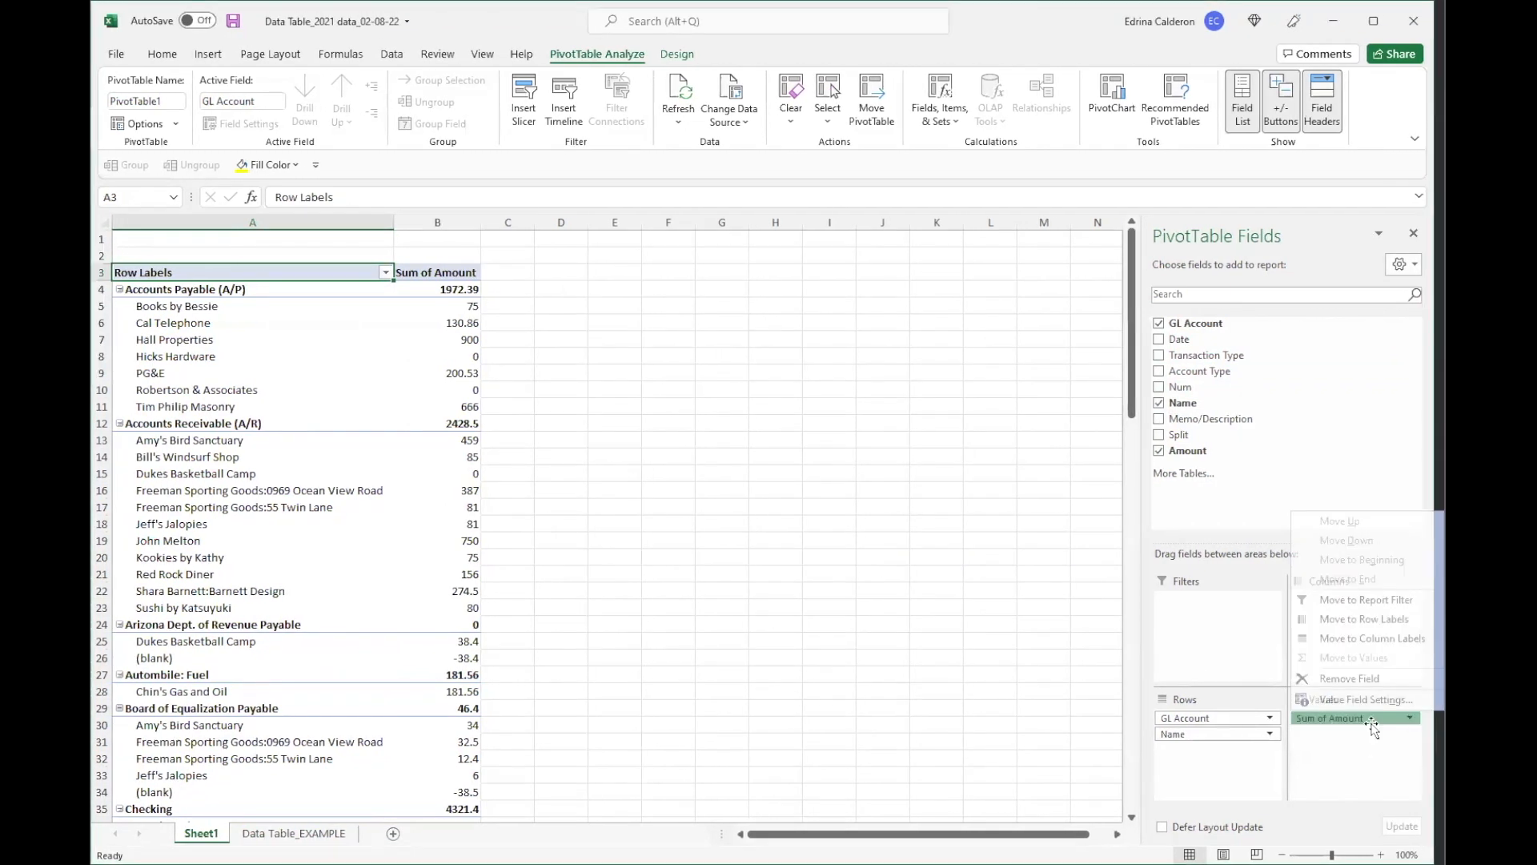
click(1260, 737)
Step: Format the Sum of Amount field as Number with two decimals, a thousands separator and red negatives in parentheses
click(1362, 720)
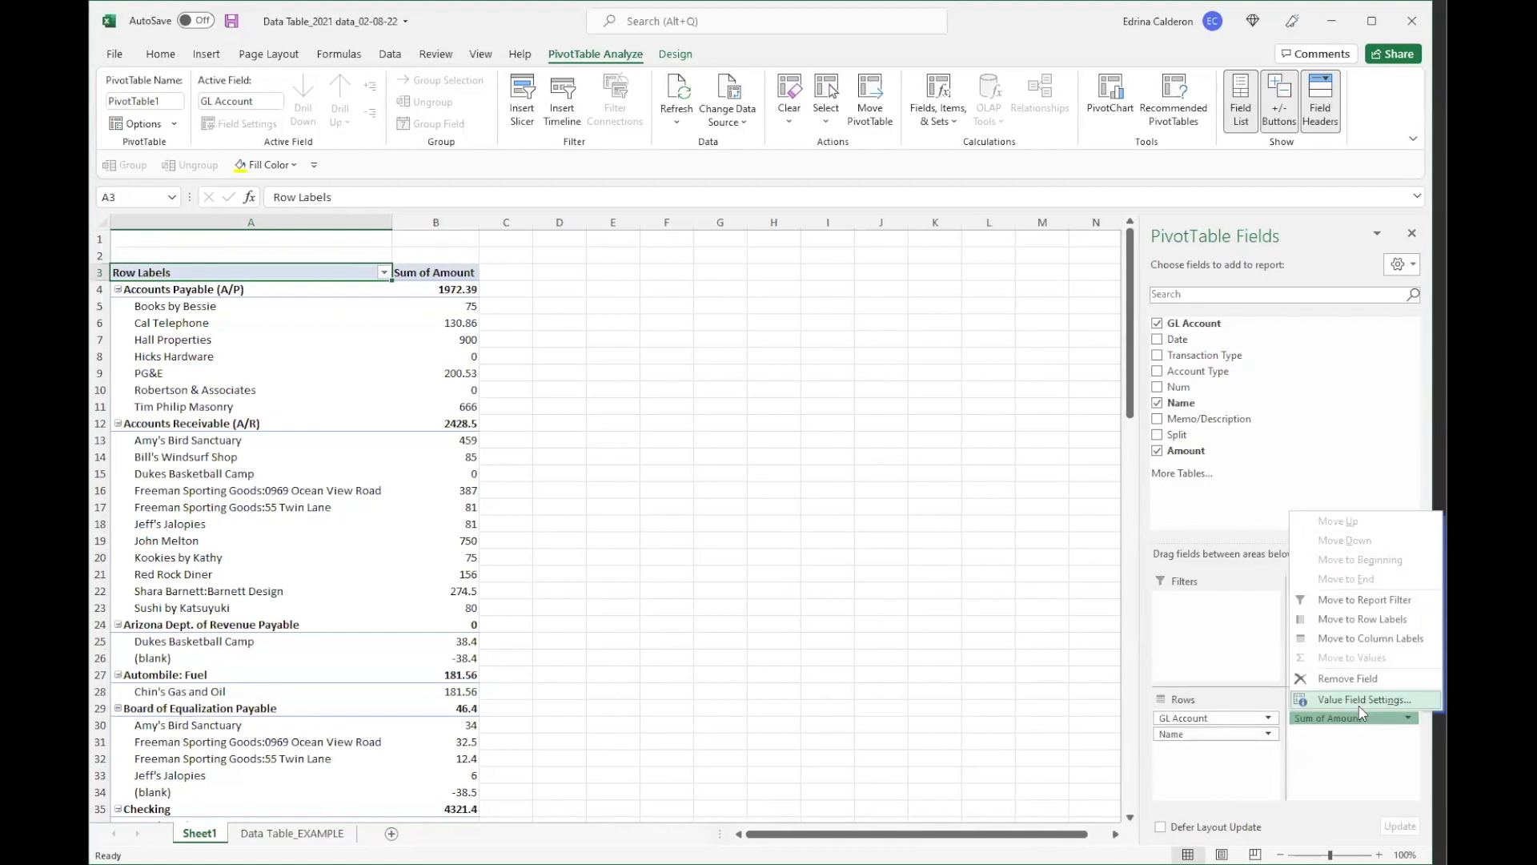
key(Return)
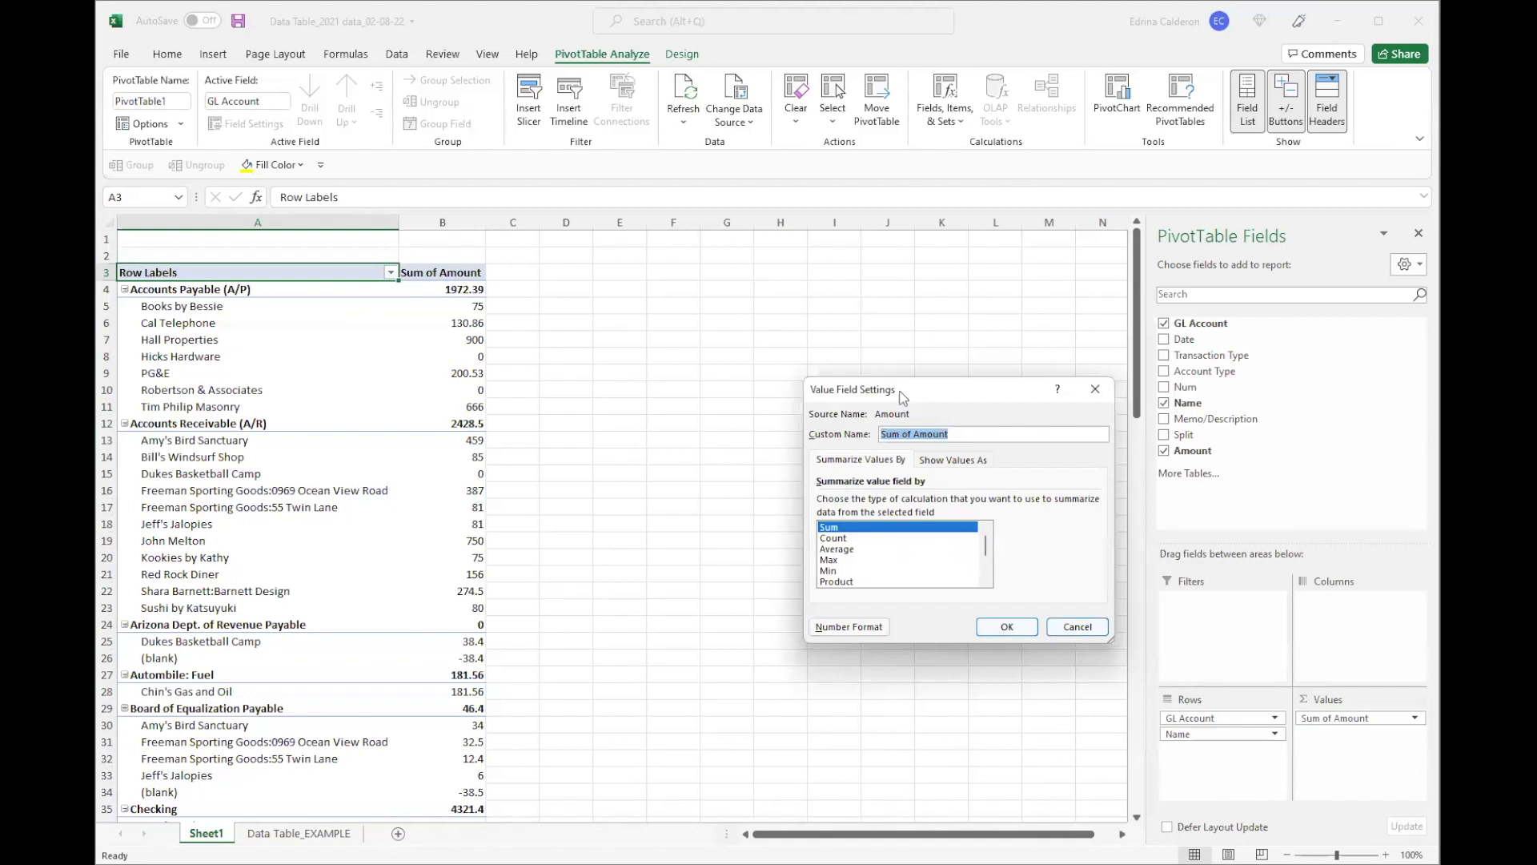
drag(898, 397, 746, 392)
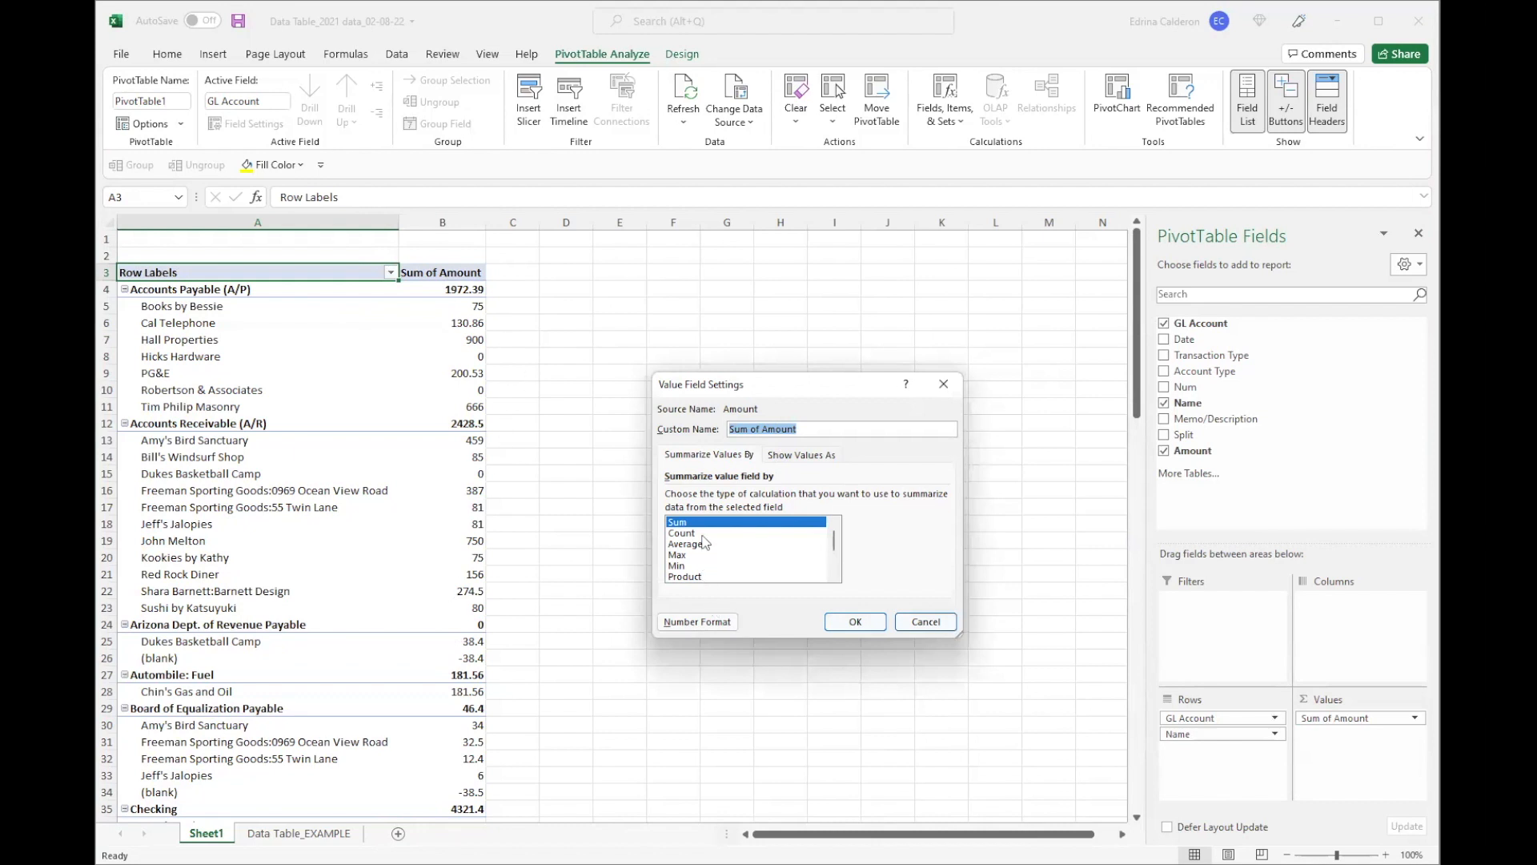
click(705, 624)
click(782, 398)
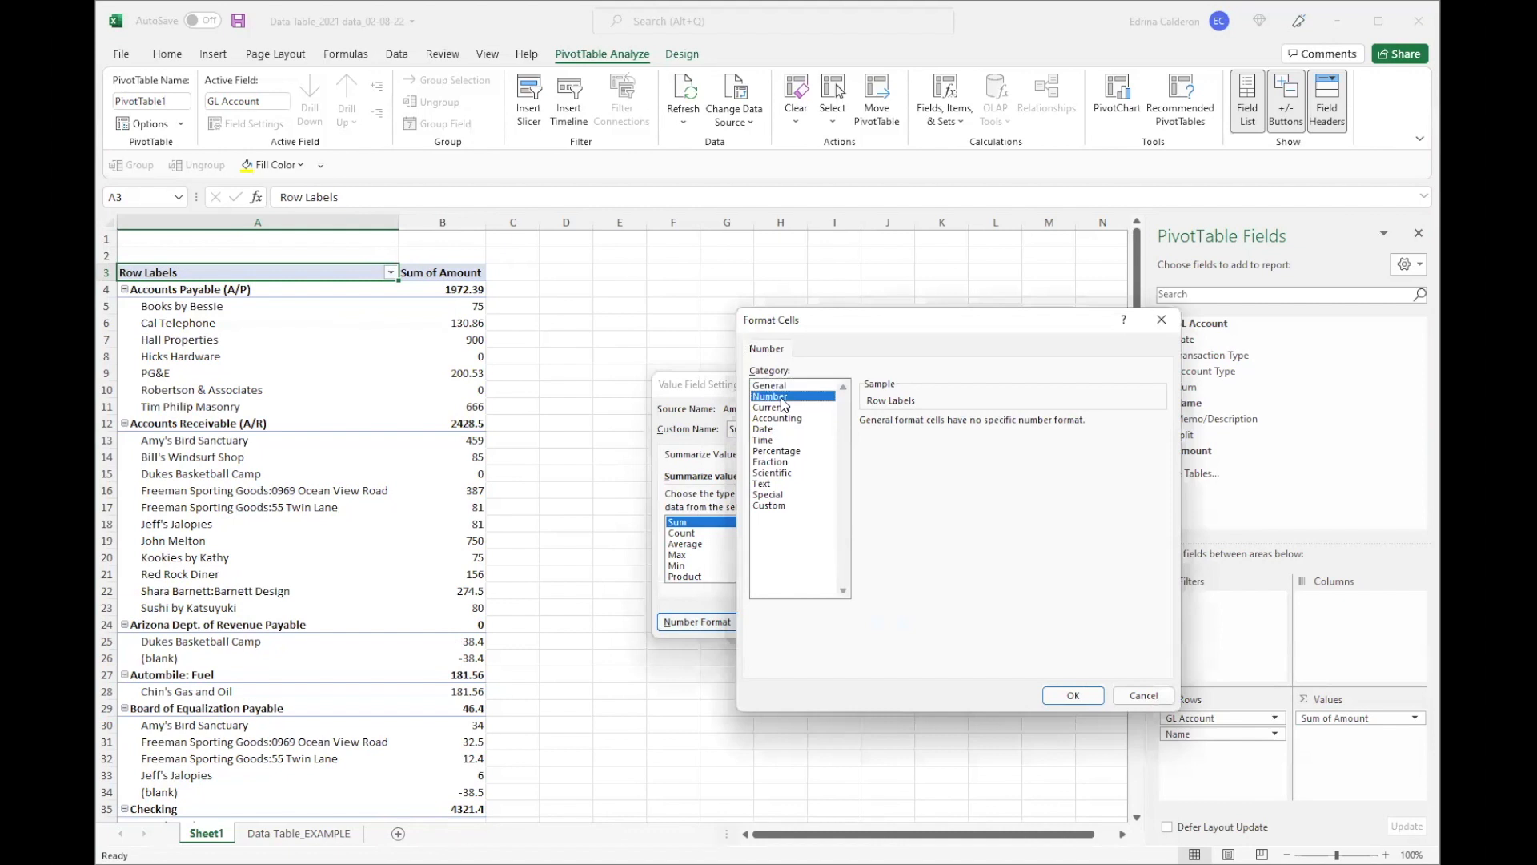
click(865, 442)
click(887, 508)
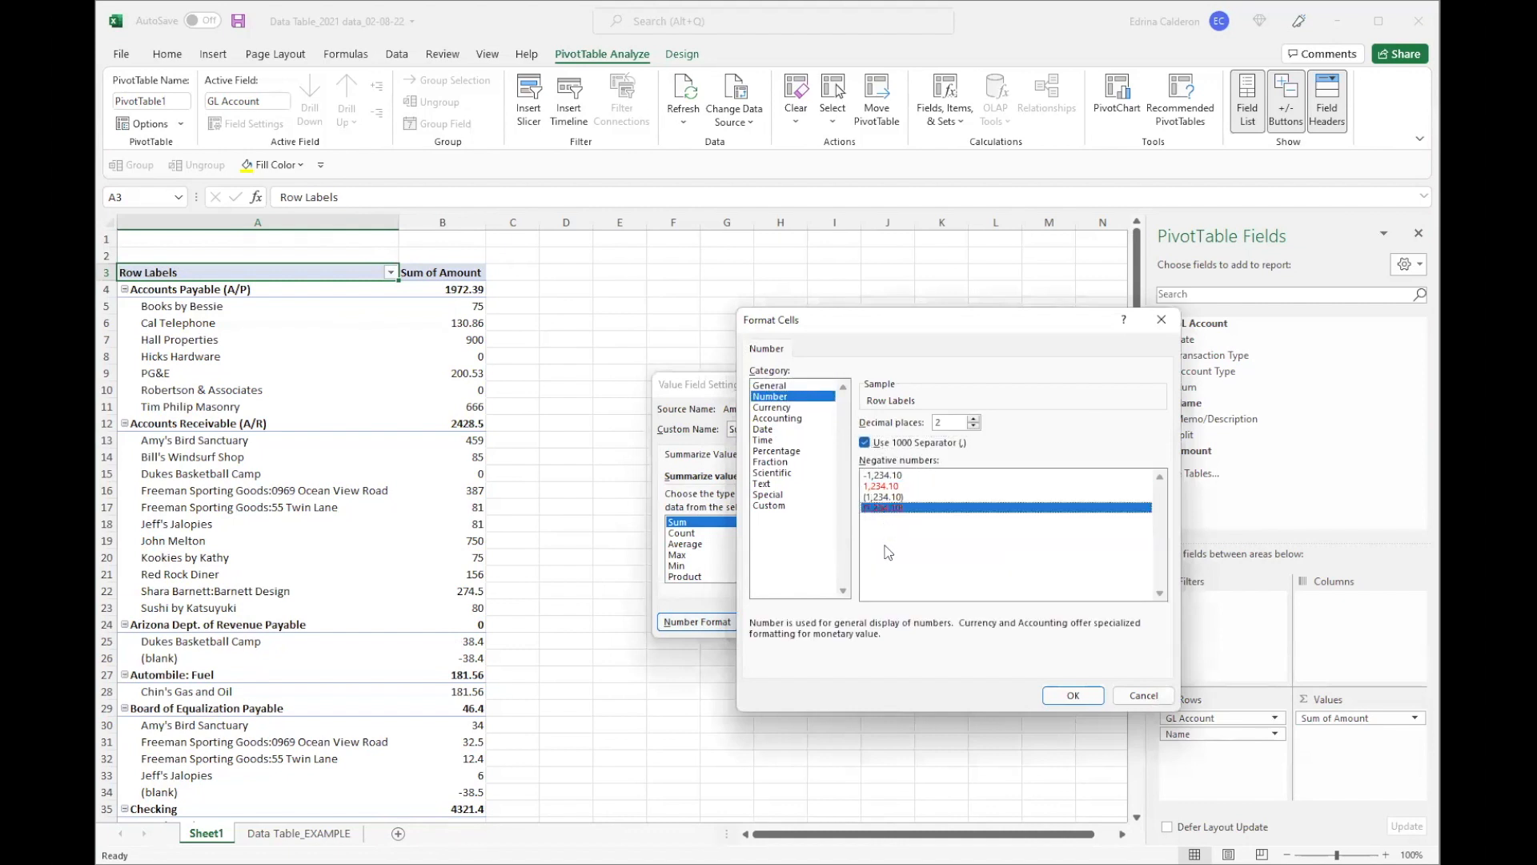
click(1074, 695)
click(861, 624)
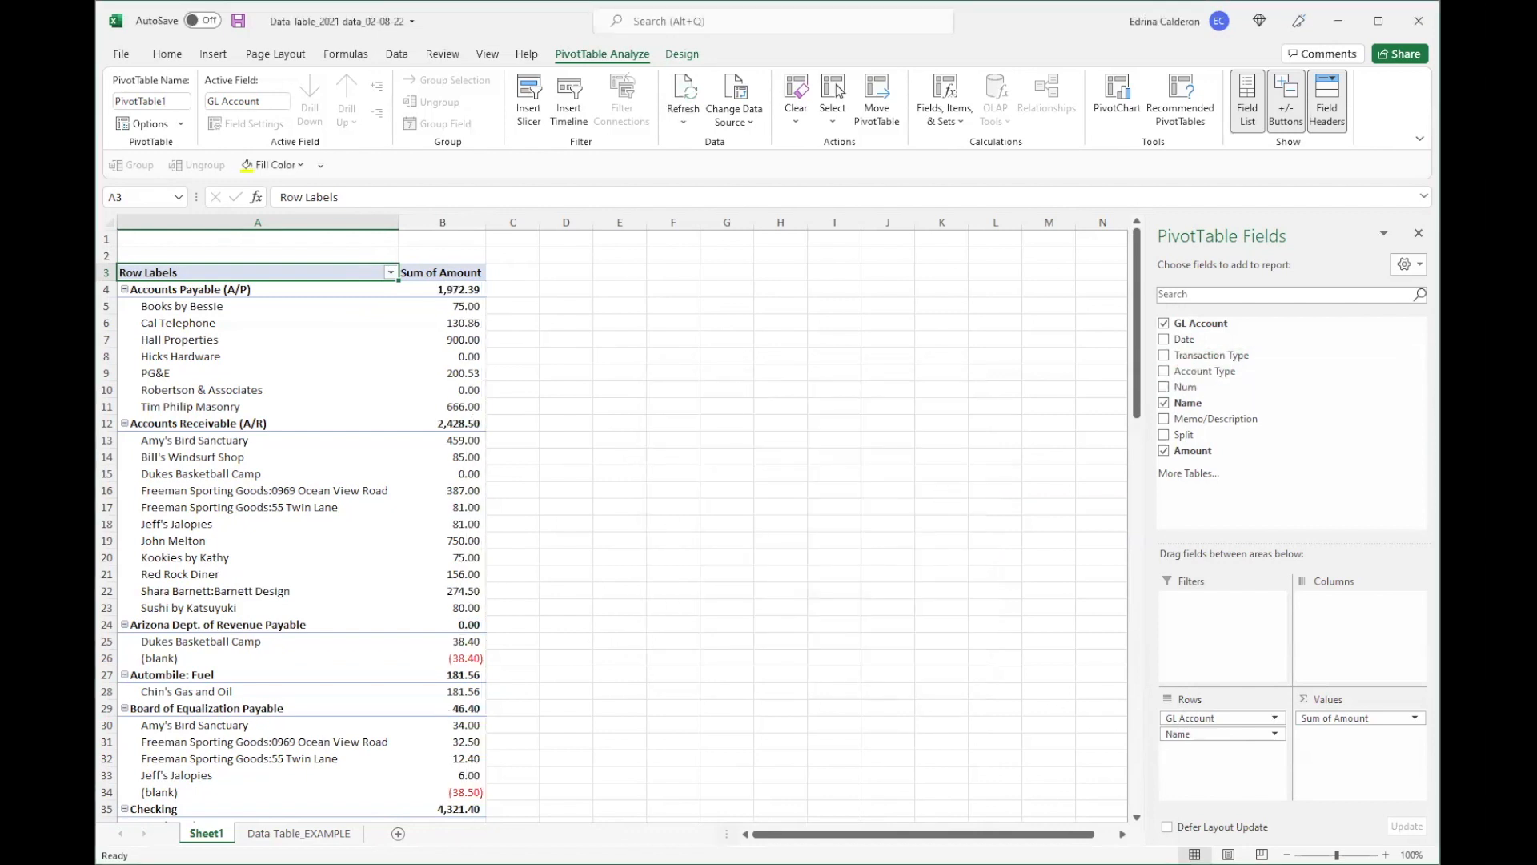
Step: Check the Account Type column in Data Table_EXAMPLE, then add Account Type as a PivotTable filter set to Profit and Loss
click(300, 834)
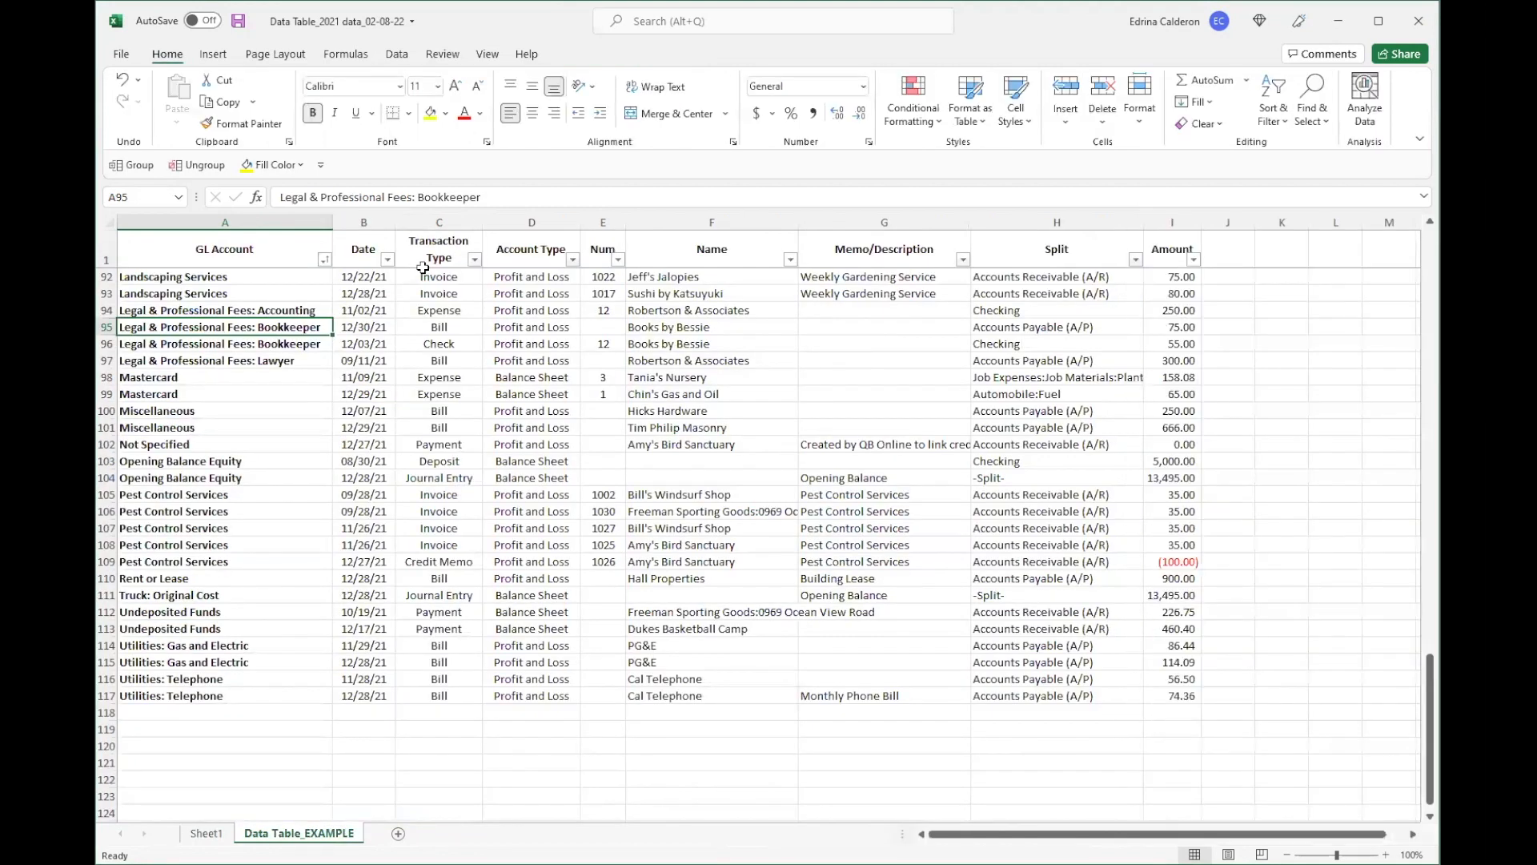
click(506, 258)
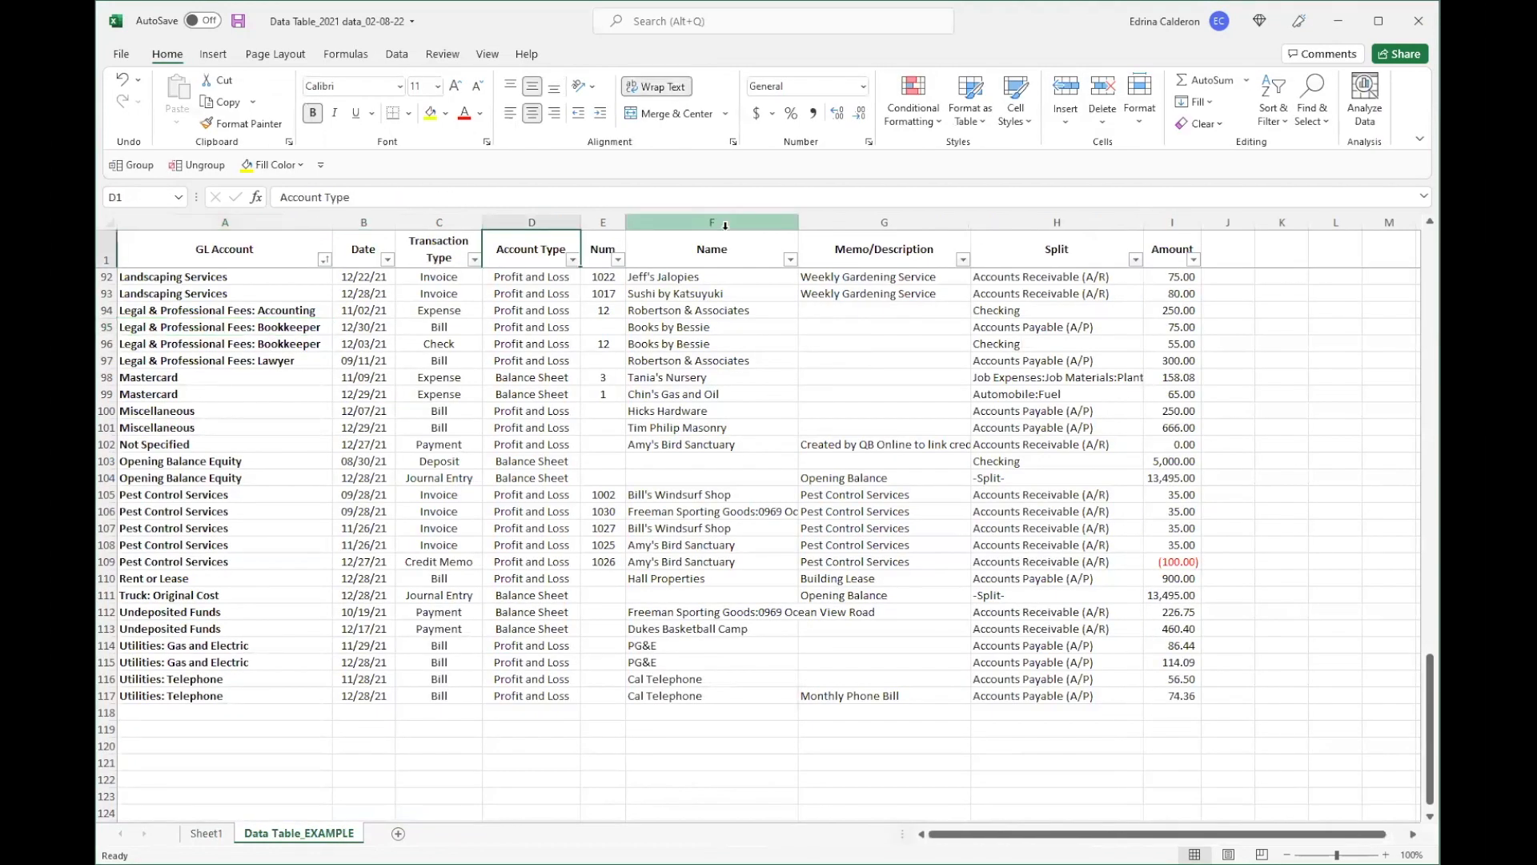
key(Down)
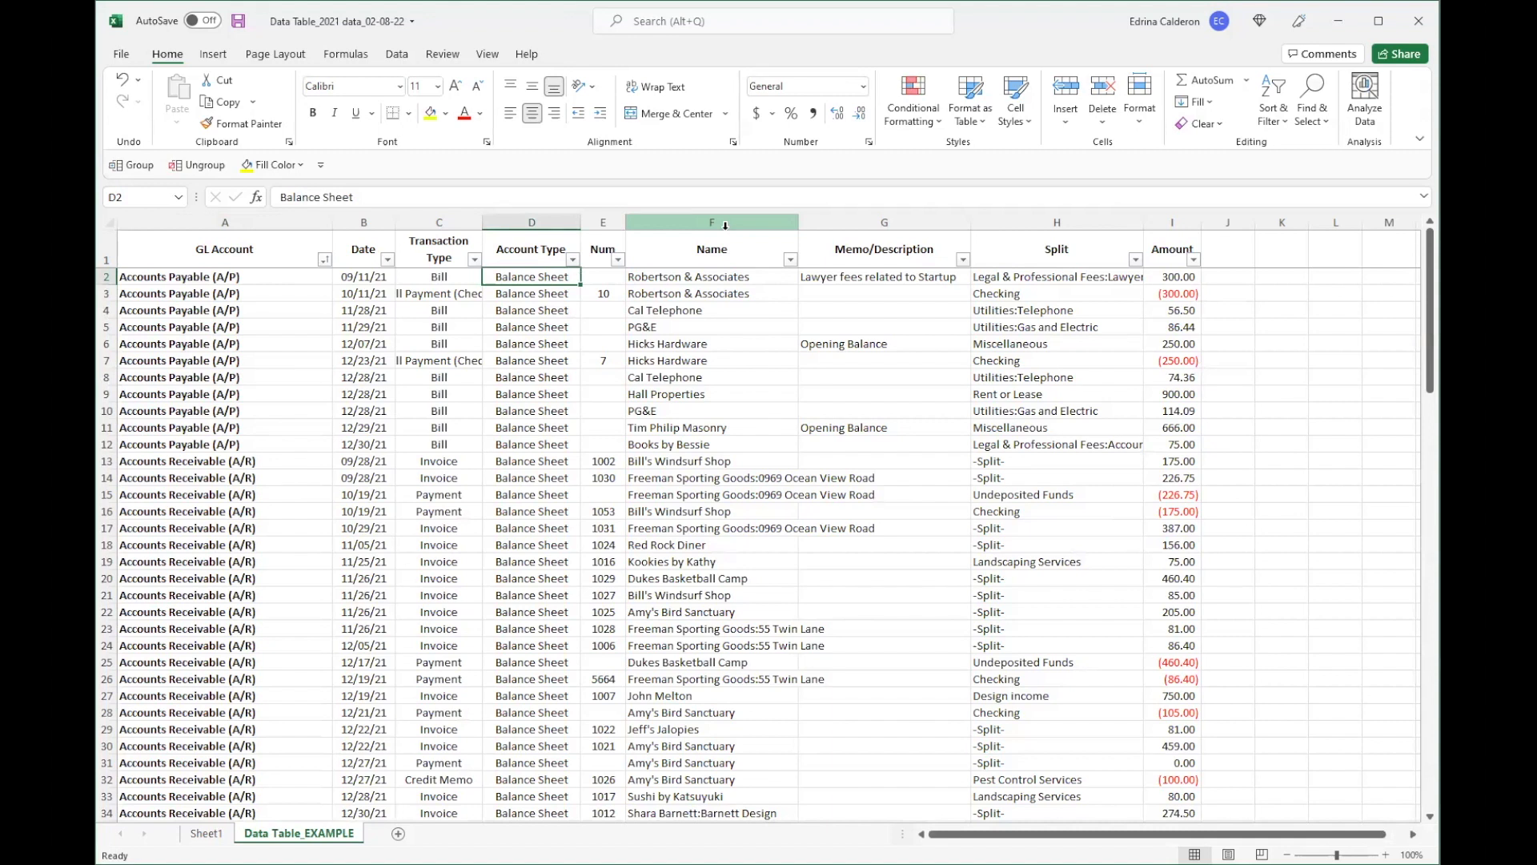
key(ctrl+Page_Up)
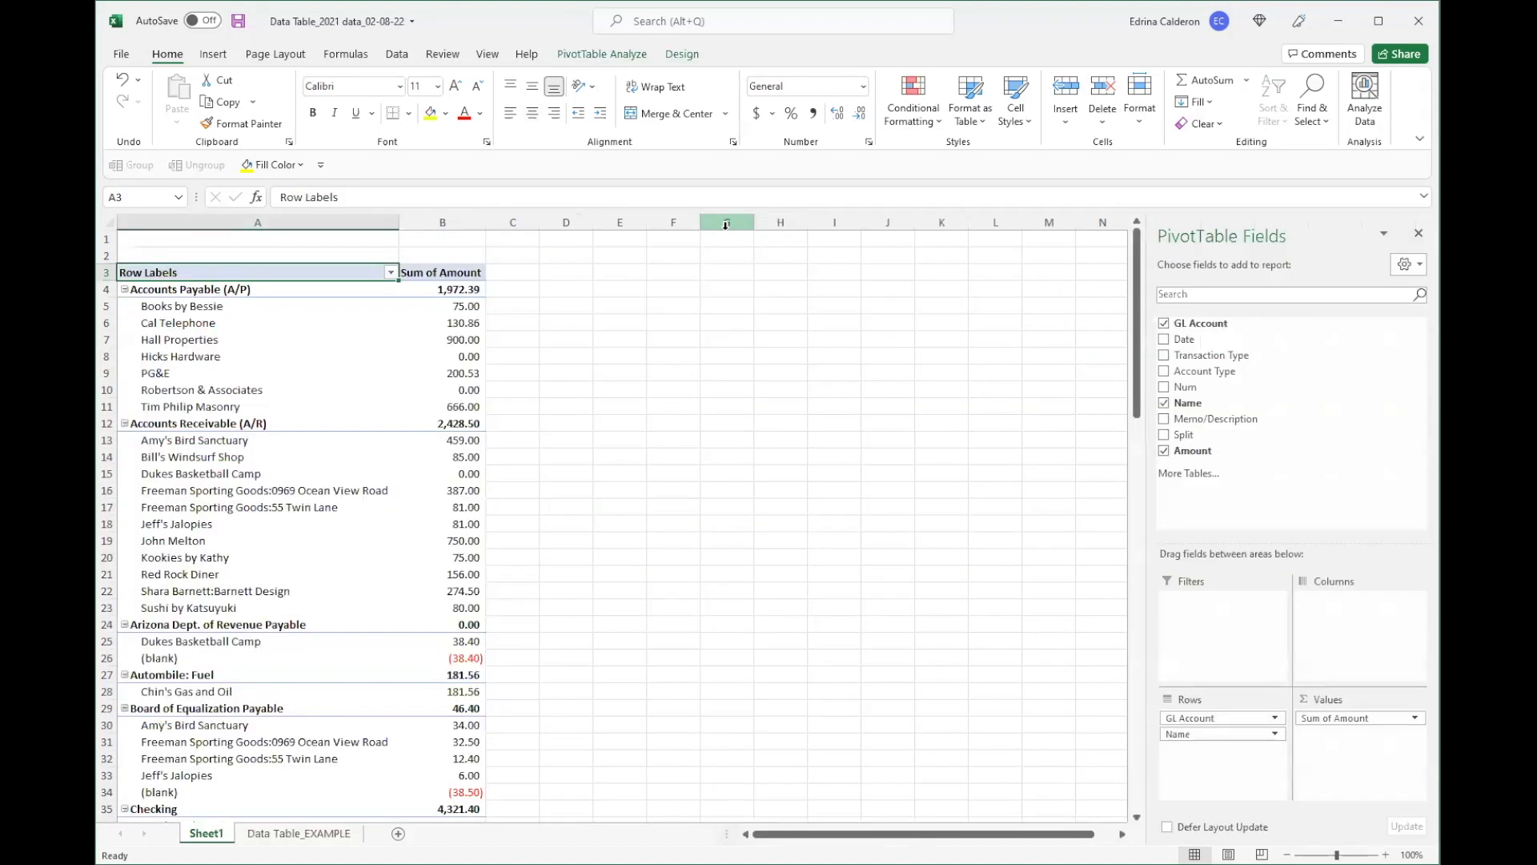
drag(1209, 373, 1215, 627)
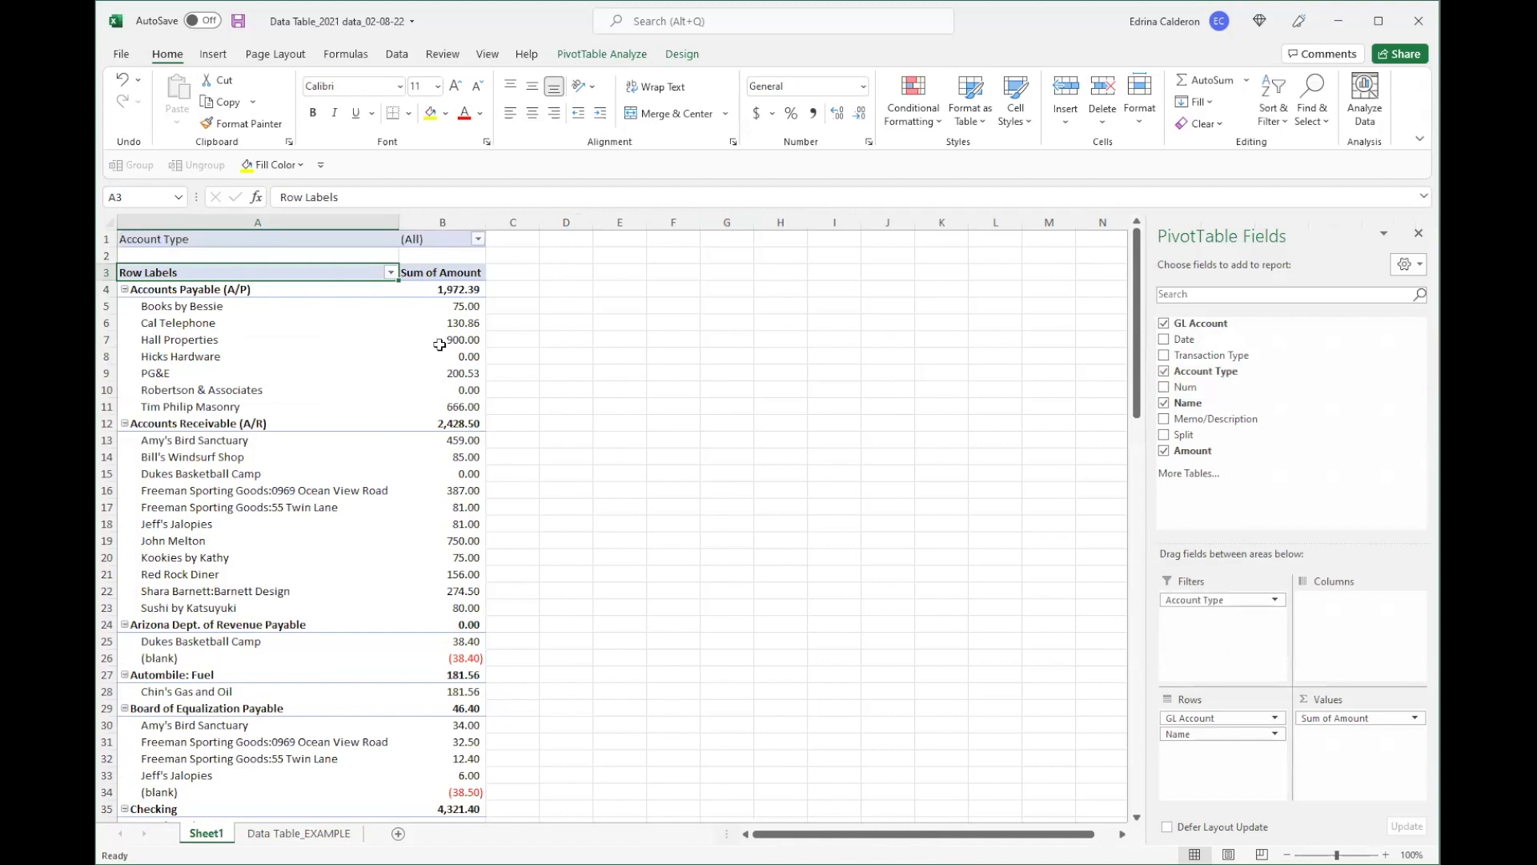
click(248, 239)
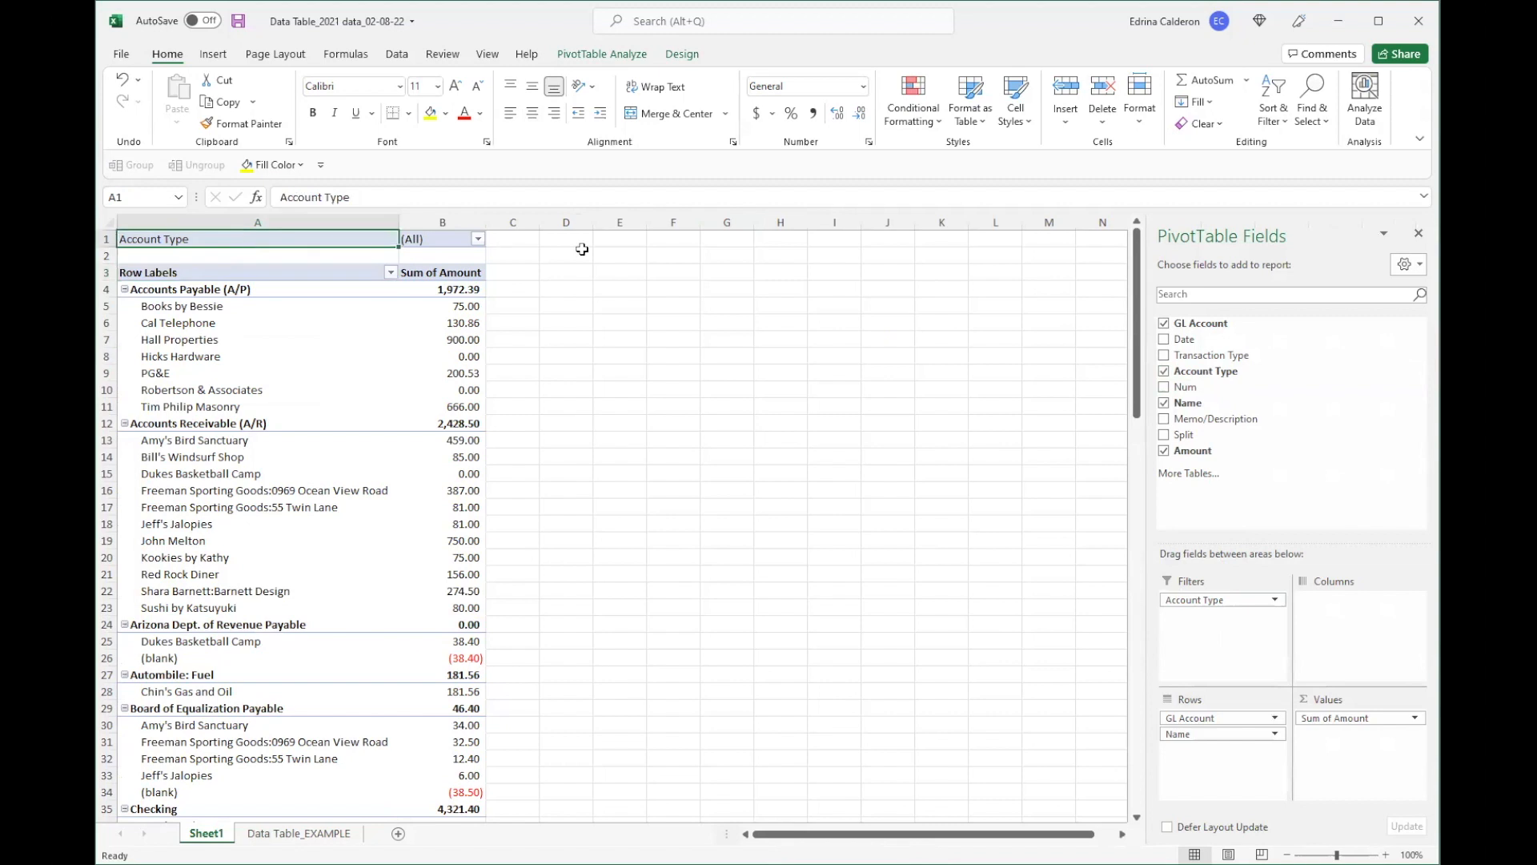
click(477, 239)
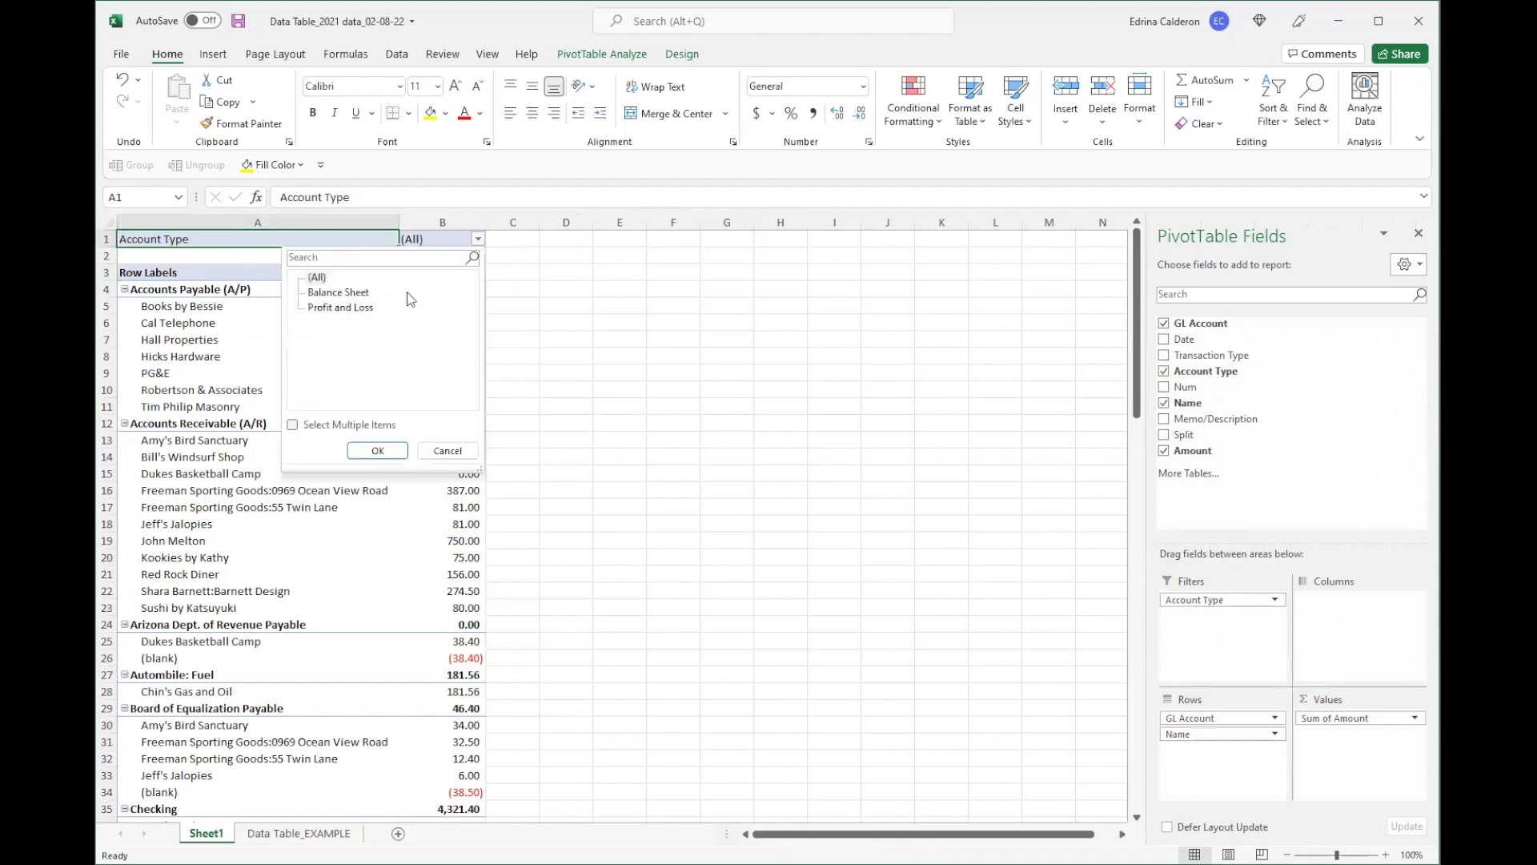
click(335, 309)
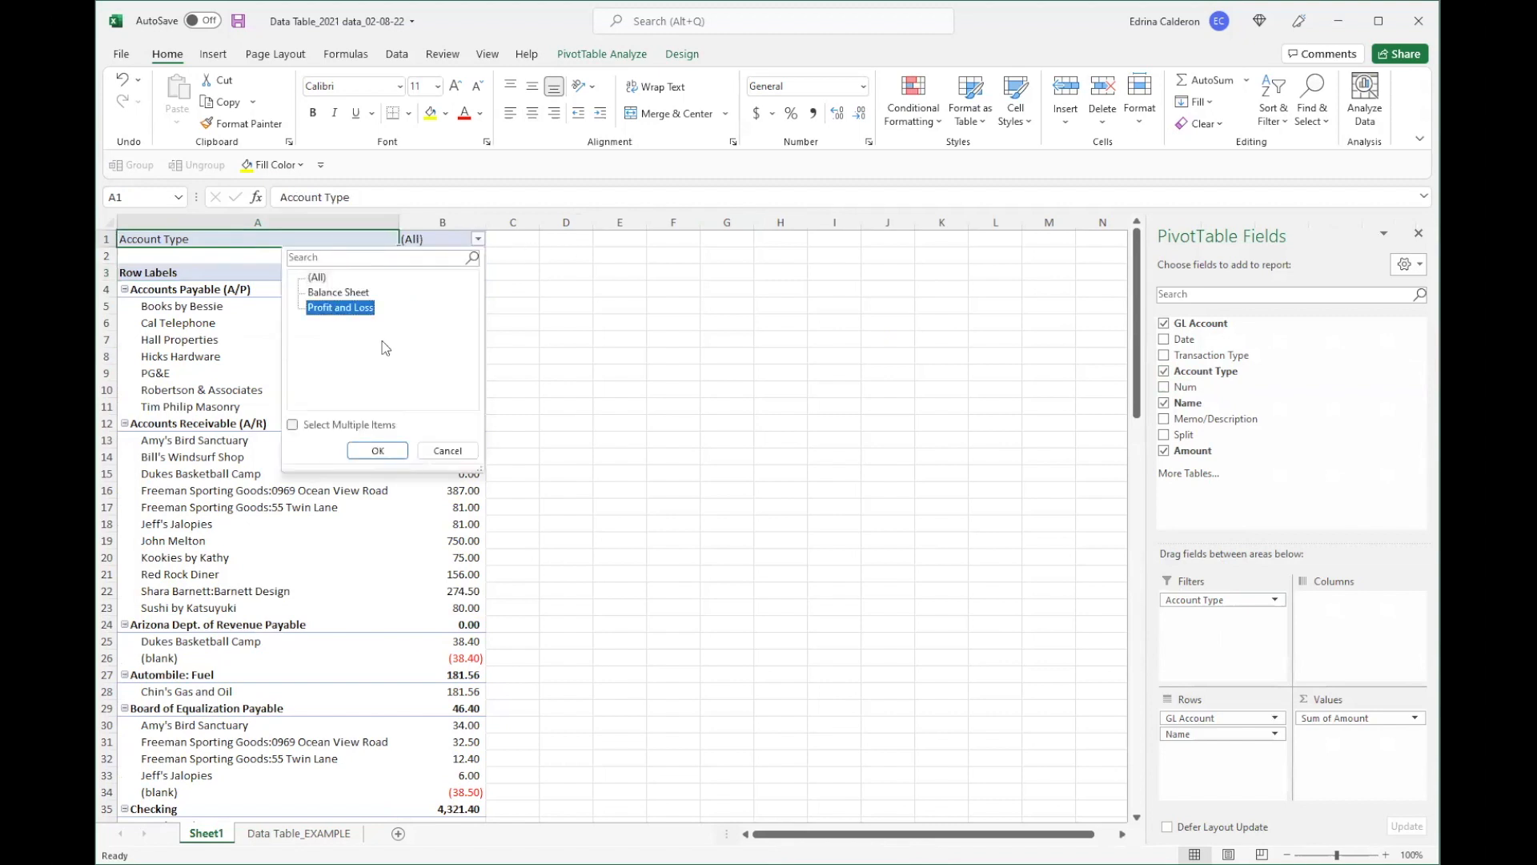
click(369, 450)
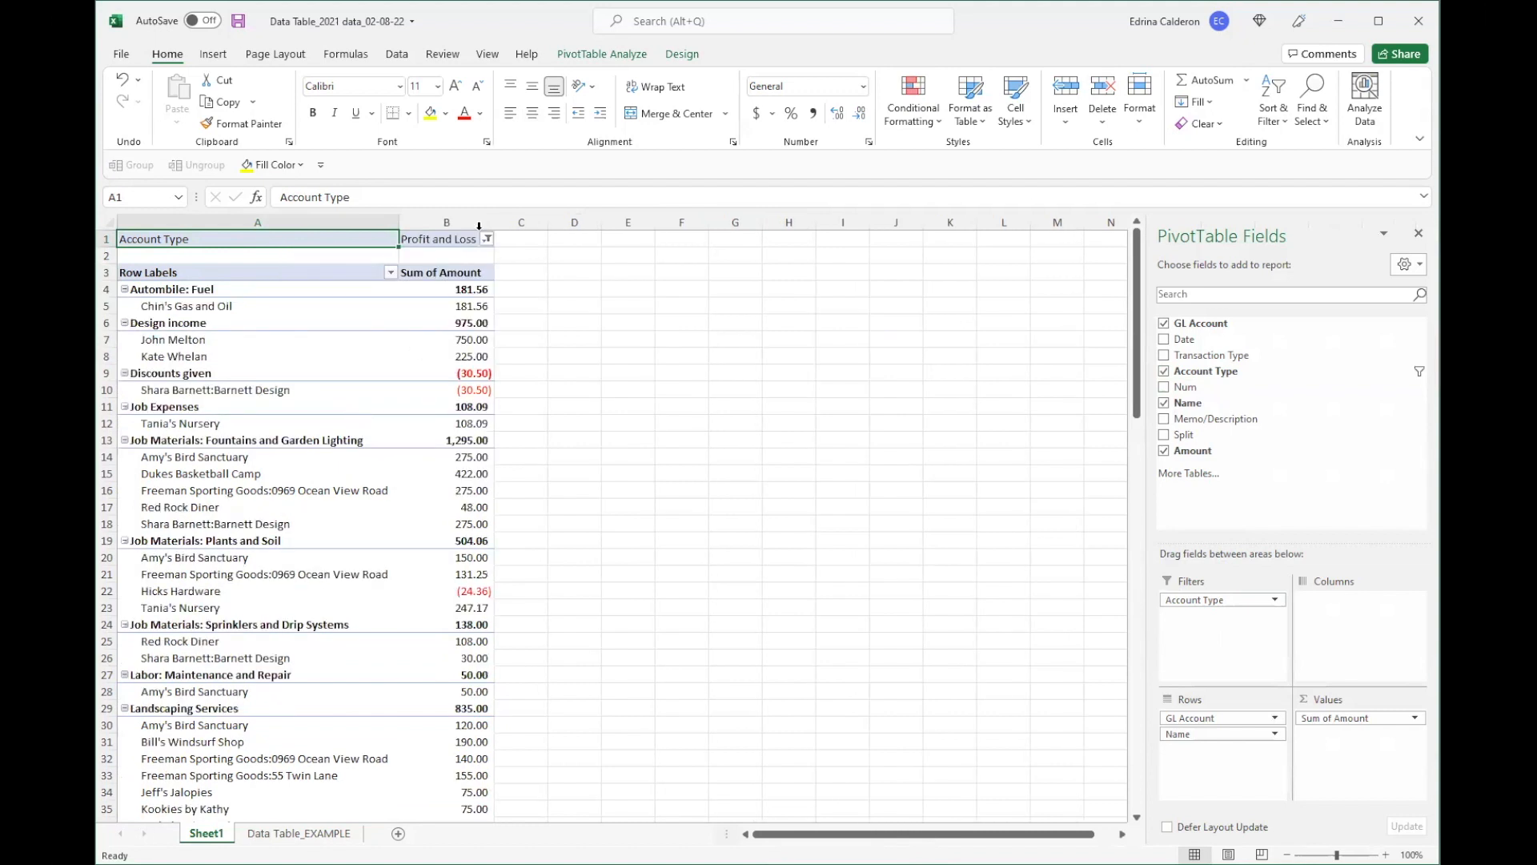
Step: Shade the Design income and Discounts given accounts and their name rows light green in the PivotTable
drag(121, 339, 119, 363)
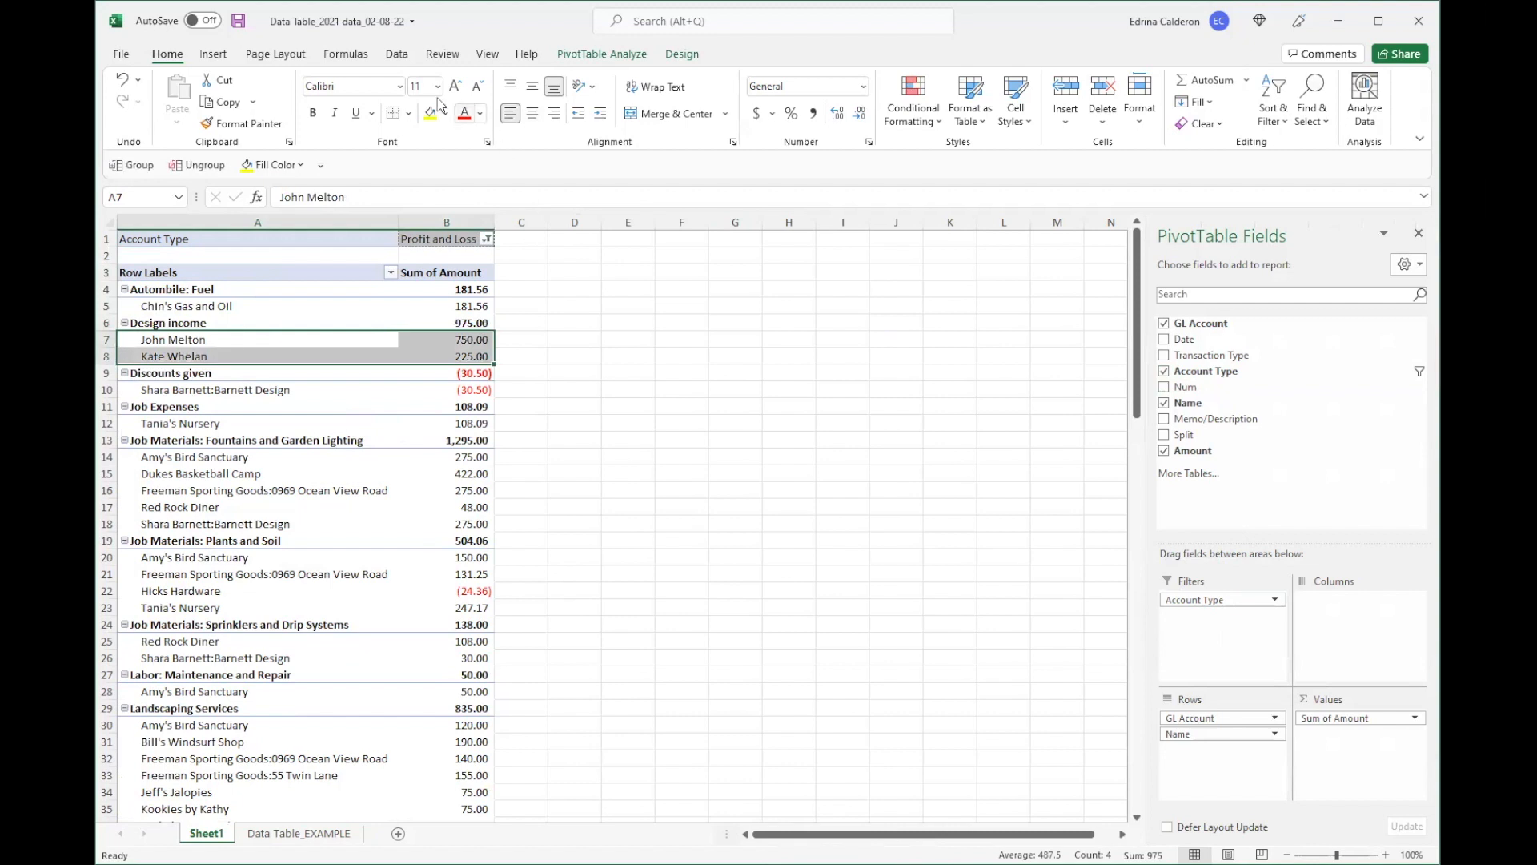
click(450, 119)
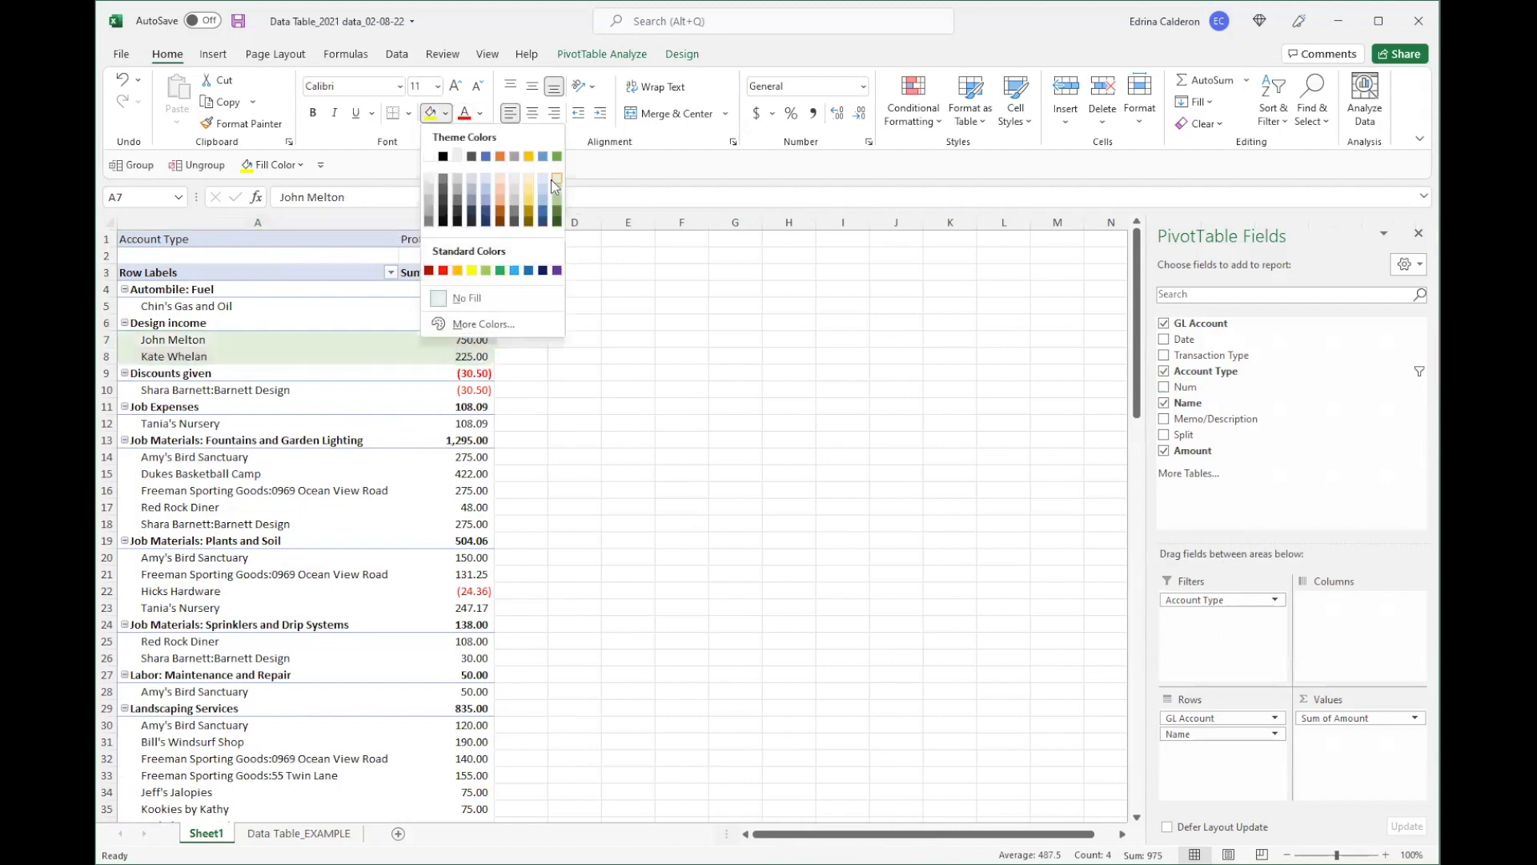
click(551, 179)
click(133, 322)
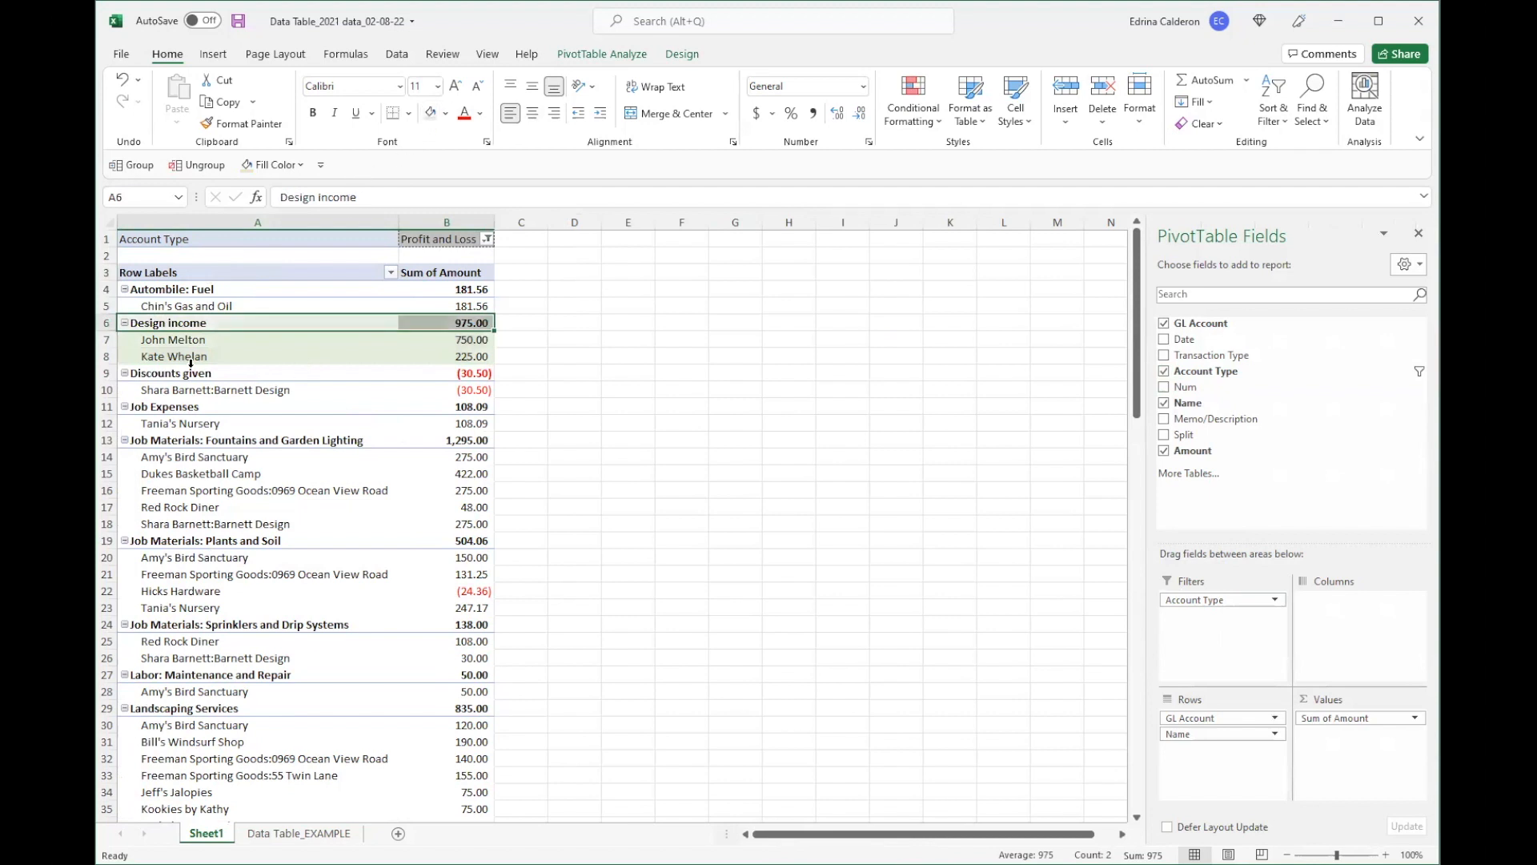
click(131, 373)
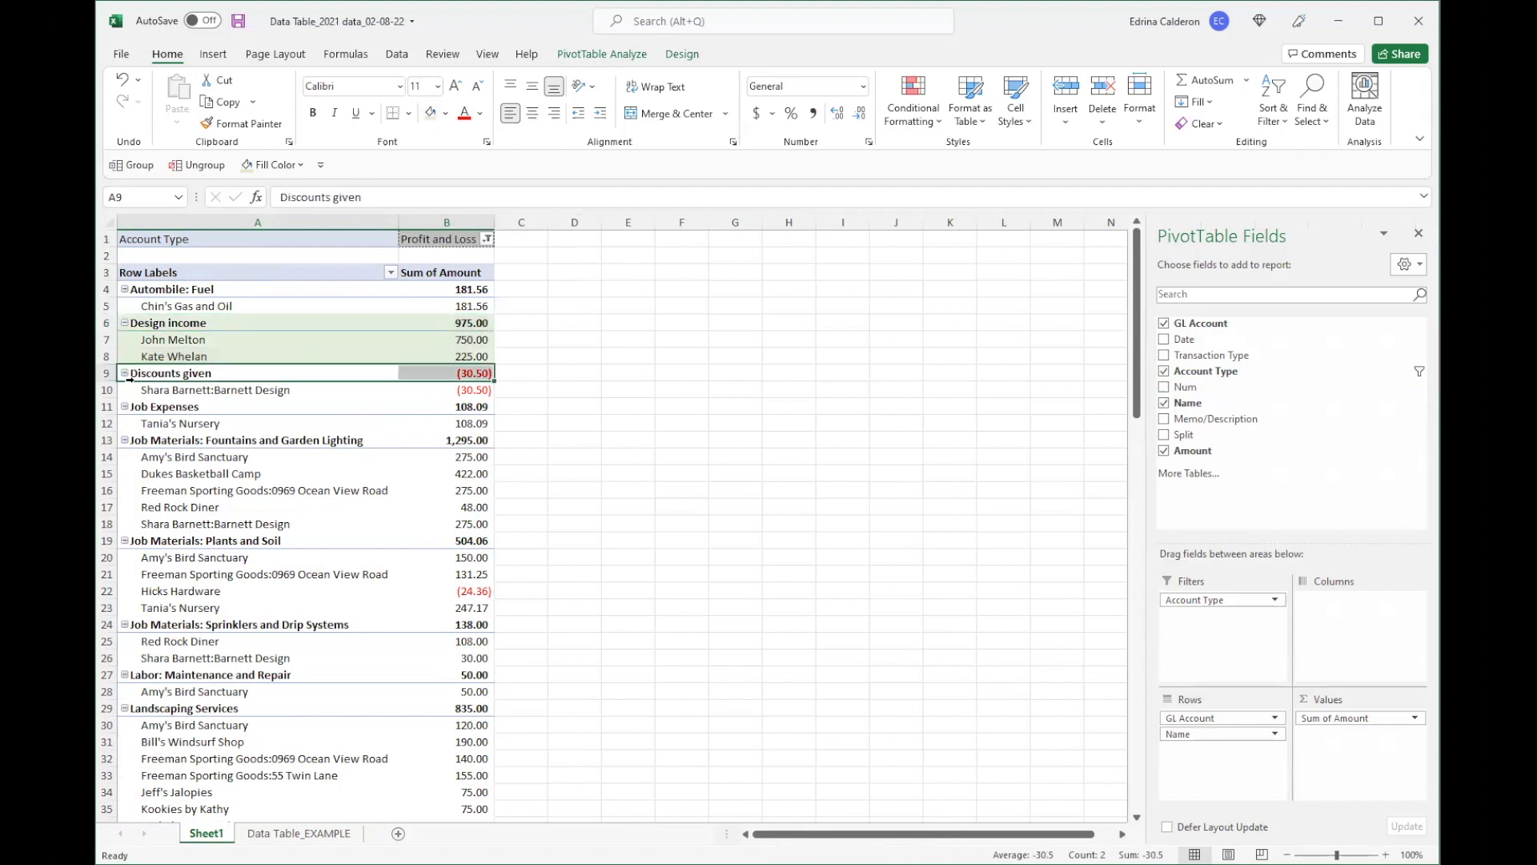
click(128, 390)
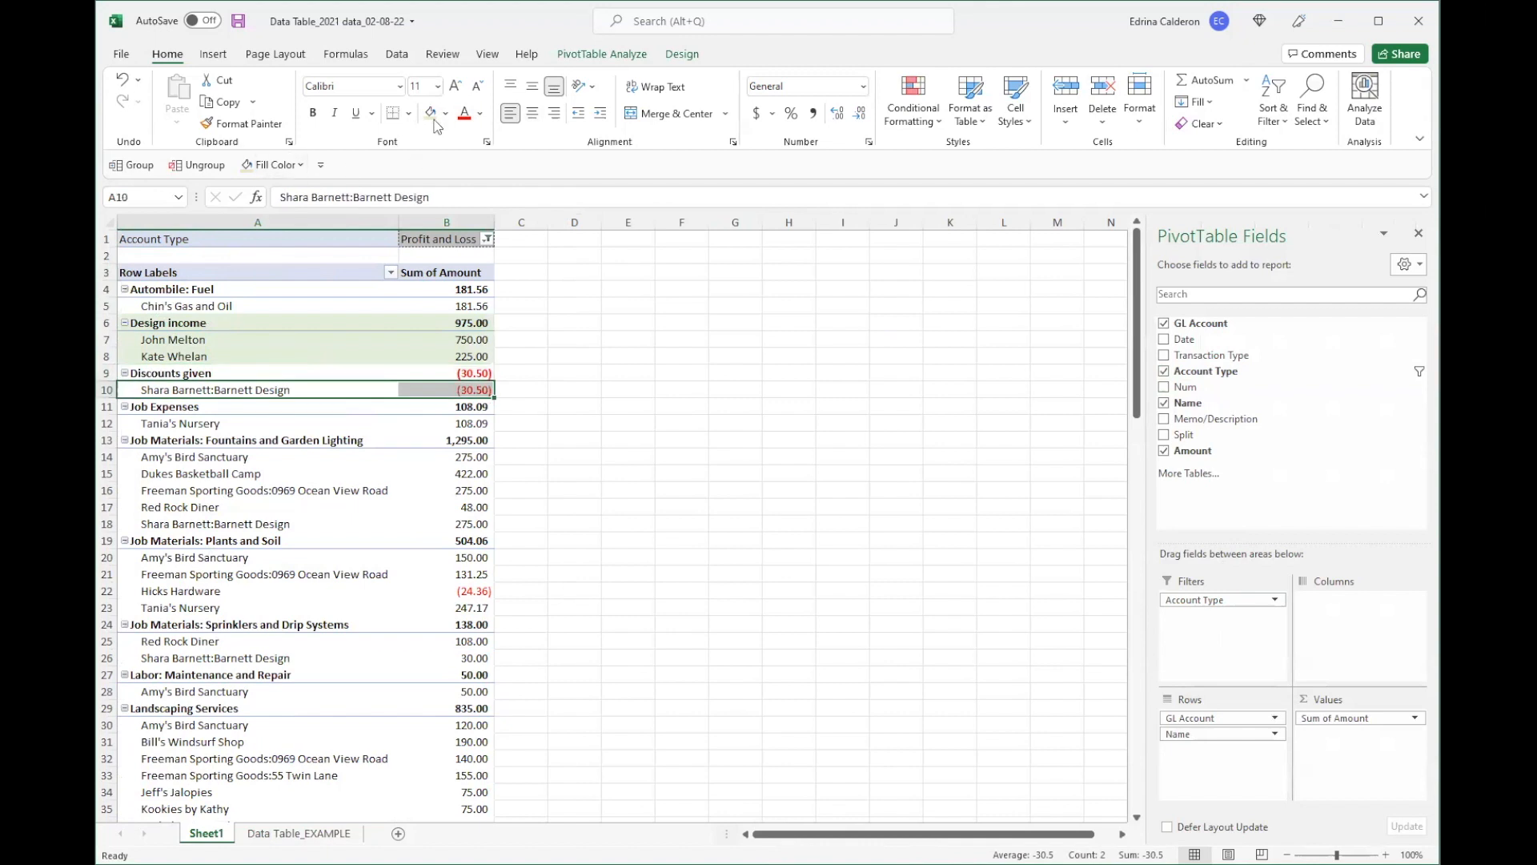
click(156, 367)
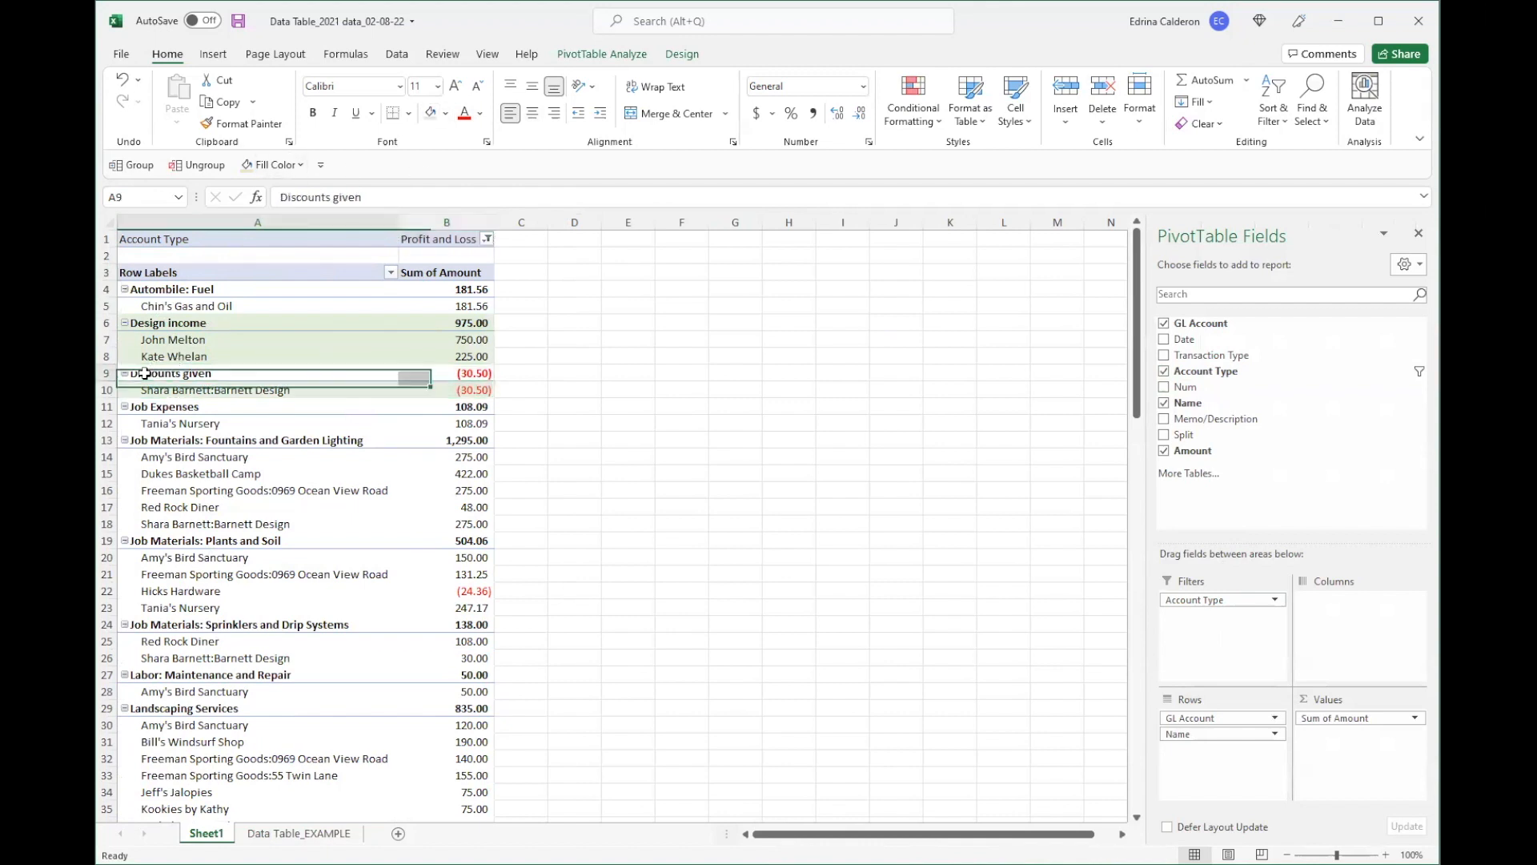
click(128, 373)
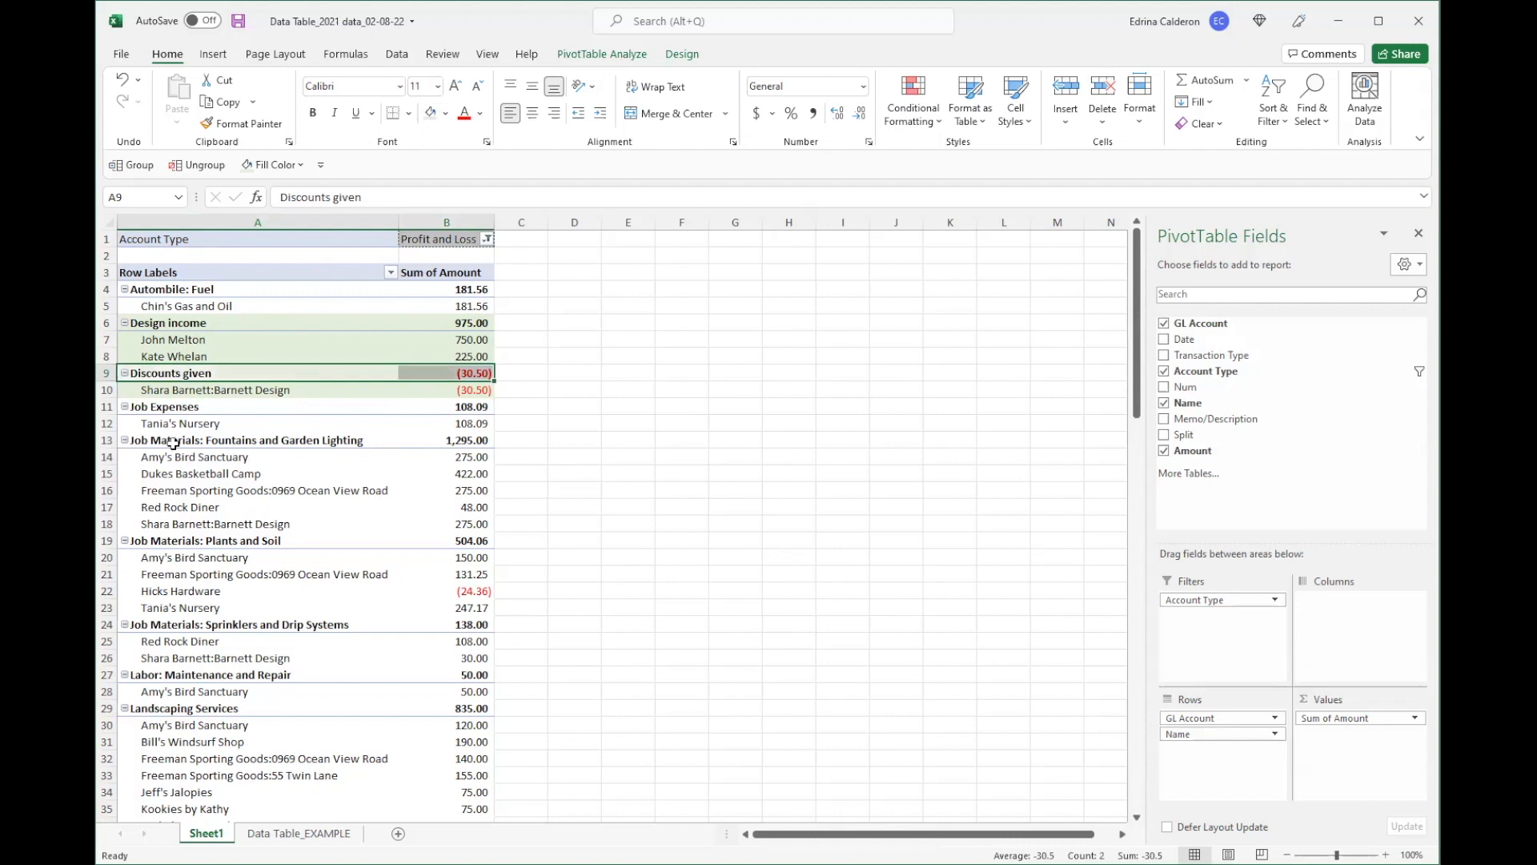
Step: Filter the Account Type column in Data Table_EXAMPLE to show only Profit and Loss transactions
scroll(243, 549, down, 7)
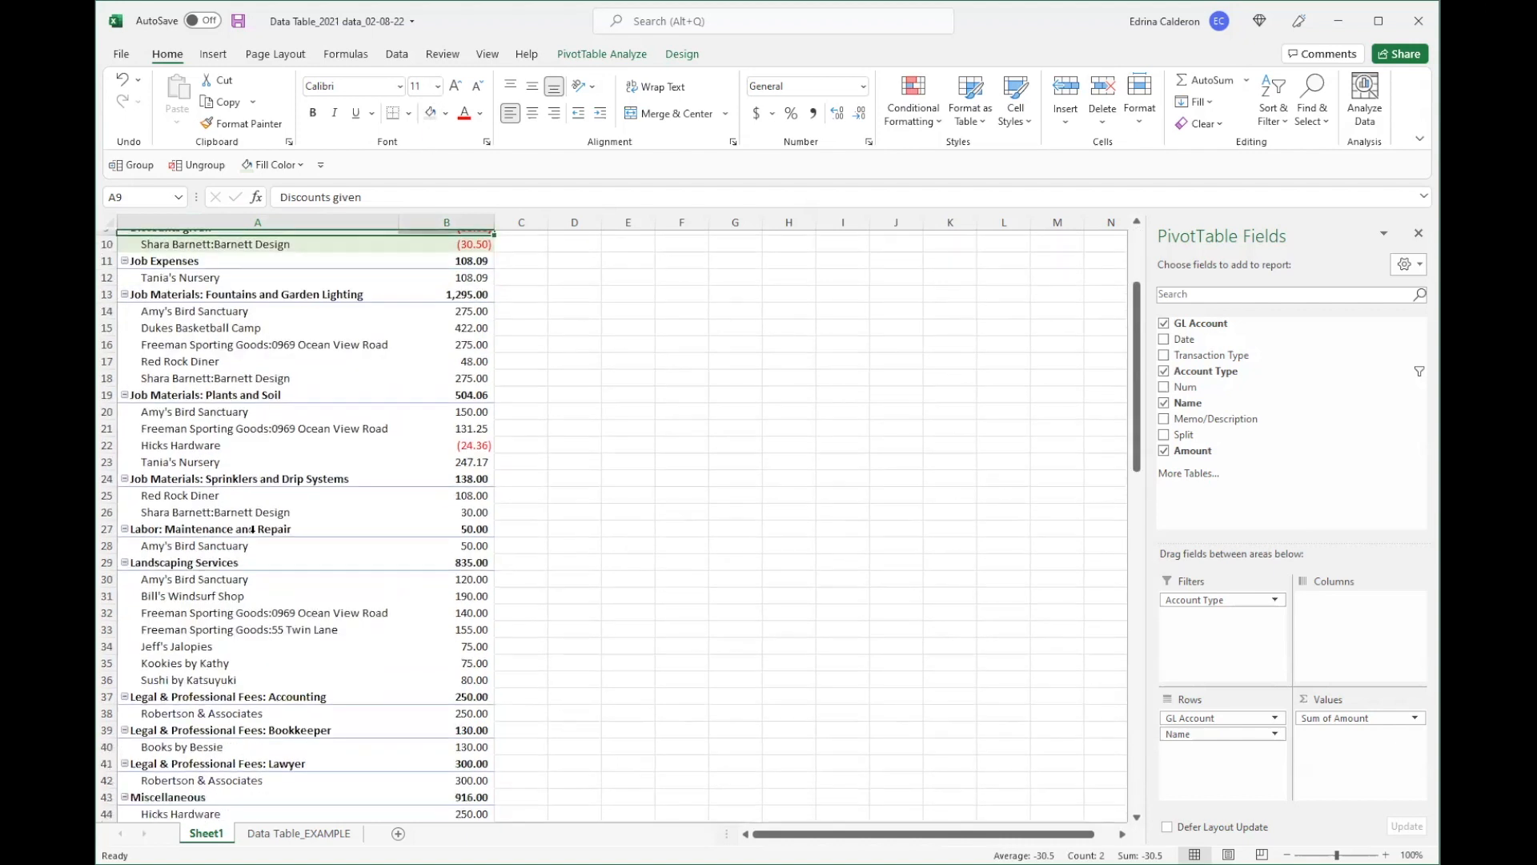
scroll(202, 598, down, 3)
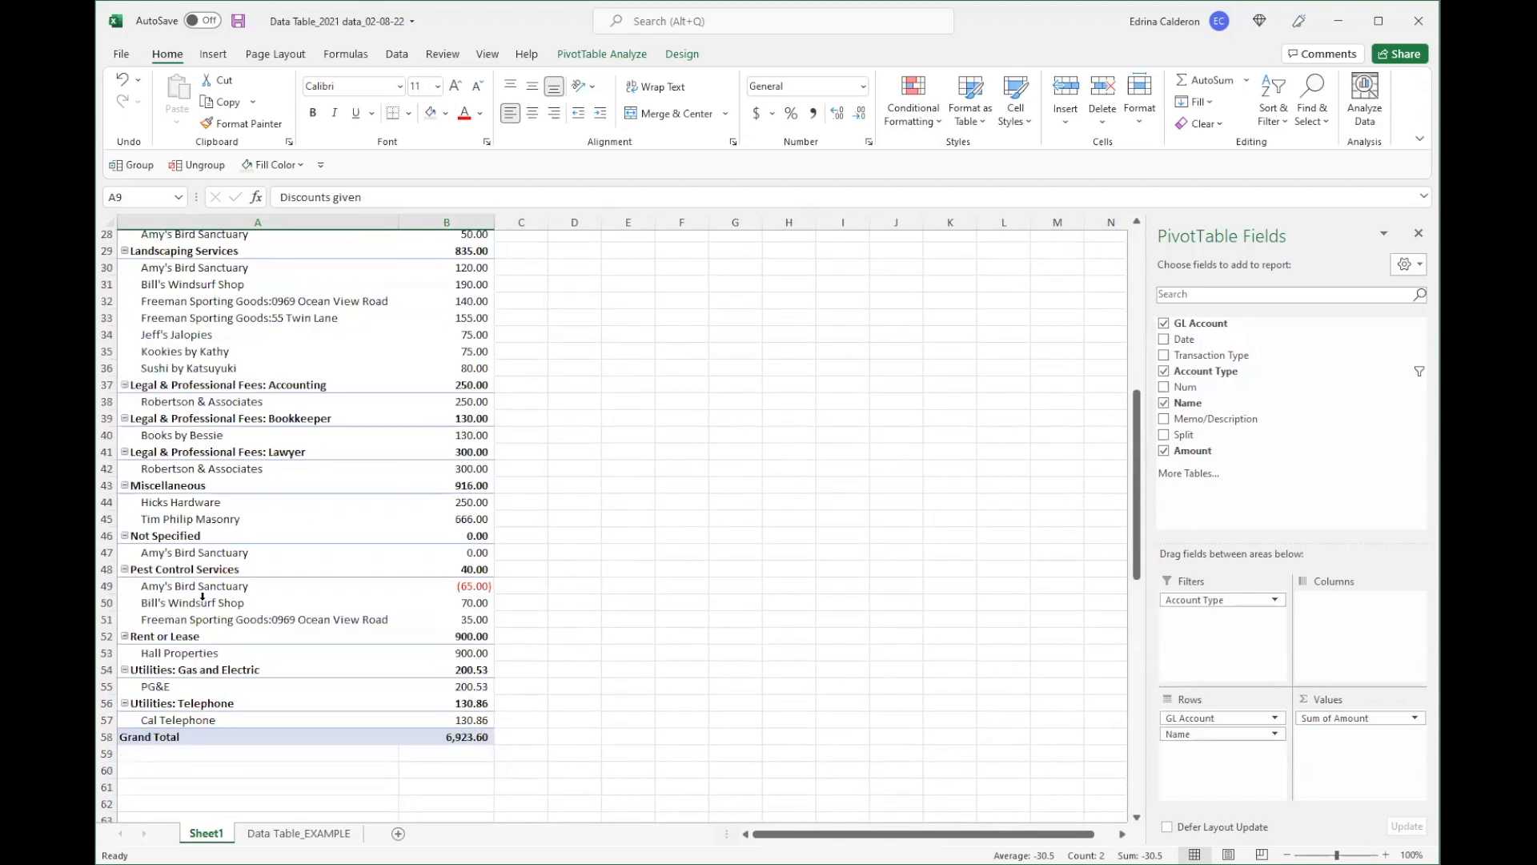
click(299, 833)
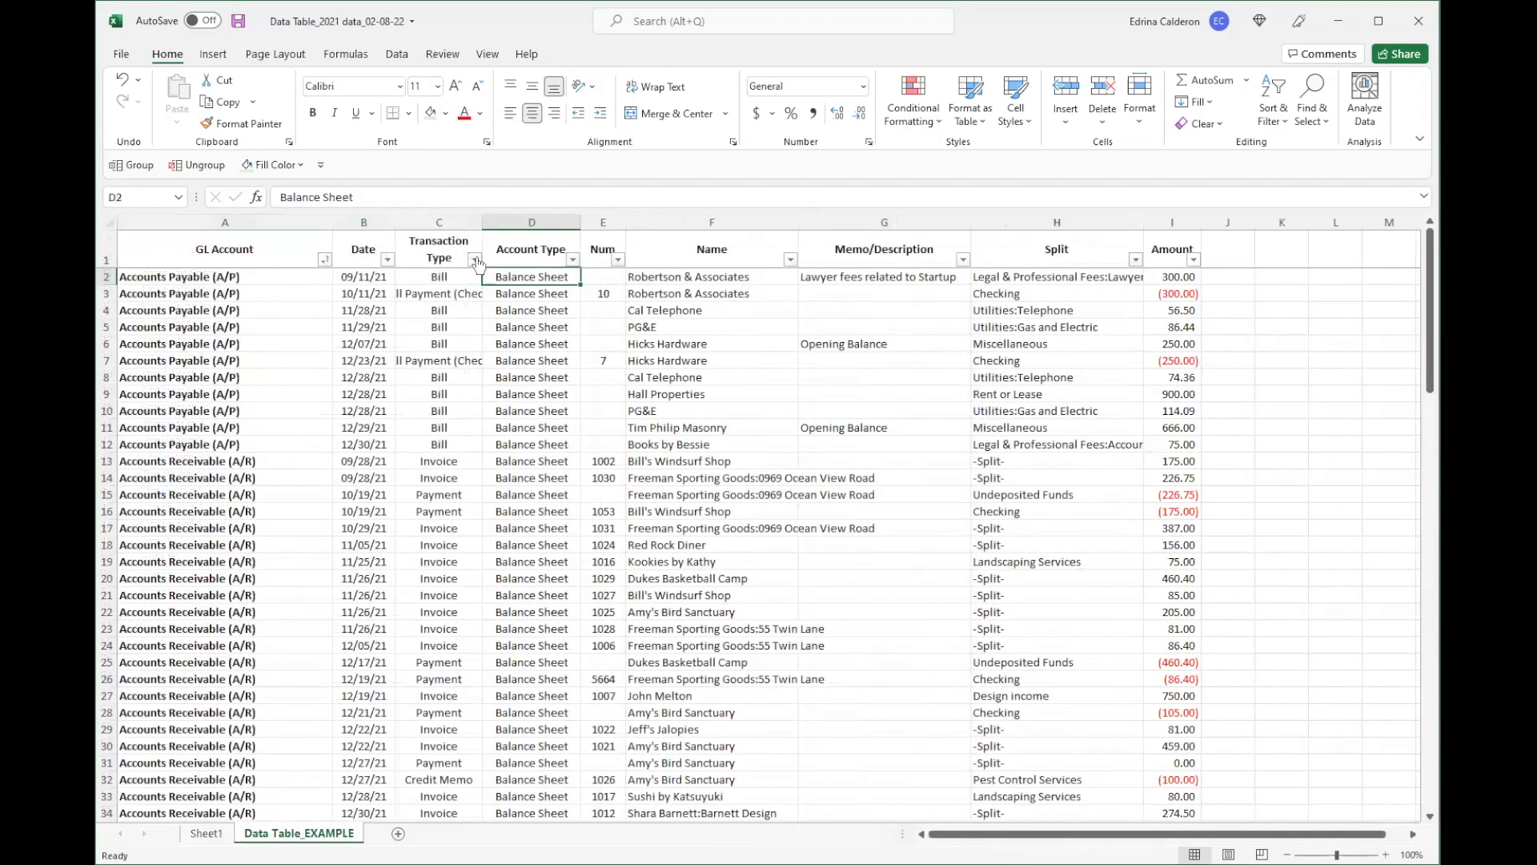
click(573, 259)
click(432, 458)
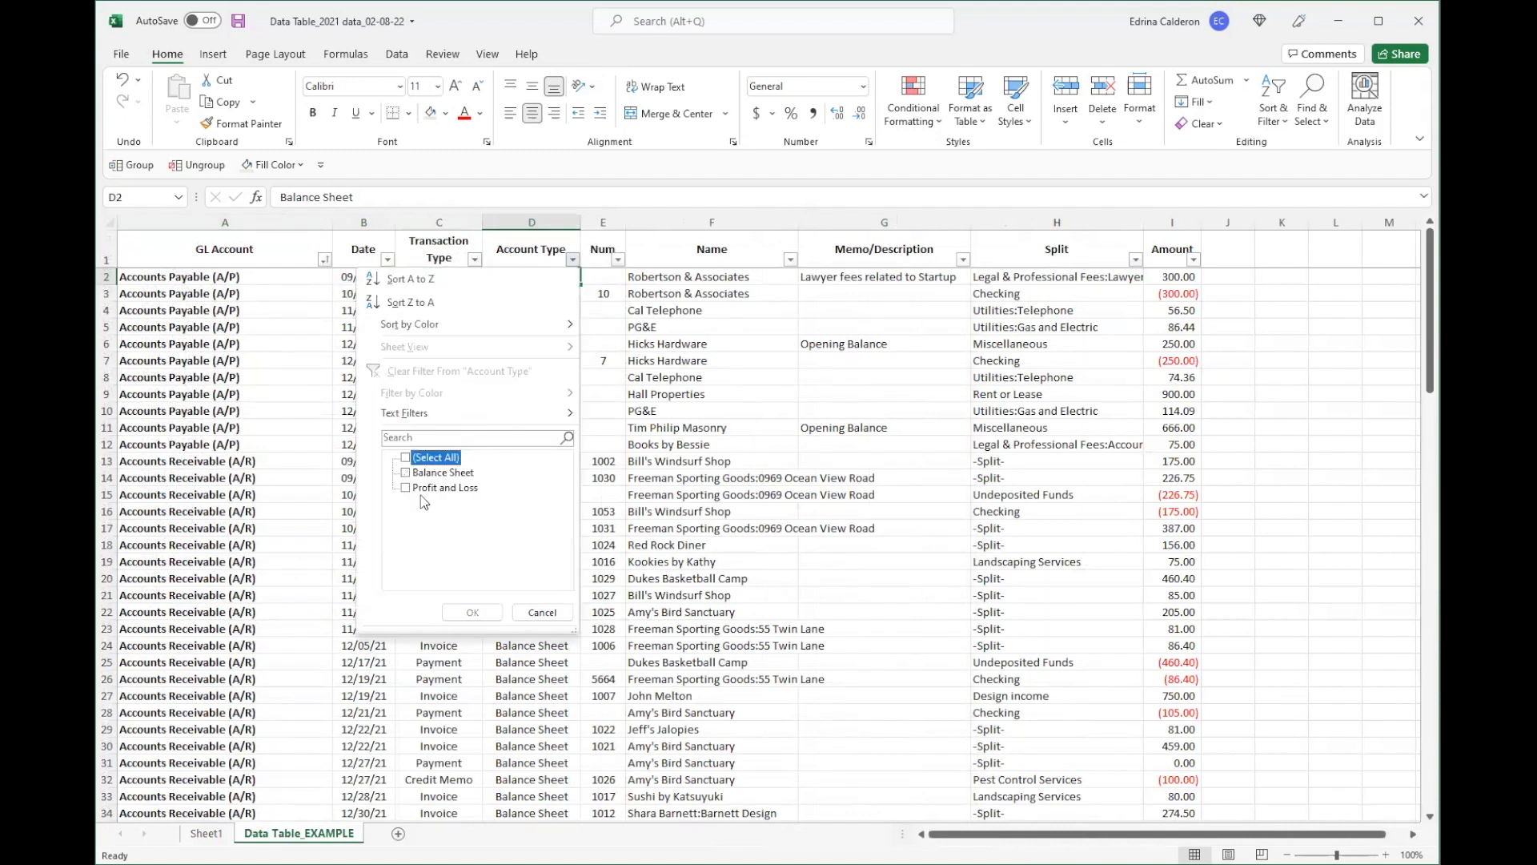
click(429, 487)
click(473, 612)
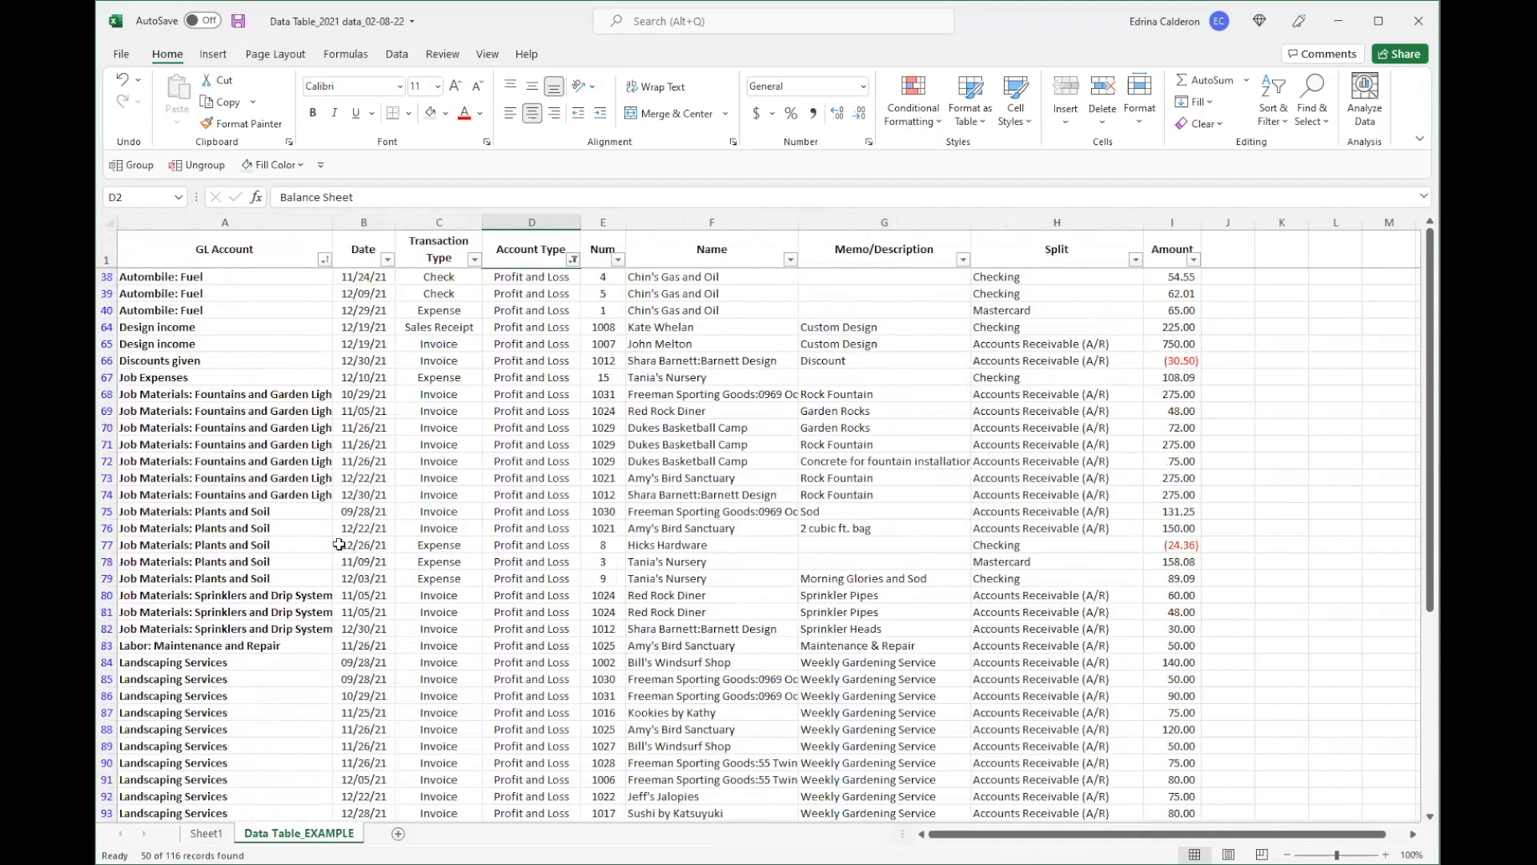
Step: Fit the GL Account column's width to its contents and clear the Account Type filter
double_click(333, 217)
scroll(277, 592, down, 3)
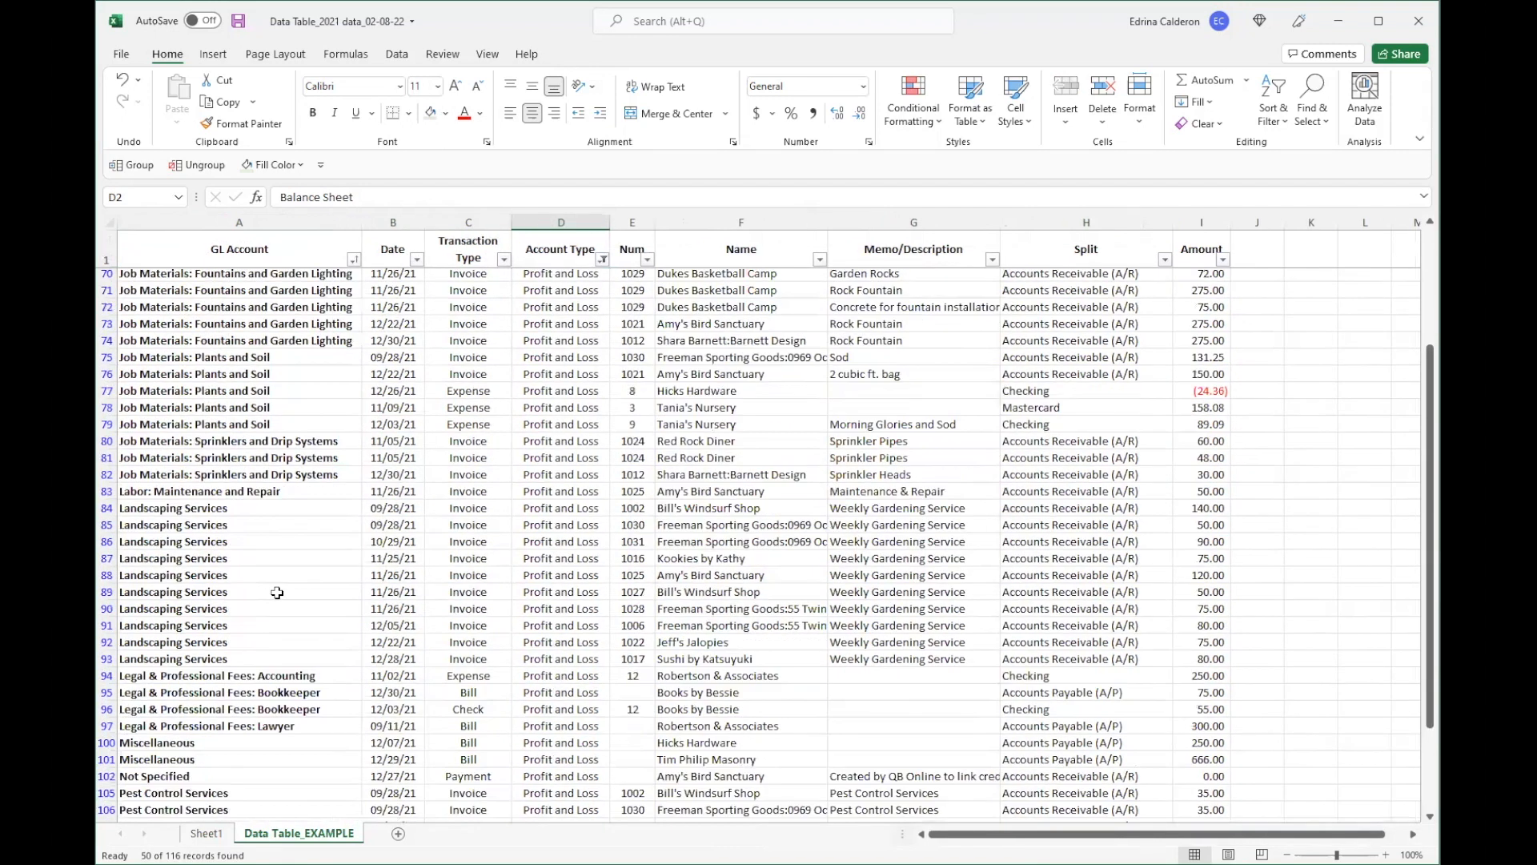
scroll(277, 593, down, 4)
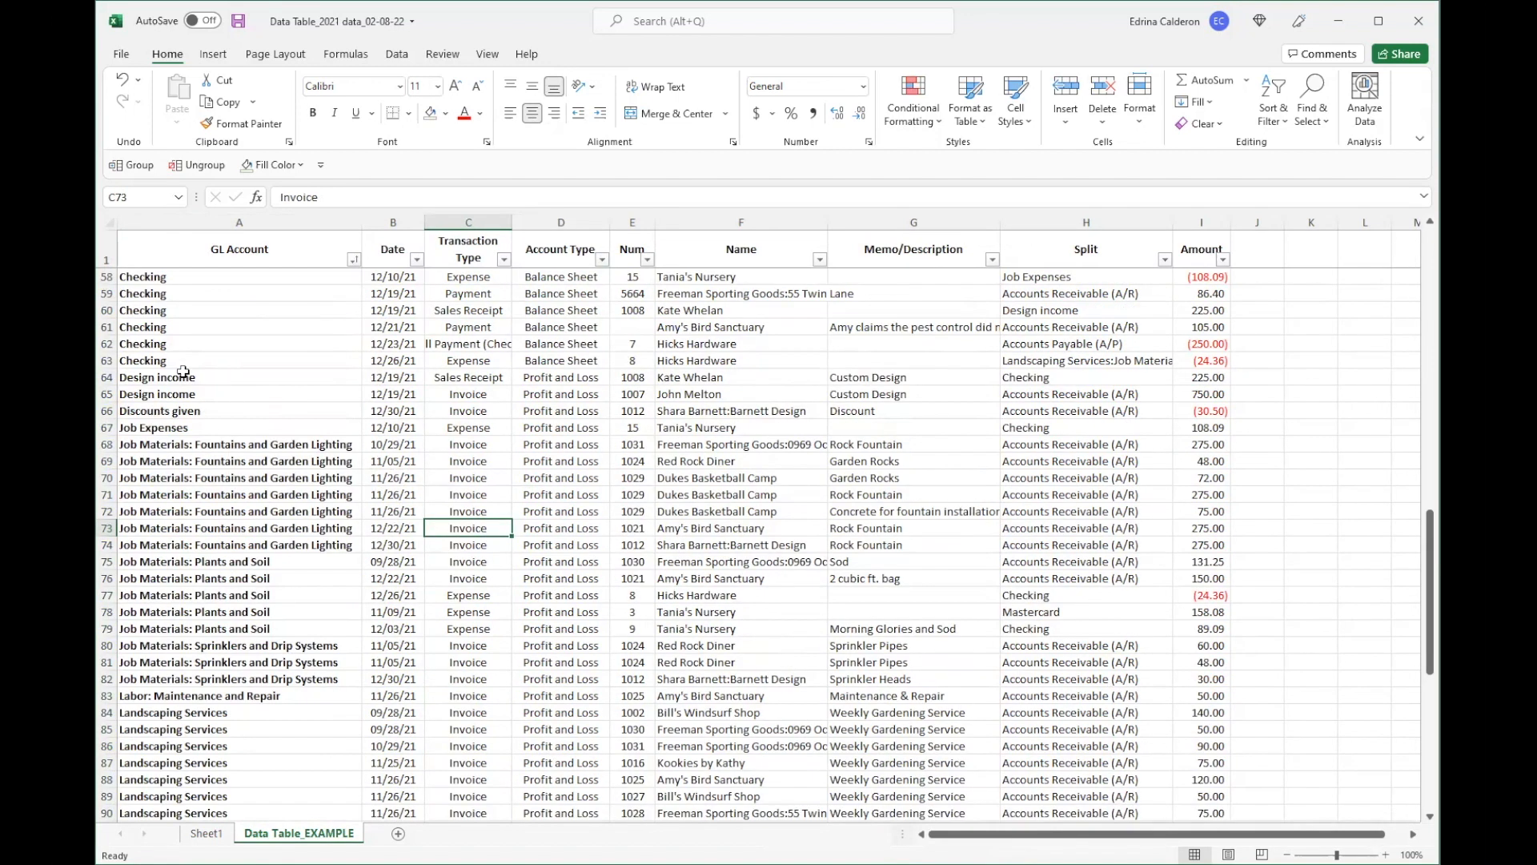
Step: Examine the Design income and Discounts given rows among all accounts in Data Table_EXAMPLE, then return to the PivotTable on Sheet1
drag(183, 372, 256, 411)
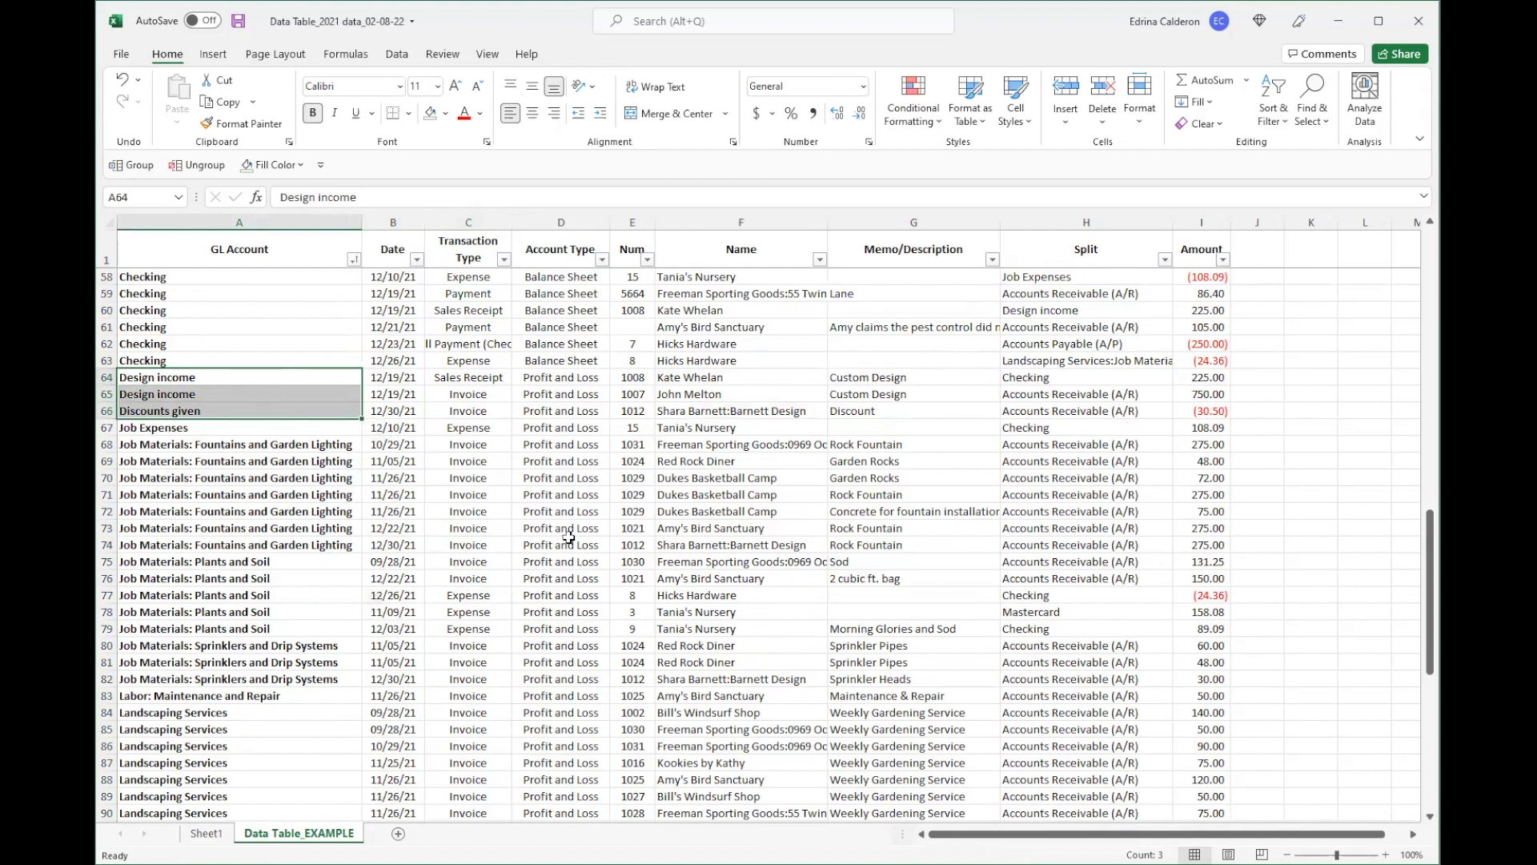
scroll(568, 536, up, 19)
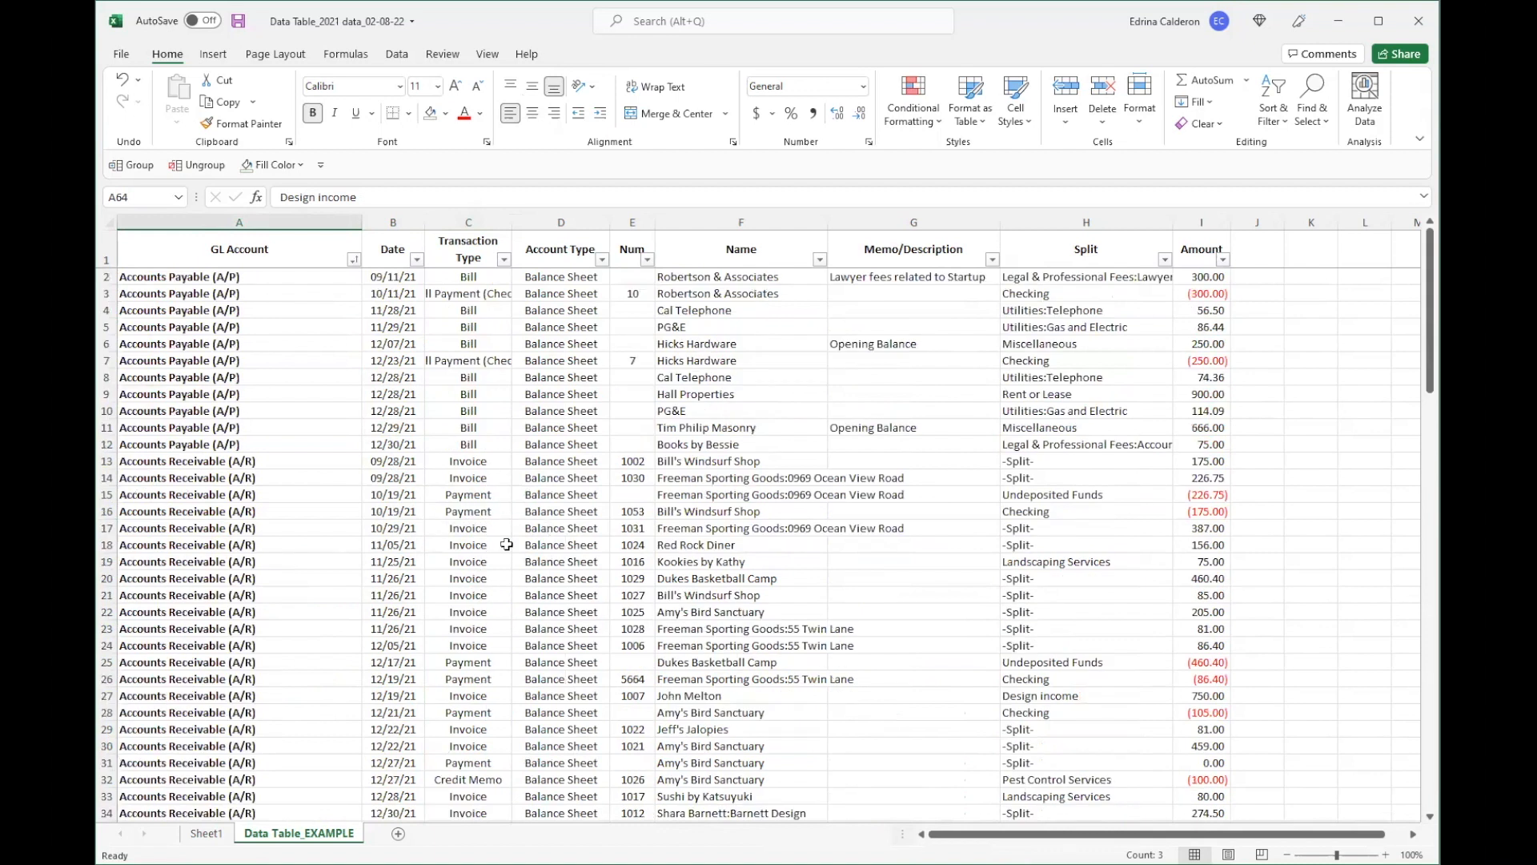
scroll(501, 544, down, 18)
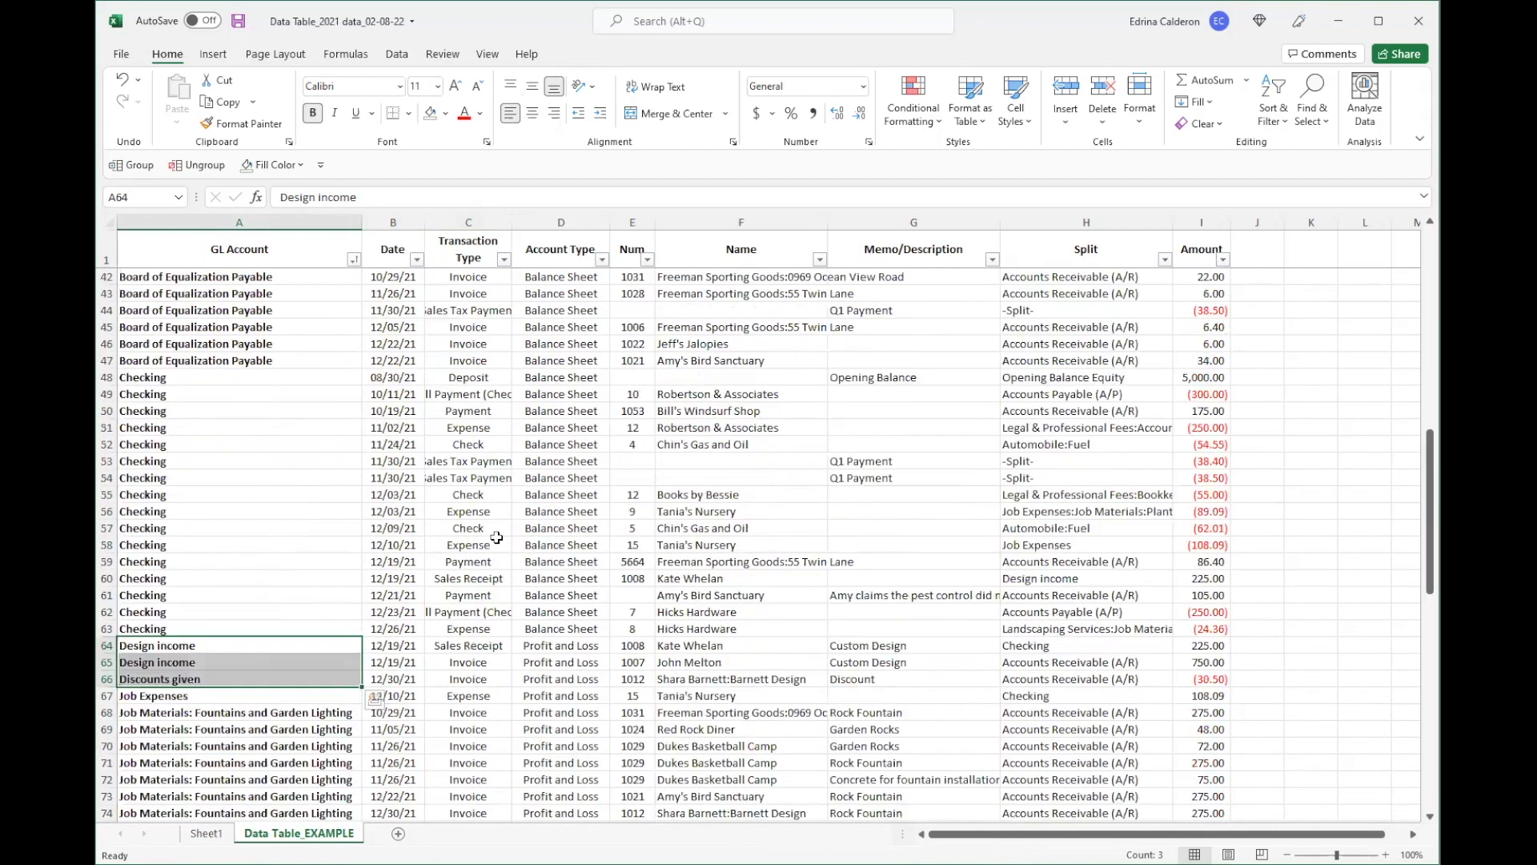
scroll(498, 542, down, 5)
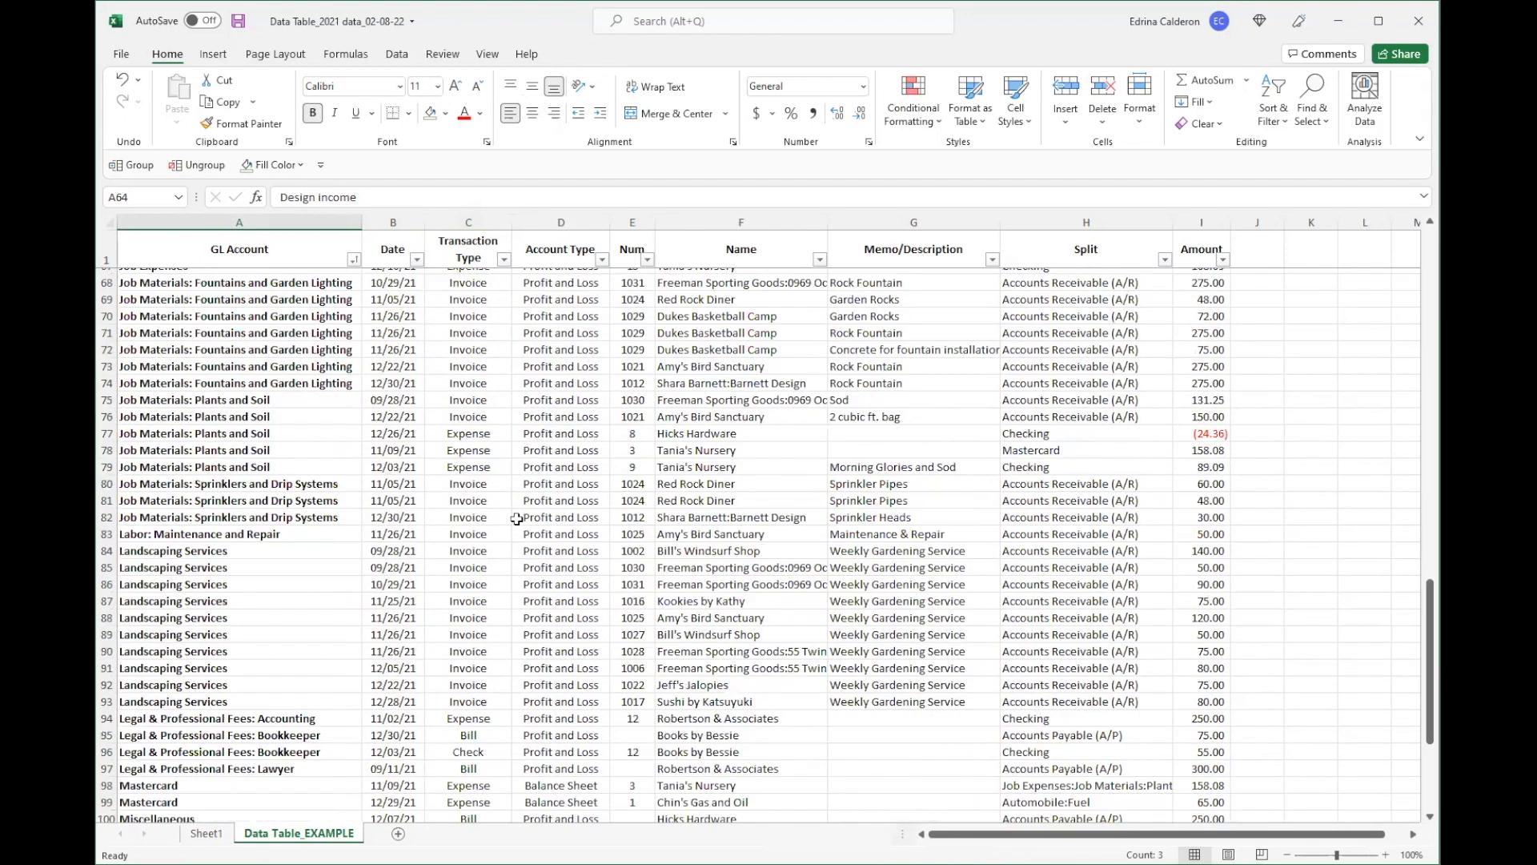
scroll(521, 578, down, 3)
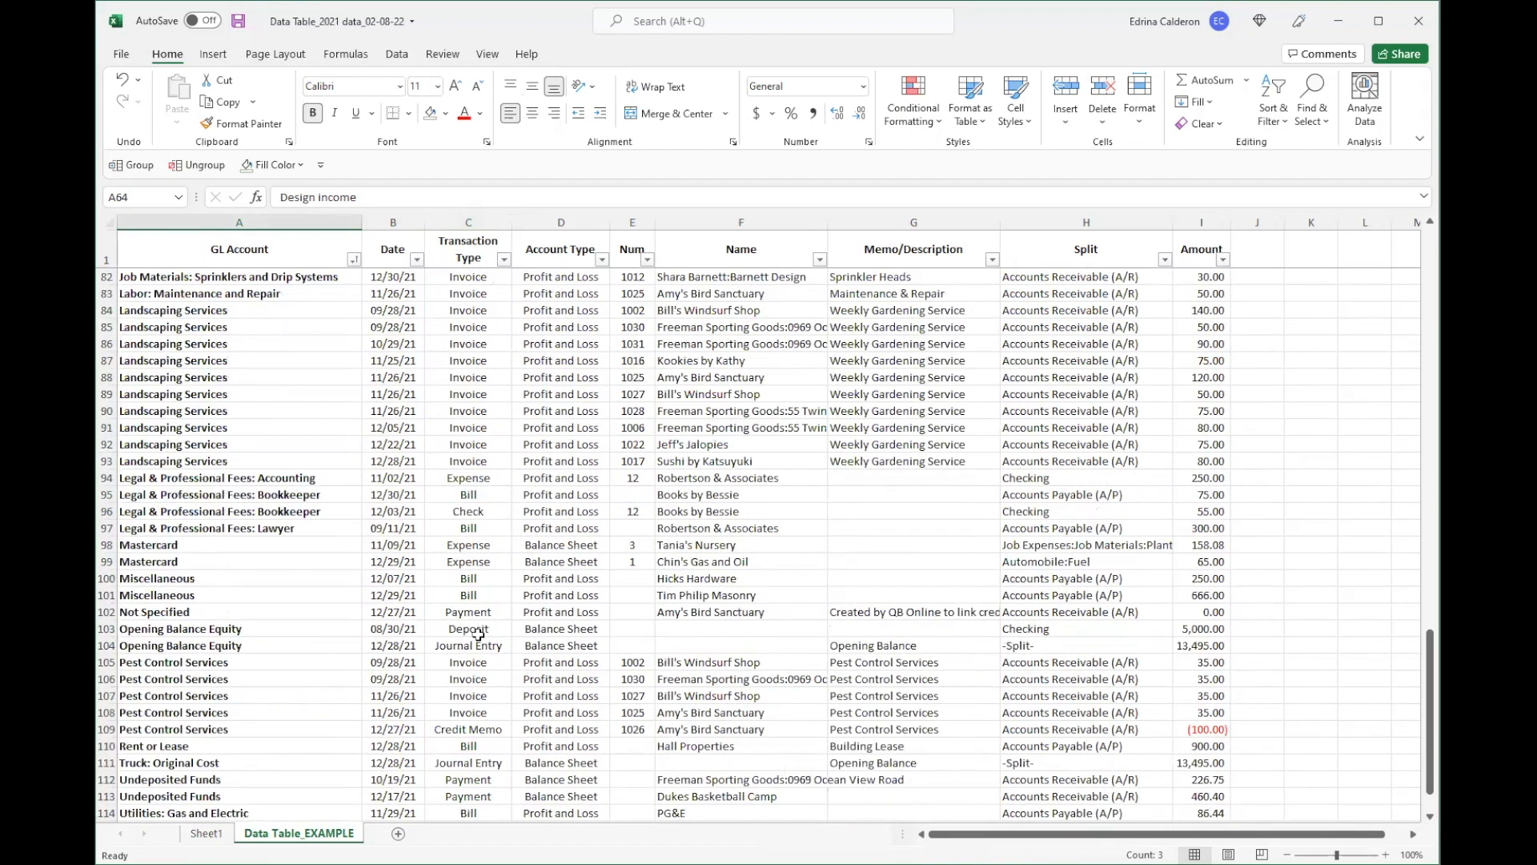
scroll(455, 627, down, 7)
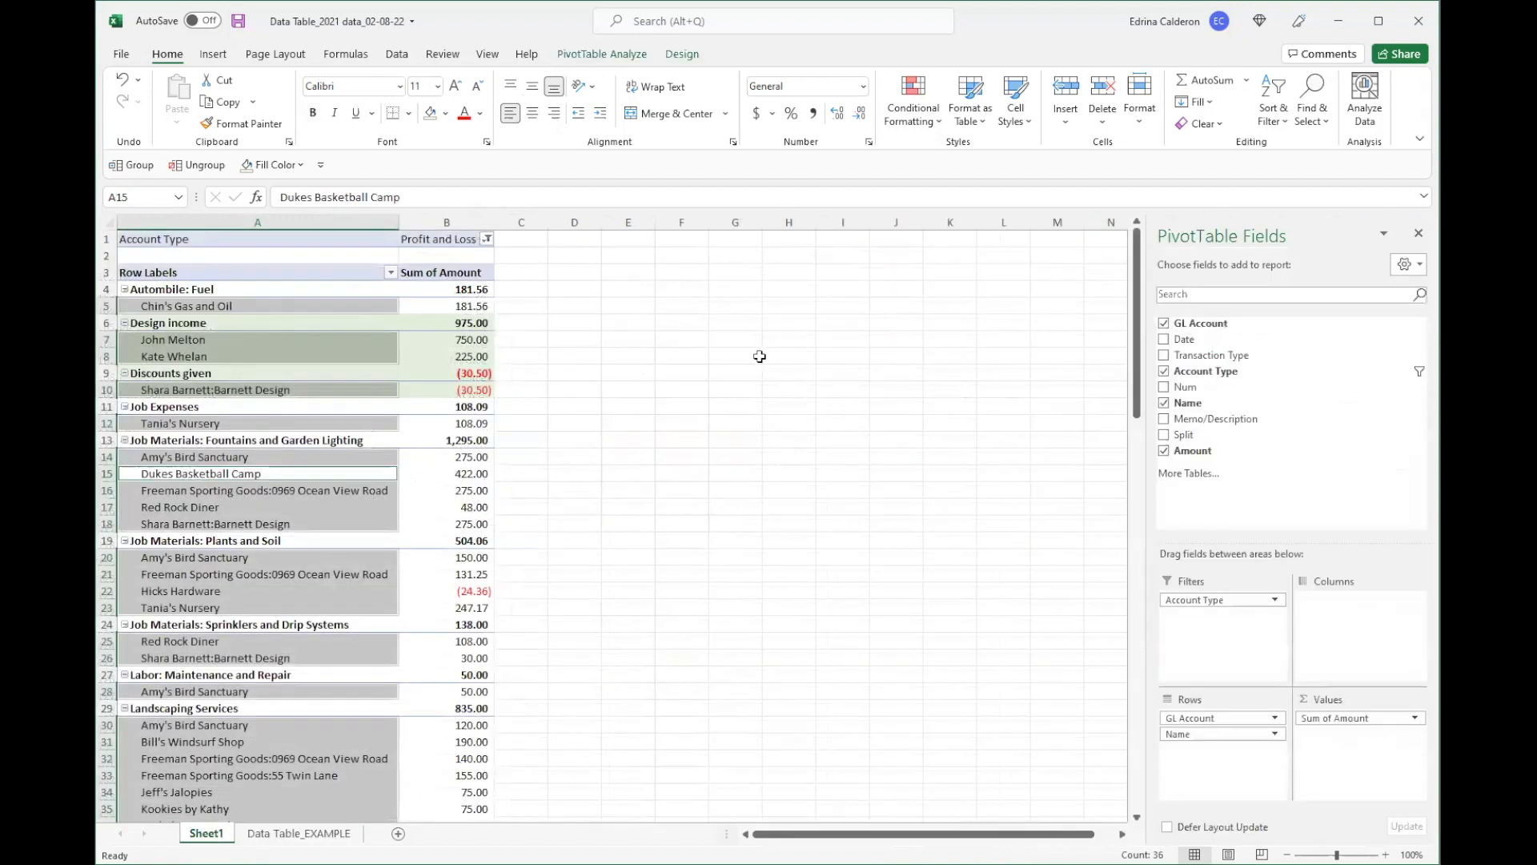
click(627, 397)
click(626, 584)
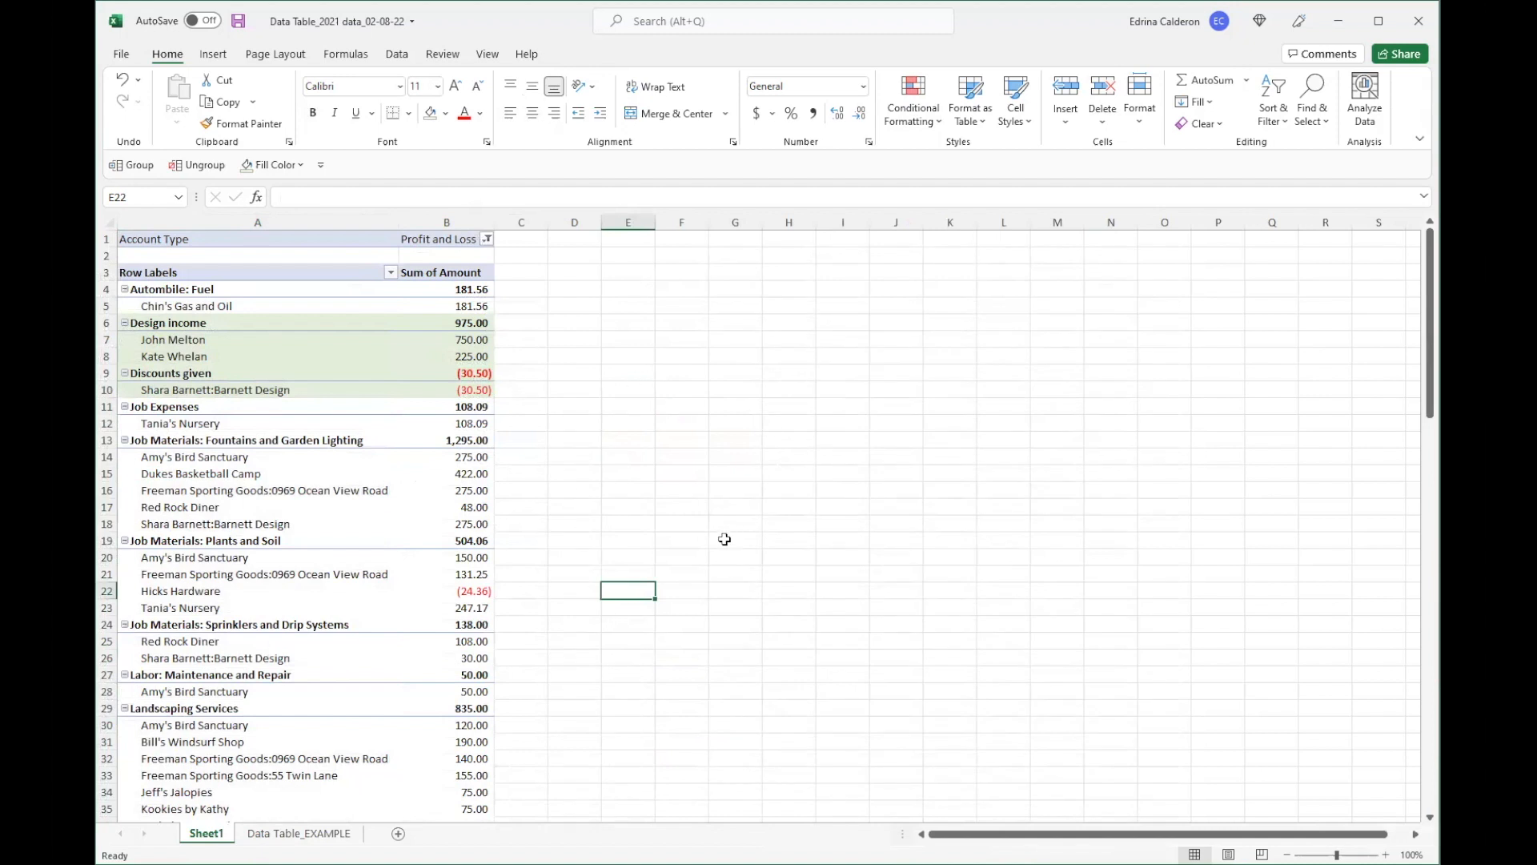
Step: Add Date to the PivotTable columns grouped by Months, and give columns B through E one uniform width
click(460, 440)
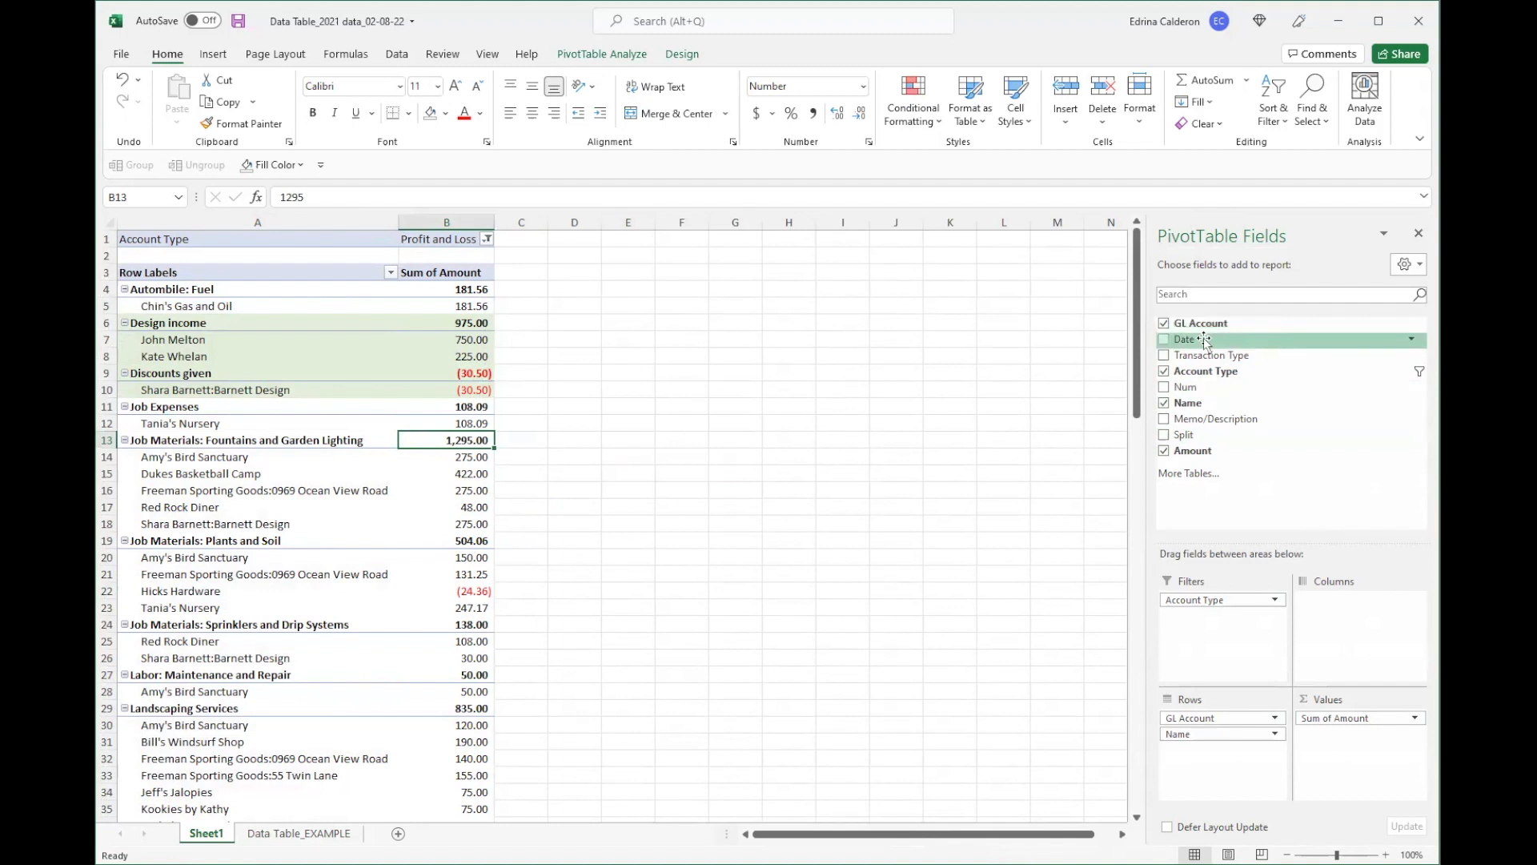
drag(1204, 339, 1339, 506)
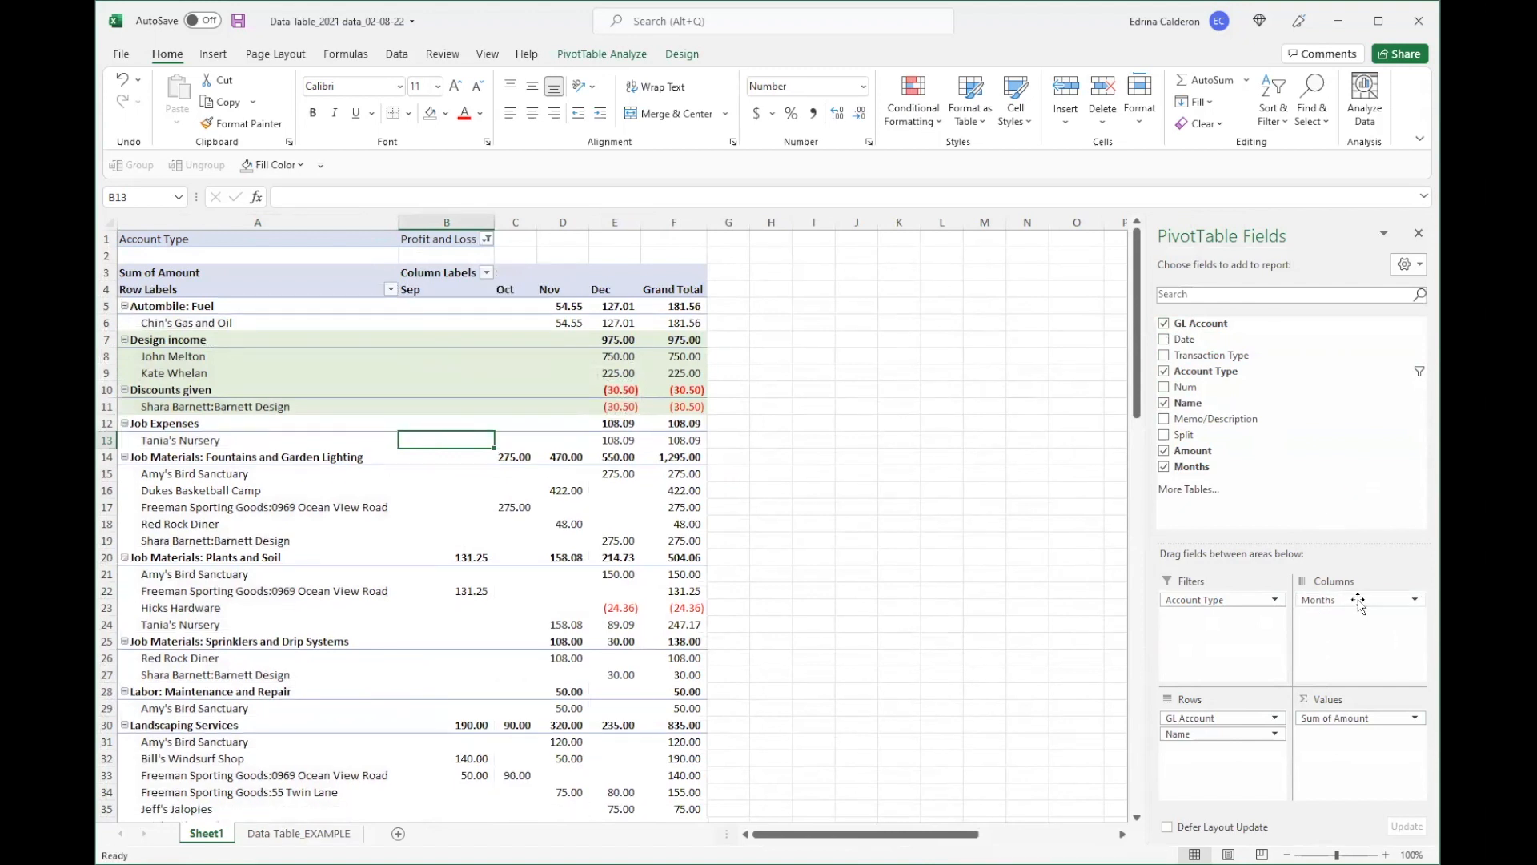
click(615, 222)
drag(485, 222, 477, 225)
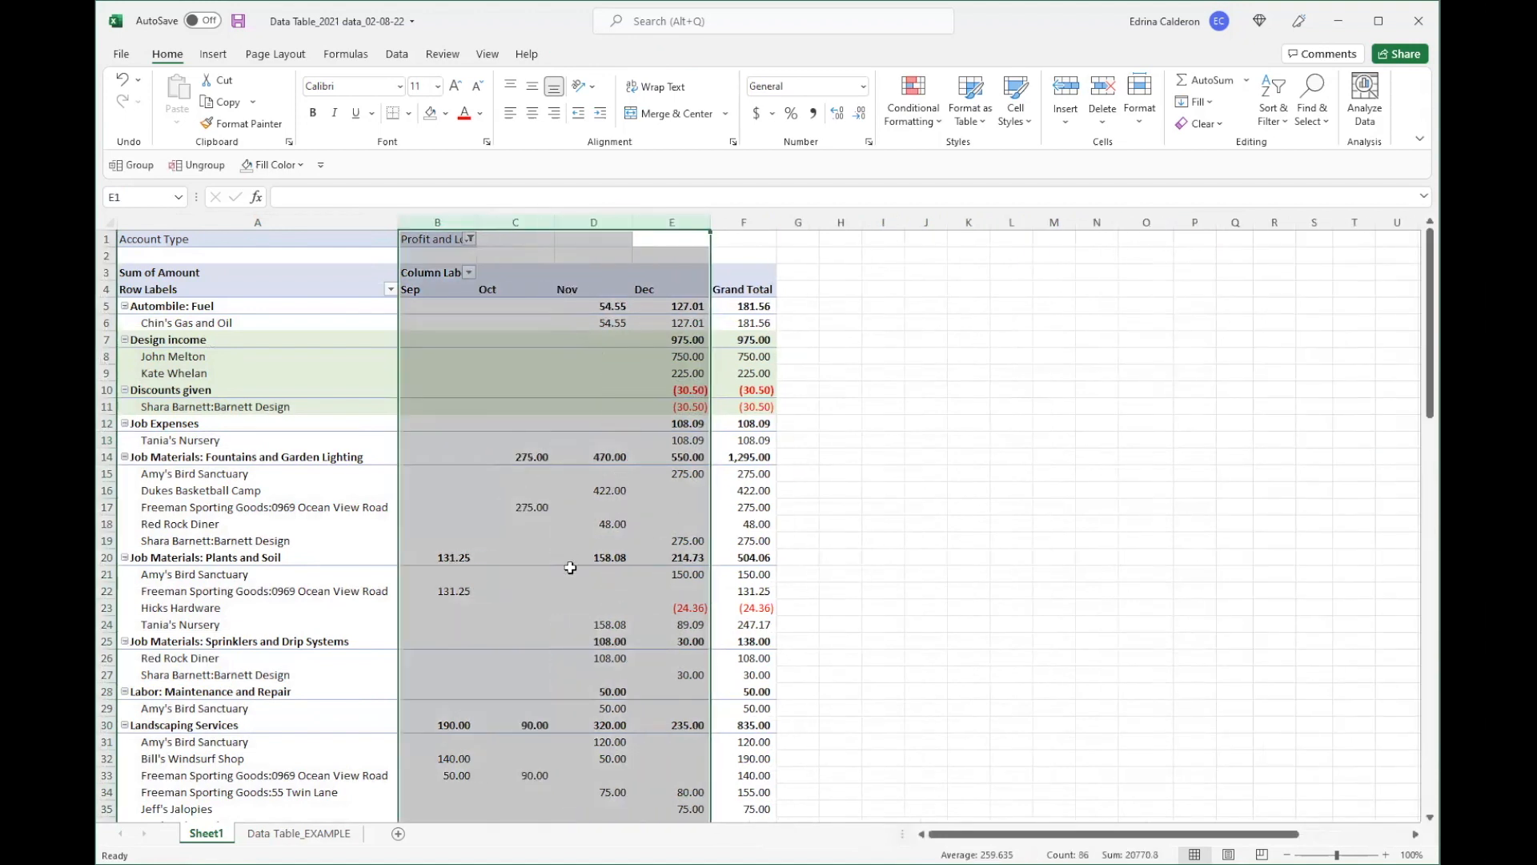
click(570, 609)
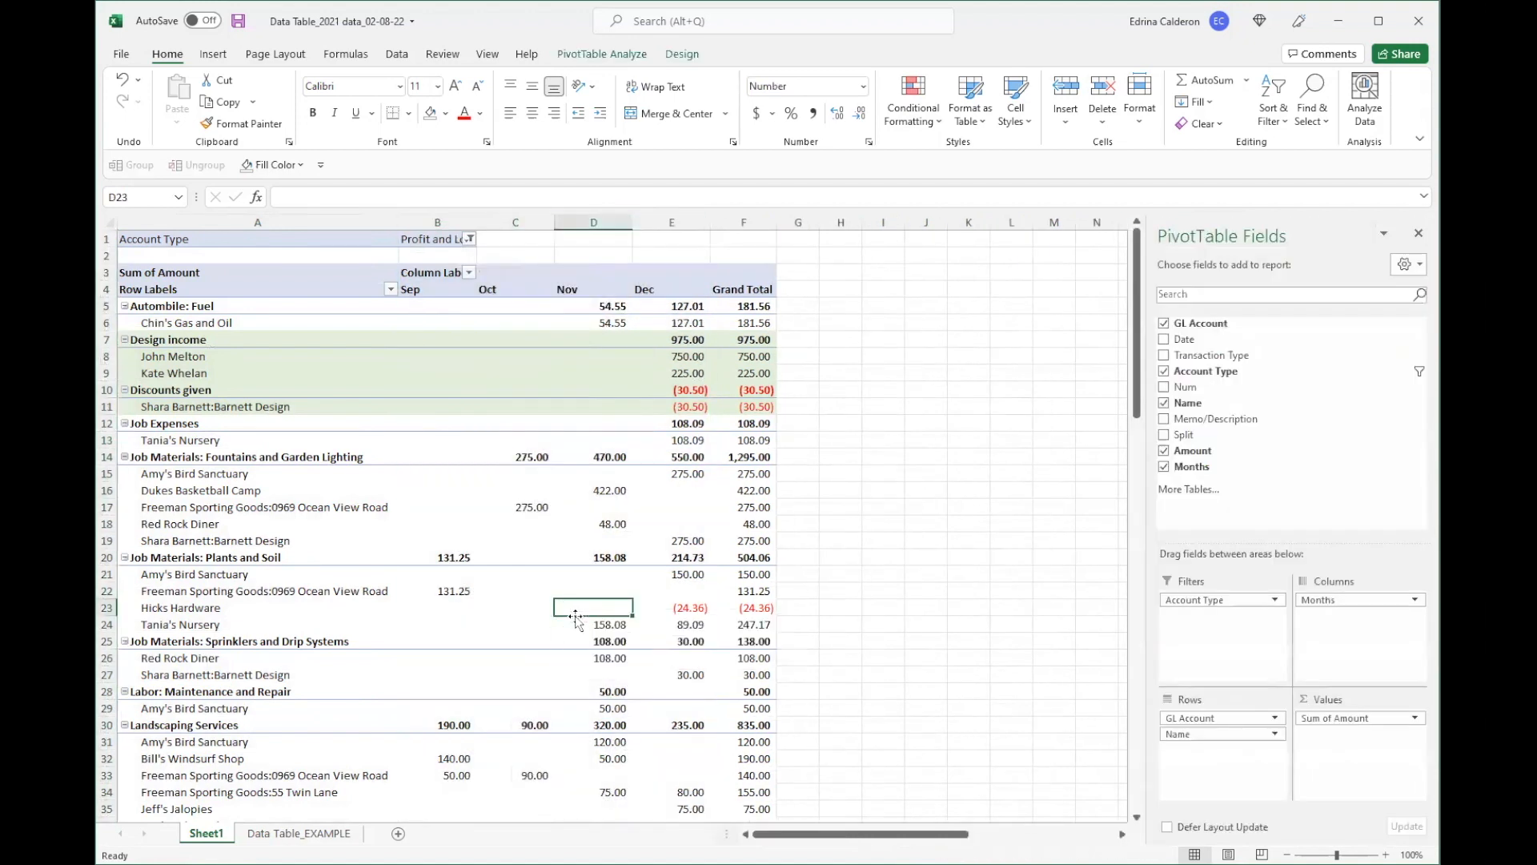
Step: Center the labels in header row 4 of the PivotTable horizontally
mouse_move(575, 617)
mouse_move(478, 499)
mouse_move(501, 475)
click(110, 290)
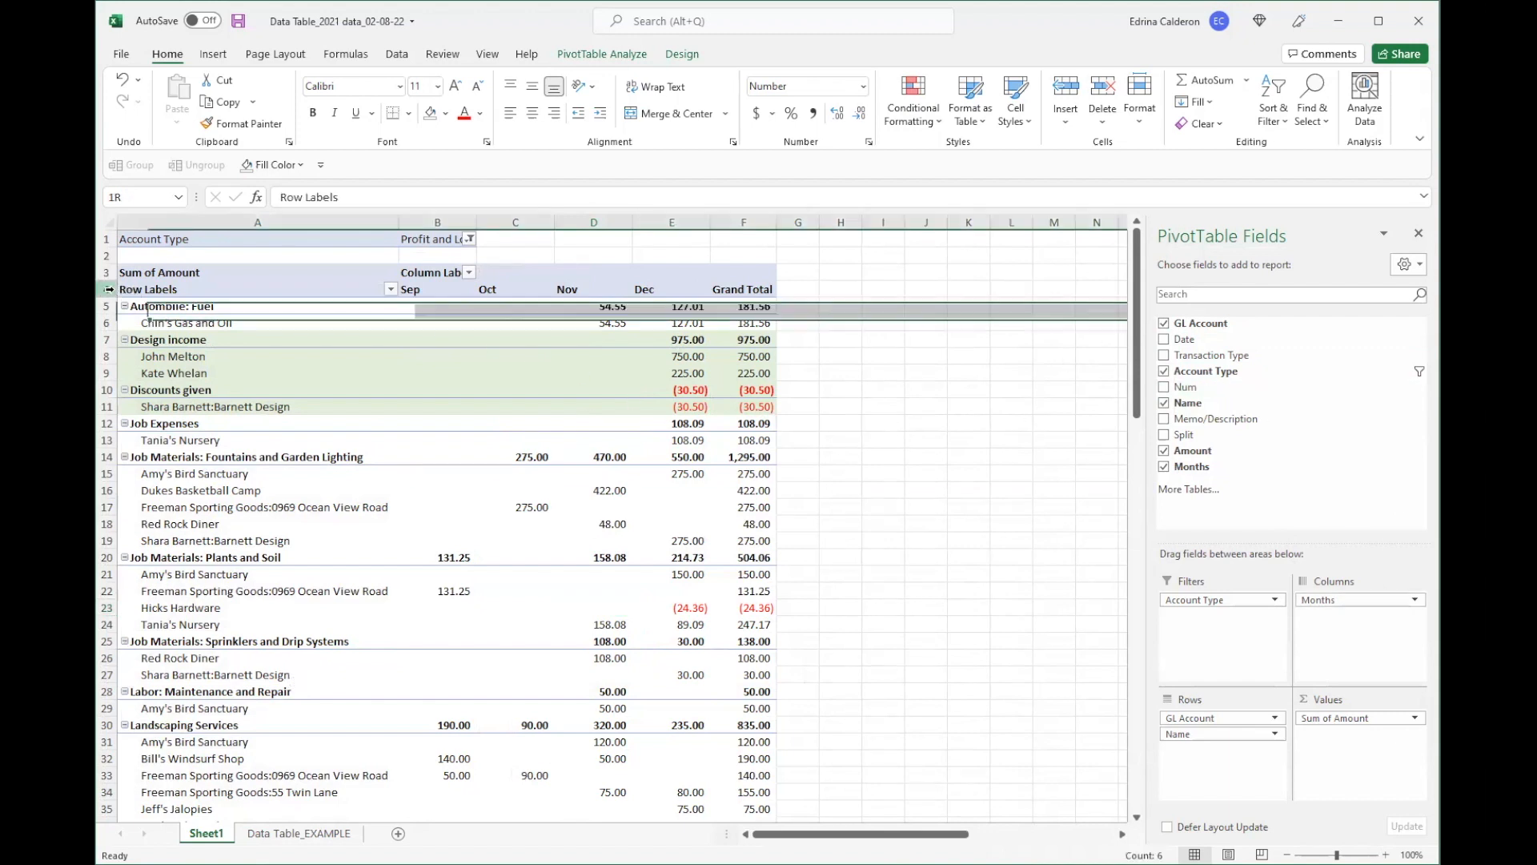
click(531, 115)
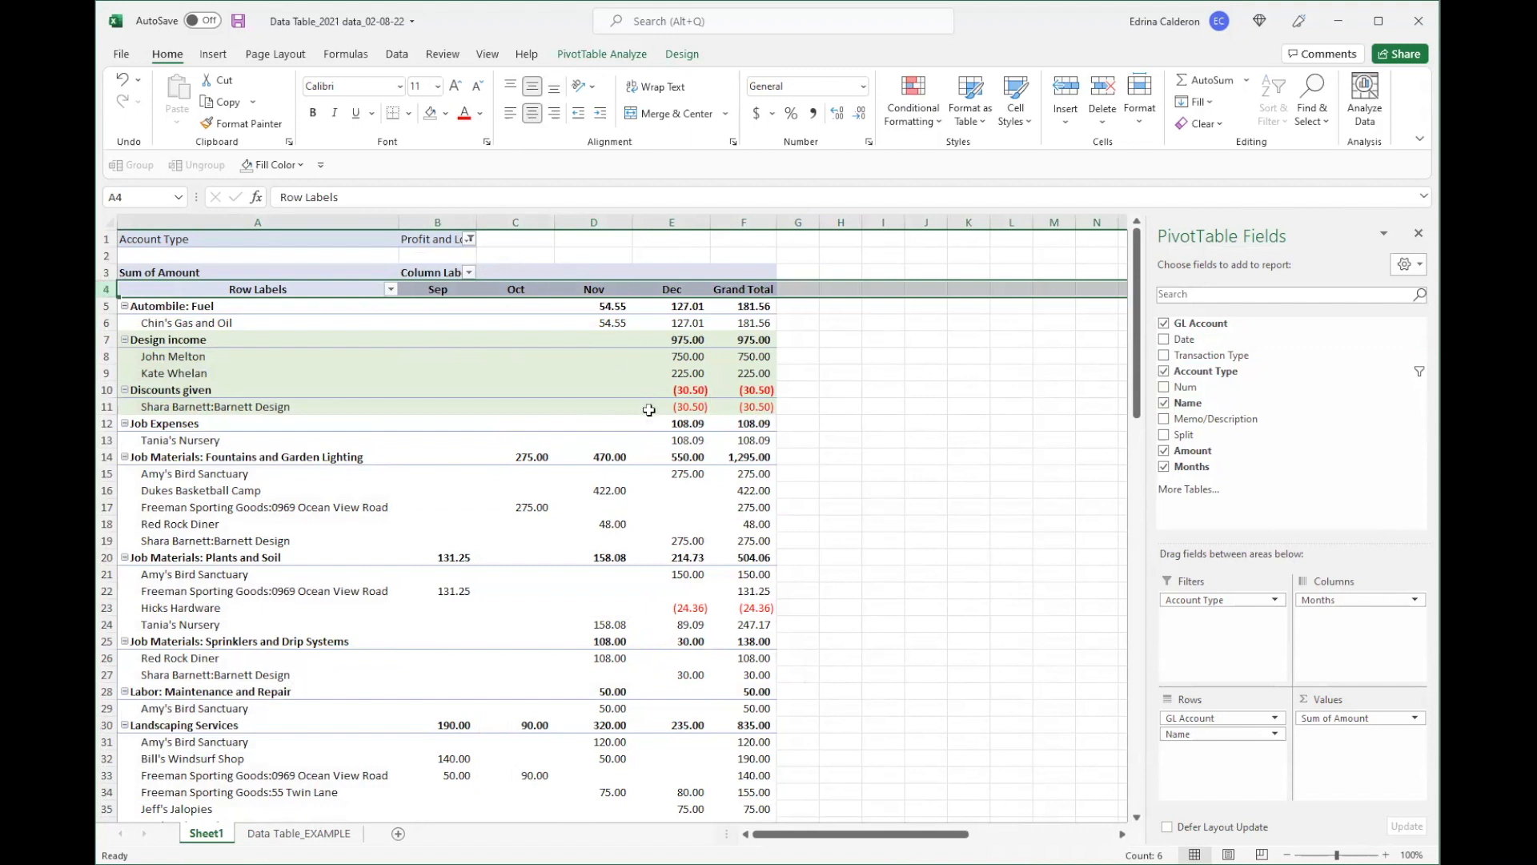
click(784, 425)
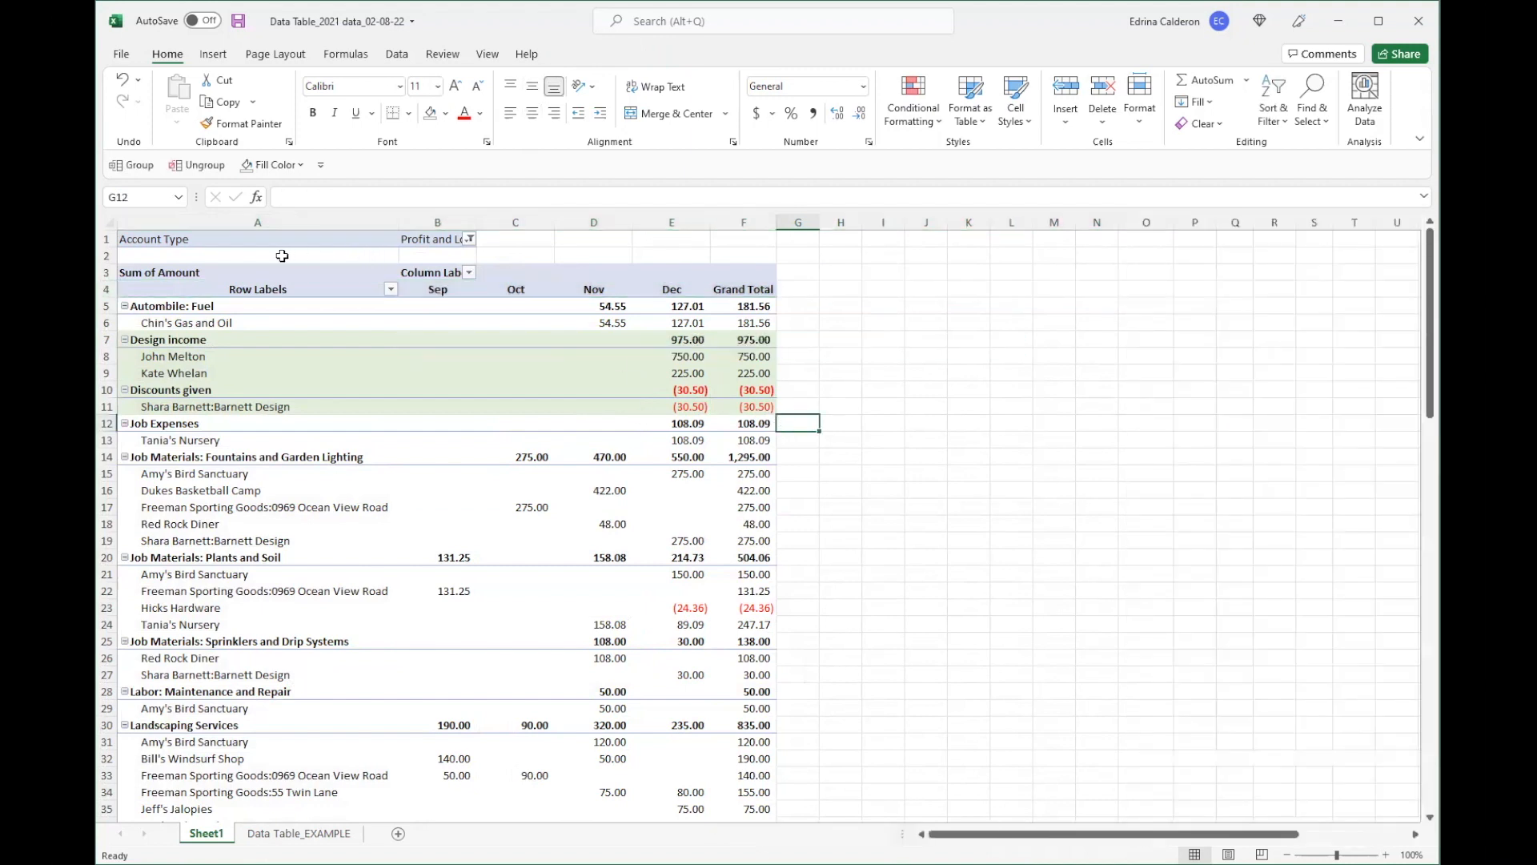
Step: Apply thick outside borders around the PivotTable from the Sum of Amount header row through the Grand Total row
scroll(625, 497, down, 13)
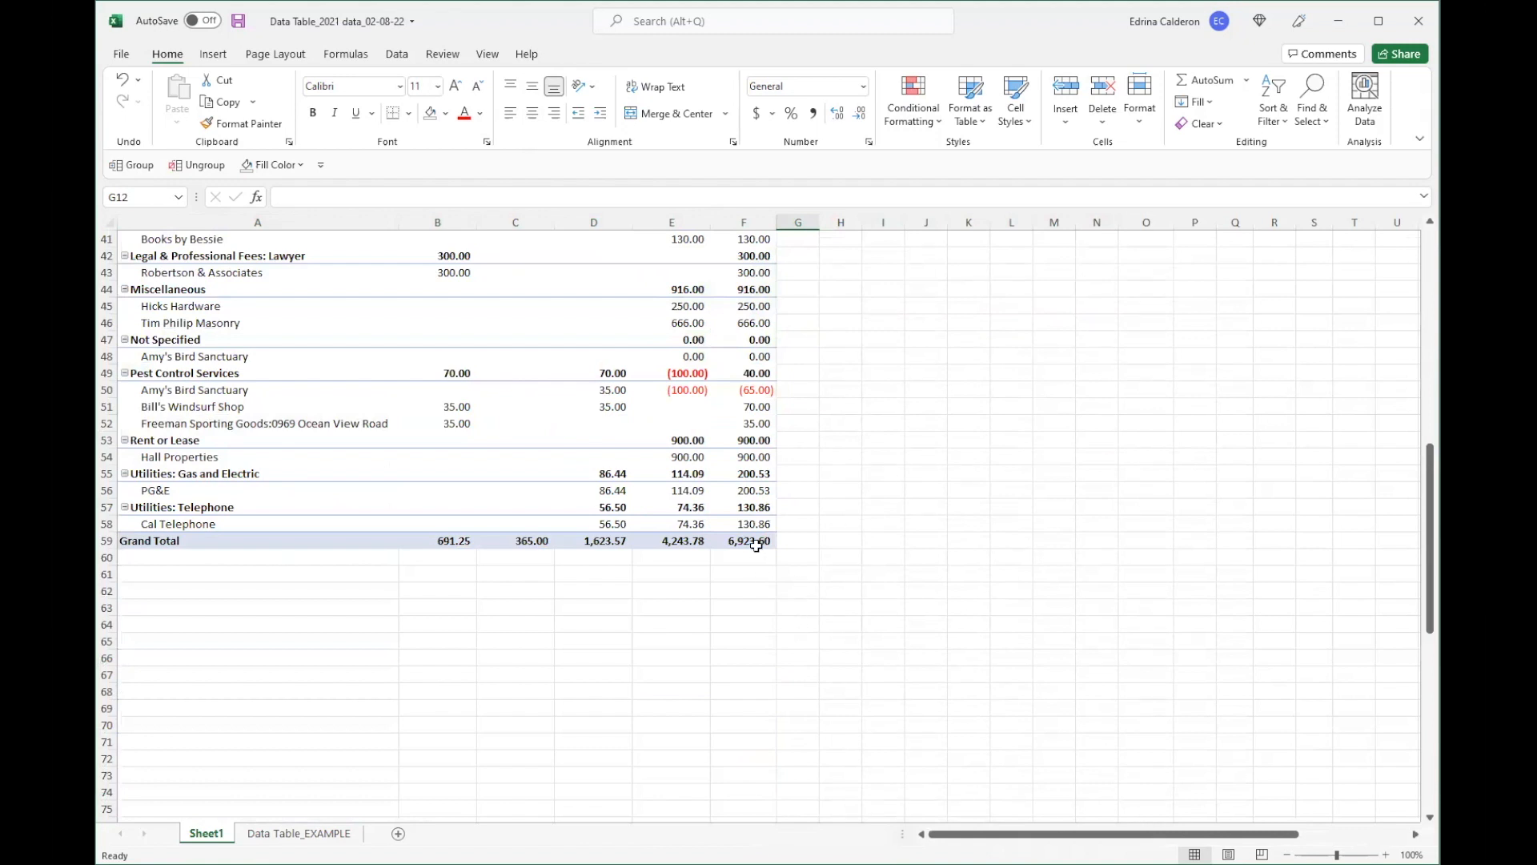
click(754, 544)
scroll(741, 640, up, 13)
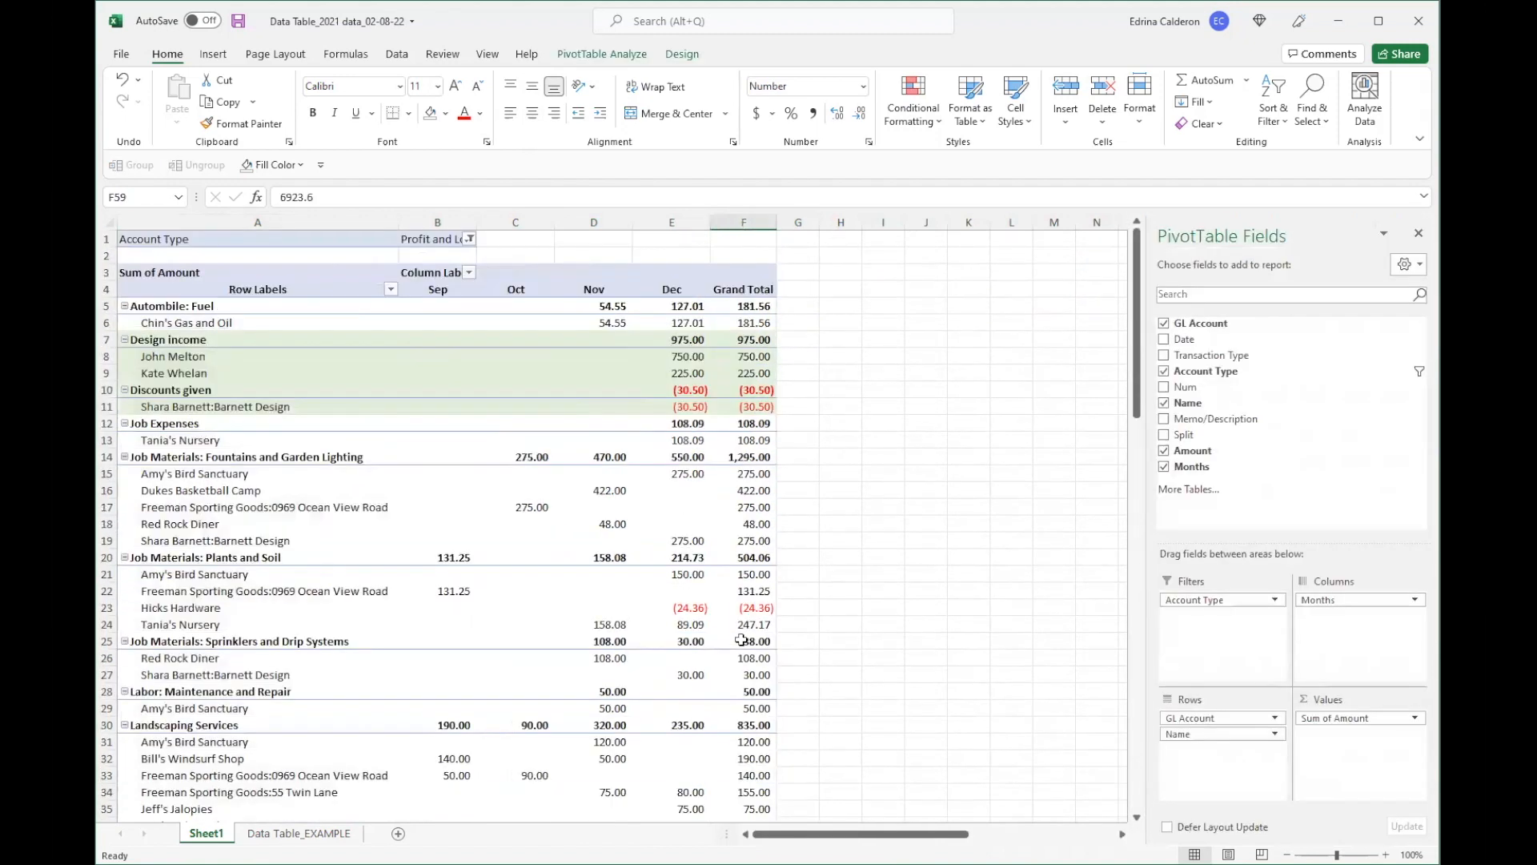
click(145, 276)
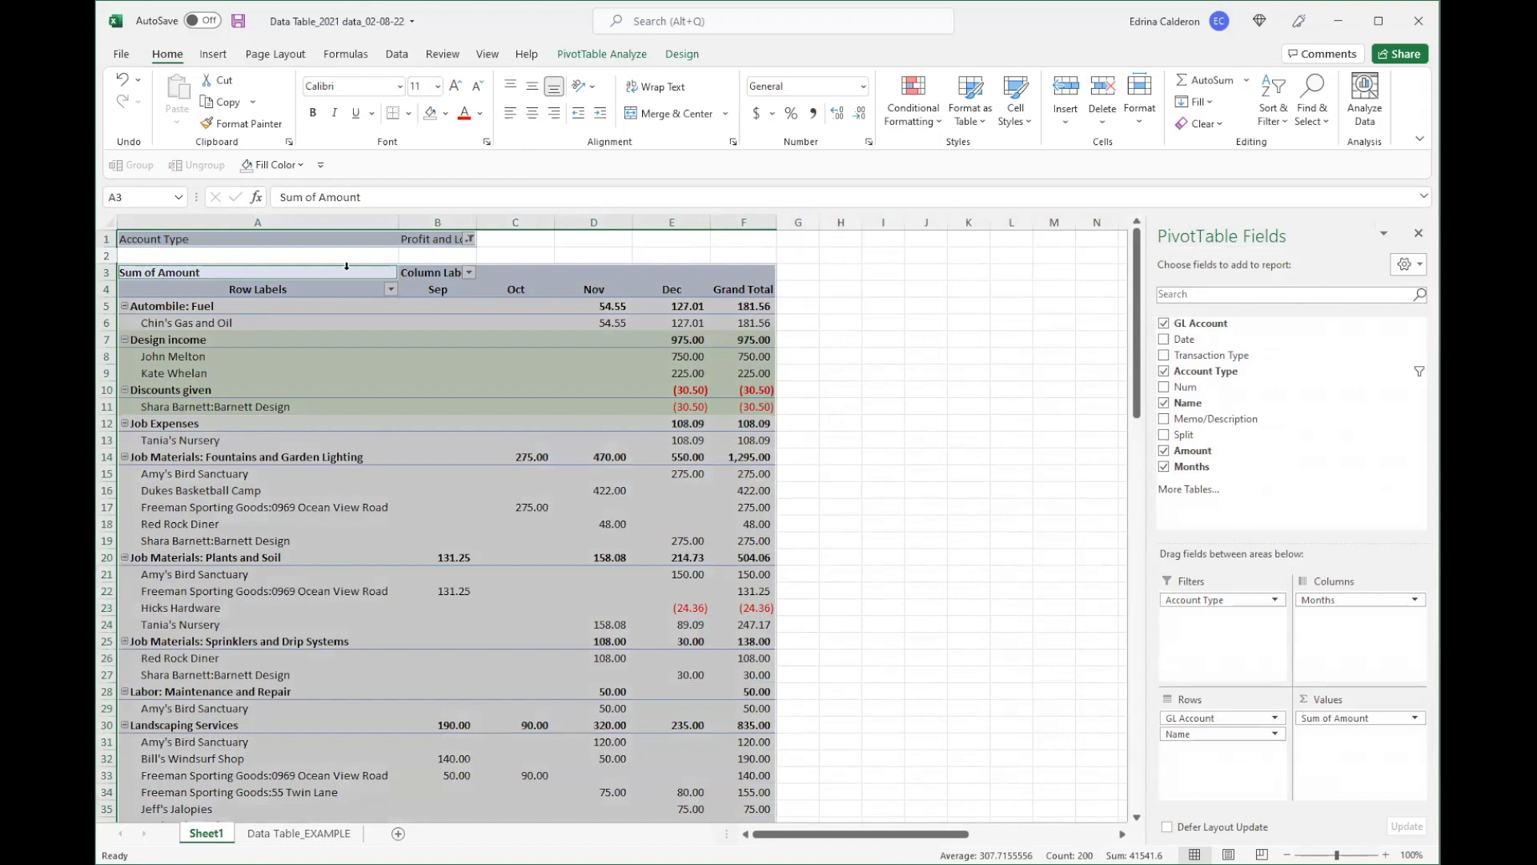
click(273, 257)
click(257, 273)
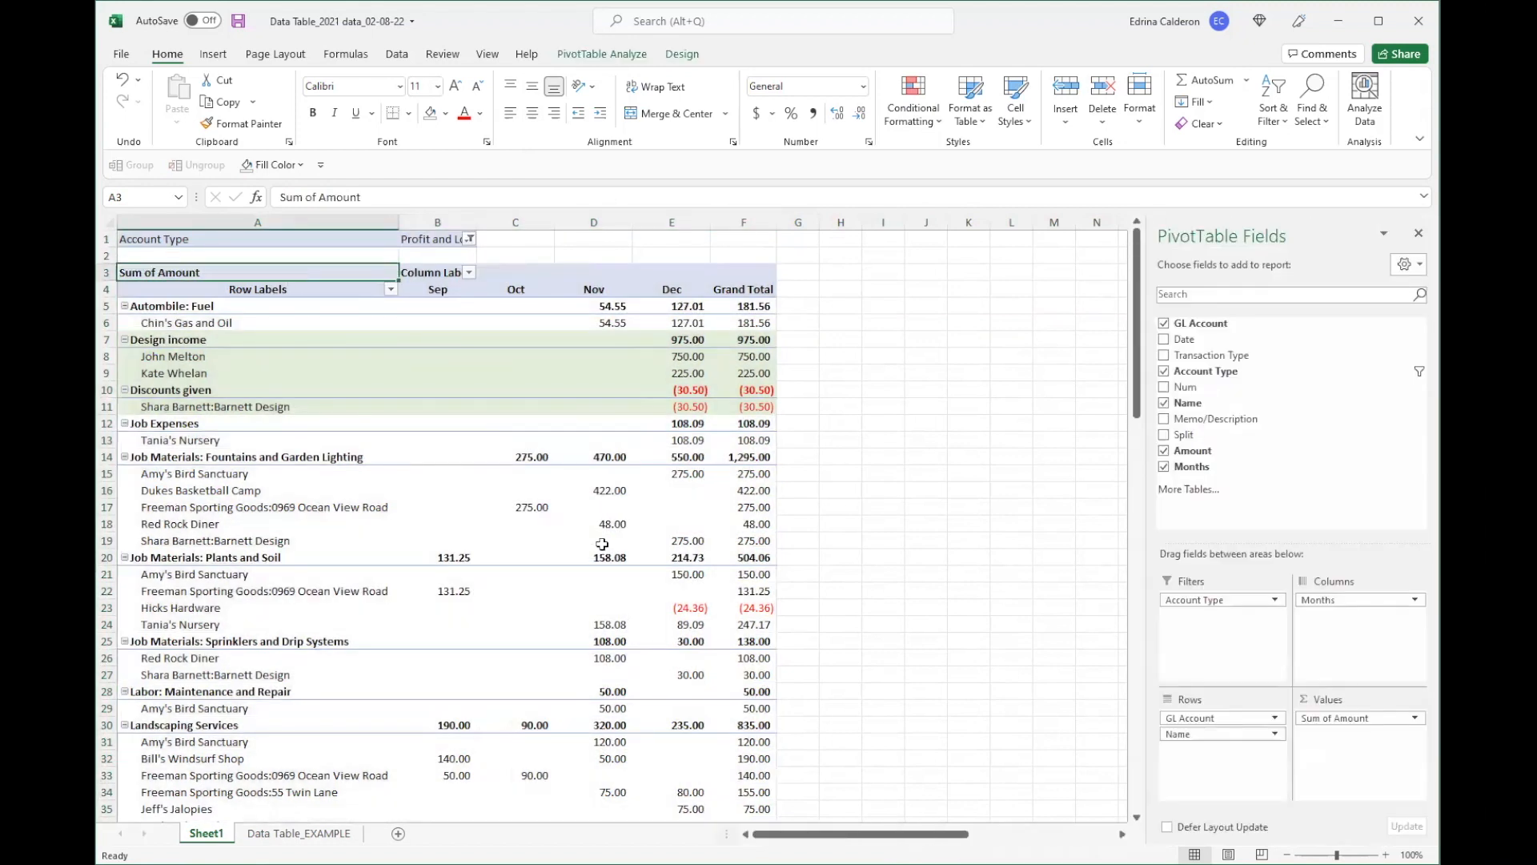
scroll(602, 545, down, 10)
key(ctrl+a)
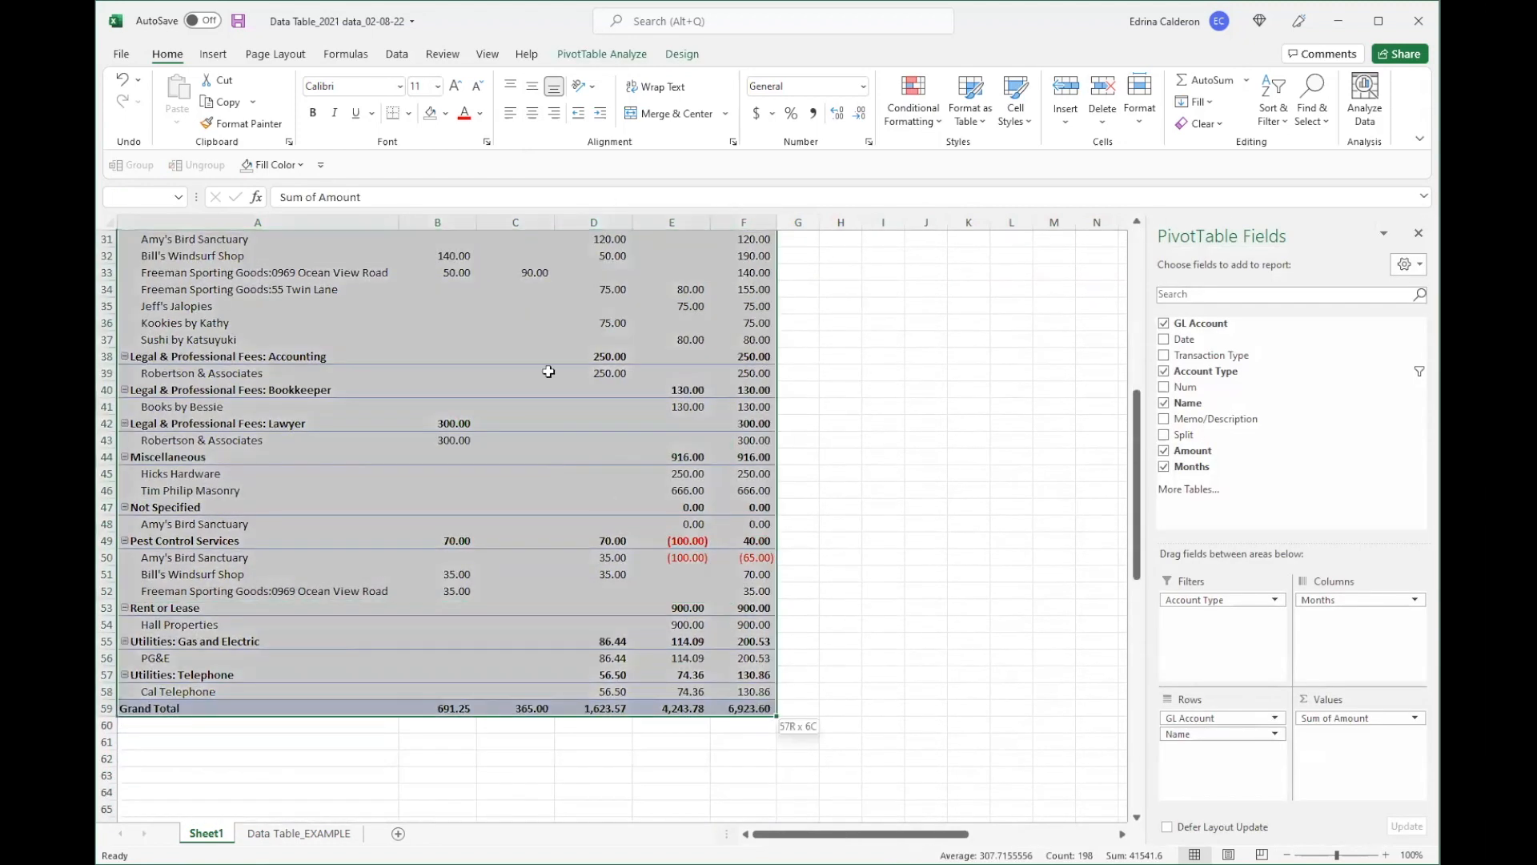
click(408, 113)
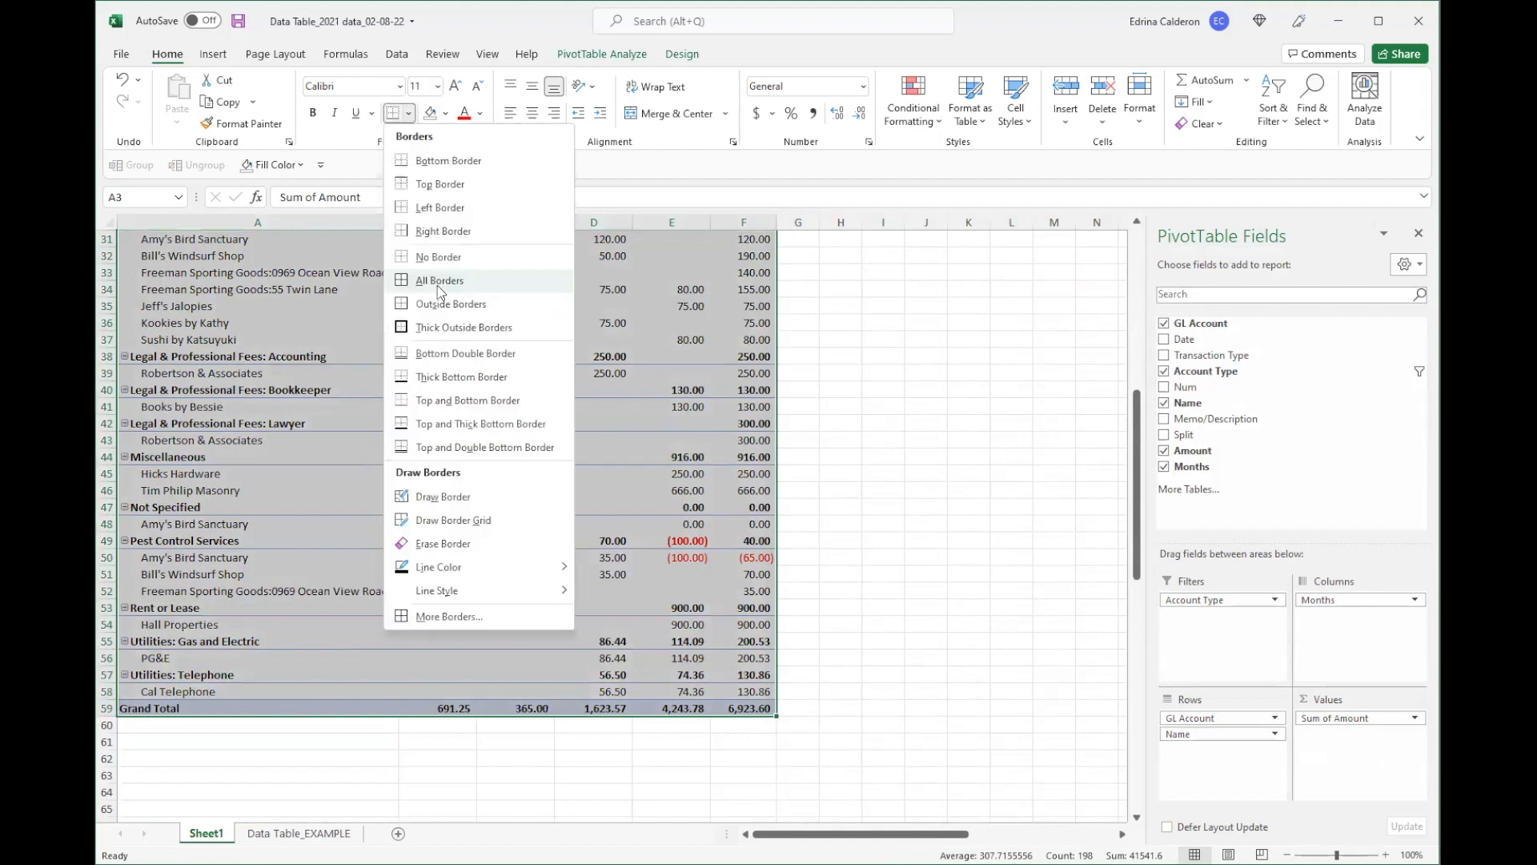
click(442, 326)
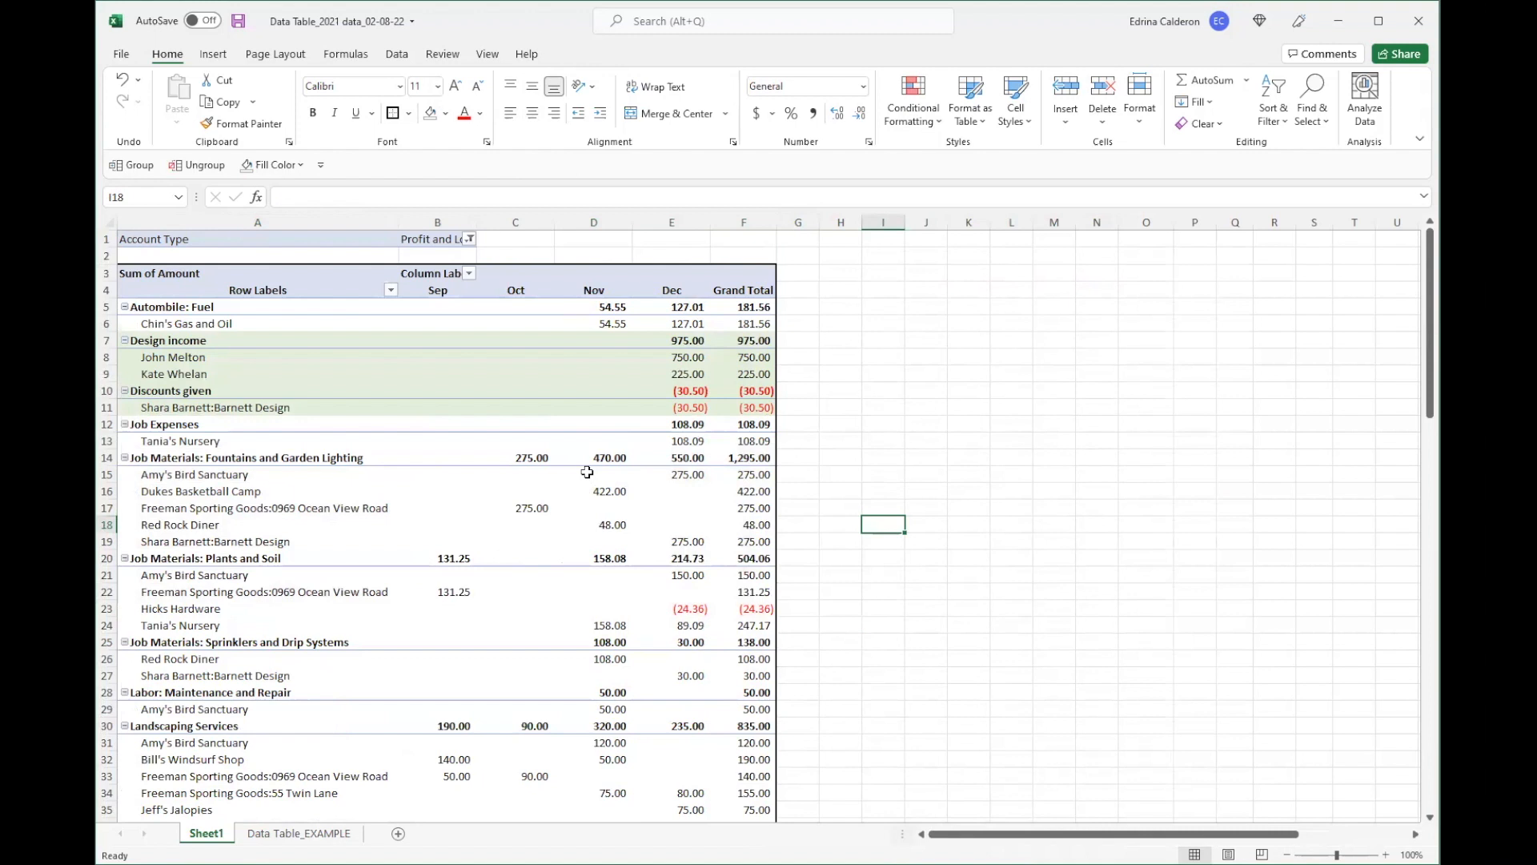
Step: Examine the names and monthly amounts under each GL account, from Job Materials: Fountains and Garden Lighting down to the Grand Total
click(220, 481)
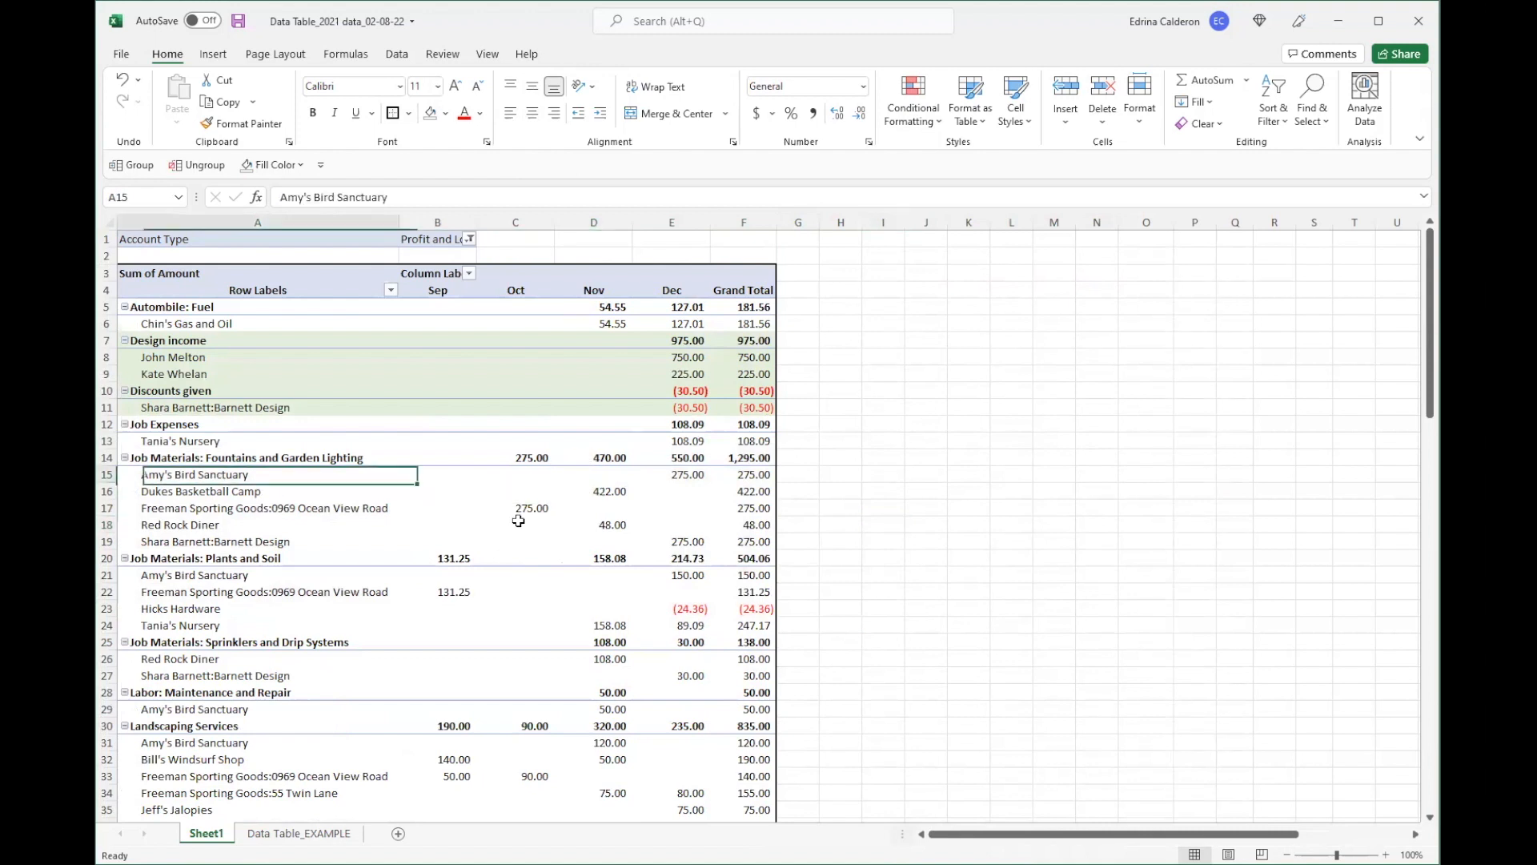
key(Up)
key(Up)
key(Down)
key(Down)
key(Down)
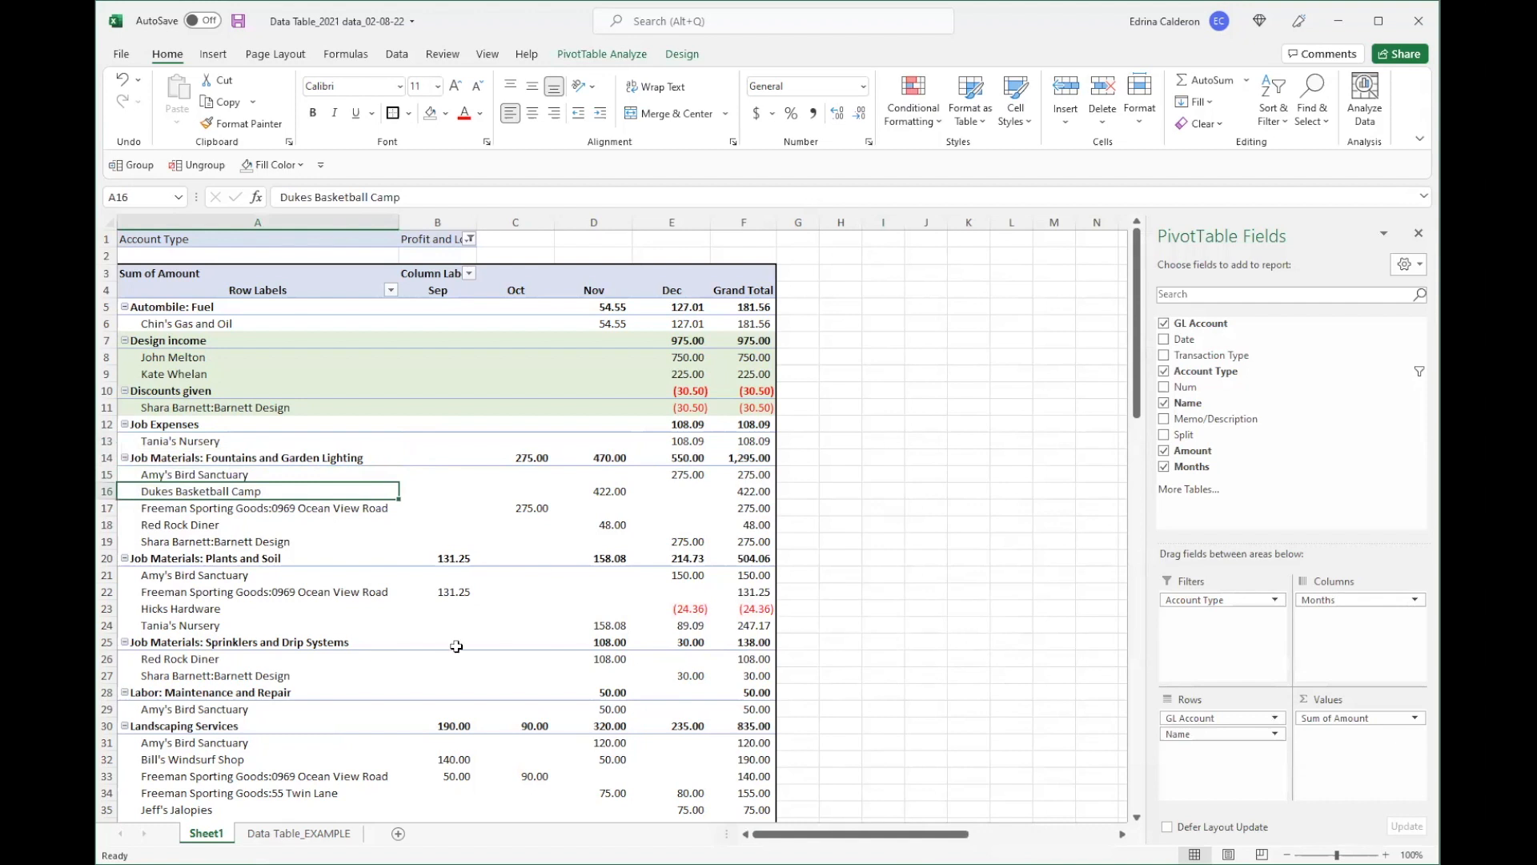
scroll(427, 591, down, 3)
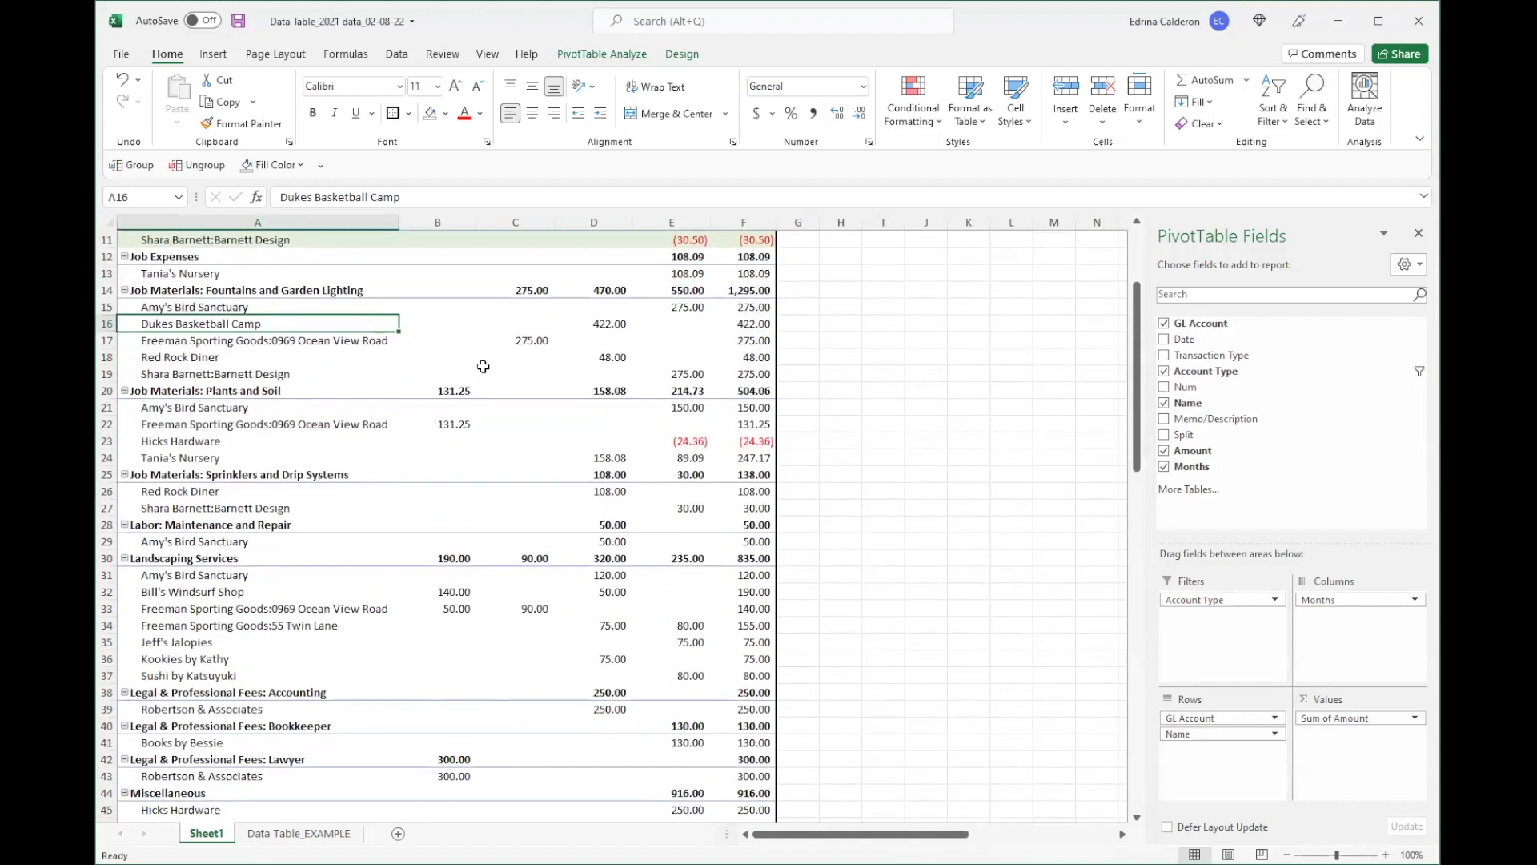
click(525, 341)
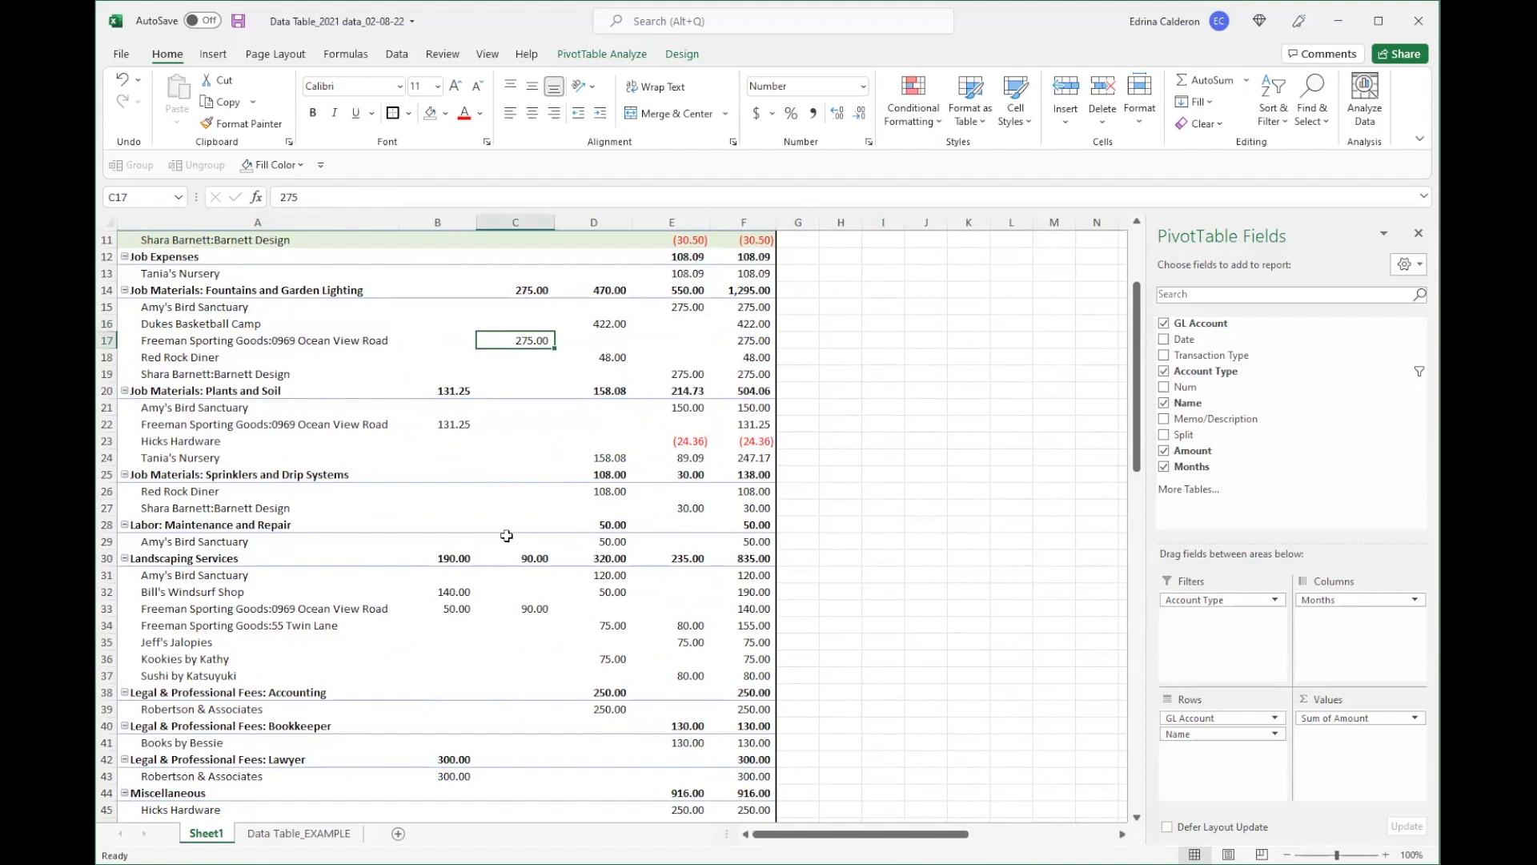
scroll(507, 536, down, 3)
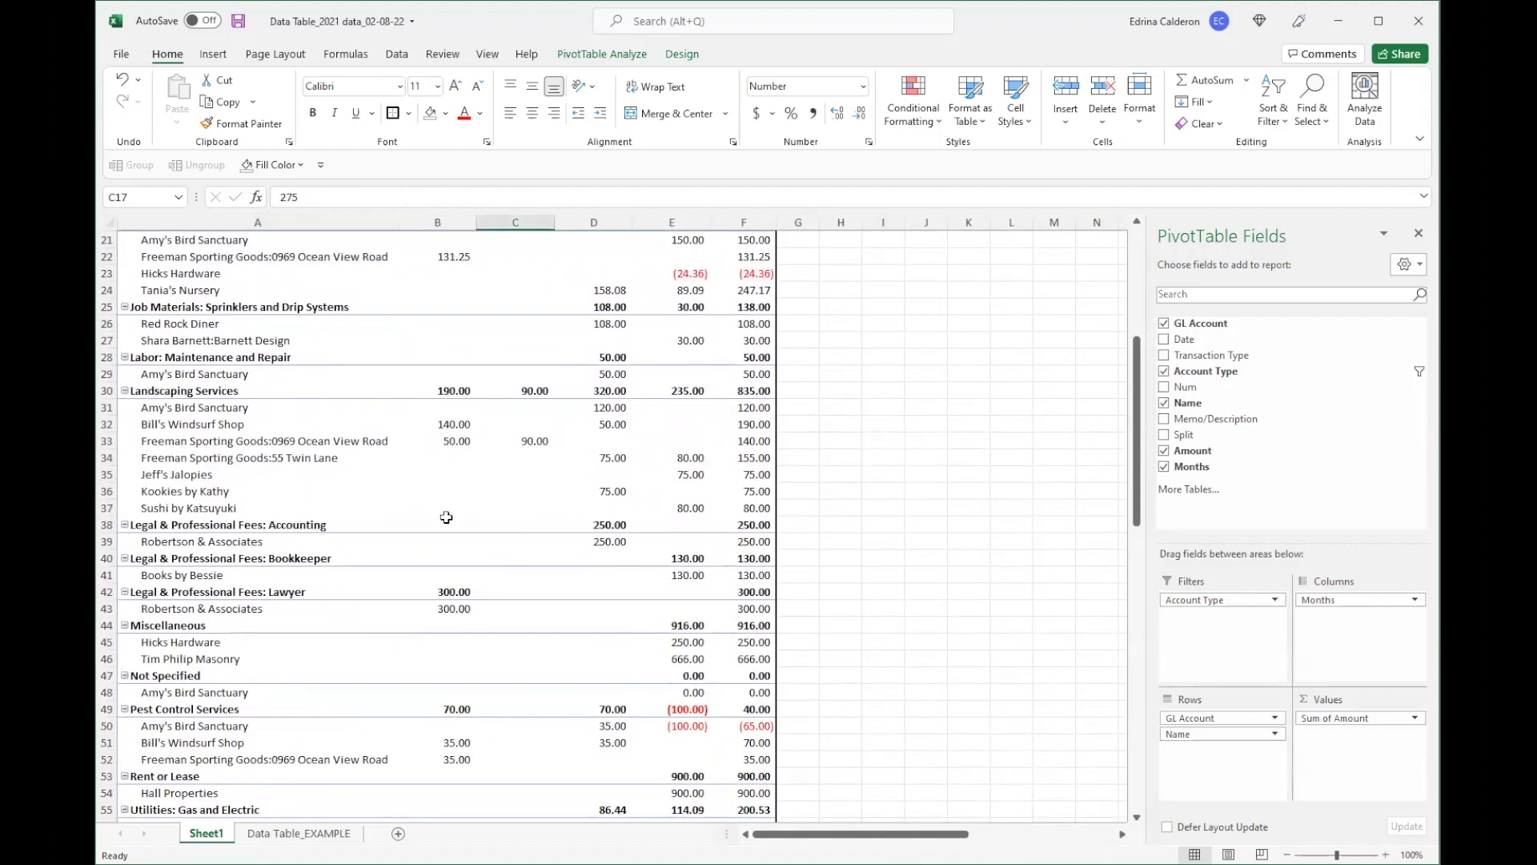
scroll(552, 497, down, 3)
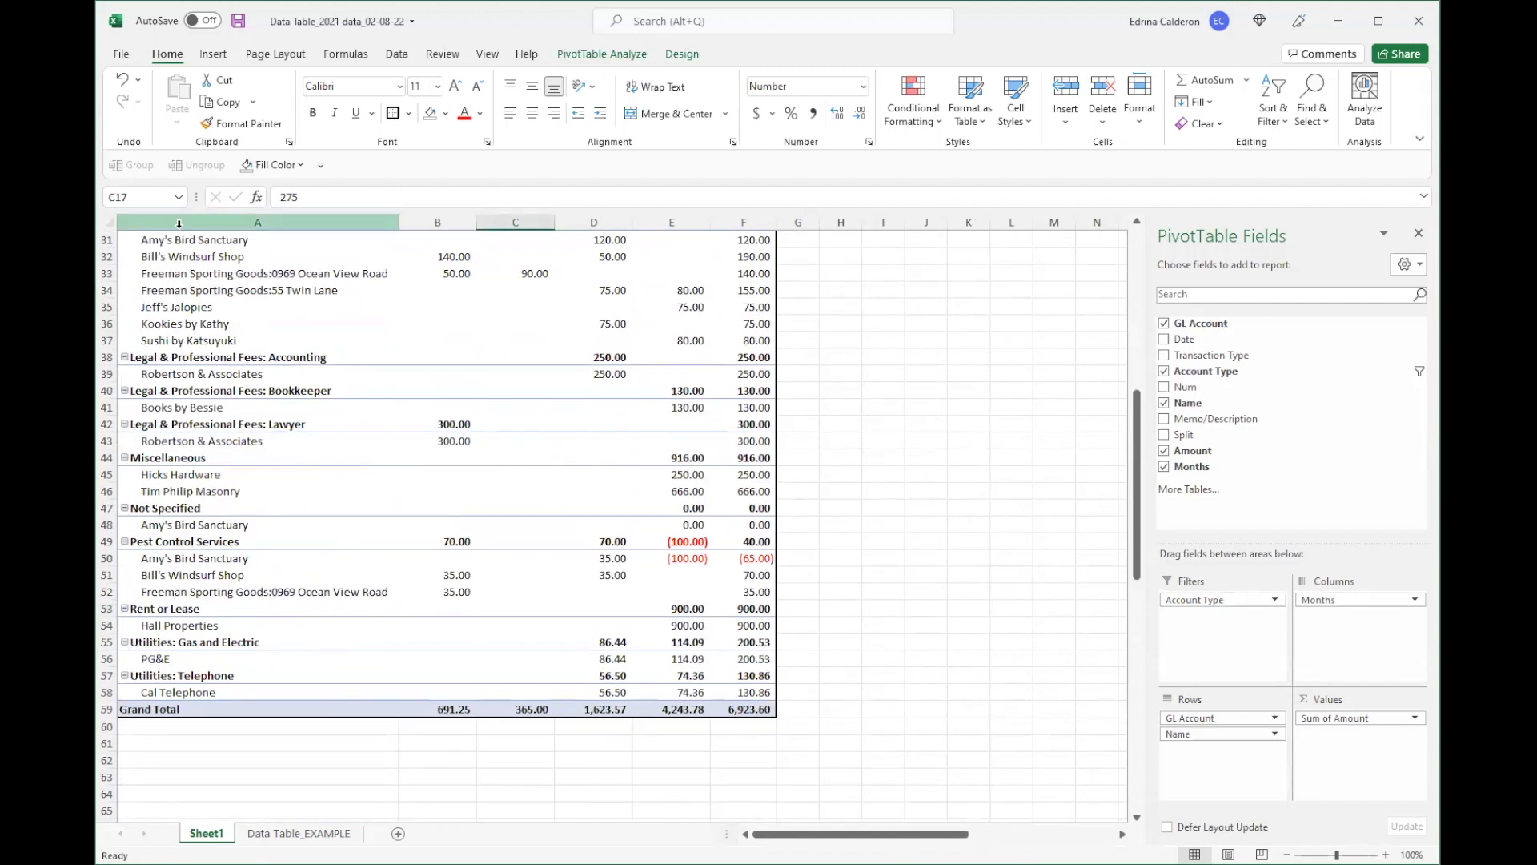
Step: Compare the customers listed under Pest Control Services with those under Landscaping Services in the PivotTable
click(182, 558)
scroll(219, 412, up, 3)
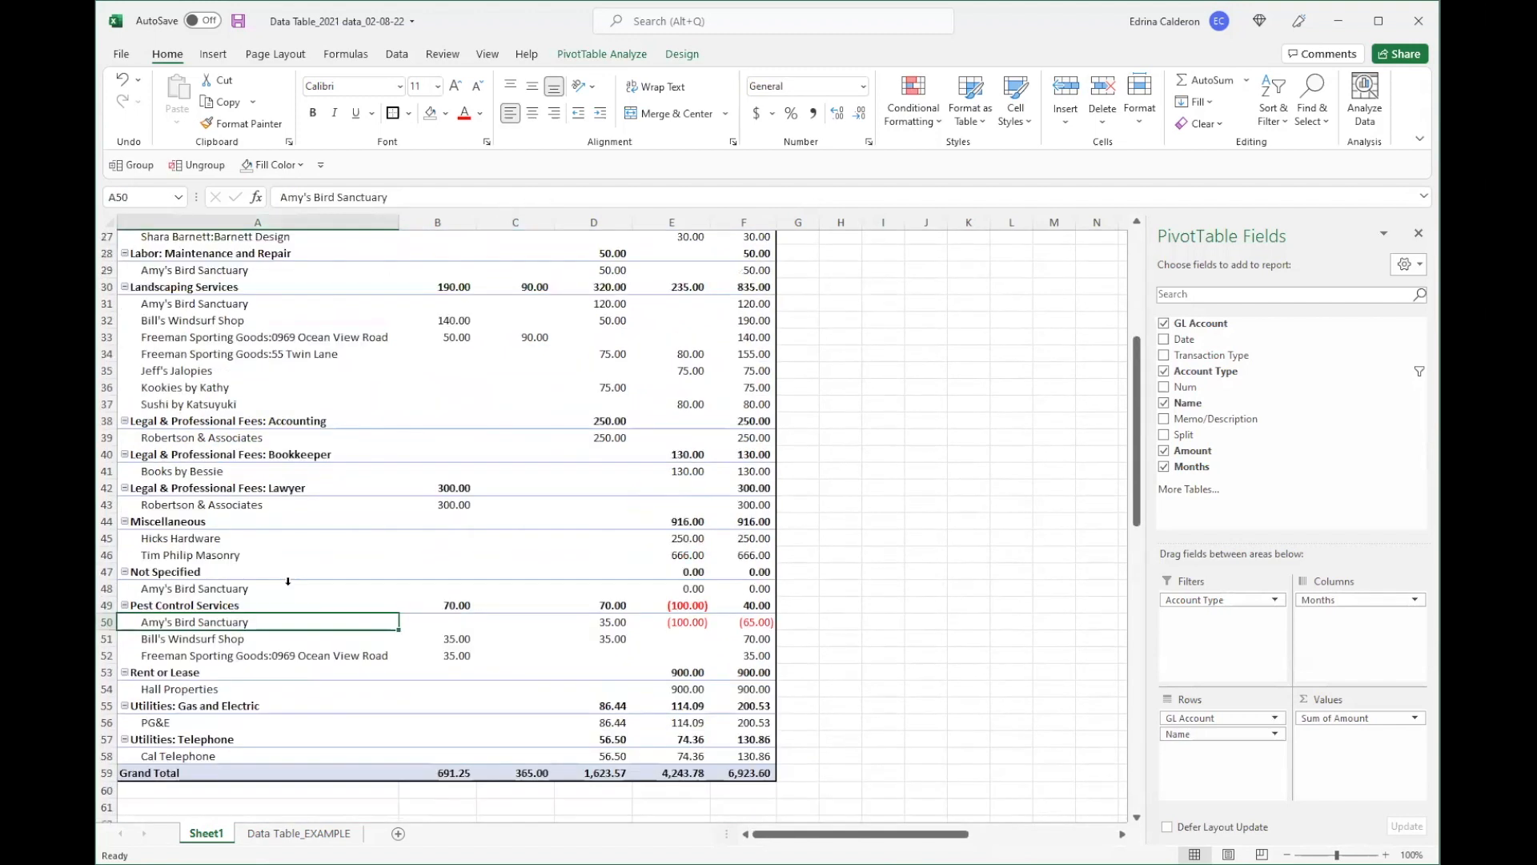
click(214, 413)
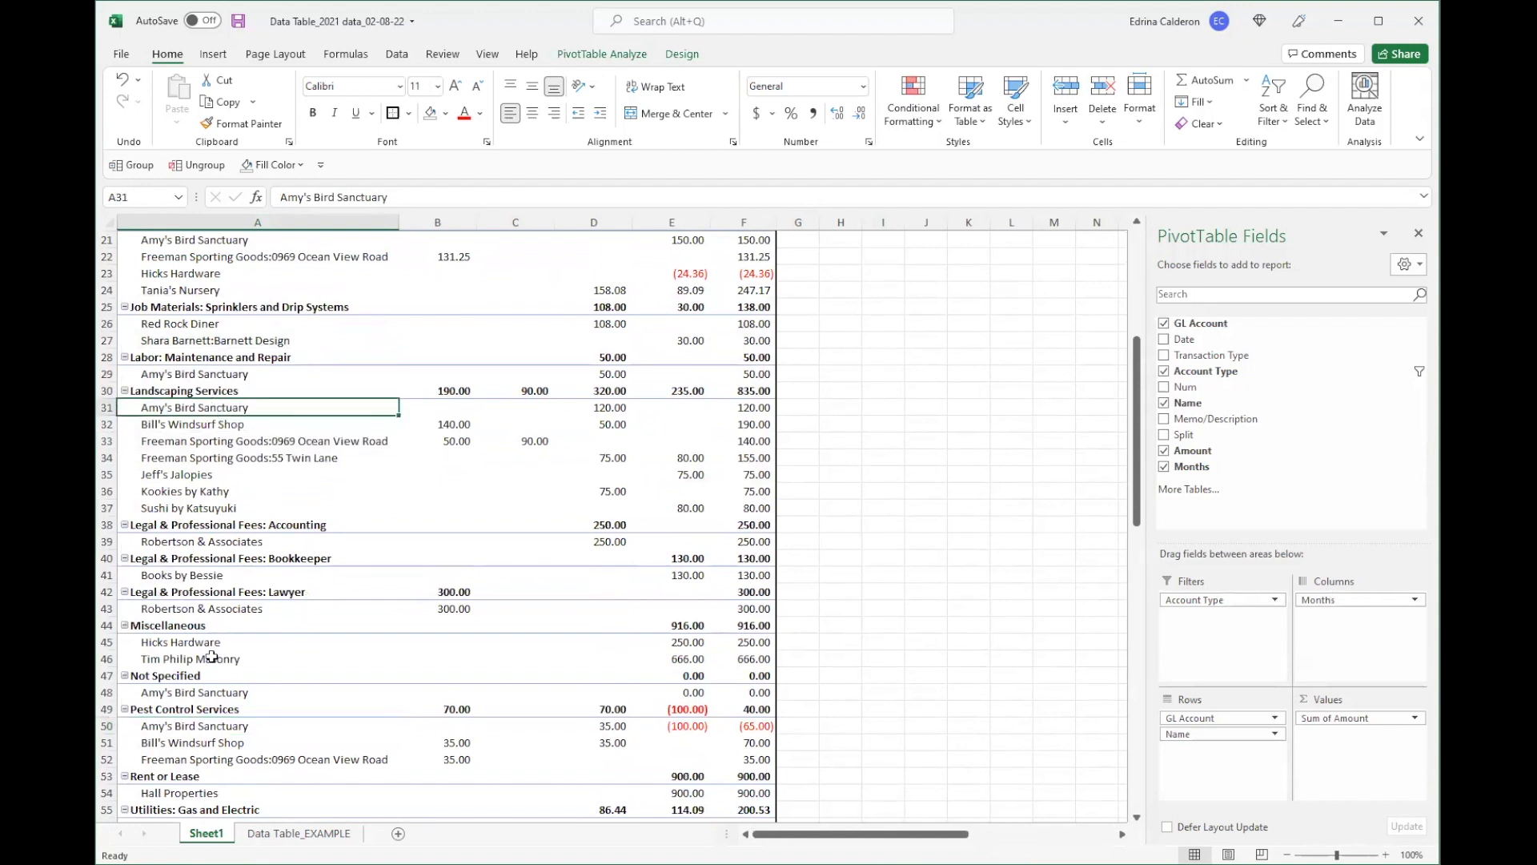
click(205, 728)
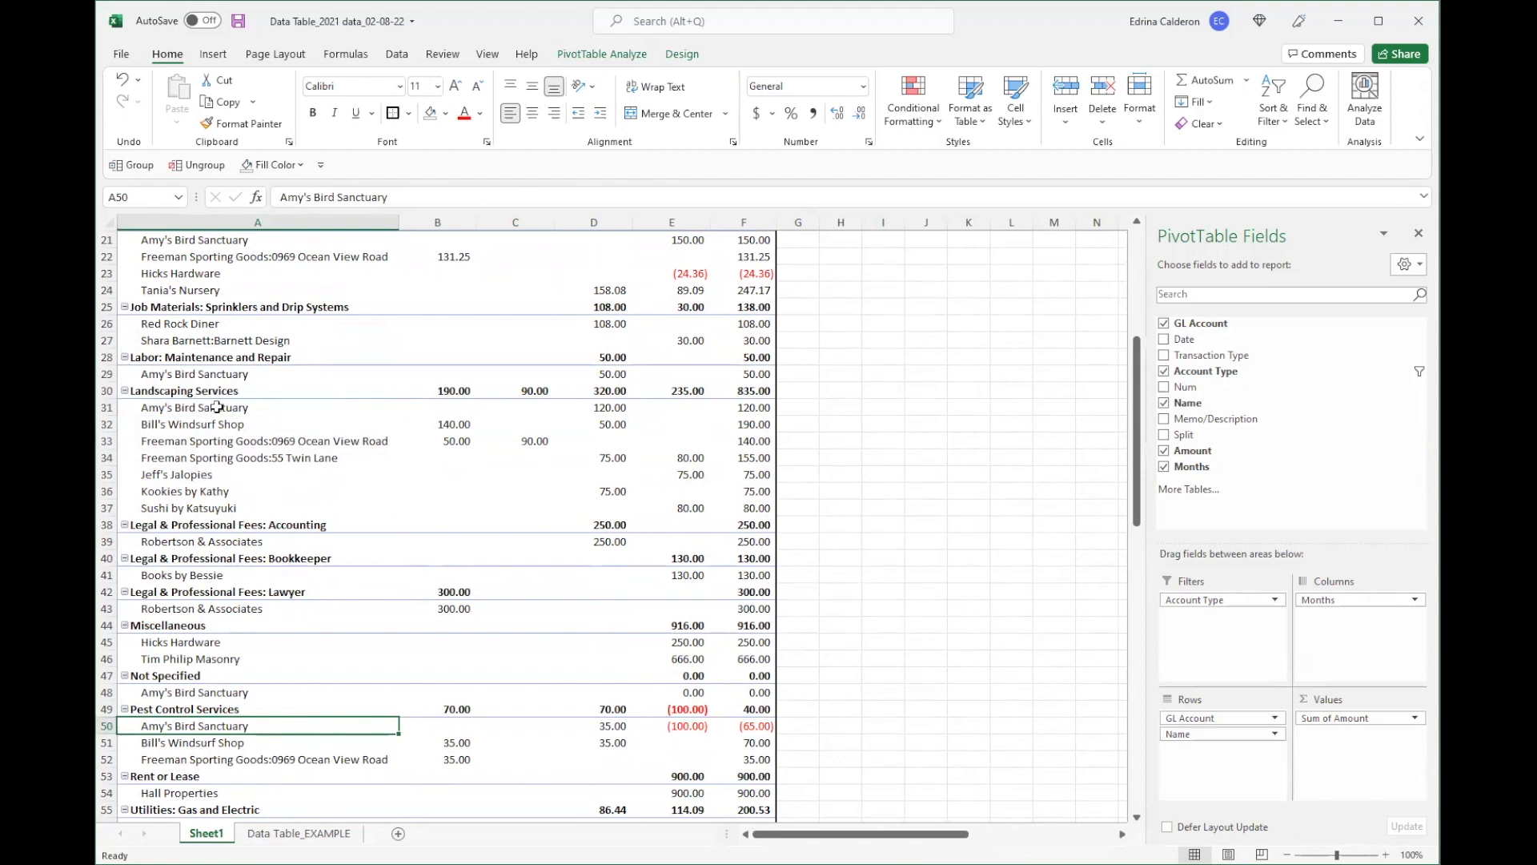
click(207, 761)
click(197, 744)
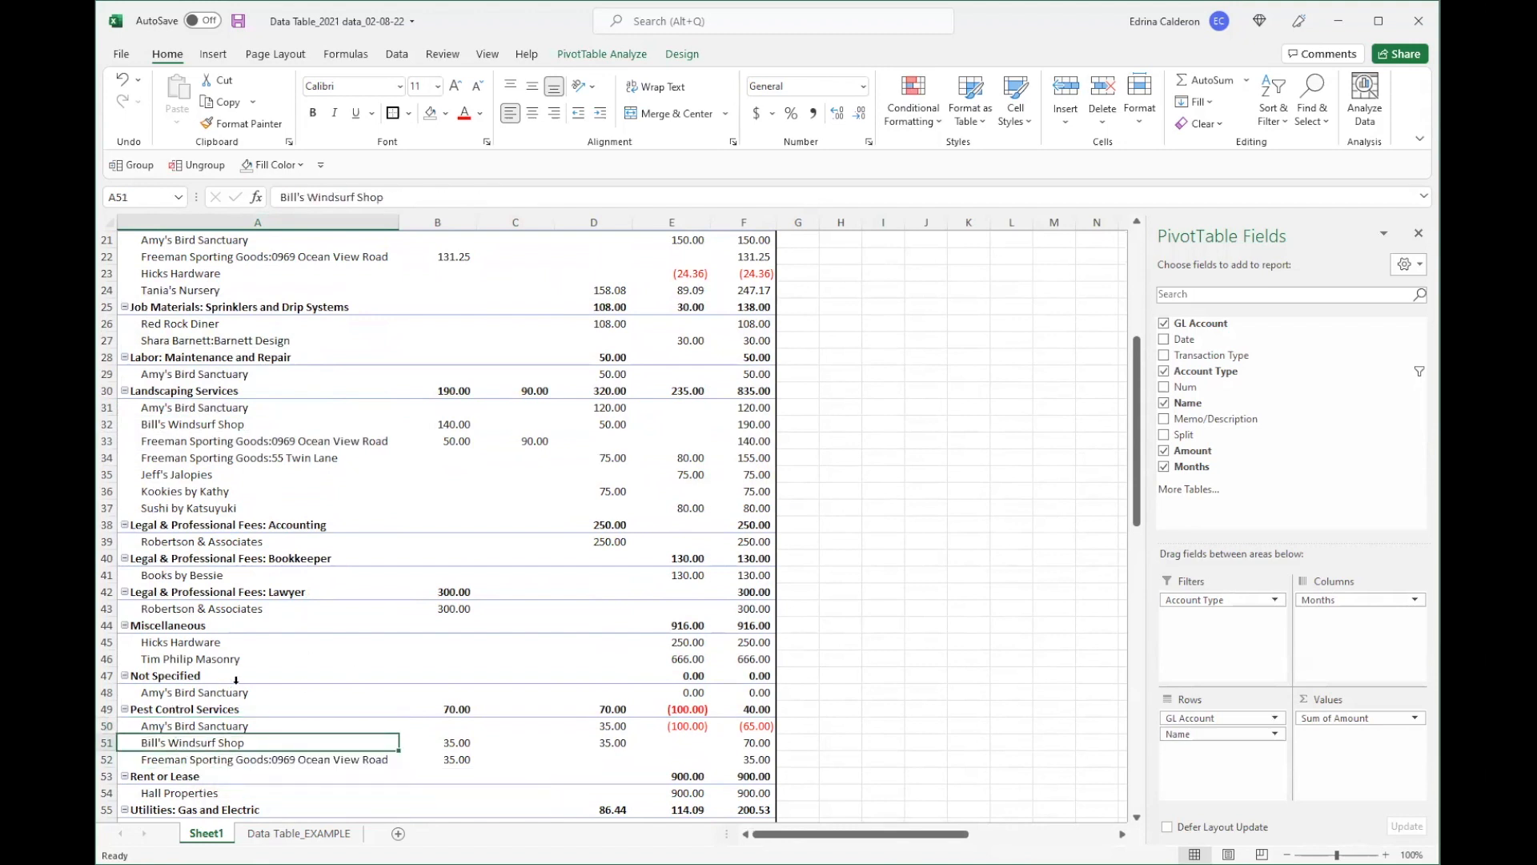
Step: Check the Not Specified account's transaction and its Memo/Description in Data Table_EXAMPLE, then return to the PivotTable on Sheet1
click(195, 694)
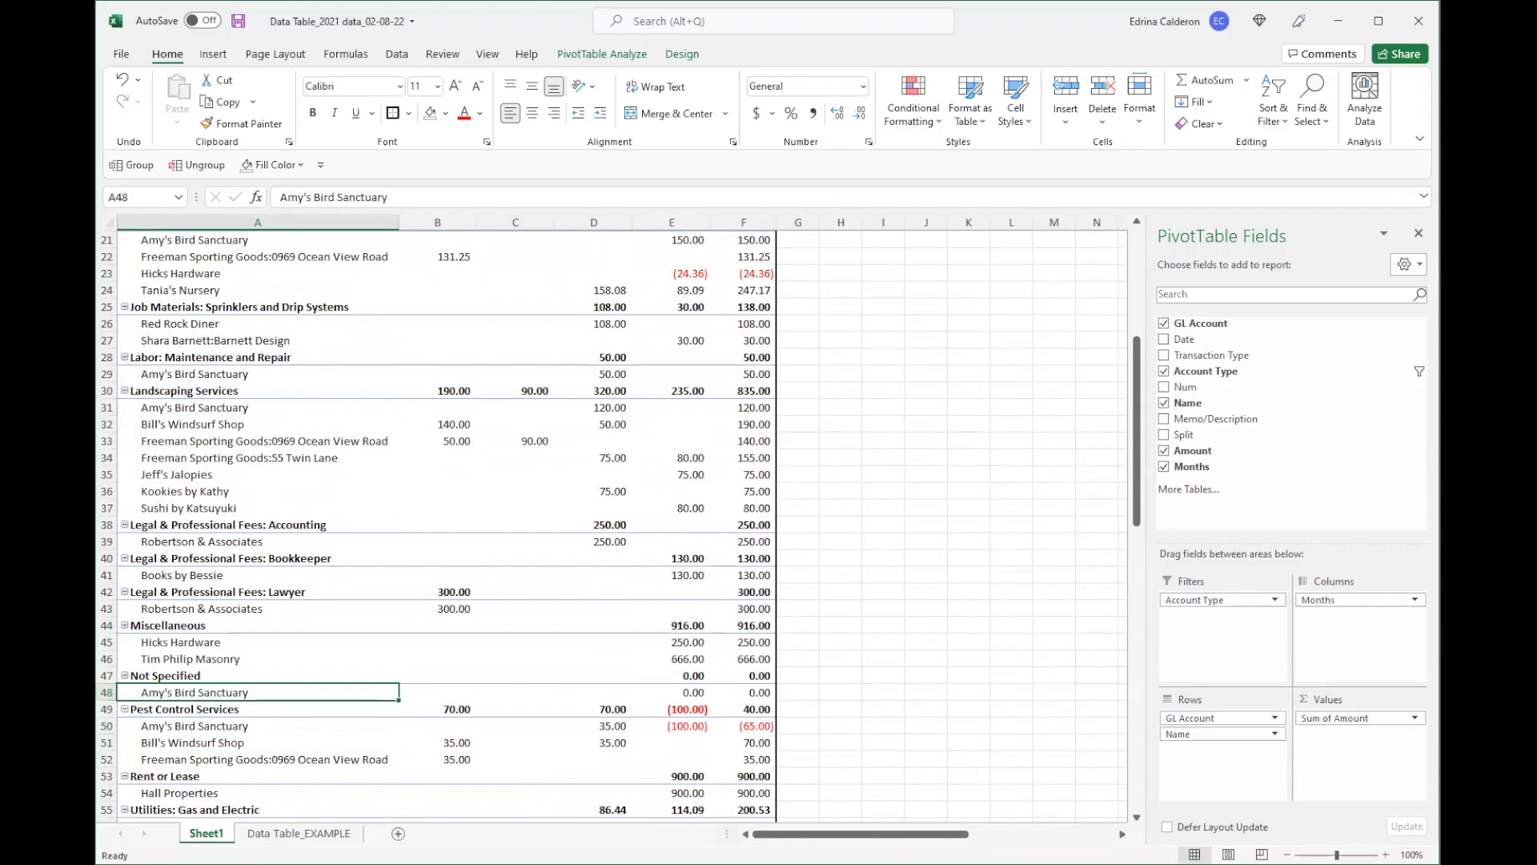
click(316, 833)
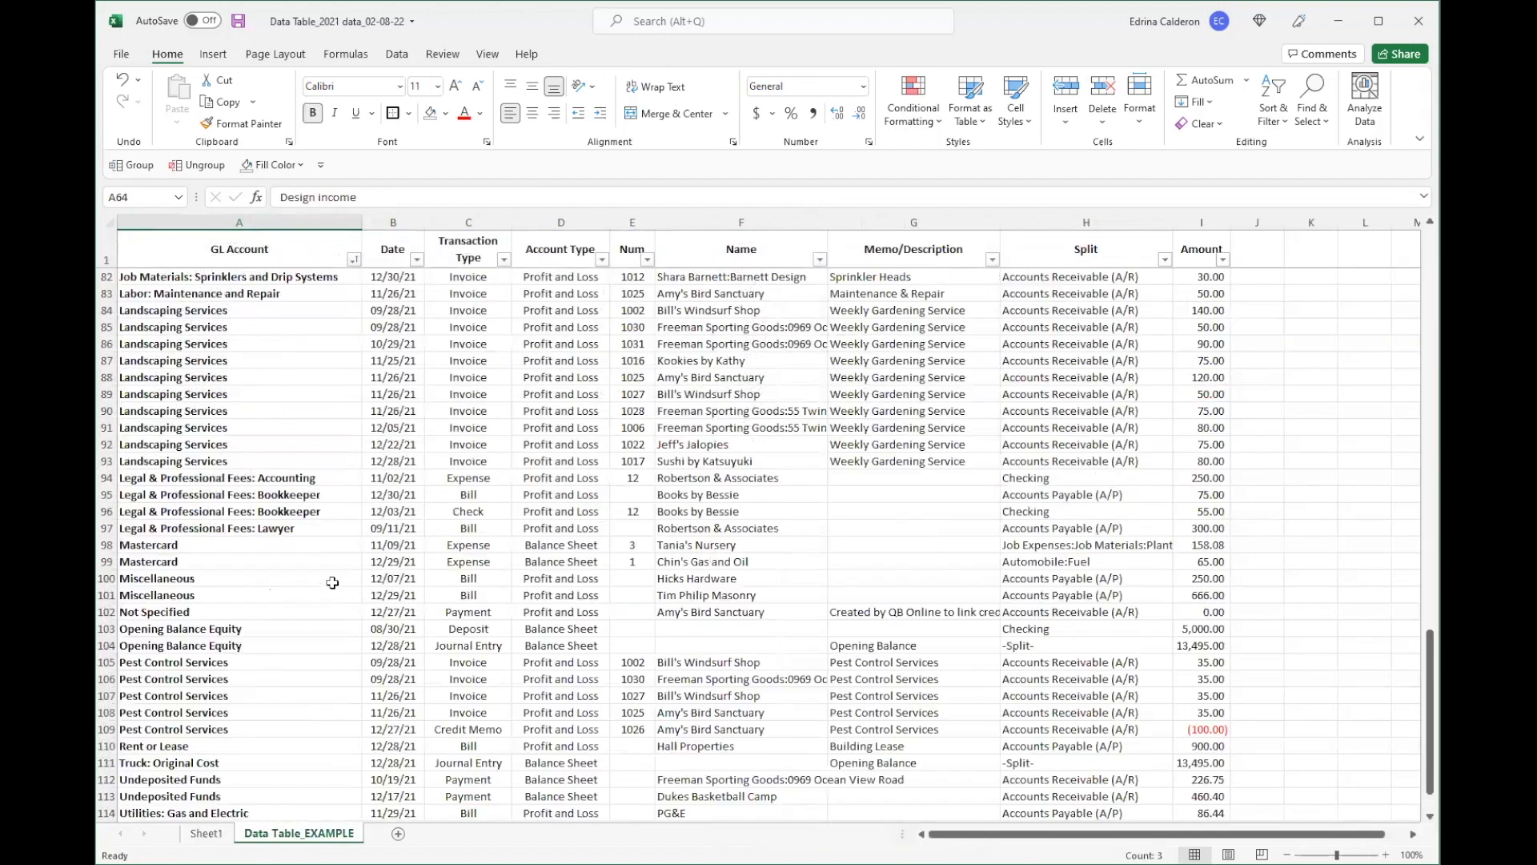
click(196, 612)
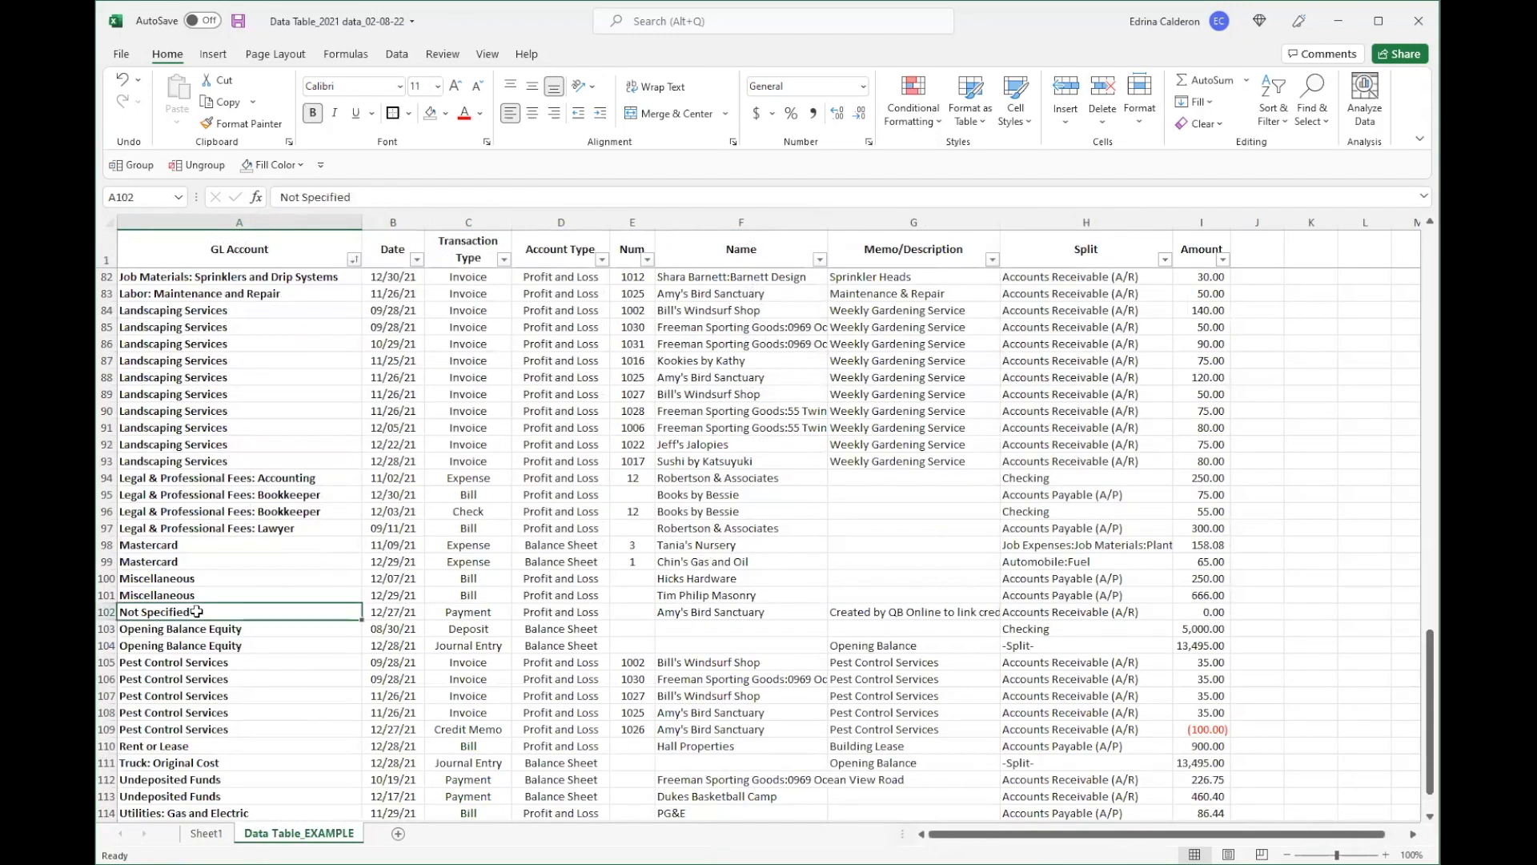
click(892, 614)
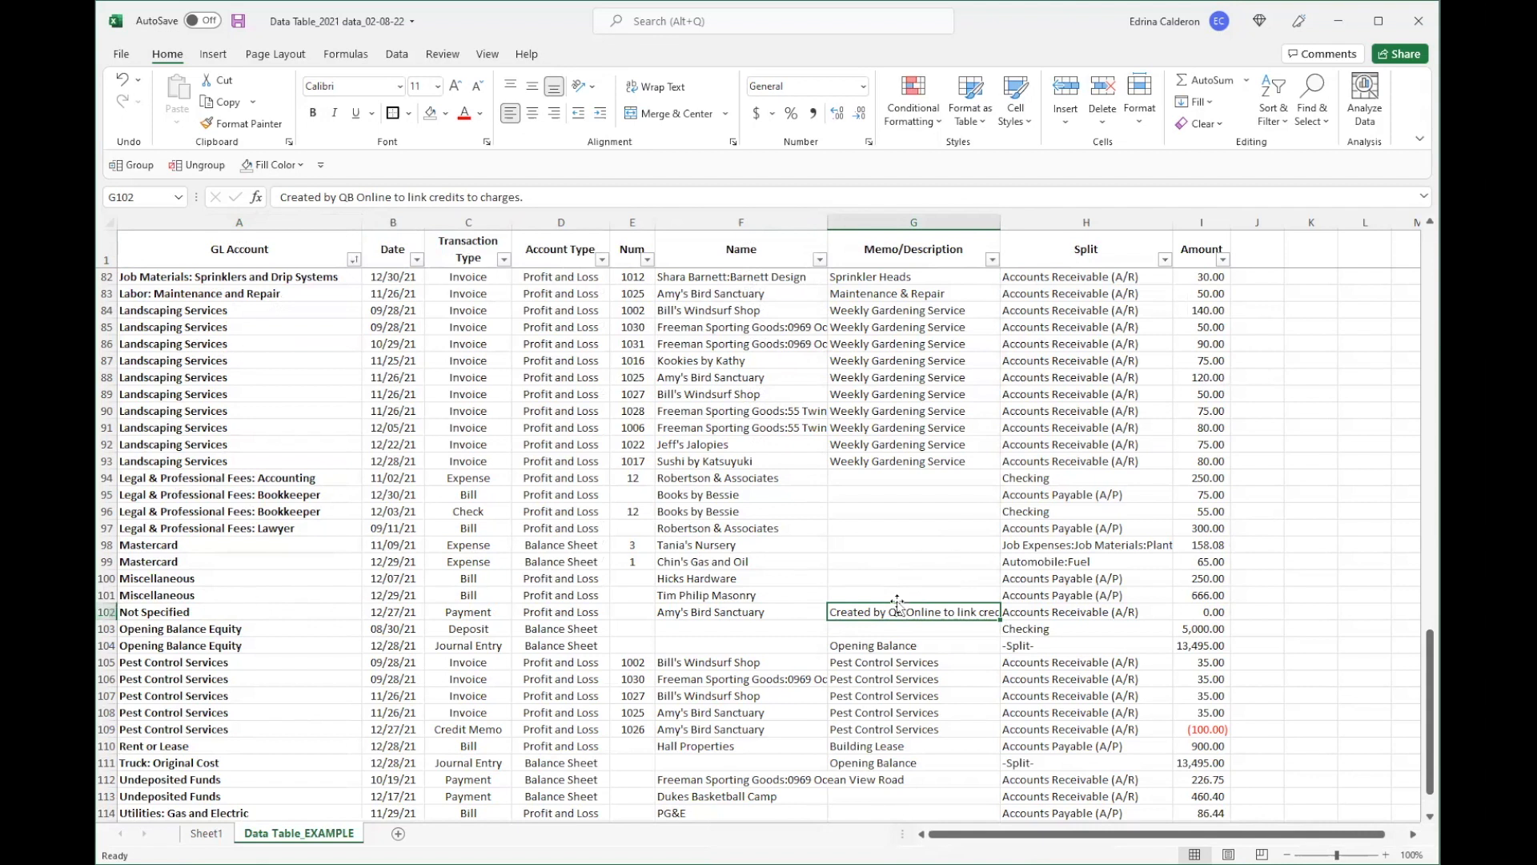
click(311, 611)
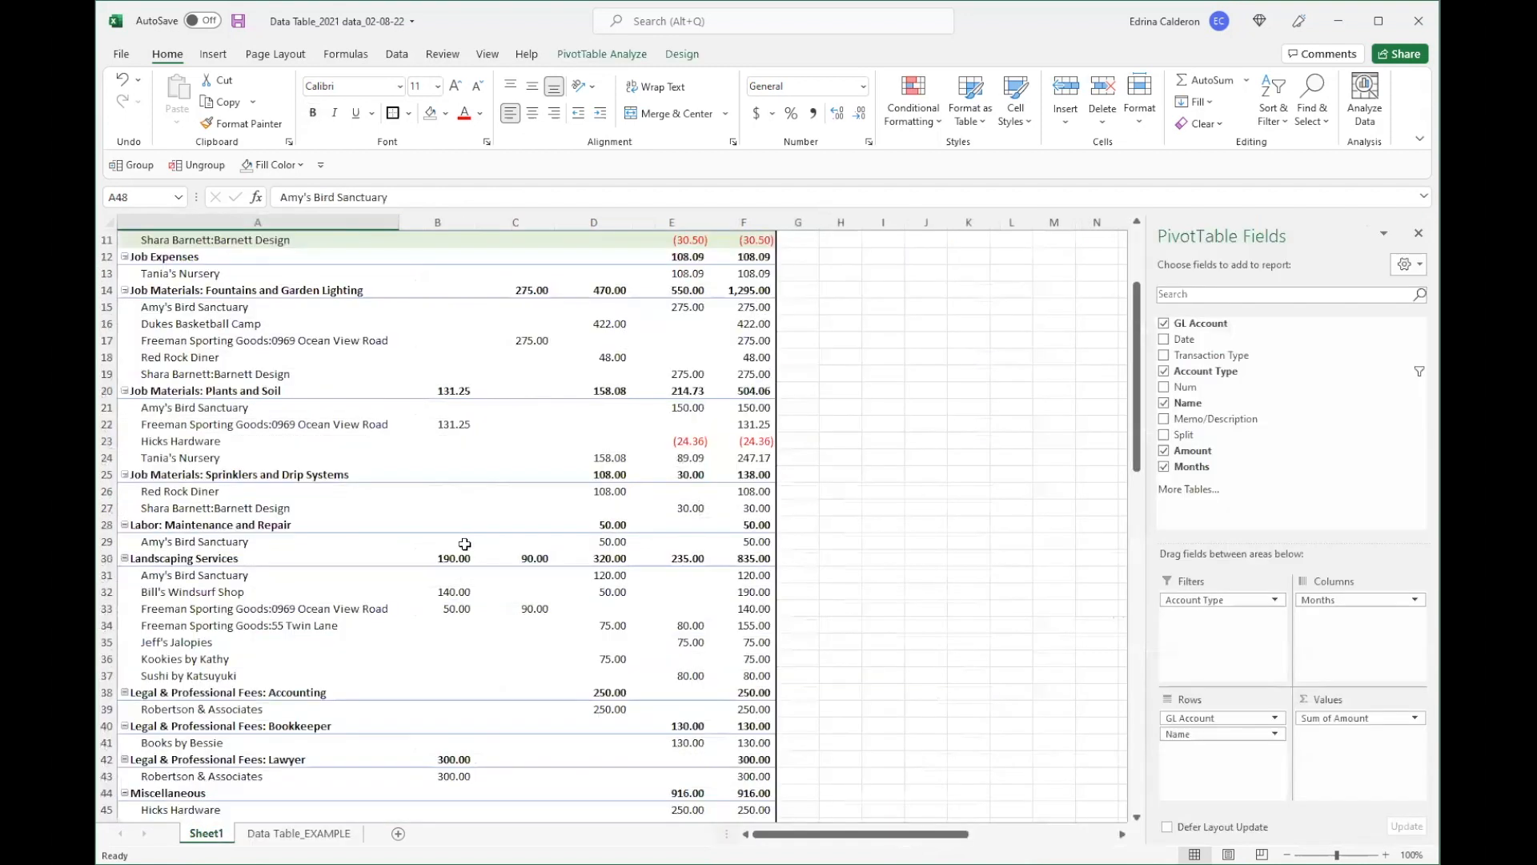
scroll(464, 544, up, 4)
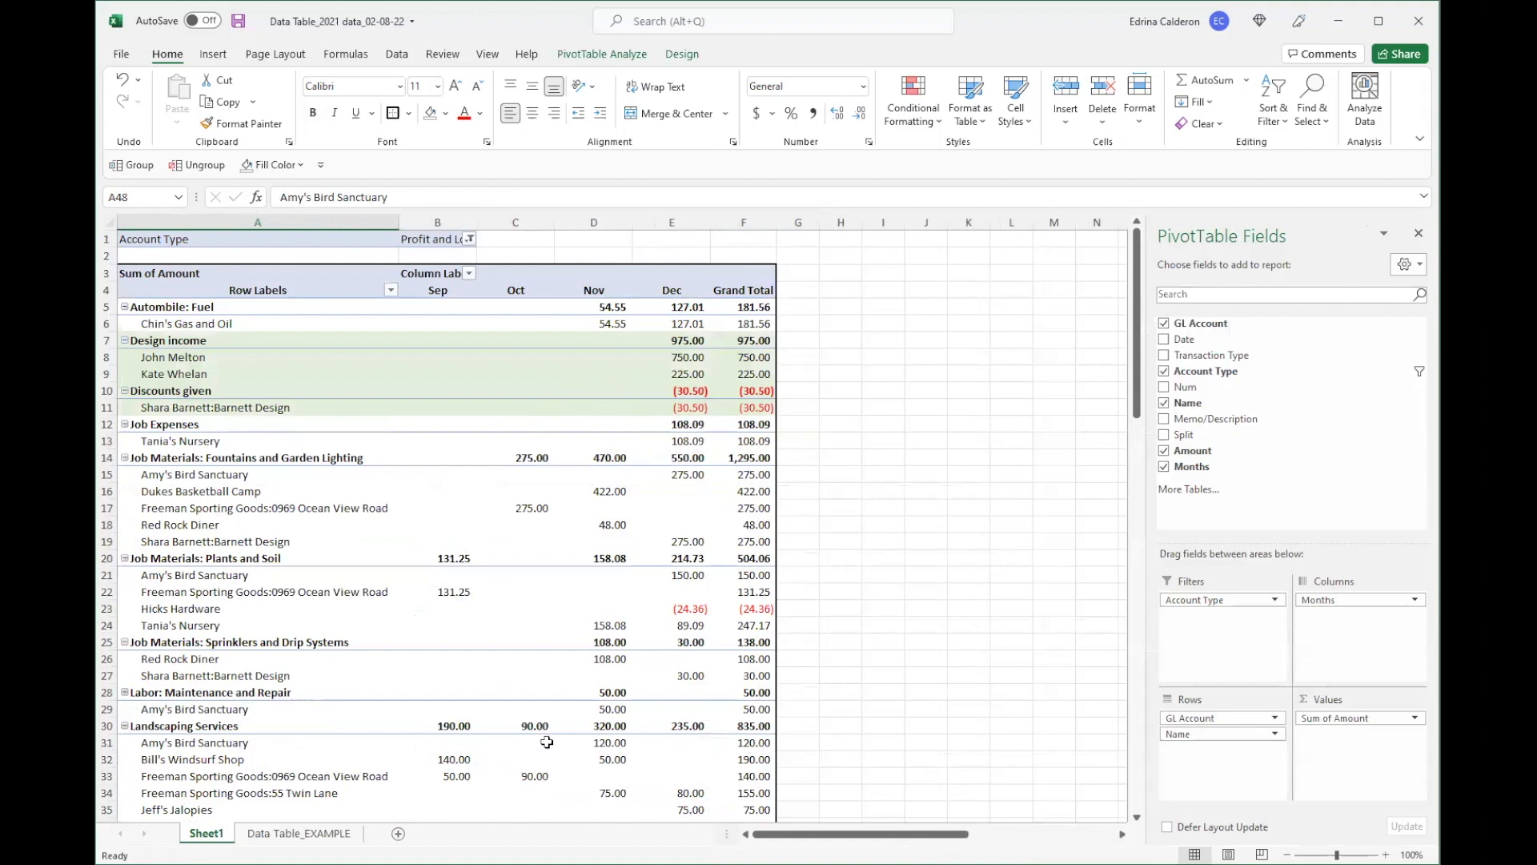